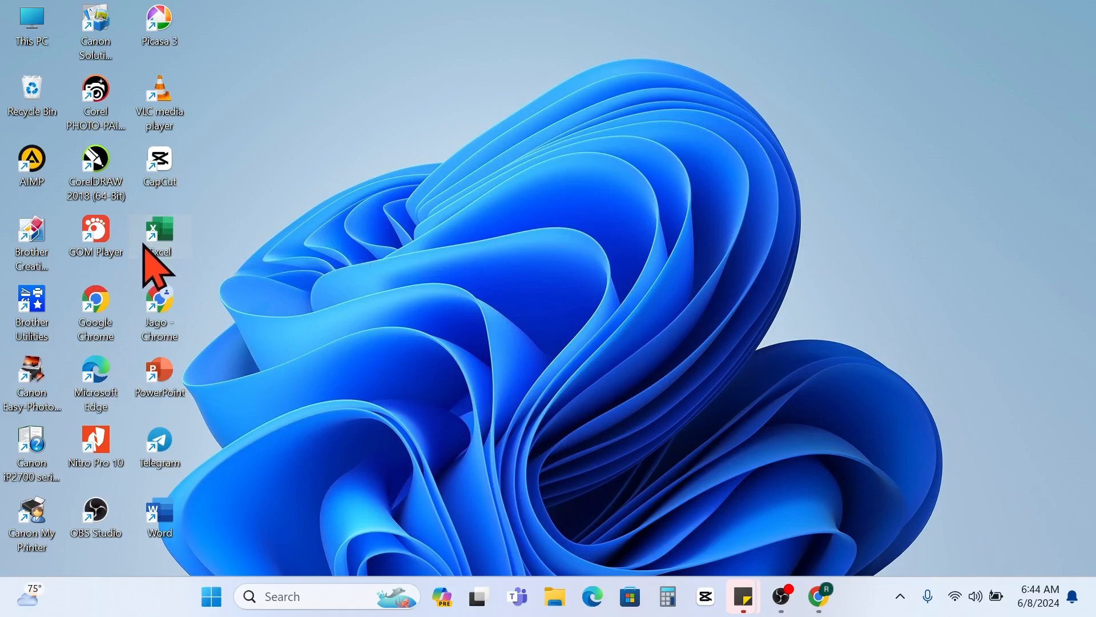
- Open Excel and create a blank workbook
double_click(159, 231)
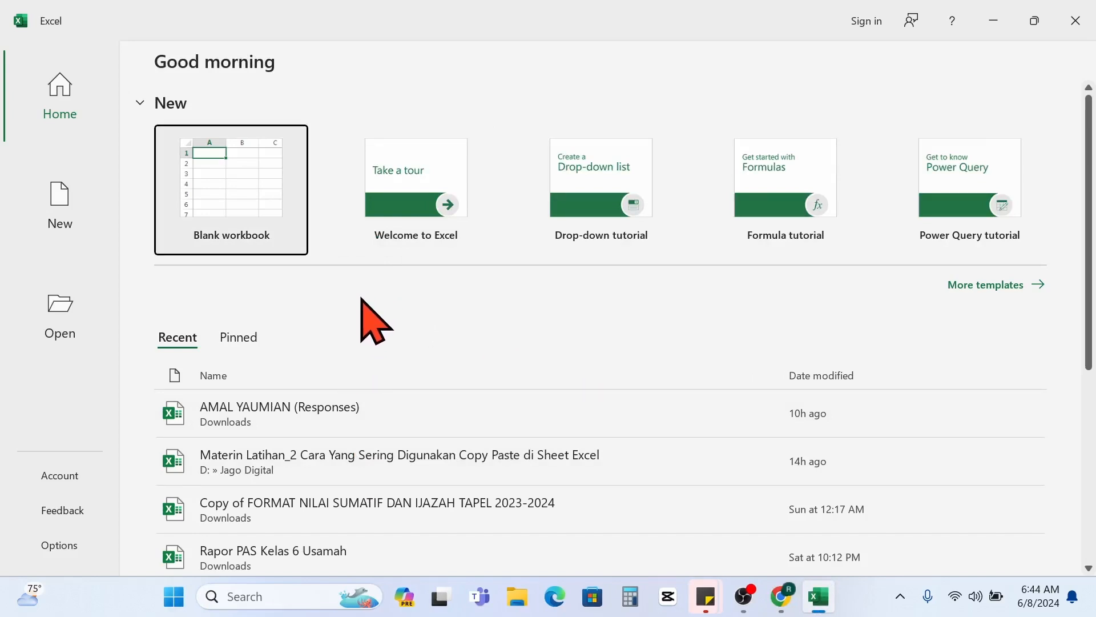
click(234, 203)
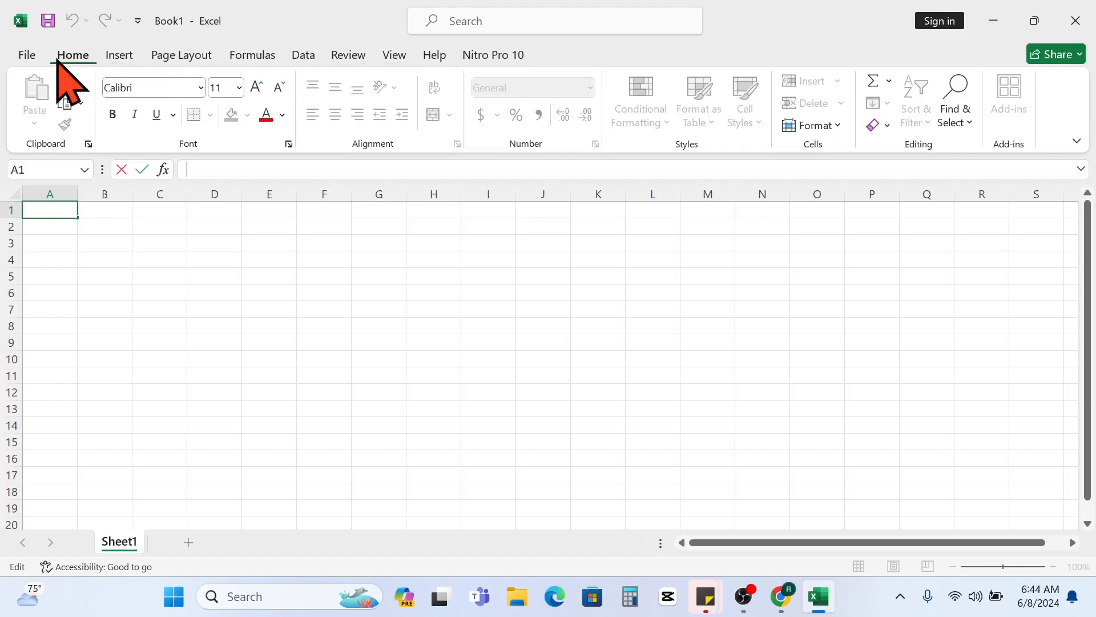
- Examine the commands grouped under File, Insert, Page Layout, Formulas, Data, Review, View and Help, and return to the Home commands
click(27, 55)
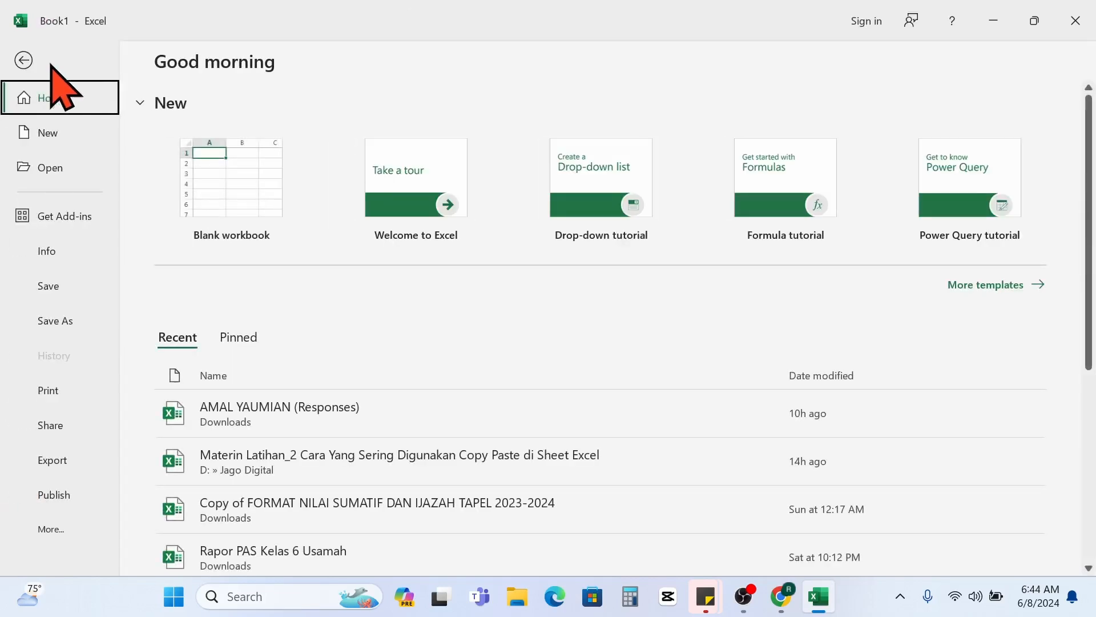
click(22, 61)
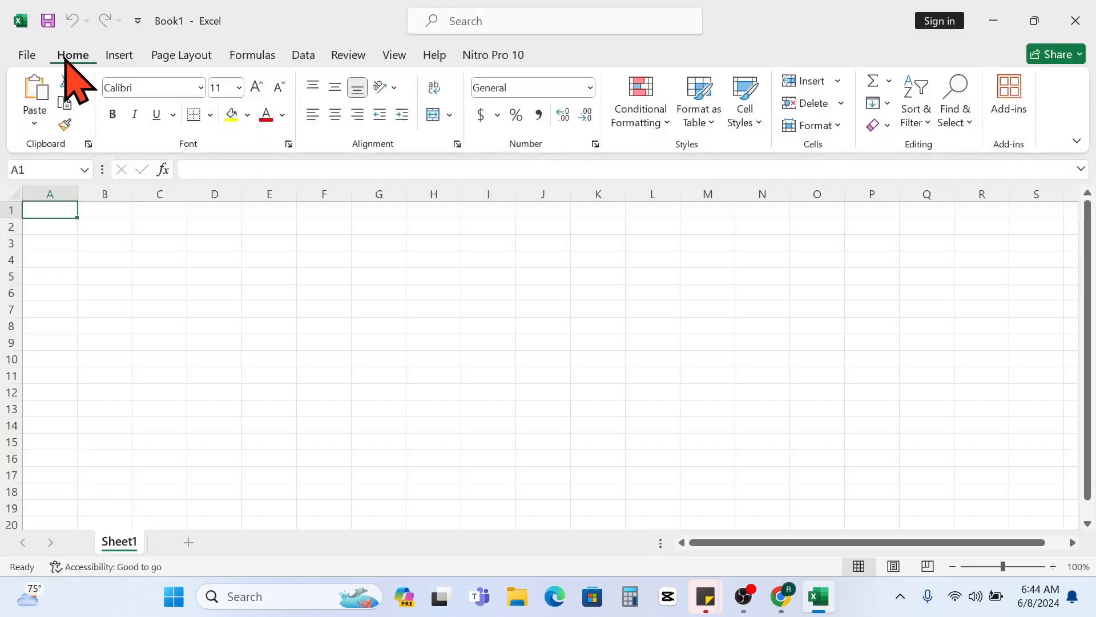
click(118, 55)
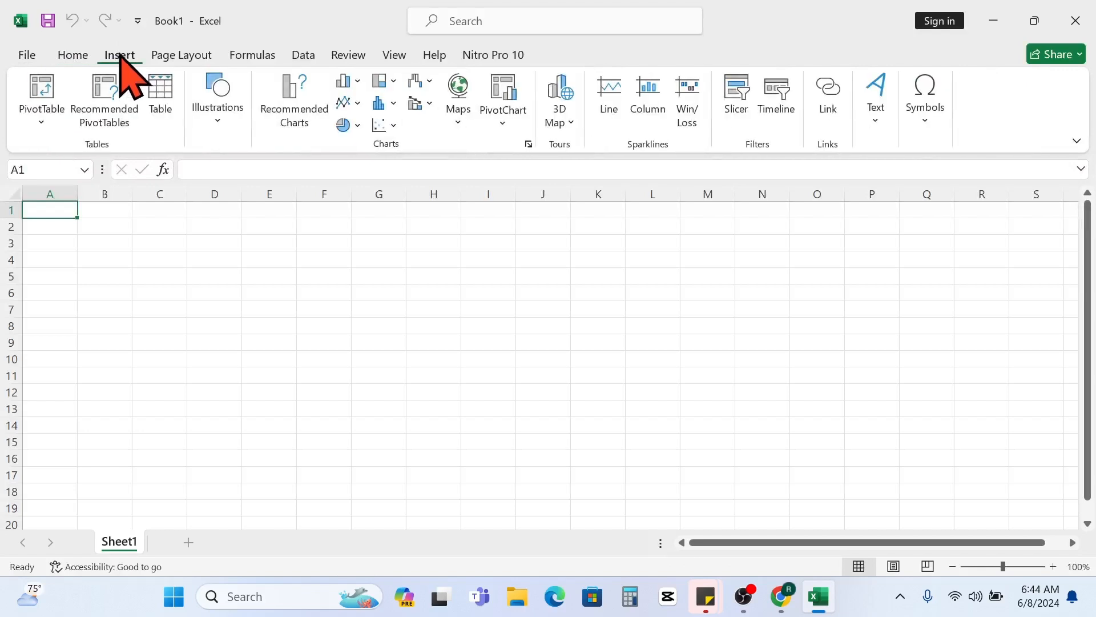
click(171, 56)
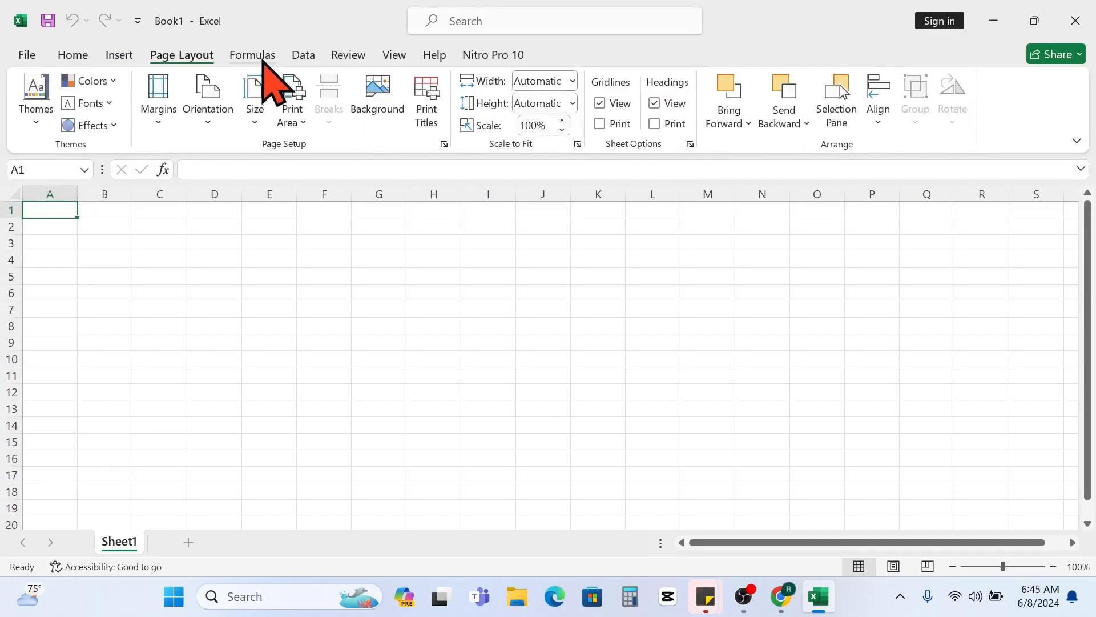
click(261, 57)
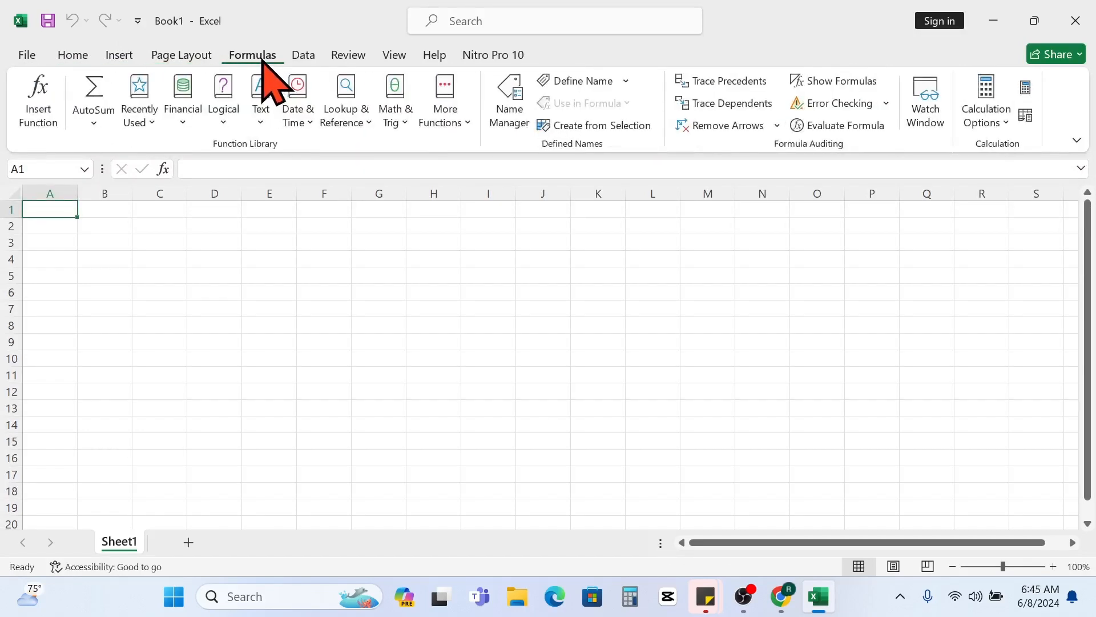
click(304, 55)
click(351, 57)
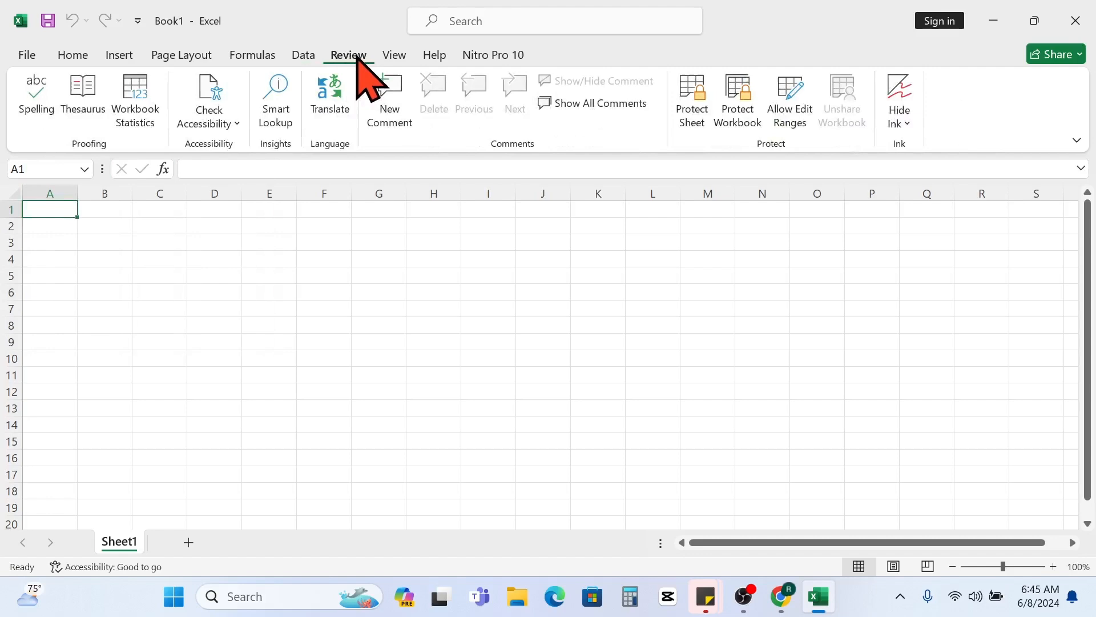
click(394, 55)
click(437, 56)
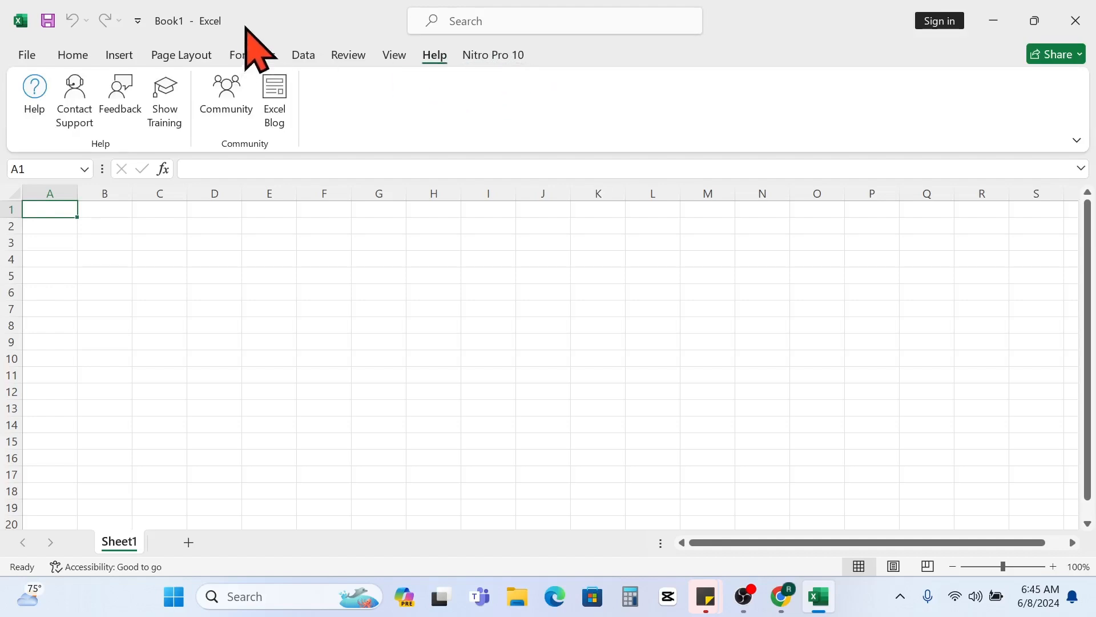
click(66, 55)
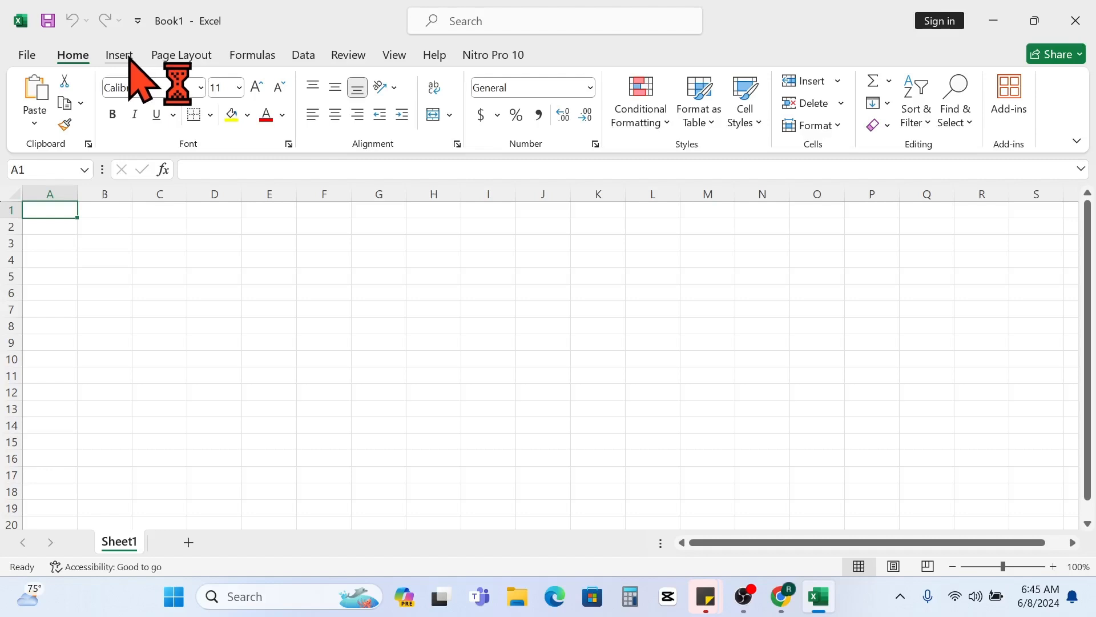
- Examine the file management options, including the additional ones under More, and return to the worksheet
click(28, 55)
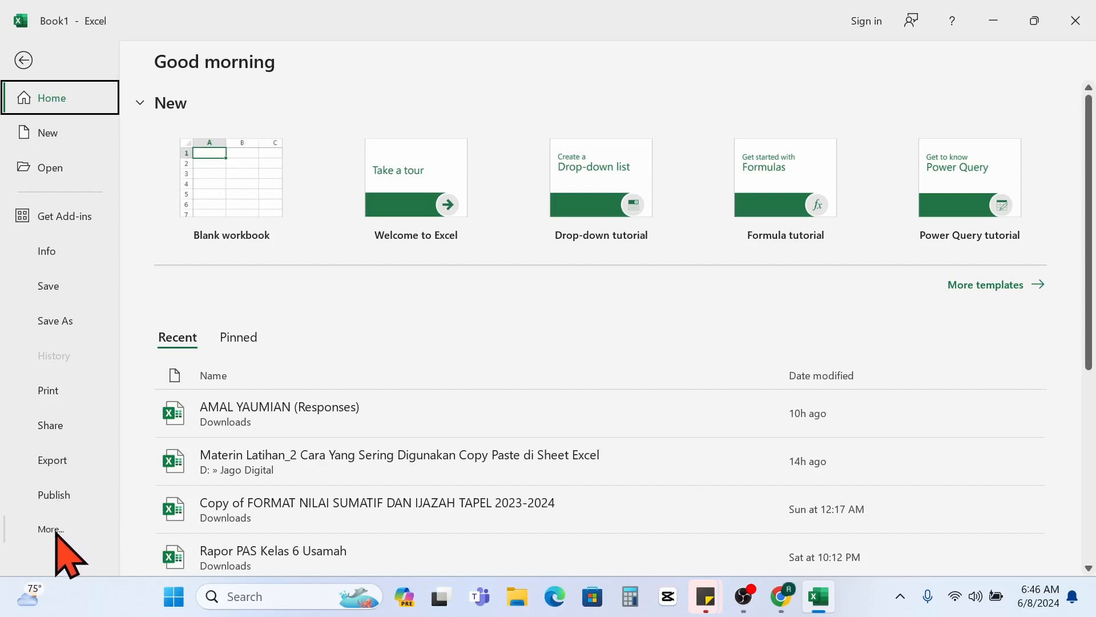
click(51, 529)
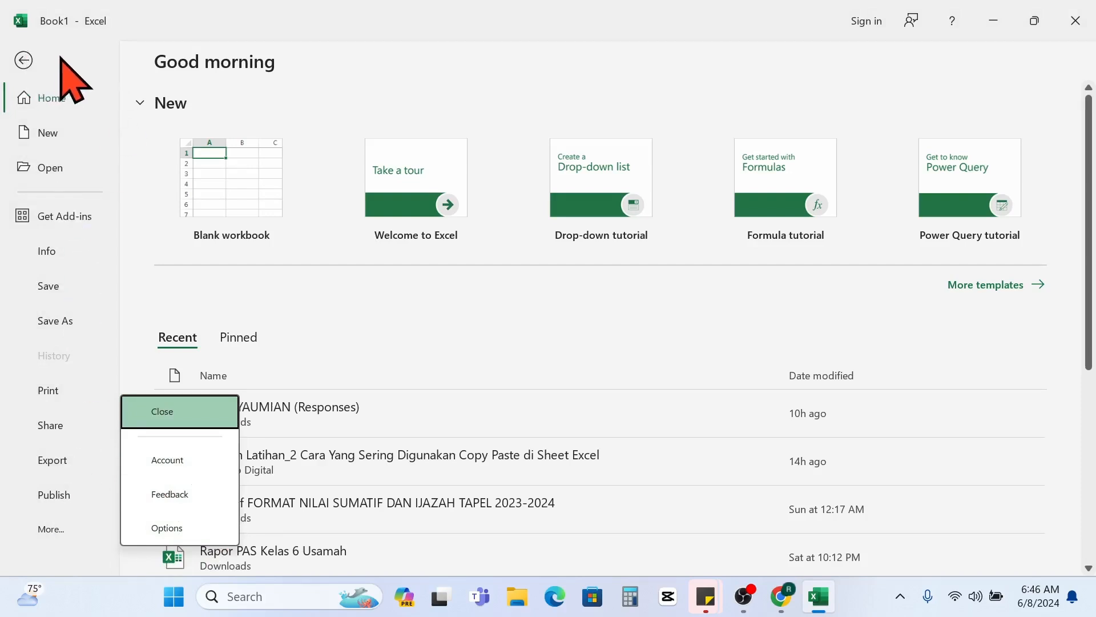
click(23, 60)
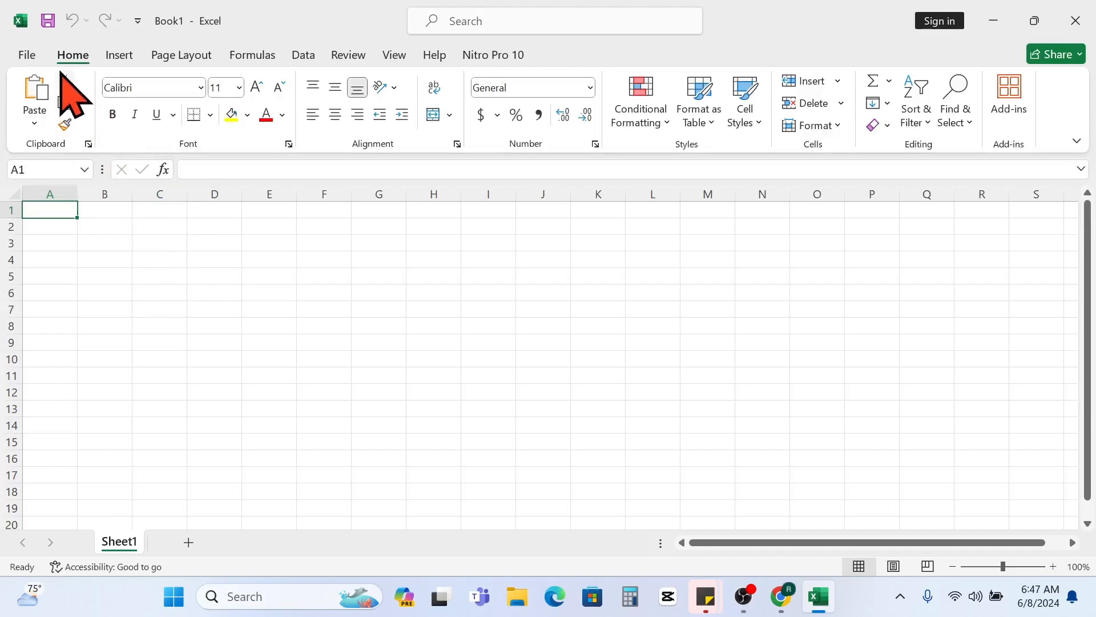
- Select the single cells B2, A1 and B3 one after another
click(112, 232)
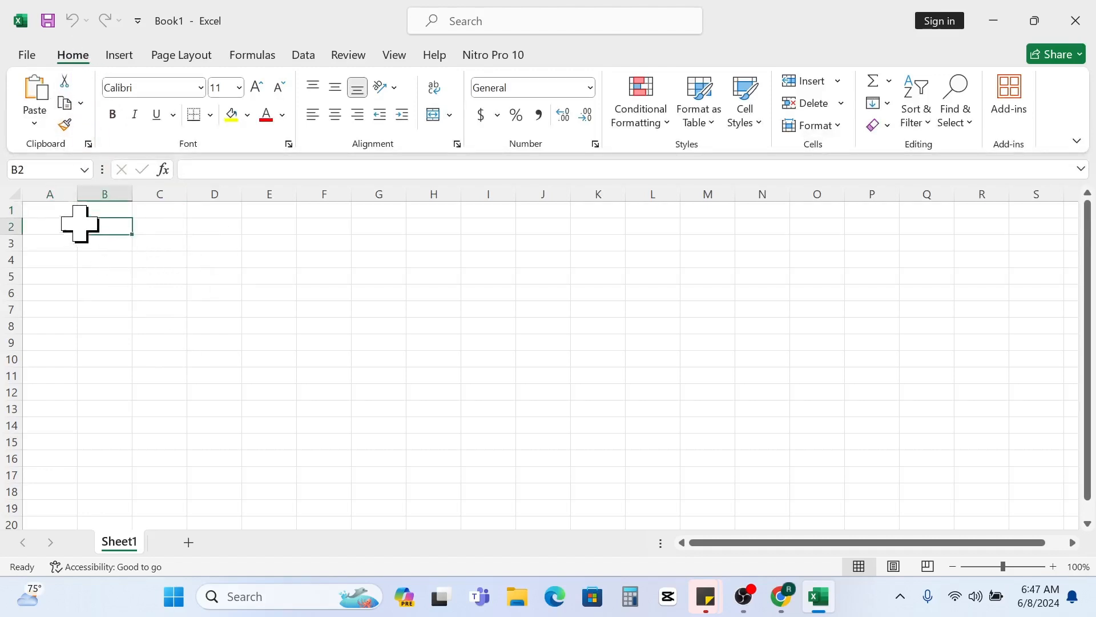
click(67, 214)
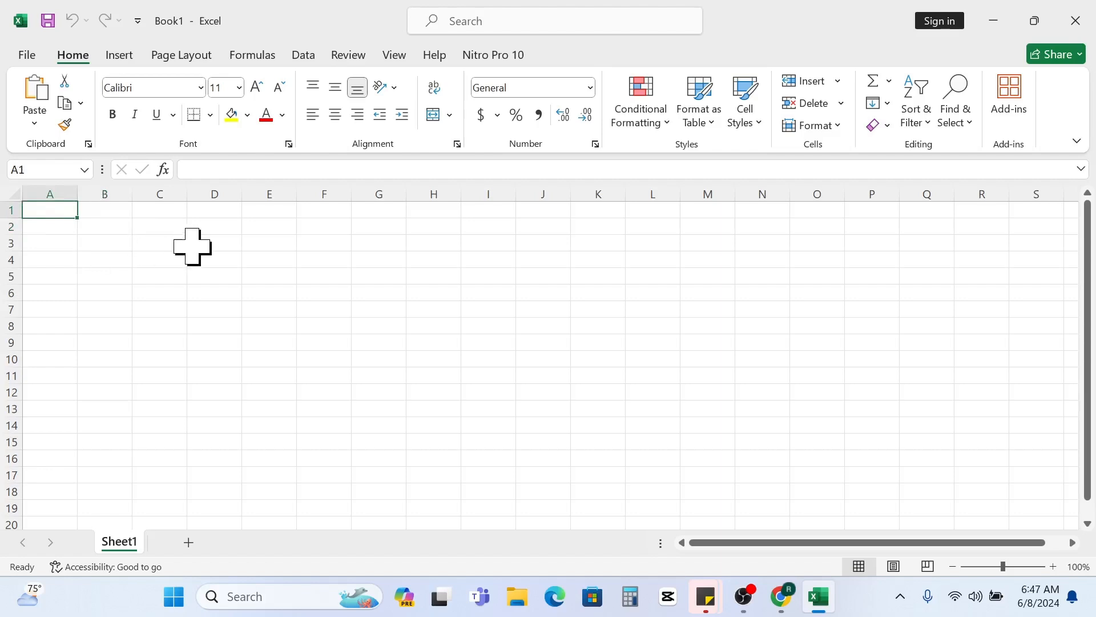
click(104, 242)
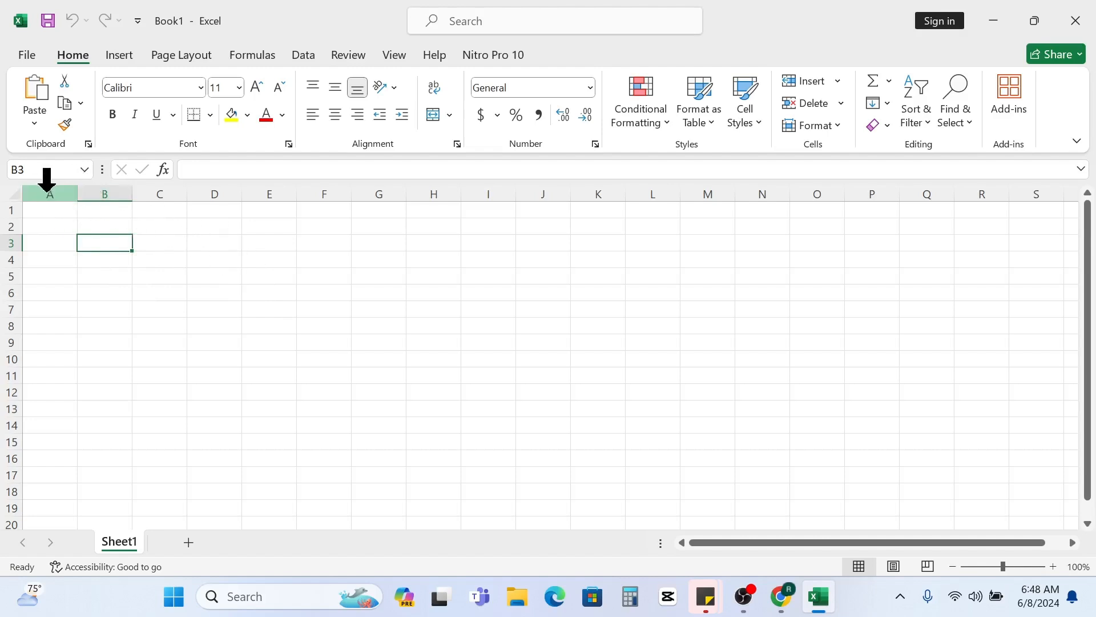
- Select columns A through N together, and then columns A, B, C and D one at a time
drag(47, 180, 748, 200)
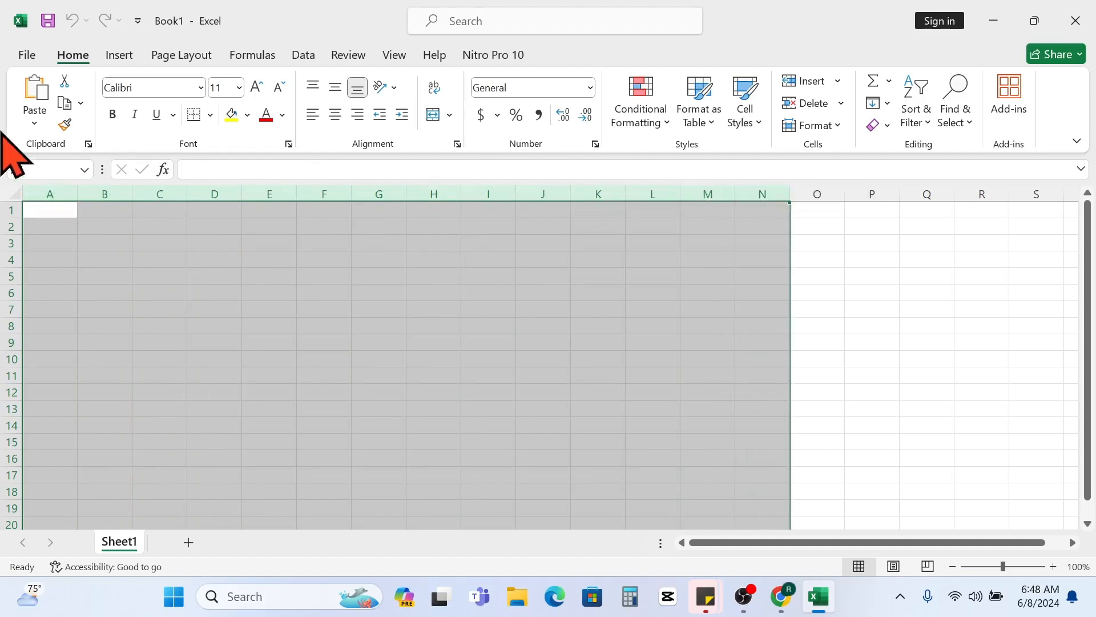
click(55, 191)
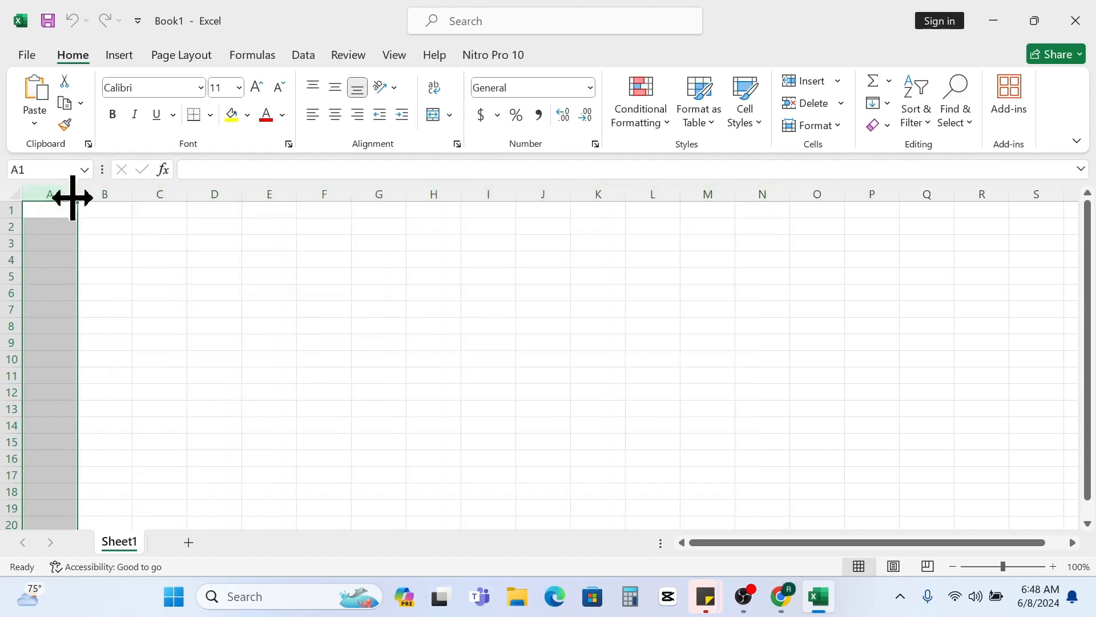
click(98, 196)
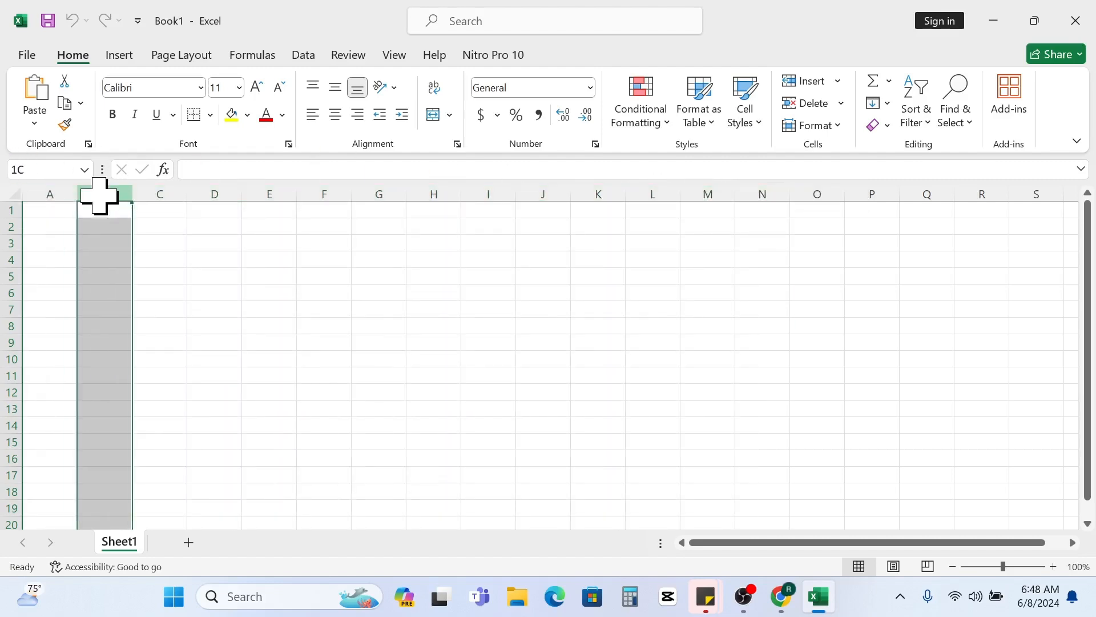
click(169, 185)
click(218, 194)
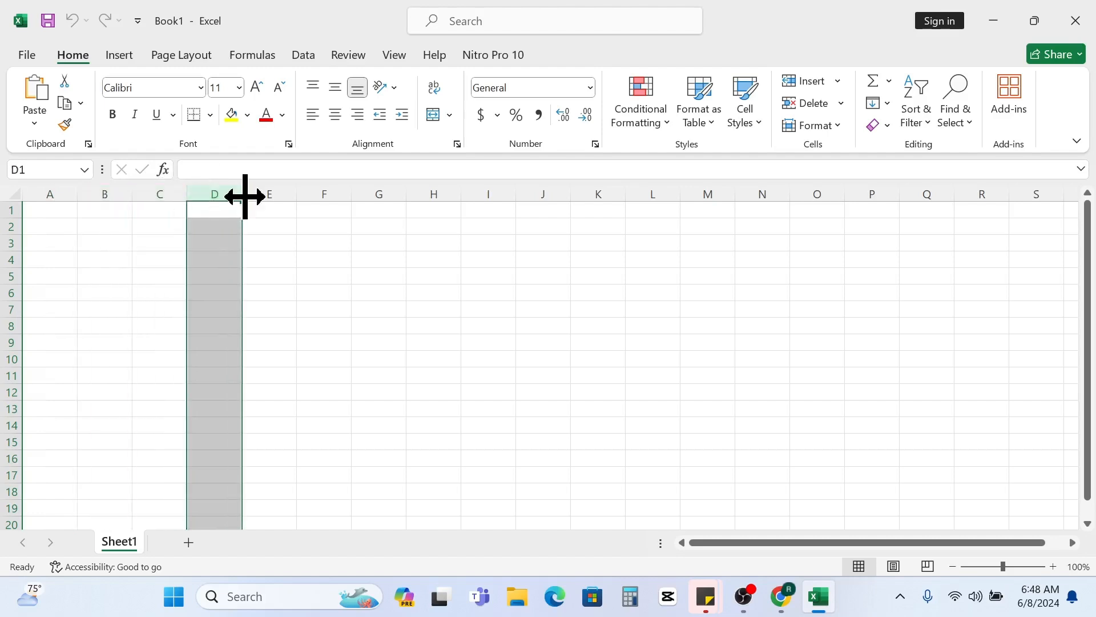
- Select the entire rows 1 and 2 alternately, finishing on row 2
click(4, 210)
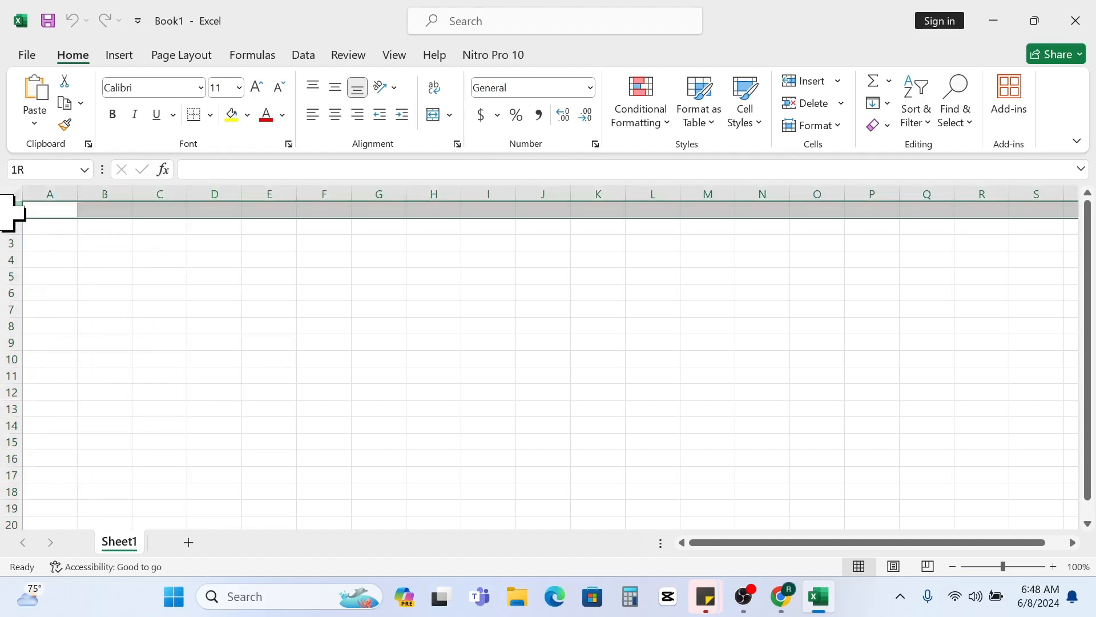
click(4, 226)
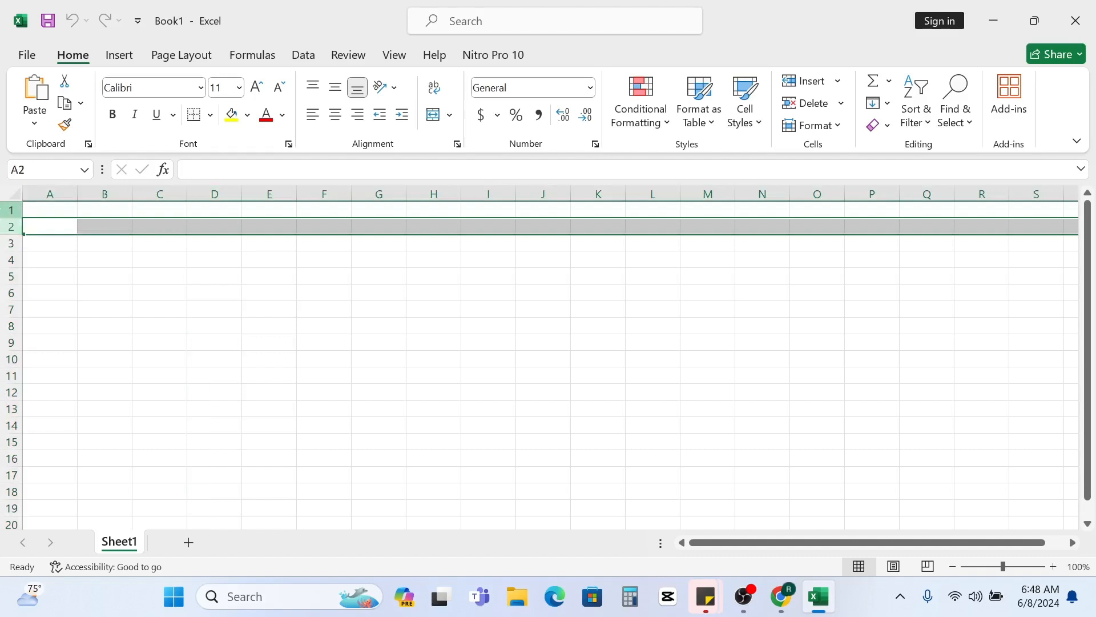
click(4, 211)
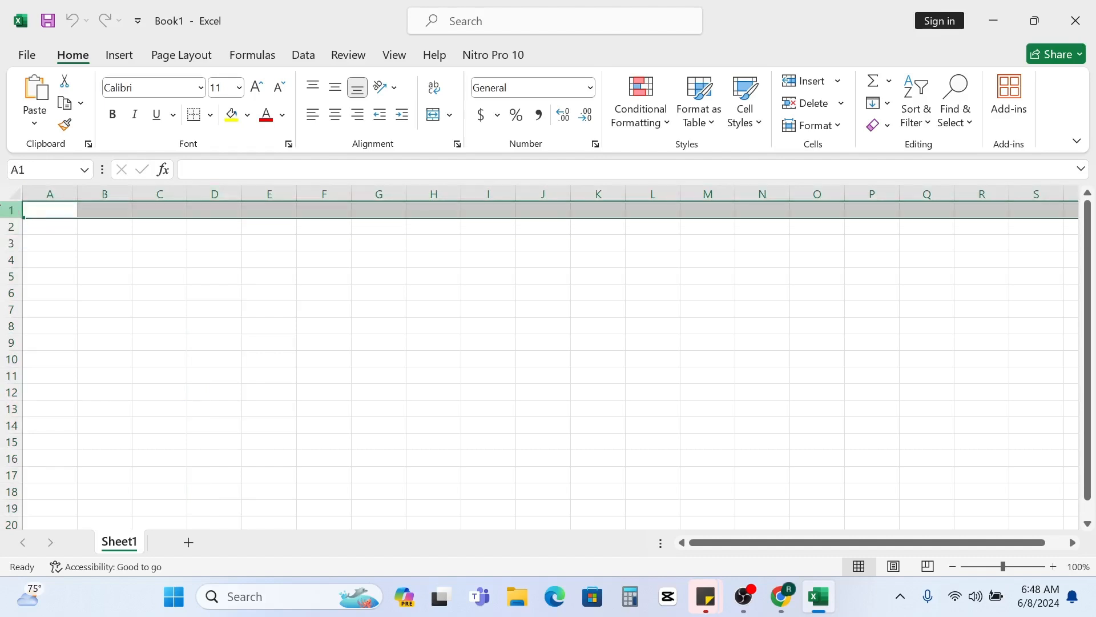
click(7, 228)
click(4, 210)
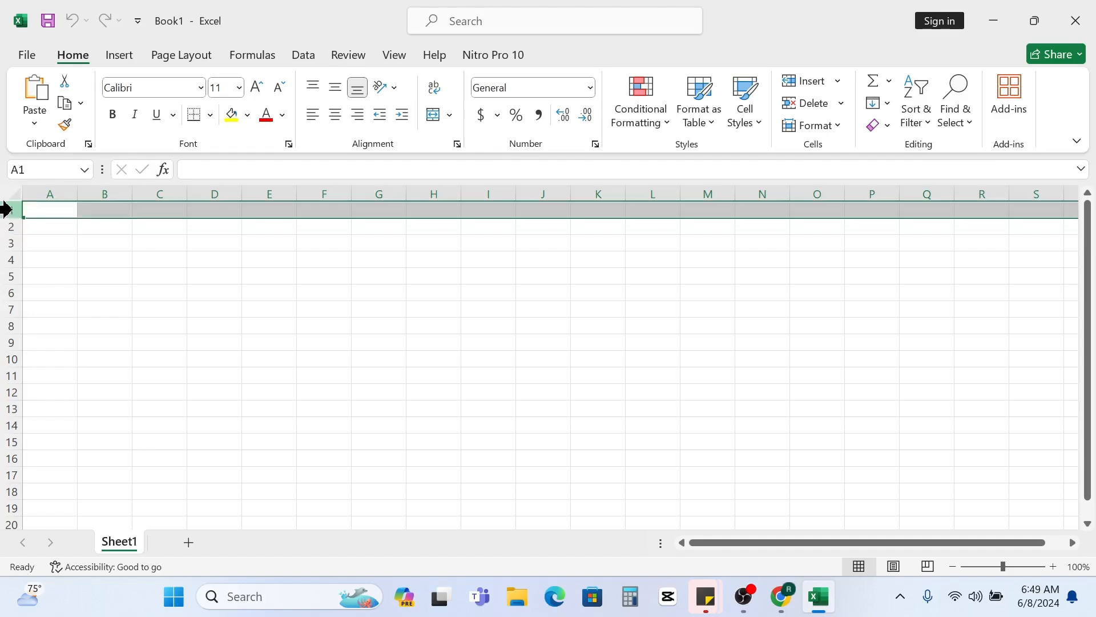
click(5, 226)
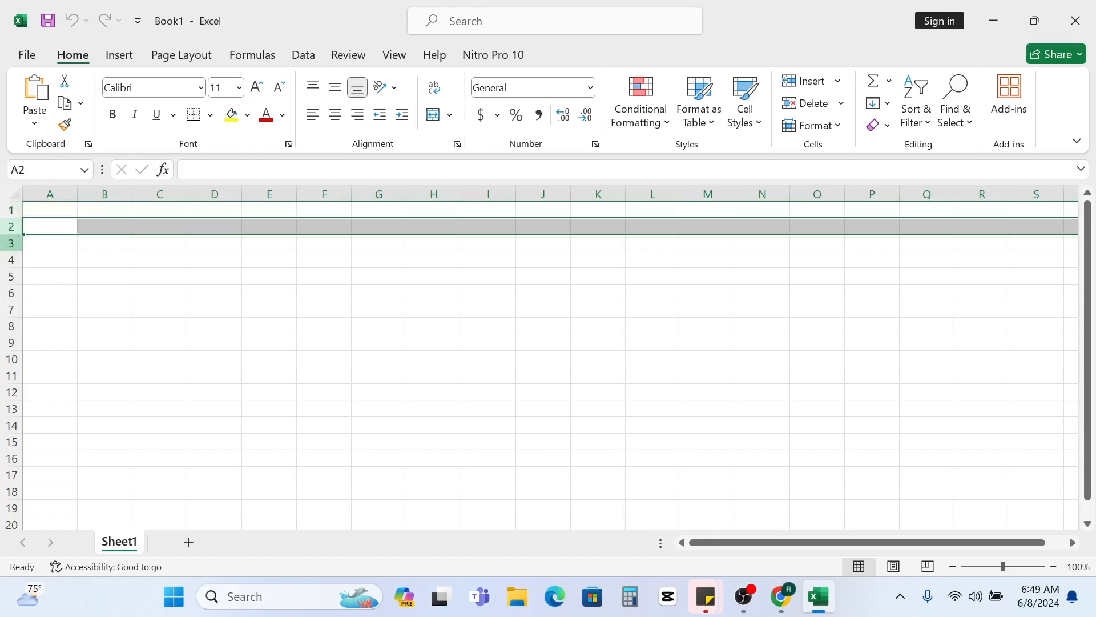
- Select a large block of cells starting at A1, then the range A1:J10, and deselect it by selecting C6
click(85, 309)
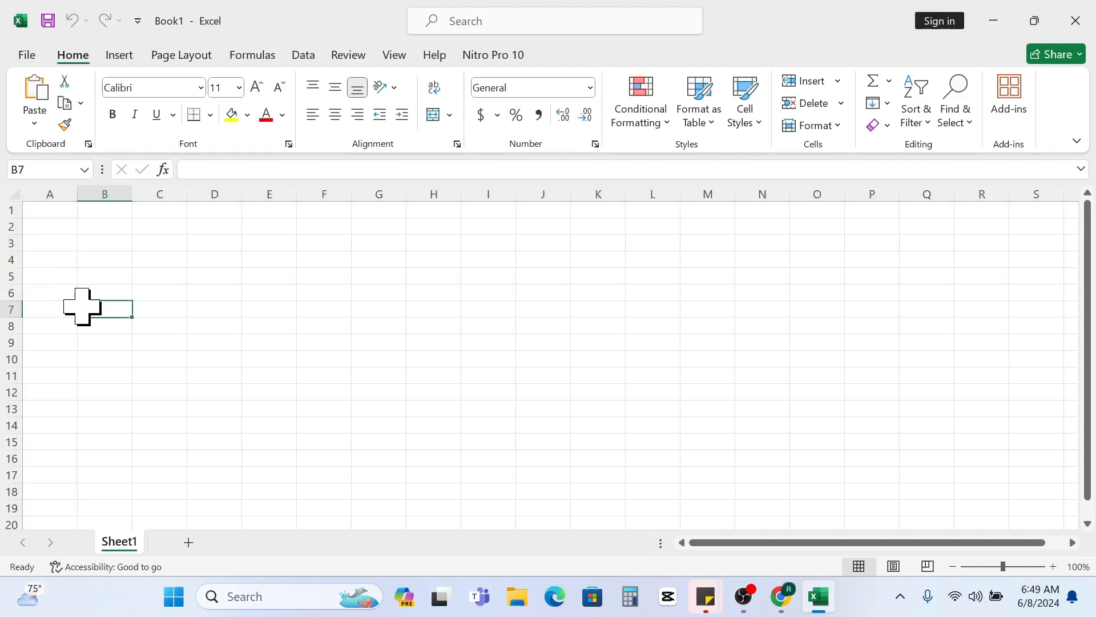
click(45, 212)
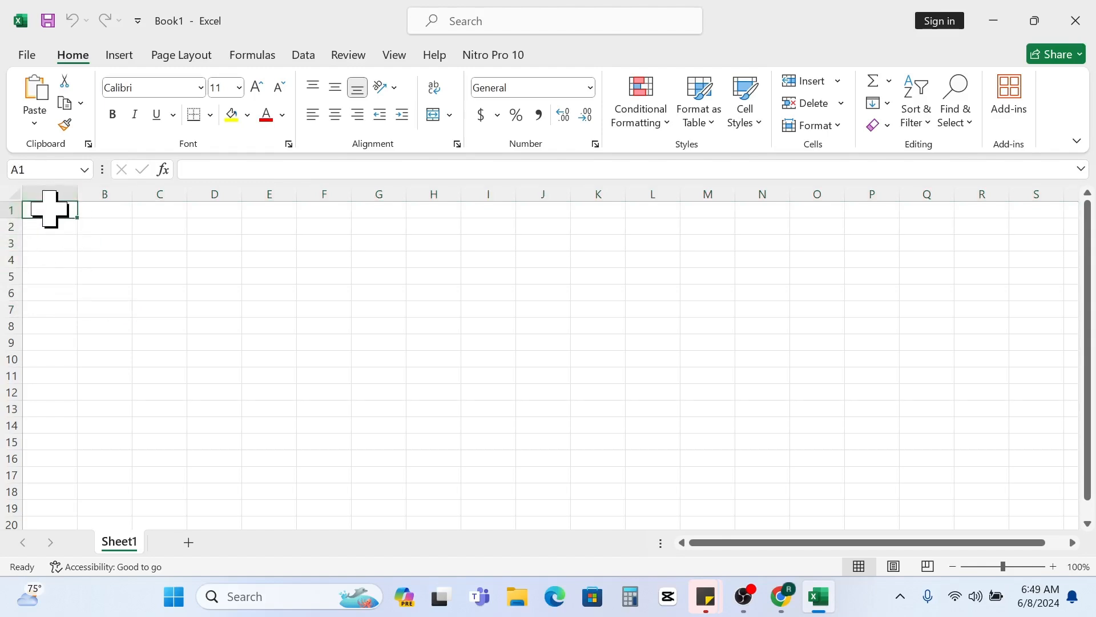
drag(49, 210, 973, 460)
click(572, 345)
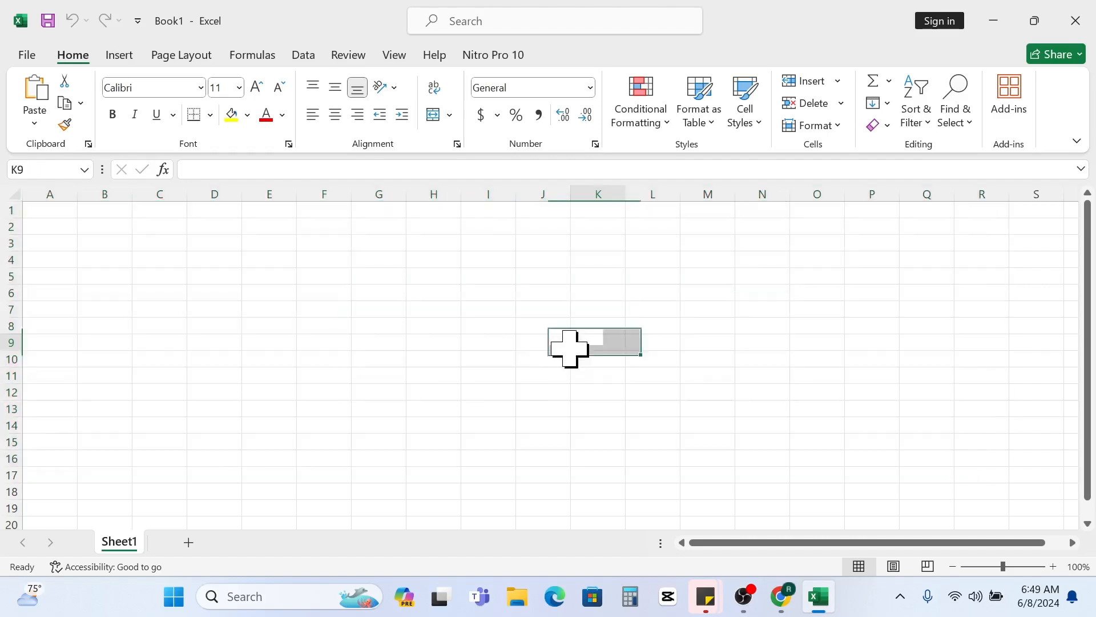
click(252, 254)
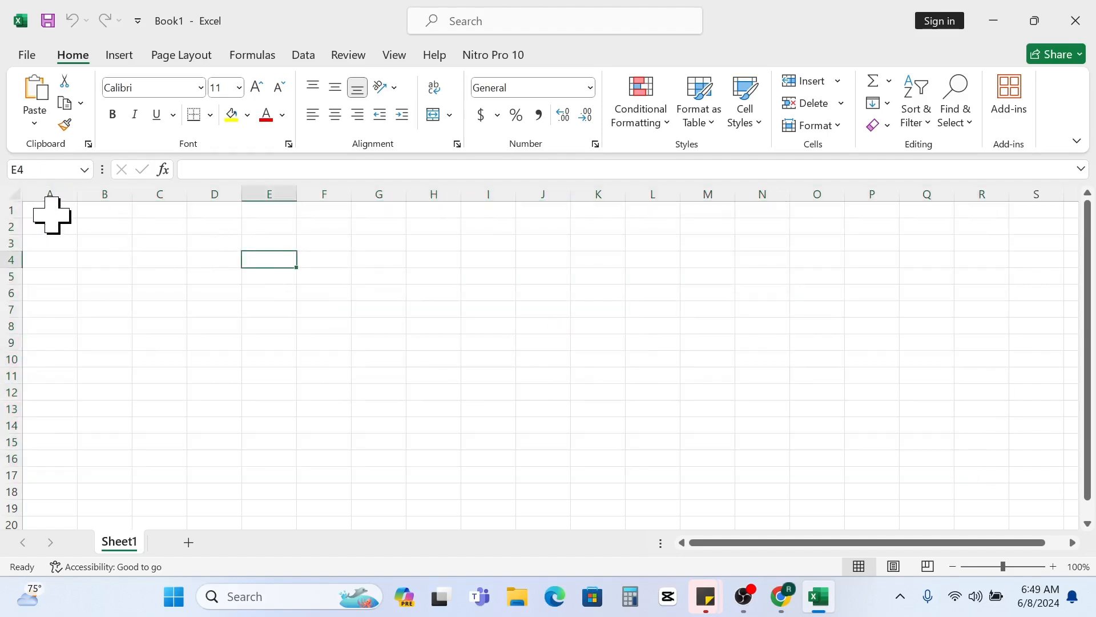
drag(51, 215, 524, 368)
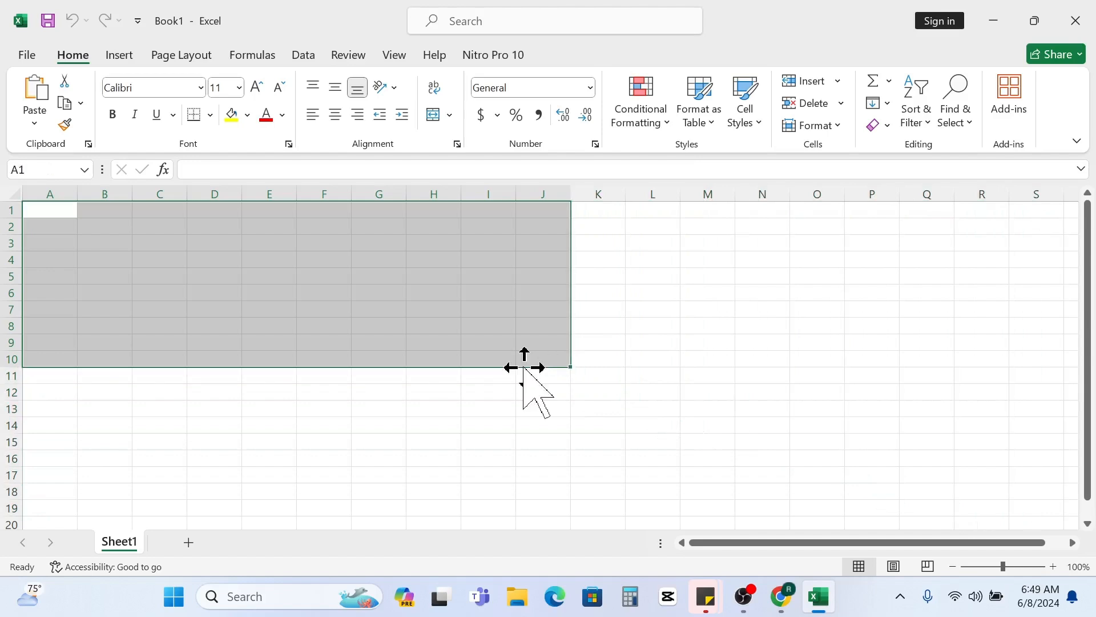
click(425, 374)
click(197, 280)
click(156, 288)
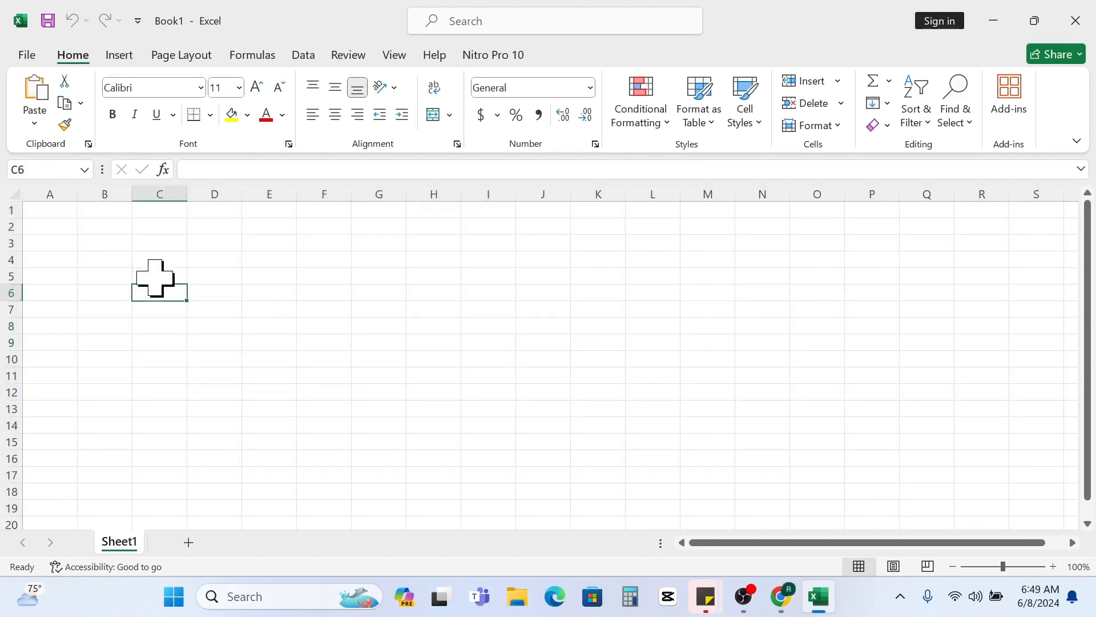
- Enter the text NAN in cell D4 and move the selection up to D3
click(321, 326)
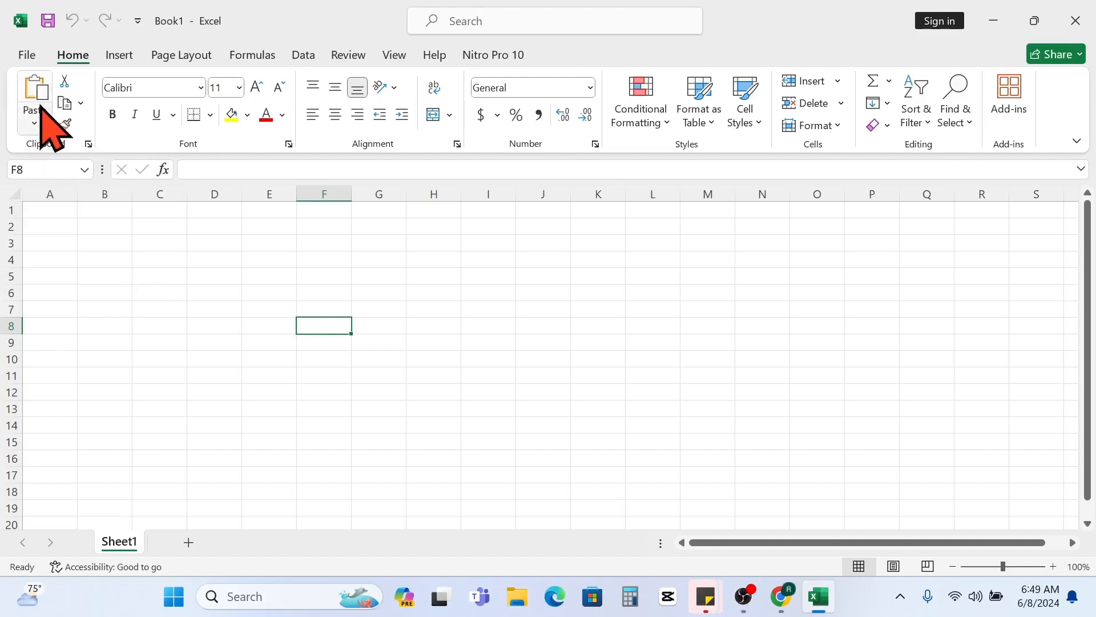
click(213, 292)
click(212, 258)
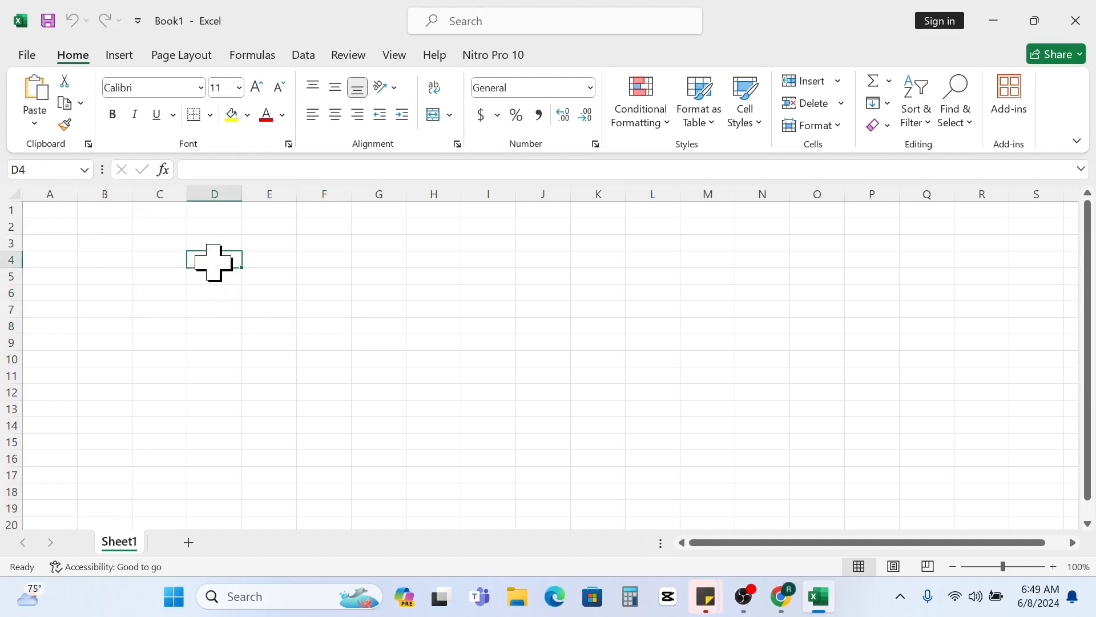
text(NAN)
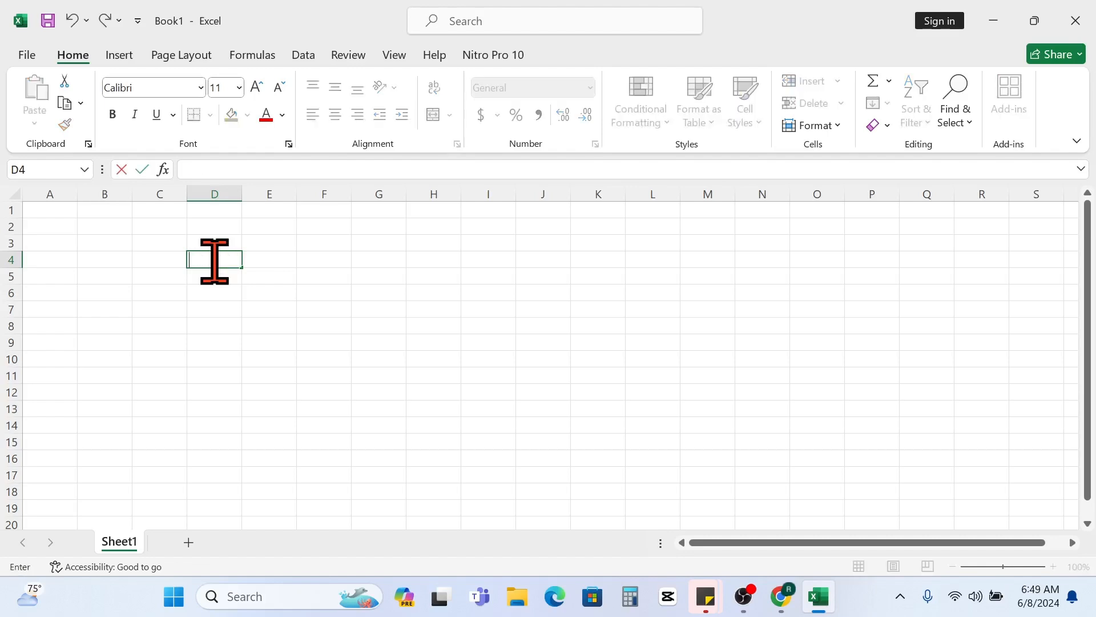
key(Up)
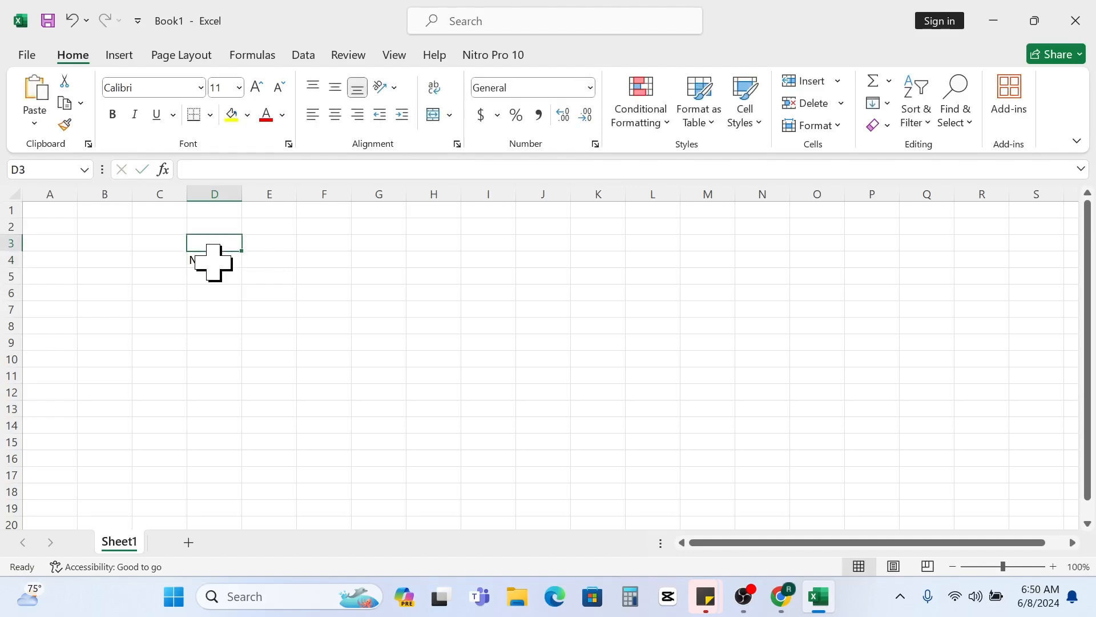
- Enter the labels NAMA, ALAMAT and ASAL in cells D4, D5 and D6, leaving D7 empty
key(Down)
key(Down)
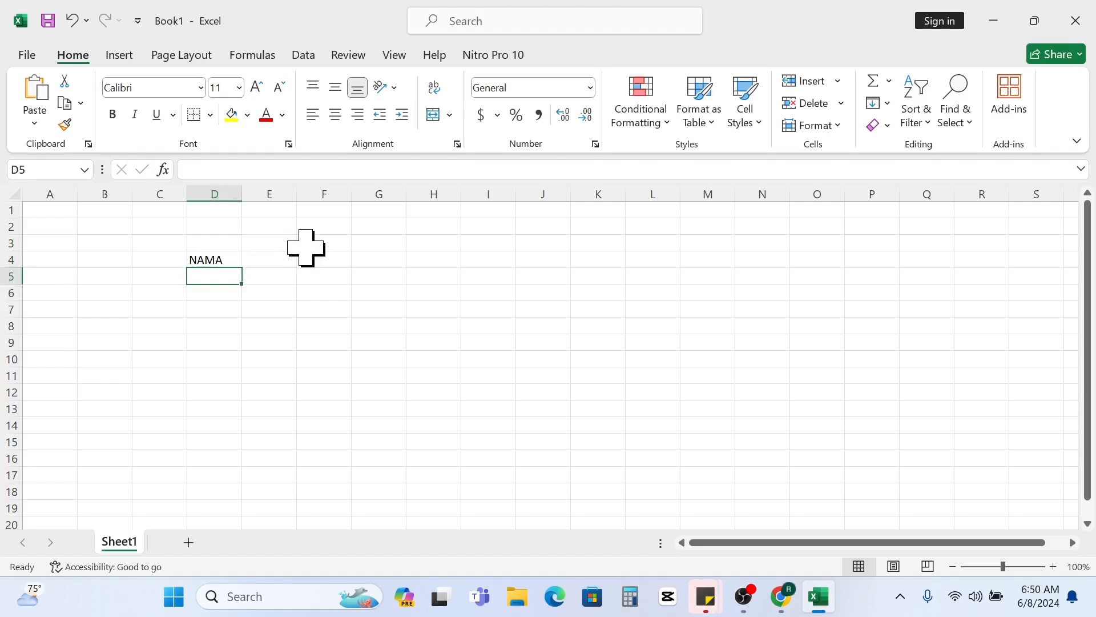
text(ALAMAT)
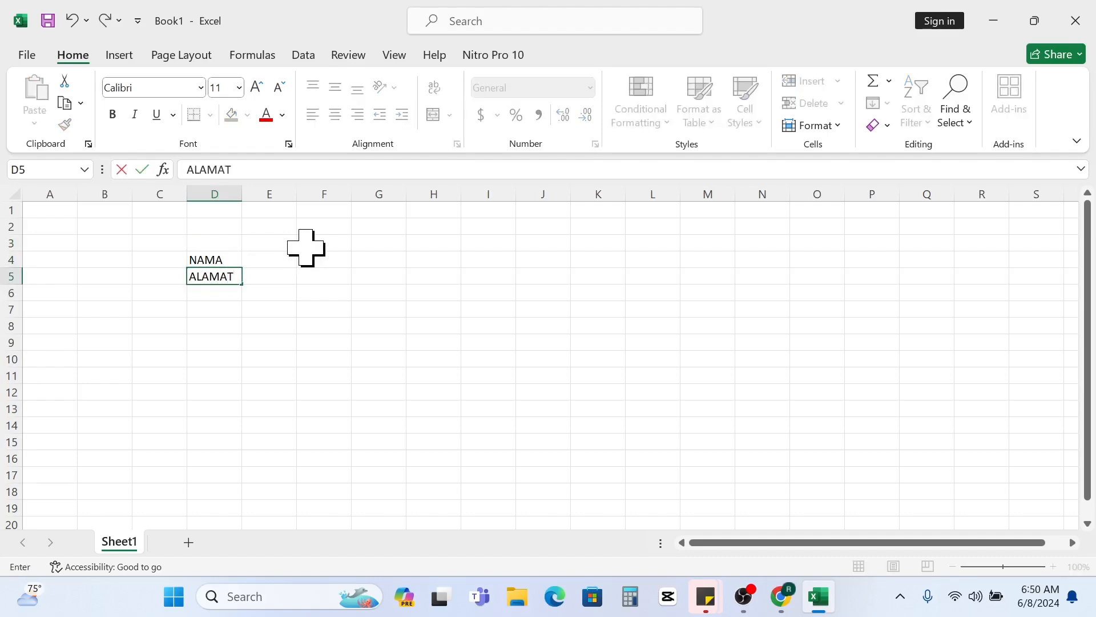
key(Up)
key(Down)
key(Down)
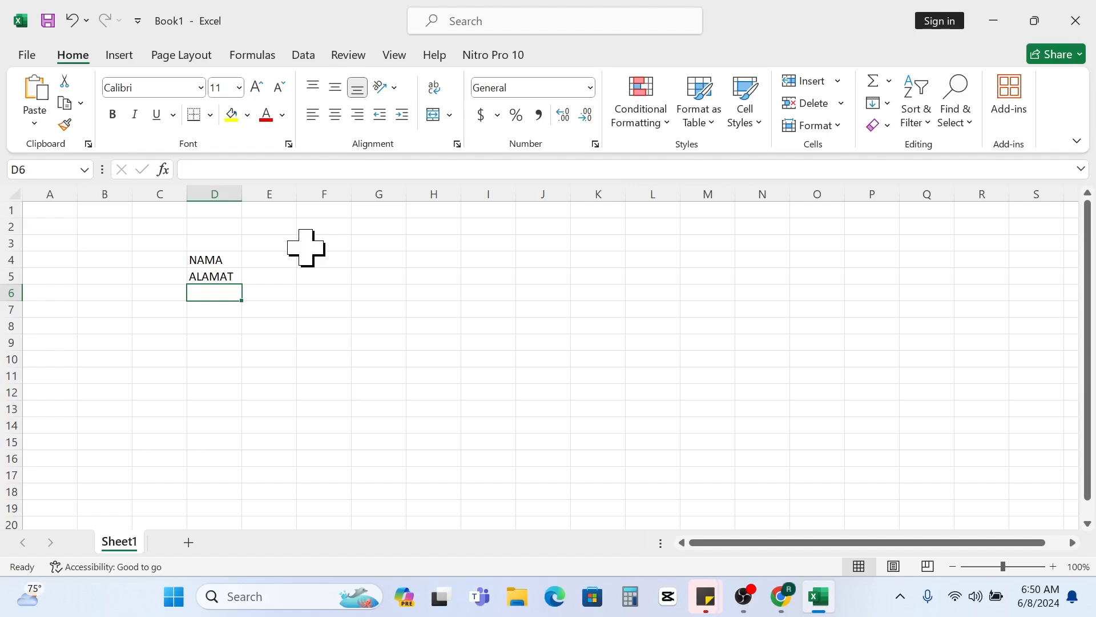
text(ASAL)
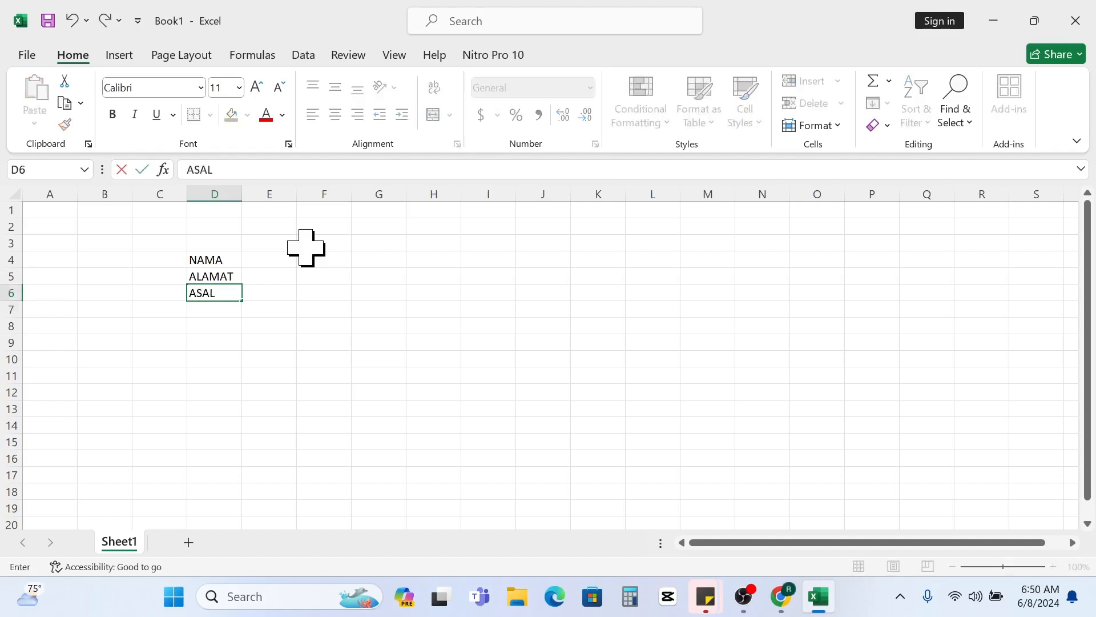
key(Return)
text(n)
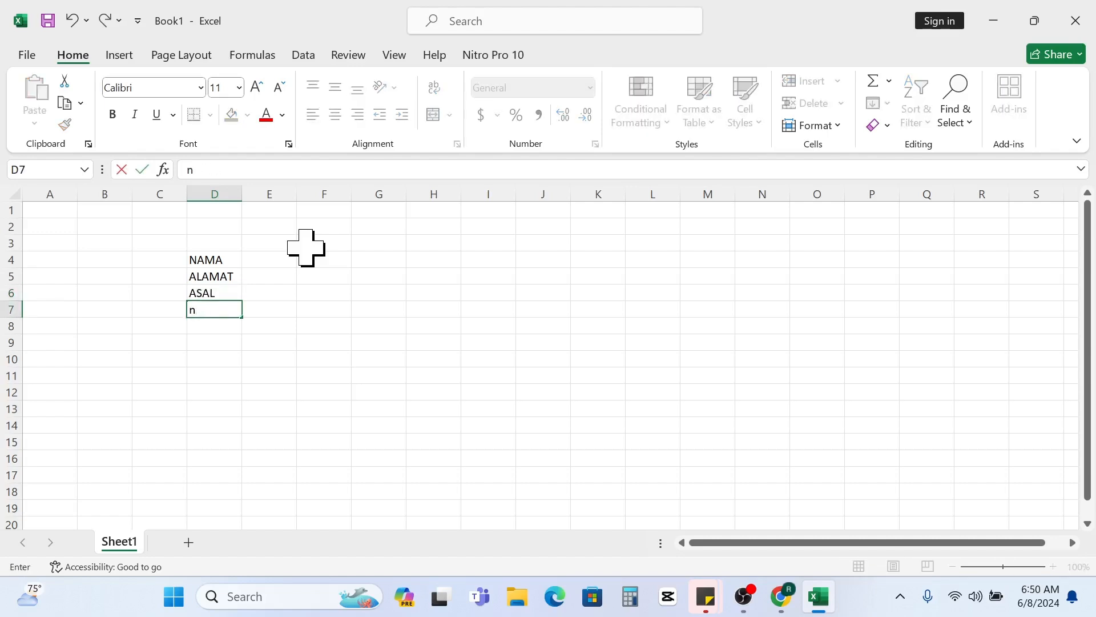
key(Return)
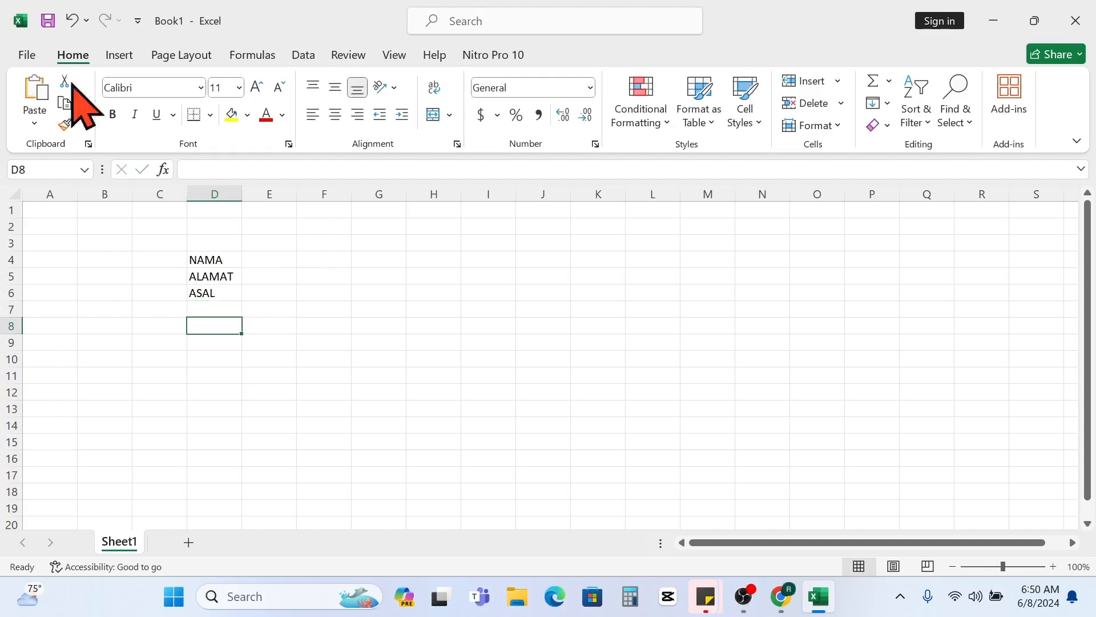
- Widen column D to about twice its width and select the range D4:D6
drag(244, 192, 301, 197)
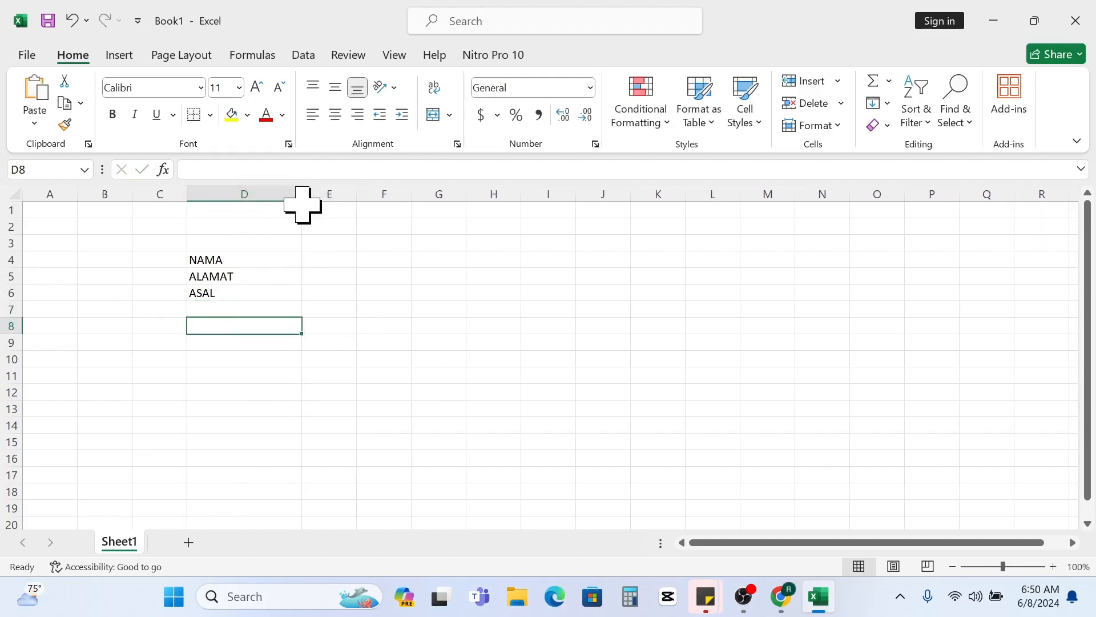
drag(255, 261, 259, 278)
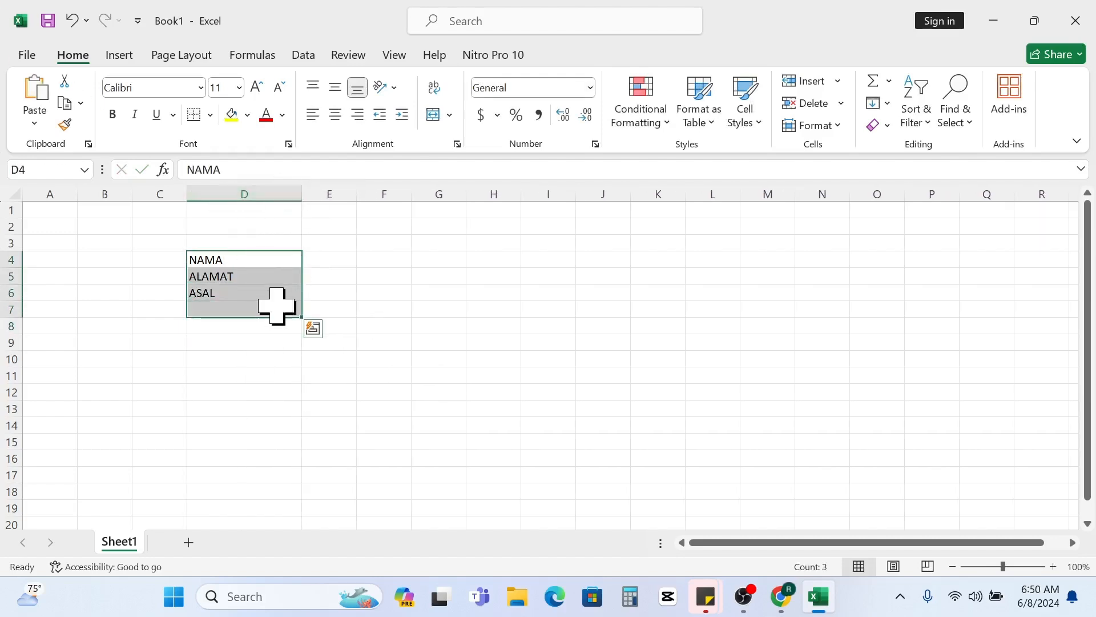
drag(391, 321, 420, 323)
drag(234, 265, 238, 302)
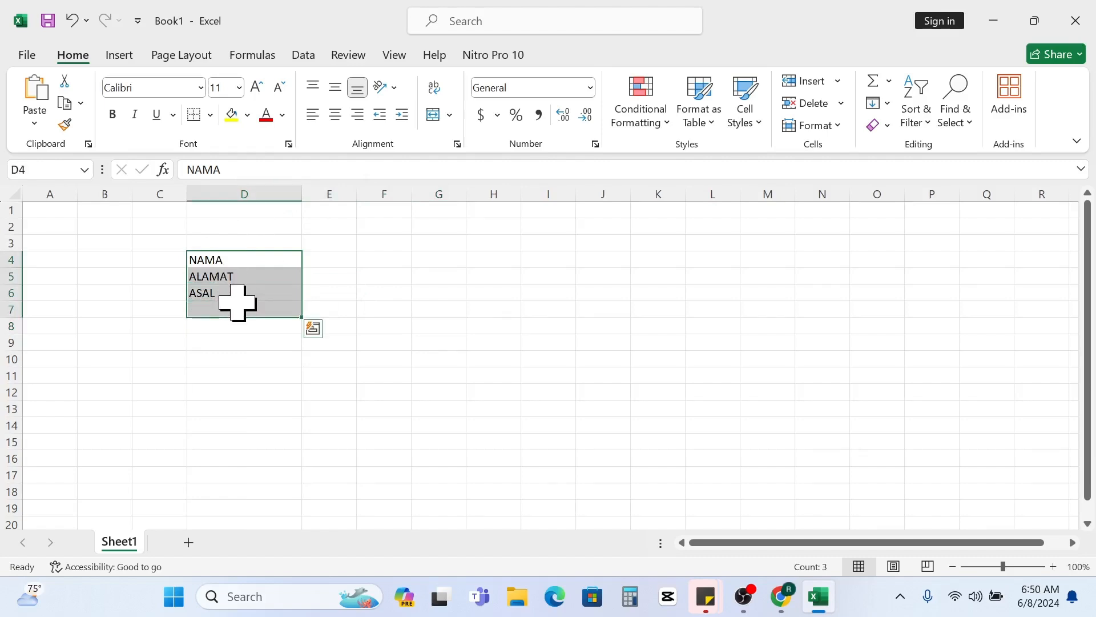
drag(244, 258, 245, 293)
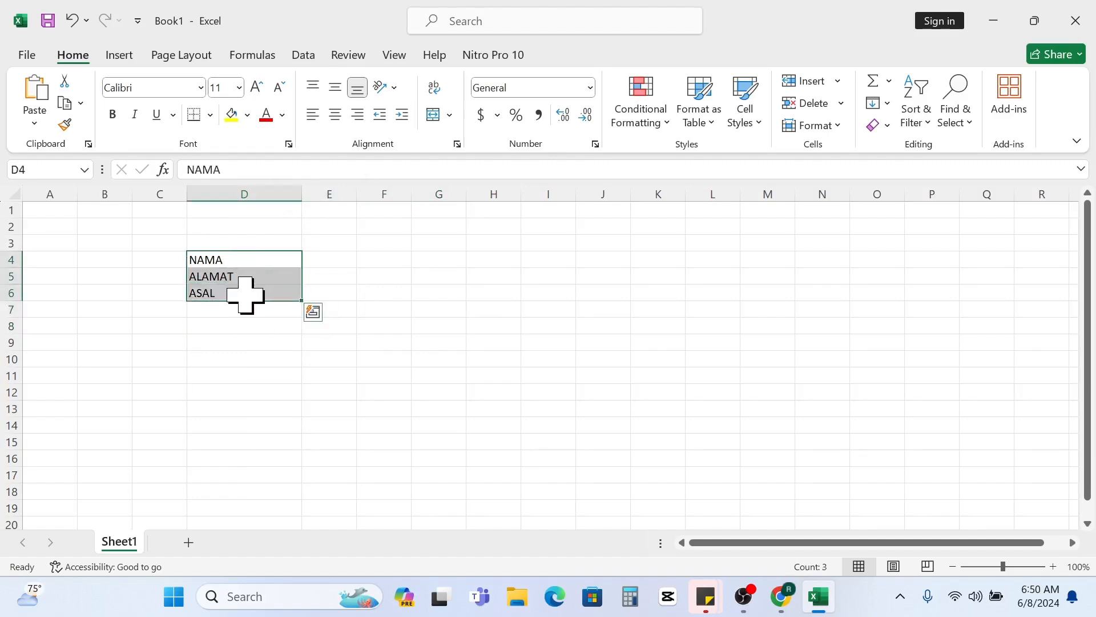
click(36, 123)
click(38, 127)
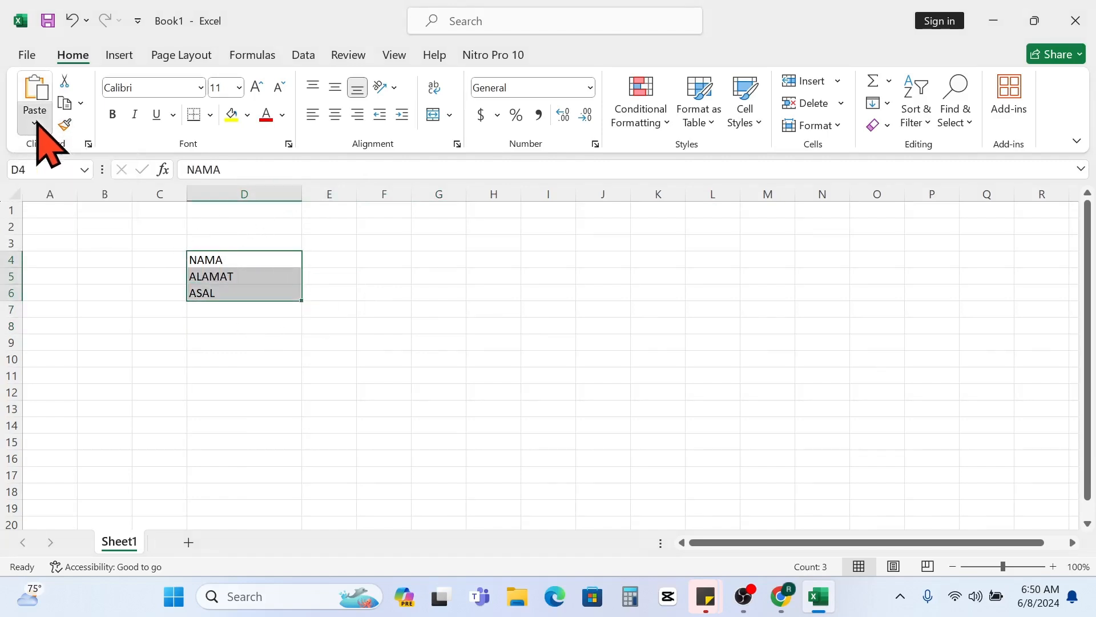
click(245, 276)
drag(230, 263, 234, 288)
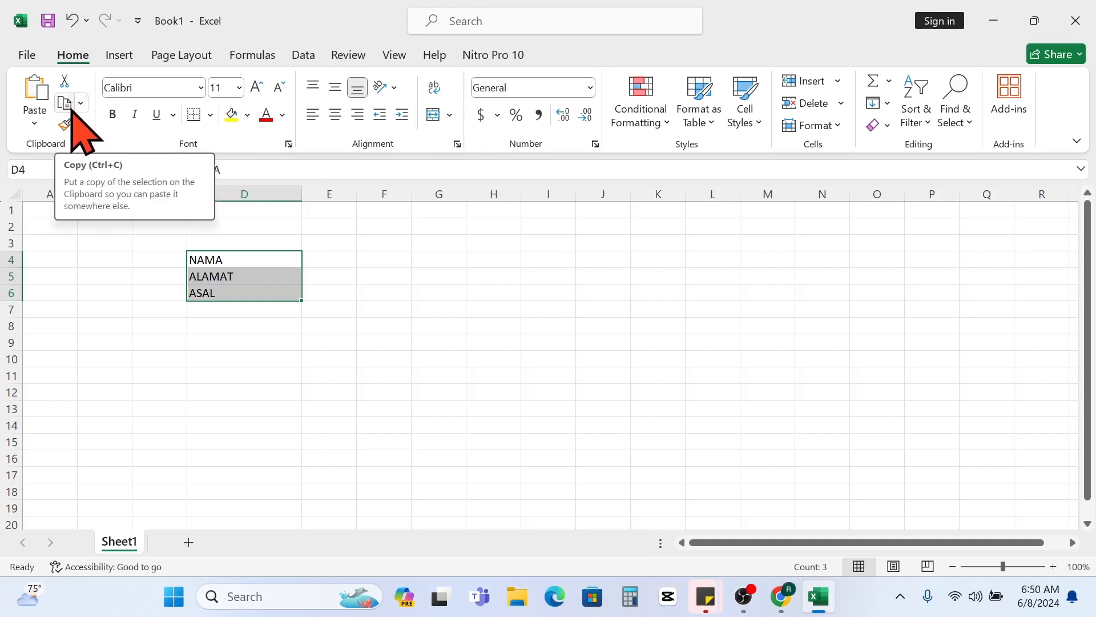
key(ctrl+q)
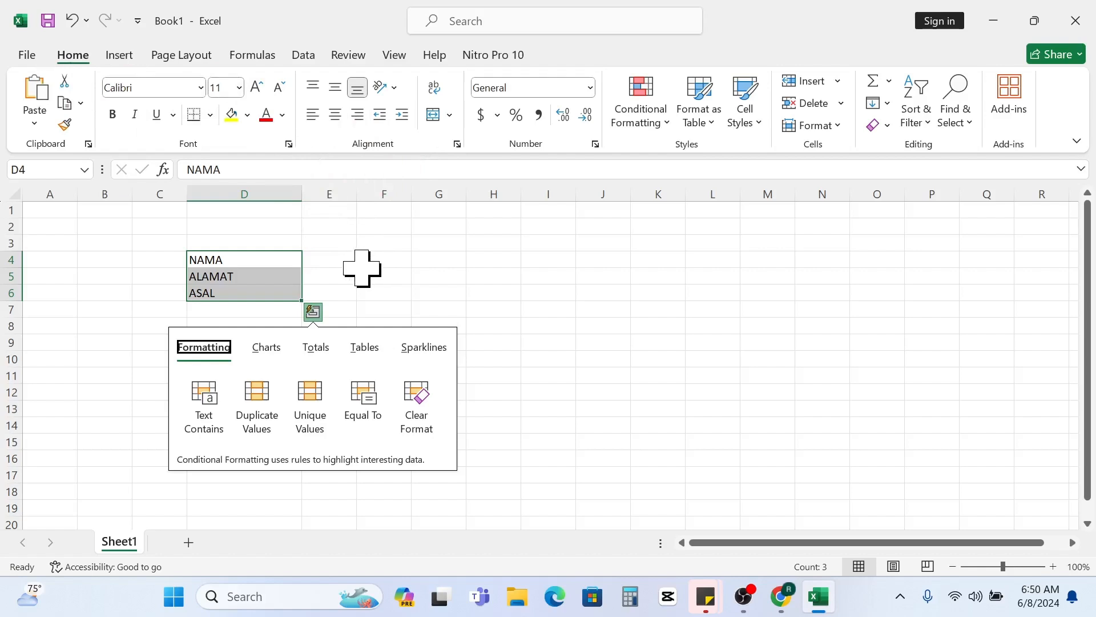
click(150, 260)
- Copy the range D4:D6 and paste it into column G starting at cell G4
drag(220, 260, 228, 296)
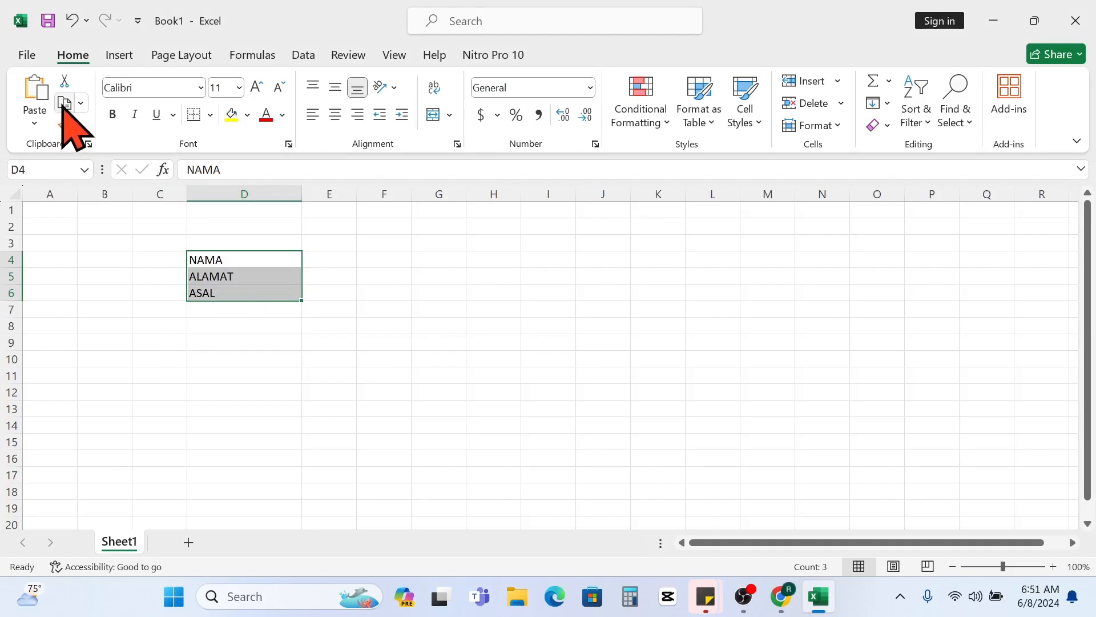
key(ctrl+q)
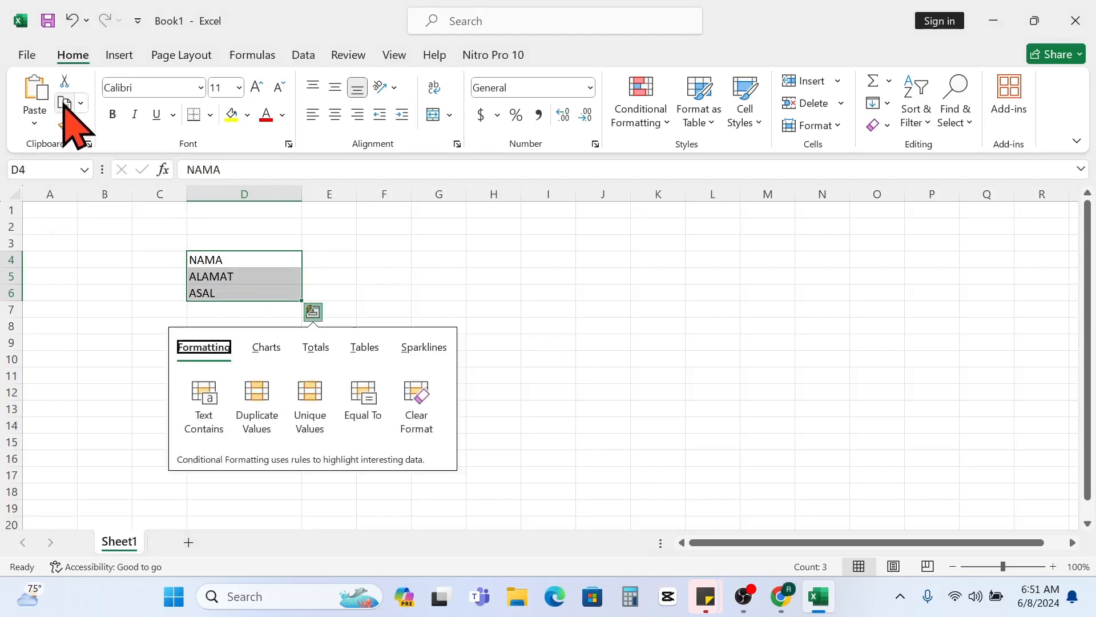
click(64, 105)
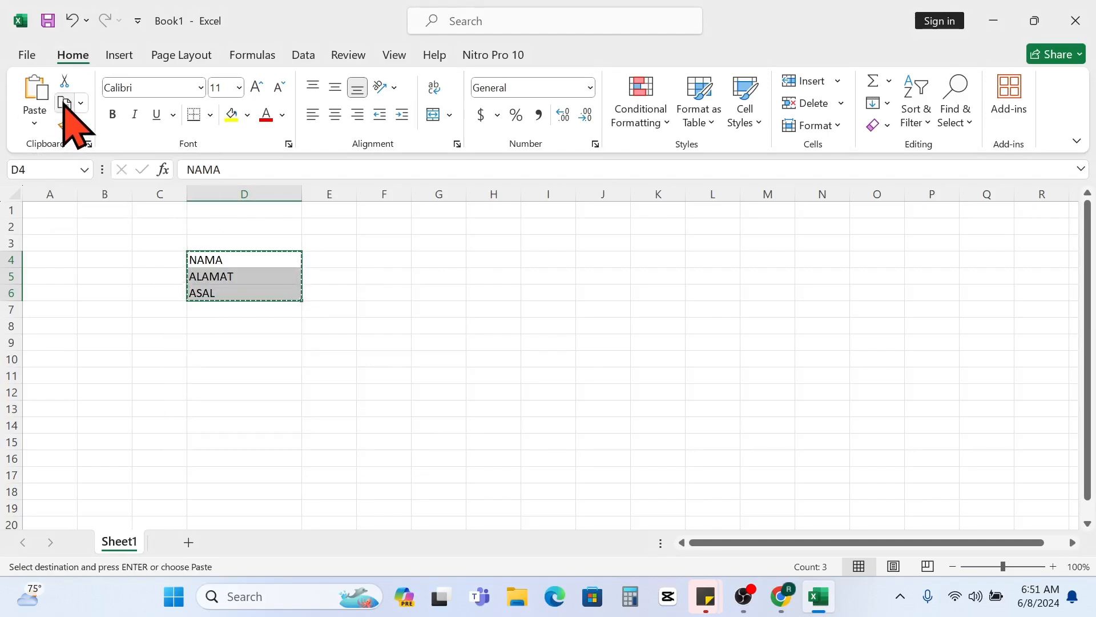
click(437, 261)
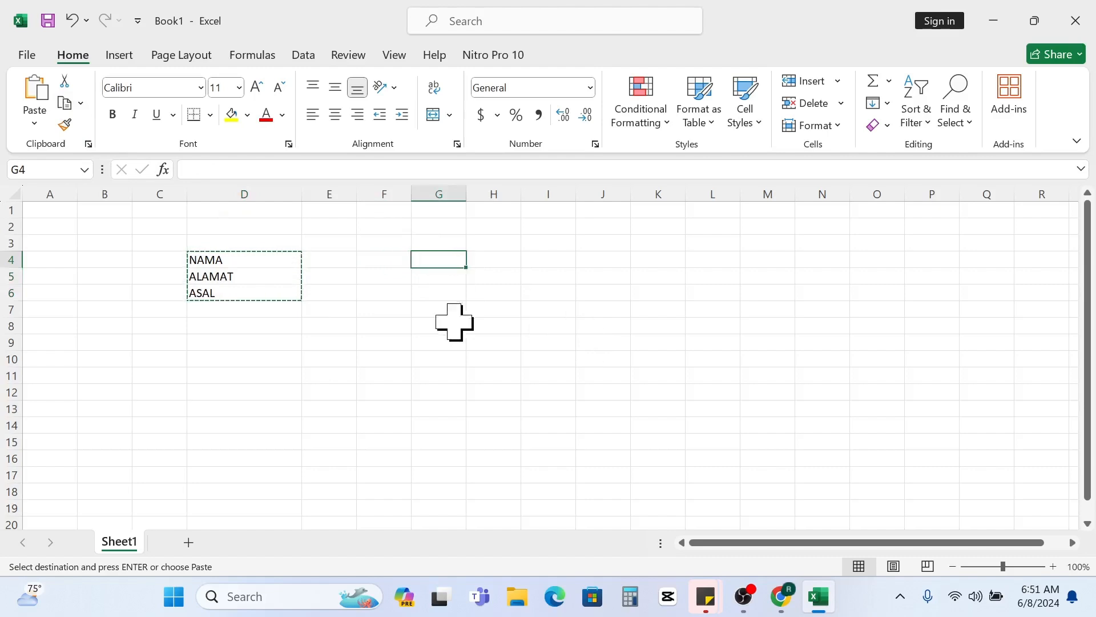
click(37, 93)
click(403, 291)
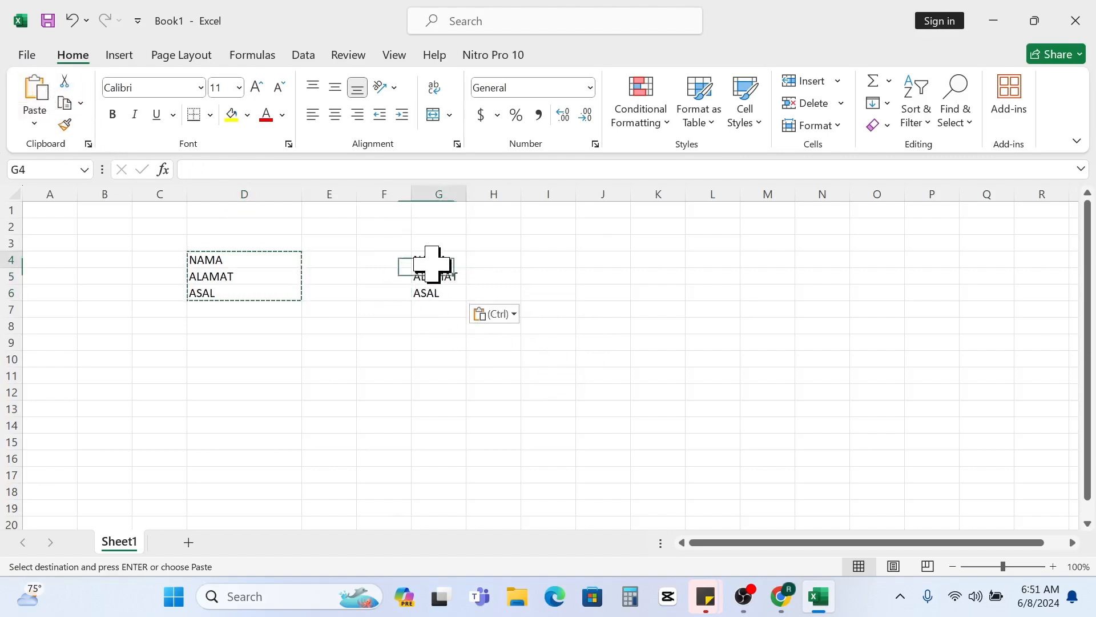
drag(428, 264, 442, 297)
click(440, 325)
- Try the Format Painter with cell G6 as the source and cell F8 as the target
click(435, 293)
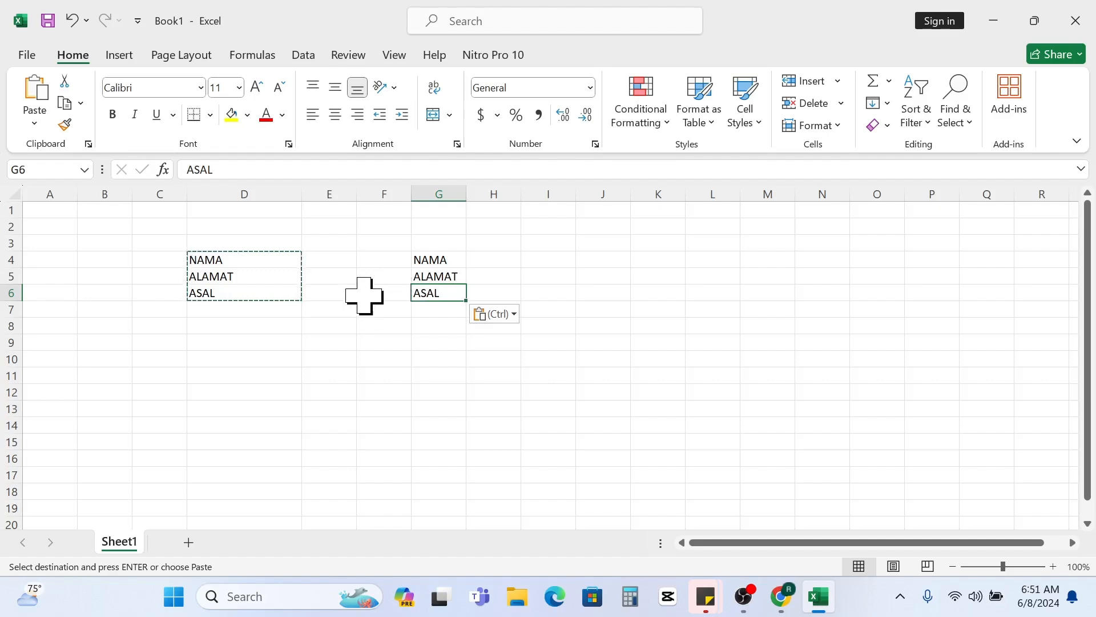
click(65, 124)
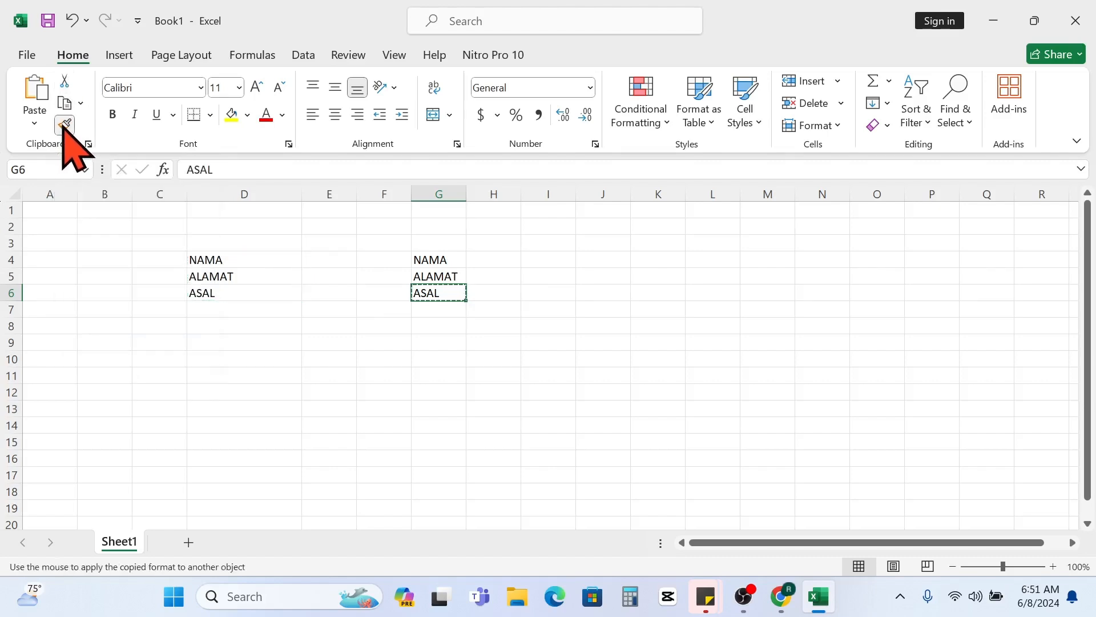
click(65, 126)
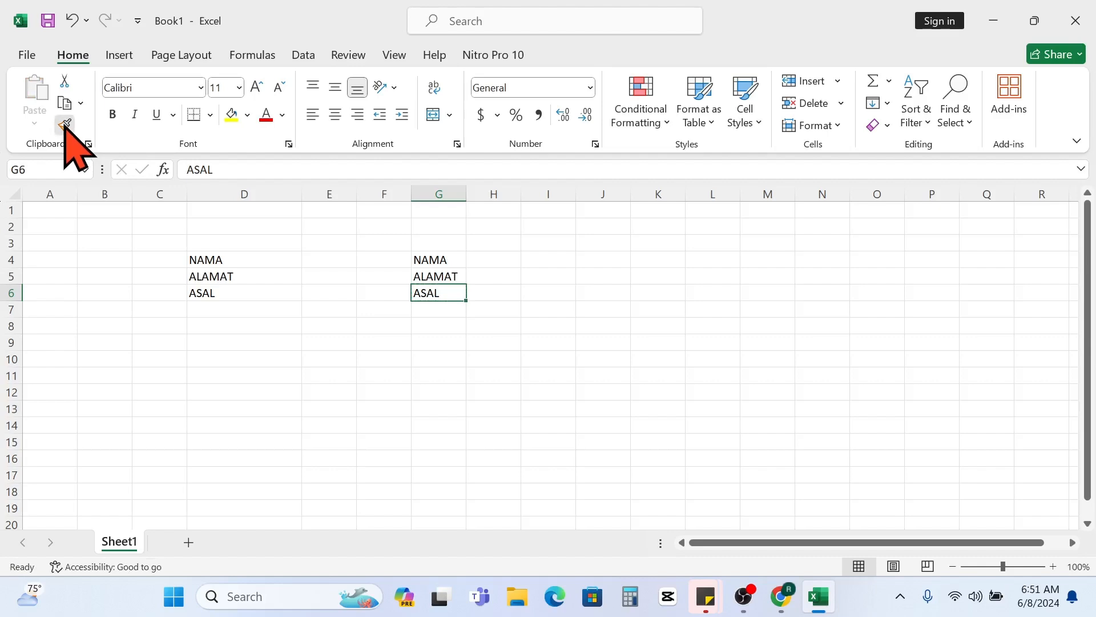
click(65, 124)
click(384, 326)
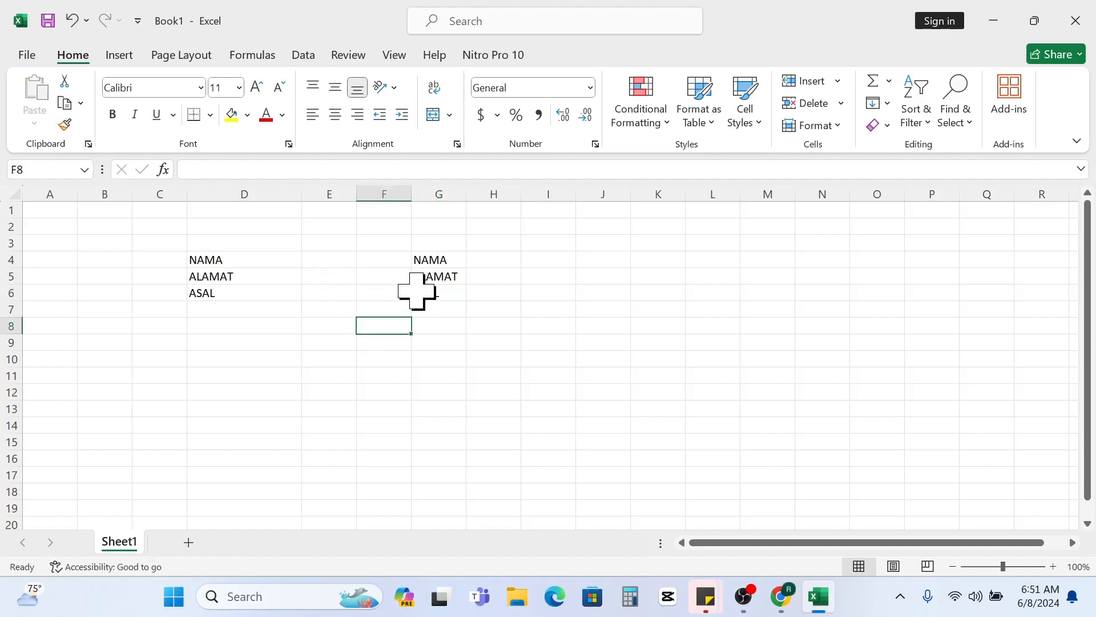
- Copy the formatting and width of the entire column D to column G with the Format Painter
click(303, 264)
click(276, 265)
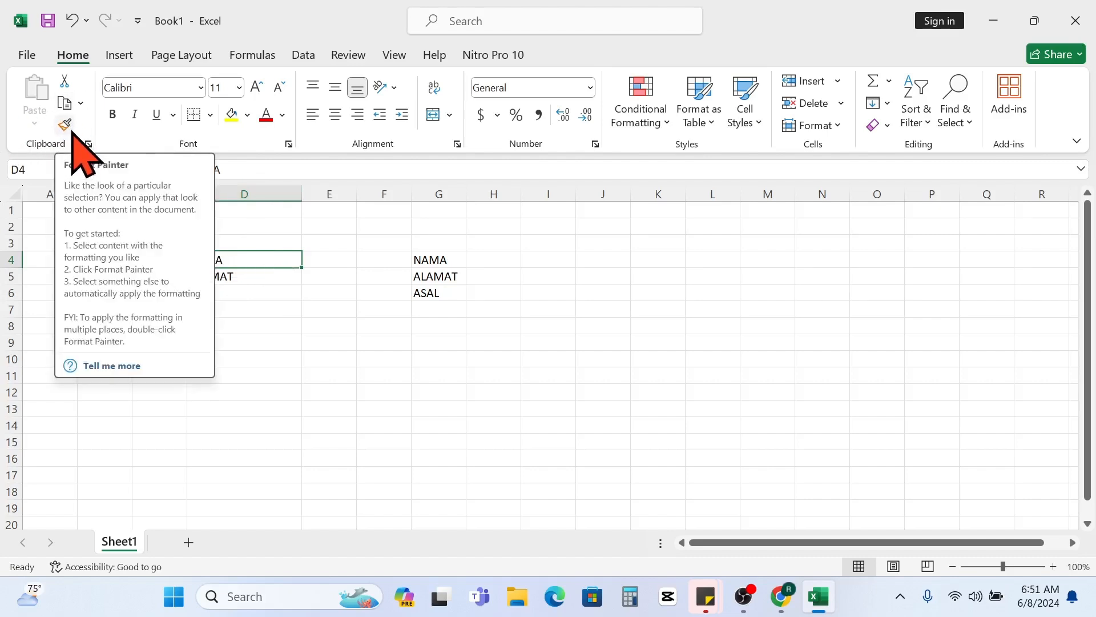
click(269, 295)
click(246, 261)
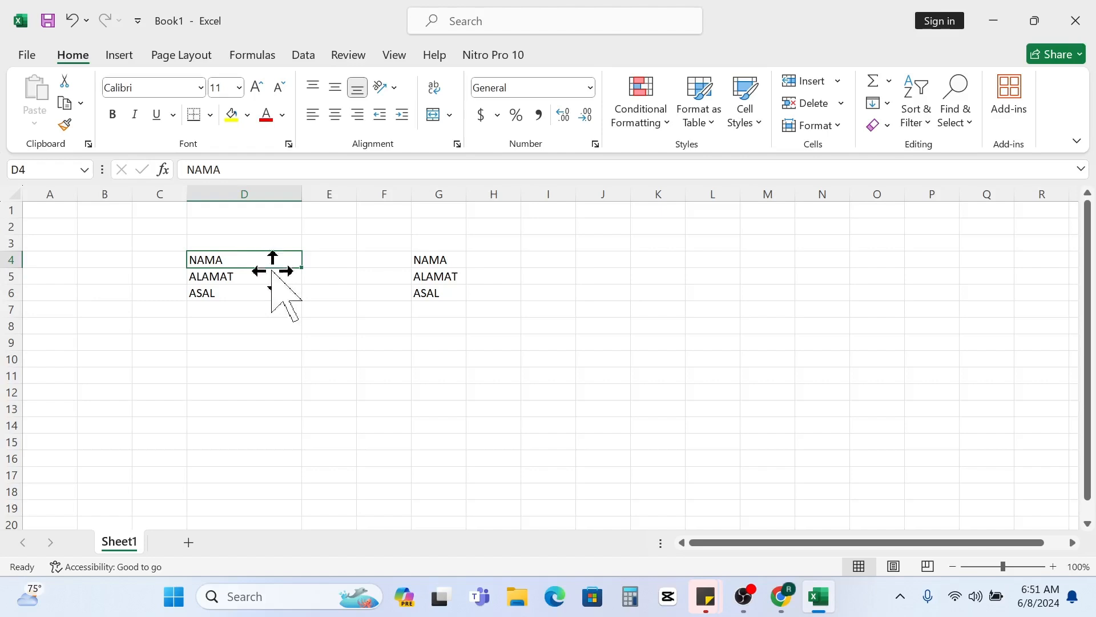
click(229, 180)
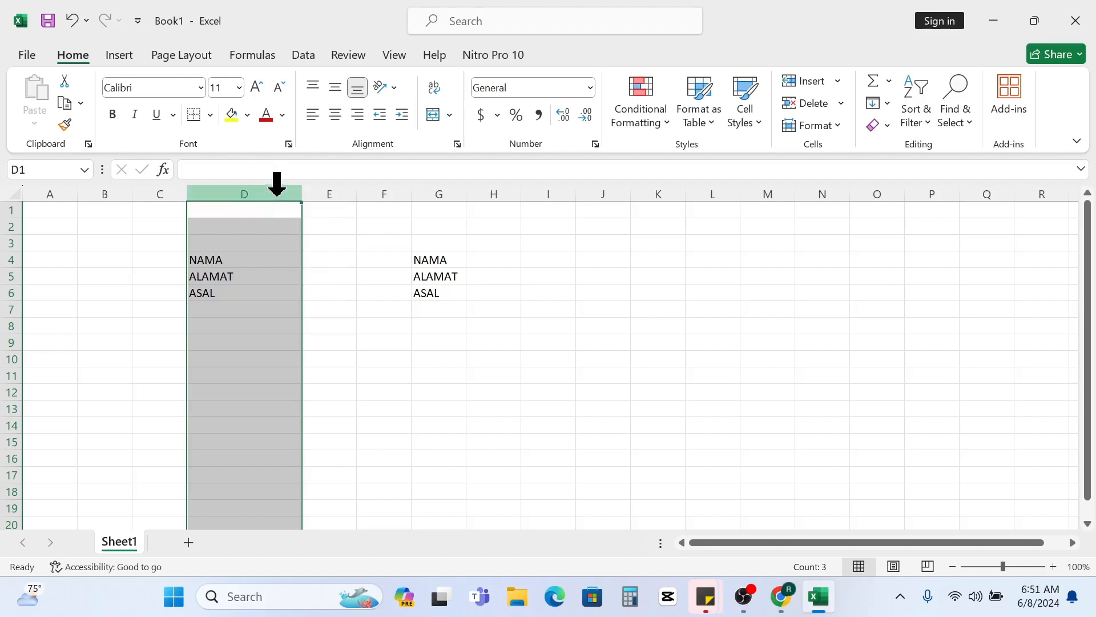
click(65, 125)
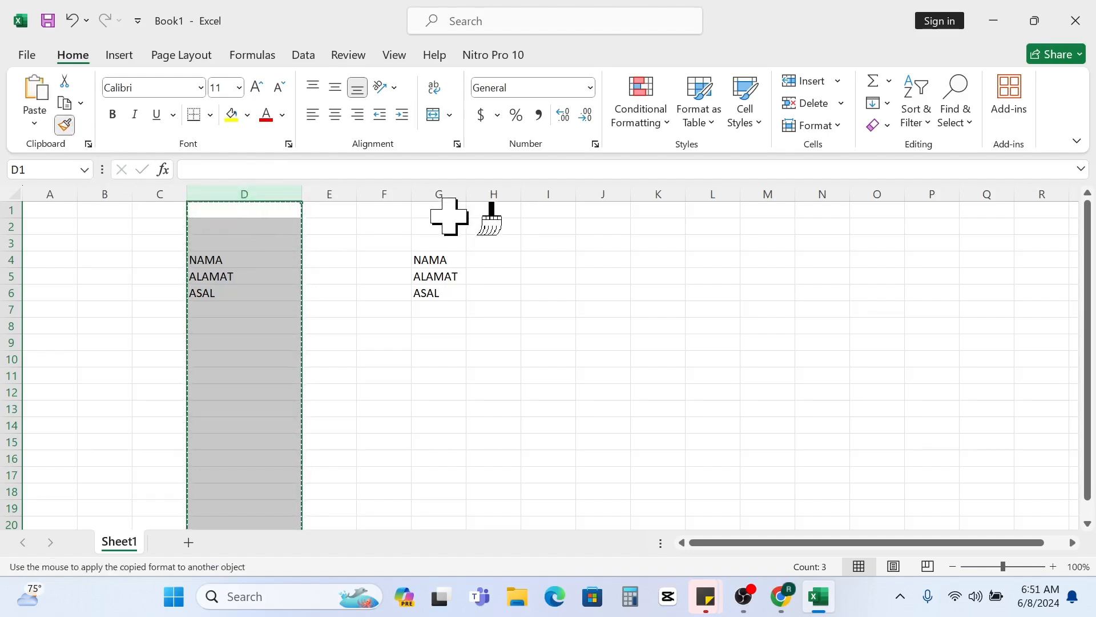
click(439, 193)
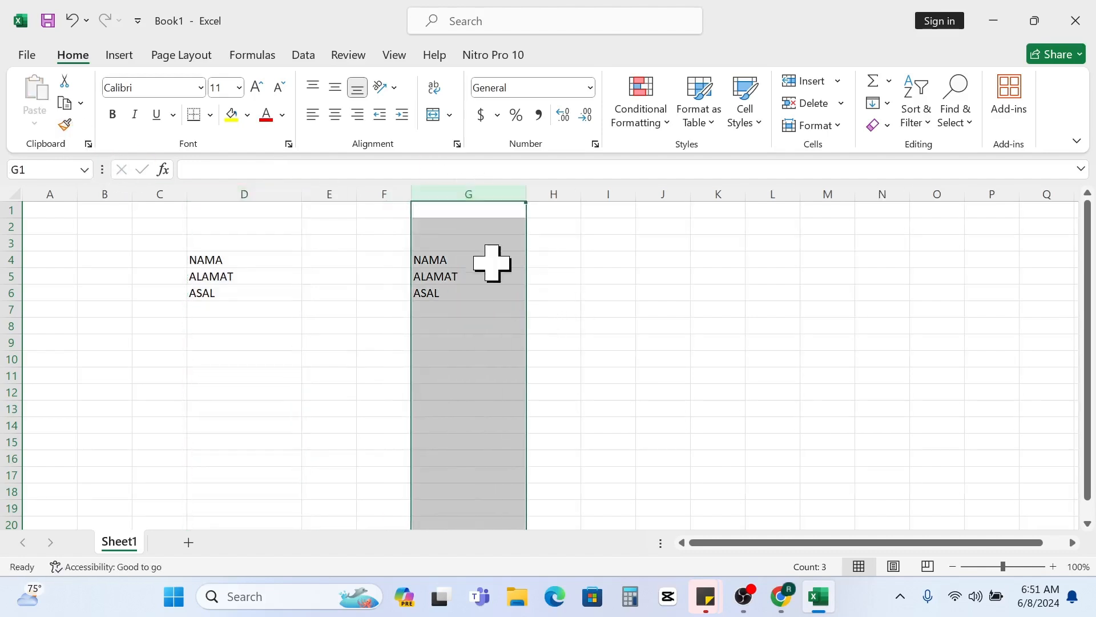
drag(470, 257, 479, 288)
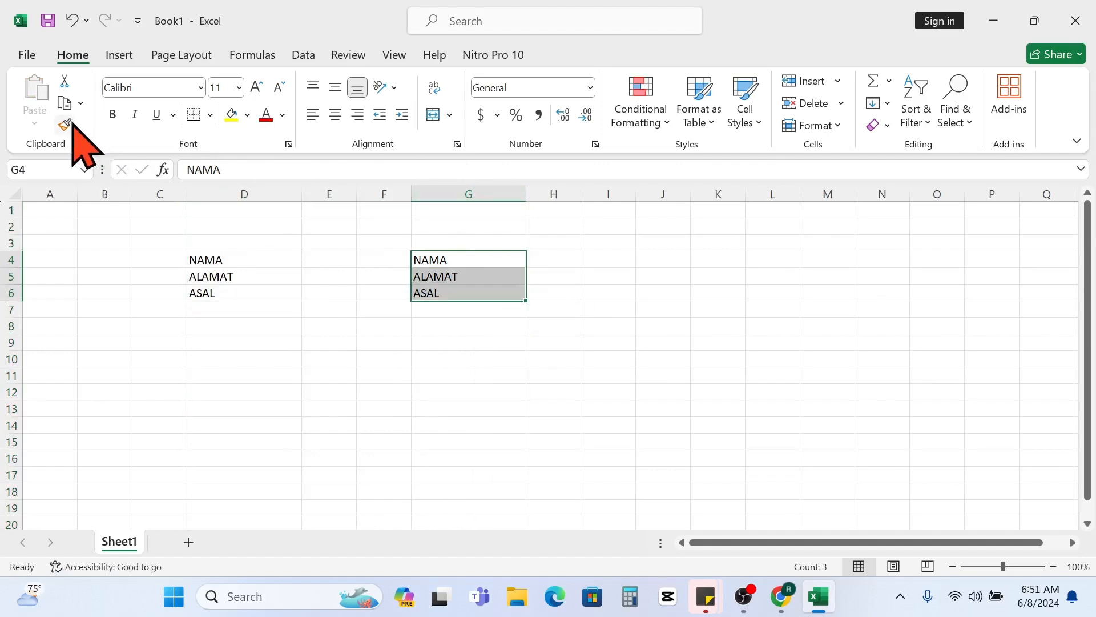
click(319, 295)
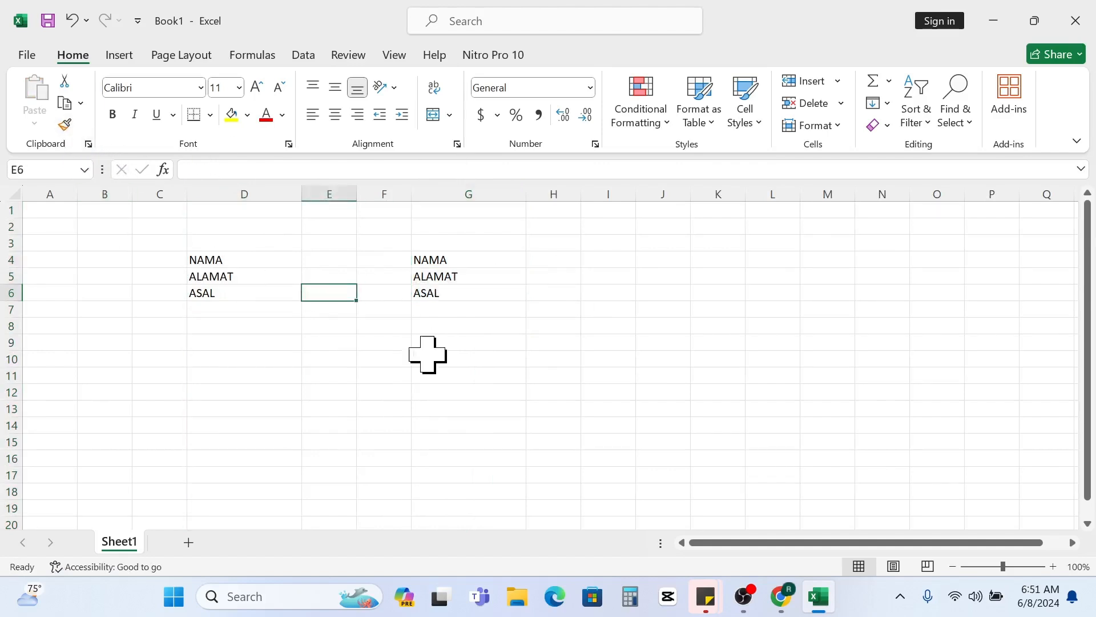
- View the Copy options and the Clipboard pane, close both, and select cell E8
click(81, 103)
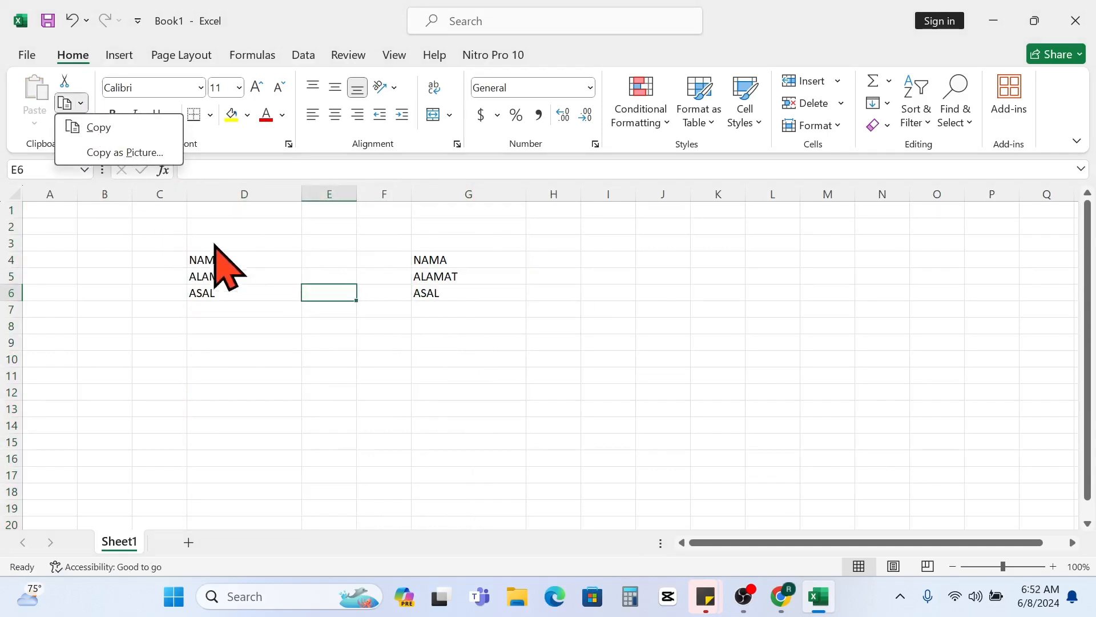
click(266, 268)
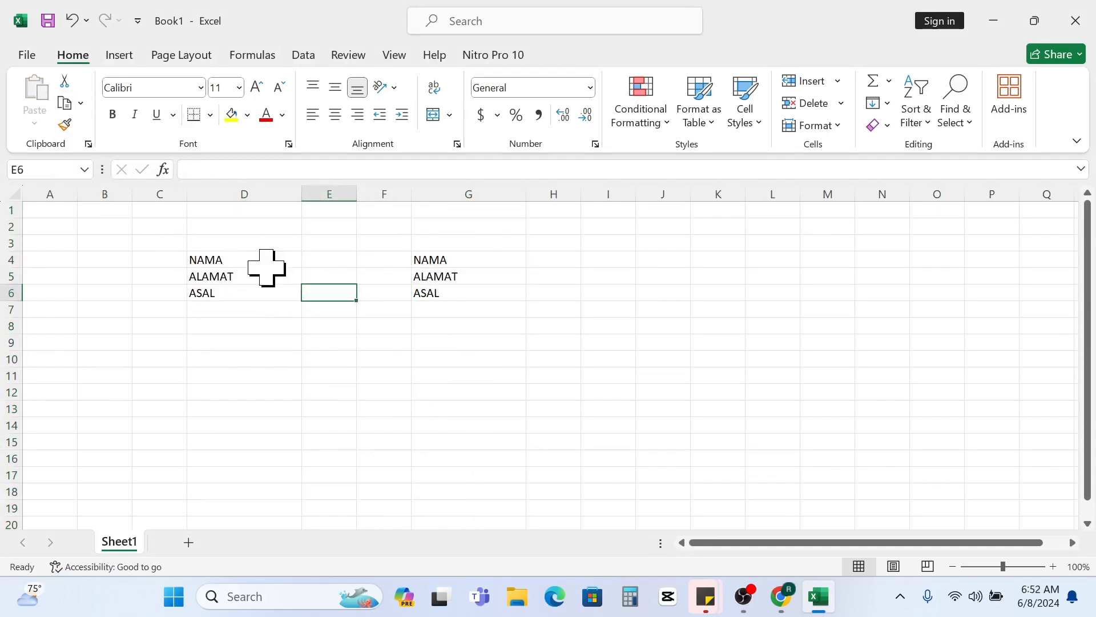
click(88, 144)
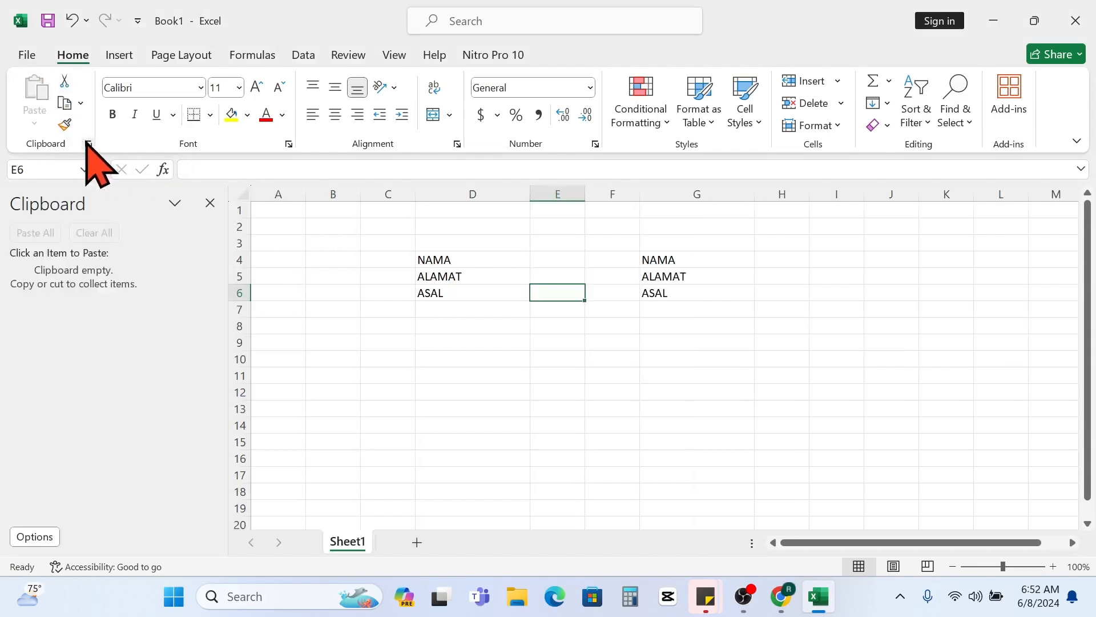
click(380, 375)
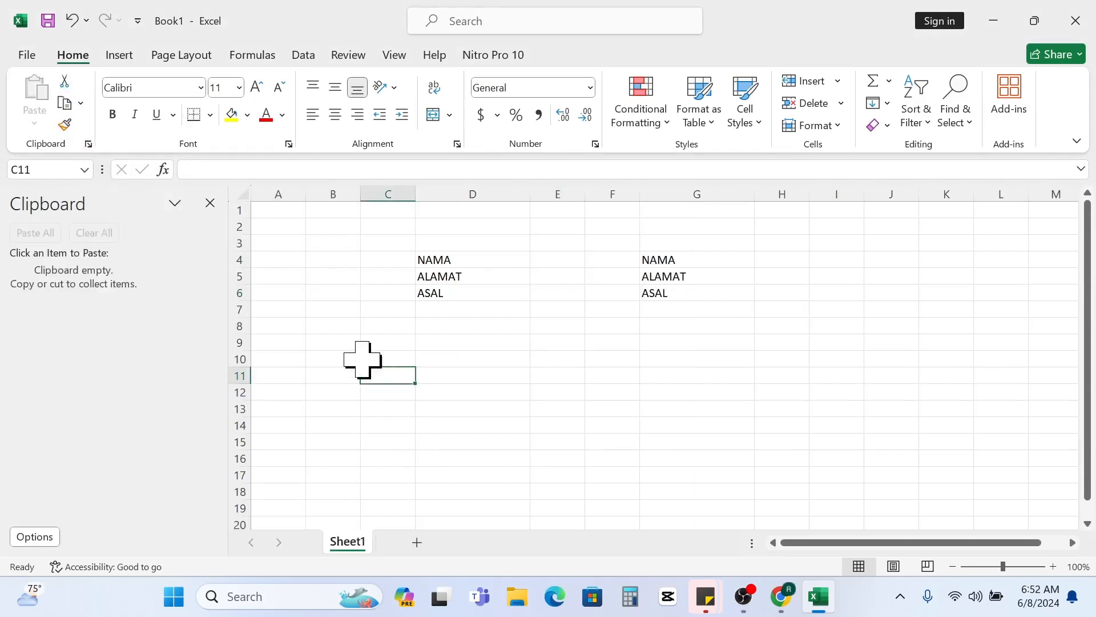
click(210, 204)
drag(245, 326, 321, 310)
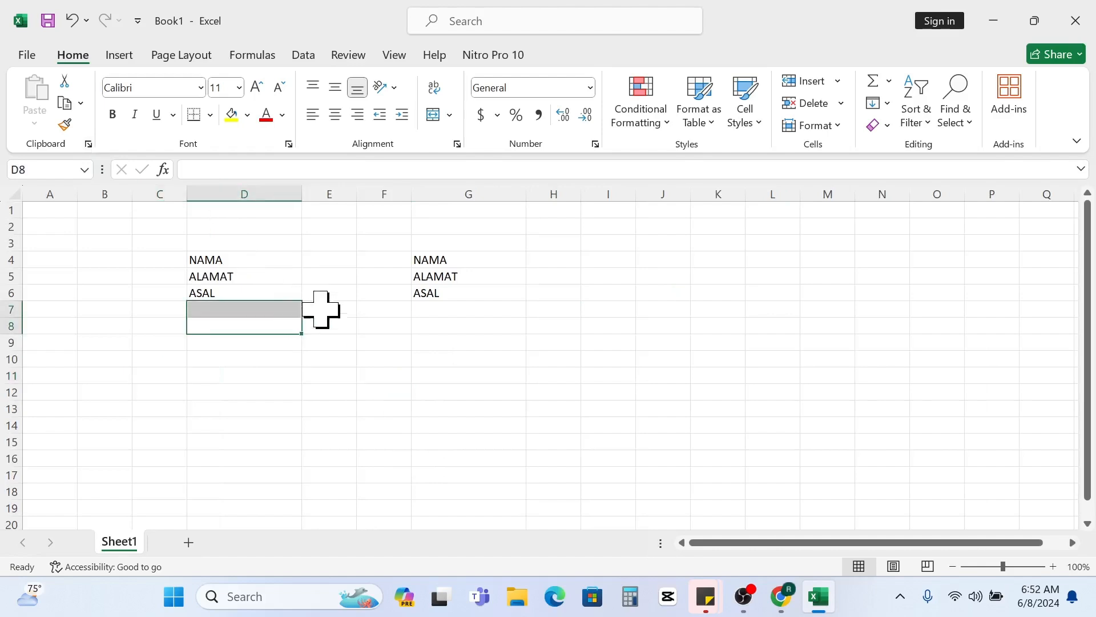
click(331, 330)
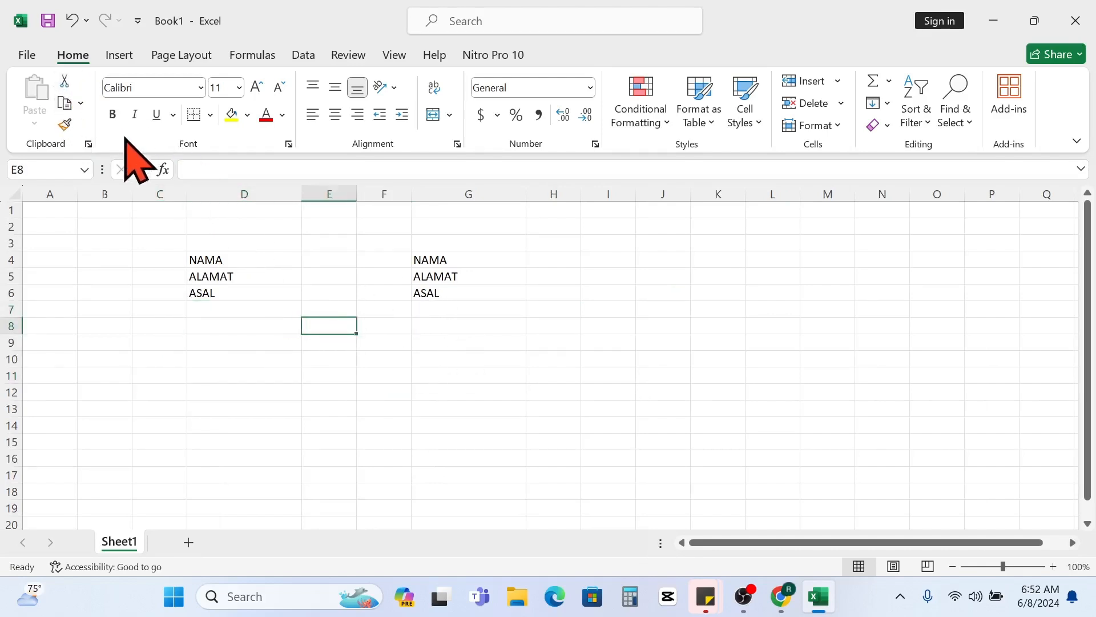
- Change the font of the range D4:G6 to Algerian
click(162, 88)
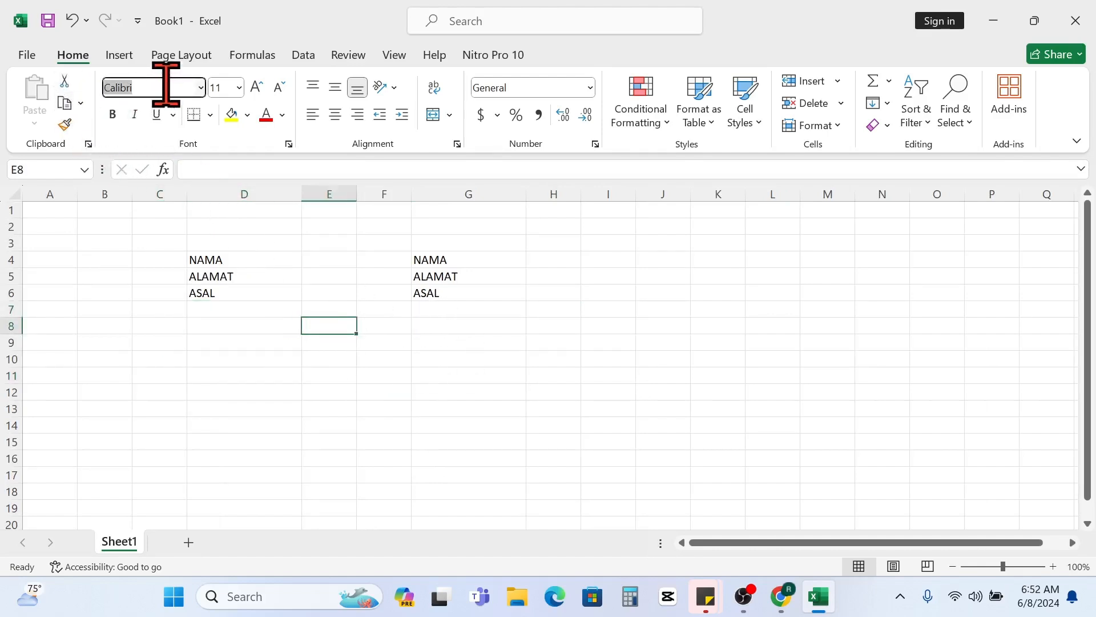
click(437, 277)
click(223, 244)
click(260, 263)
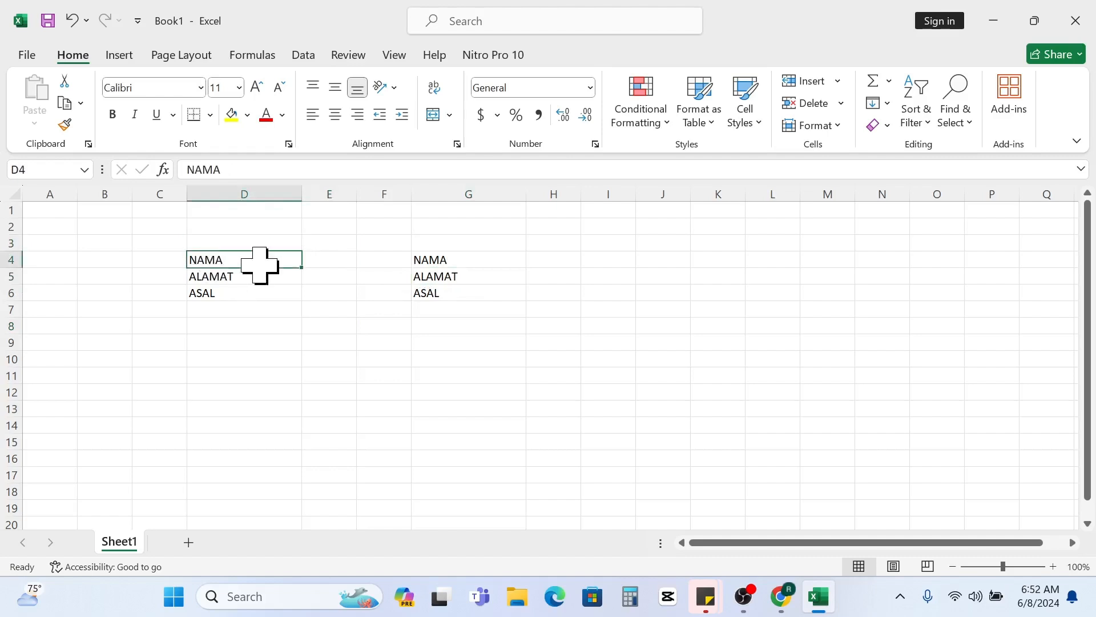
drag(260, 263, 489, 298)
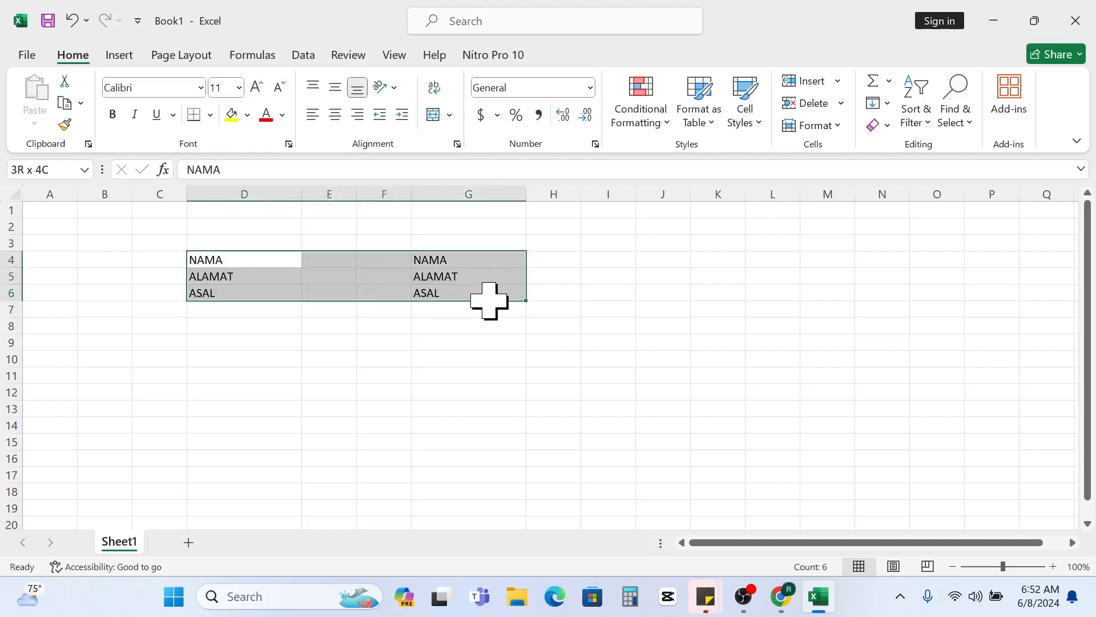
click(200, 87)
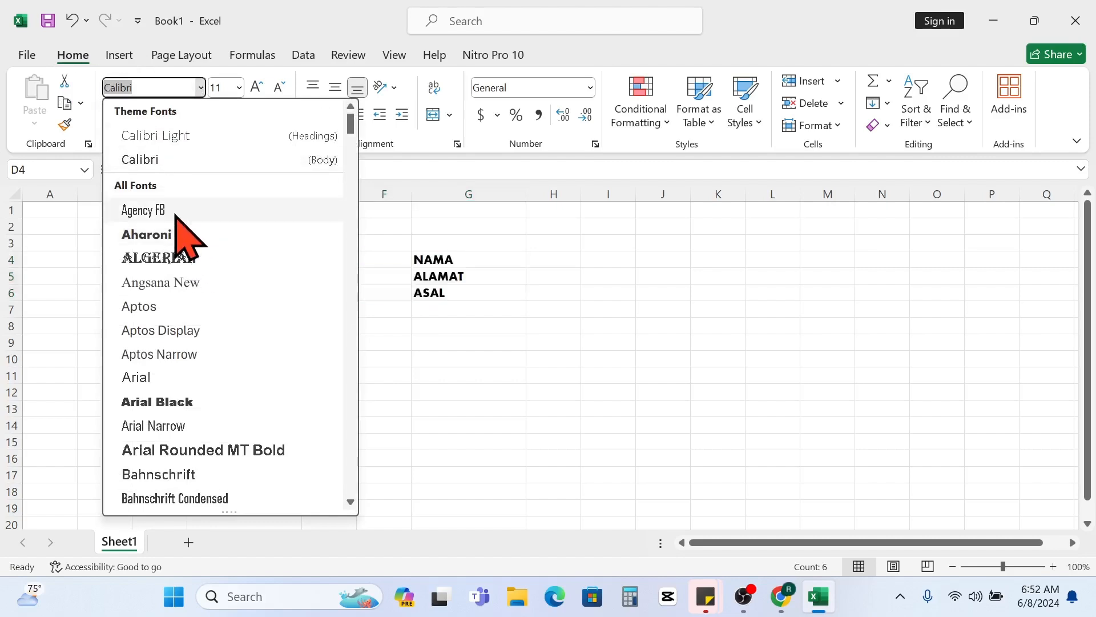
click(189, 257)
click(284, 296)
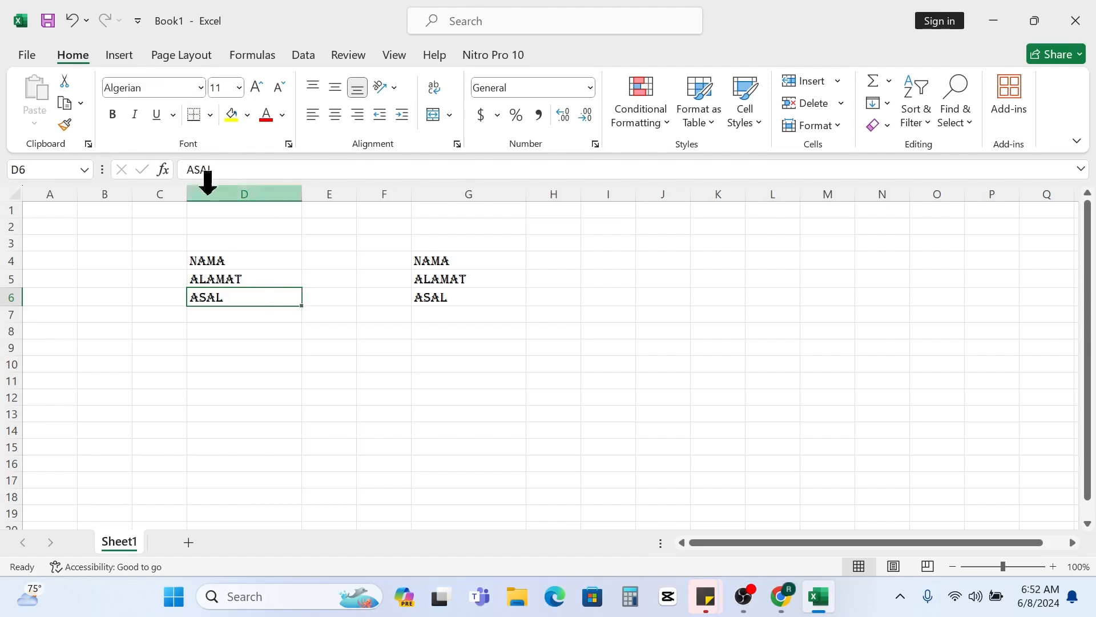
- Apply bold, italic and underline to the range D4:G7
click(158, 89)
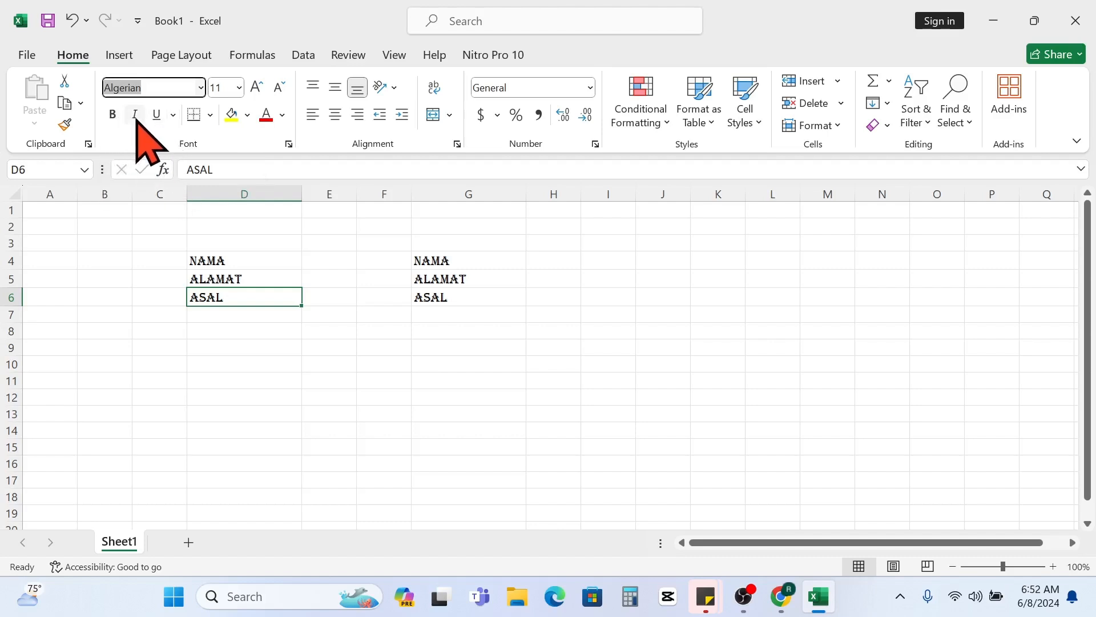
drag(244, 296, 460, 313)
click(226, 261)
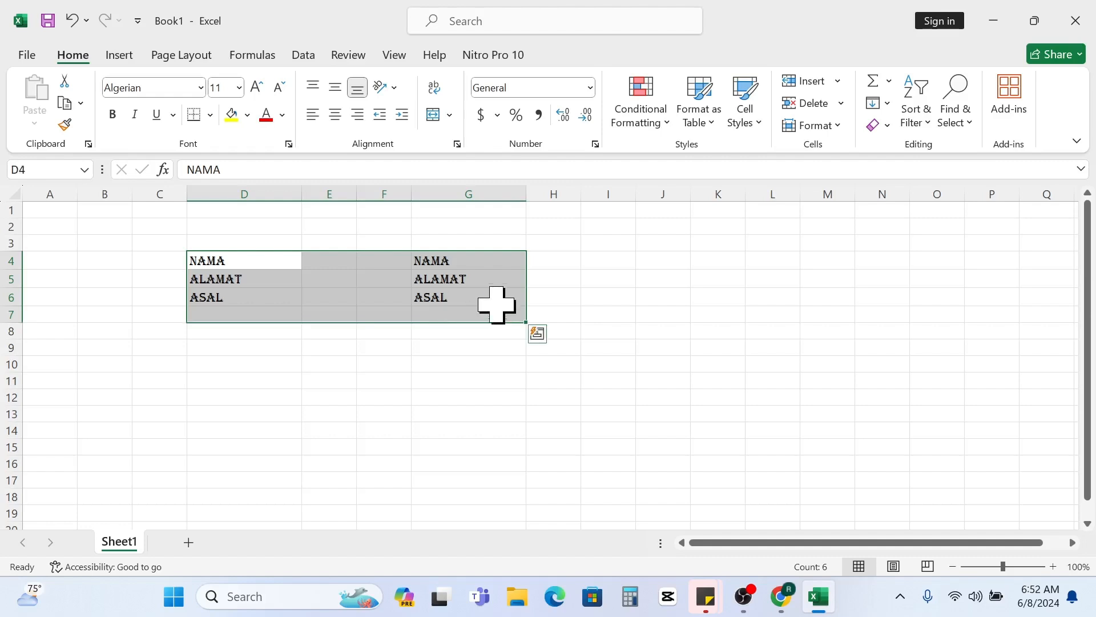
click(114, 115)
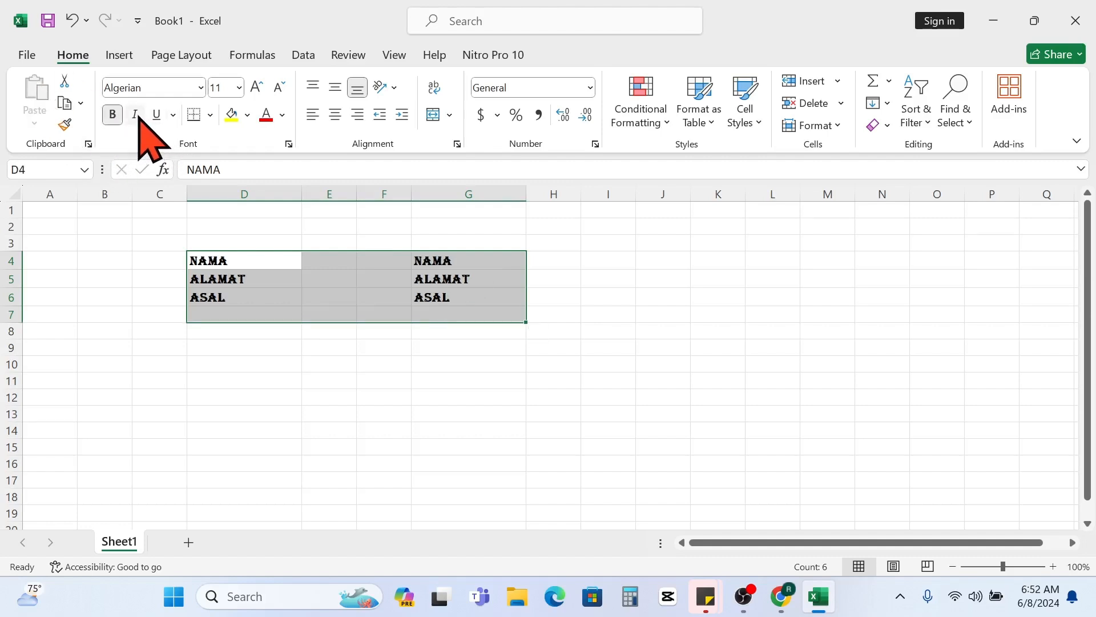
click(135, 114)
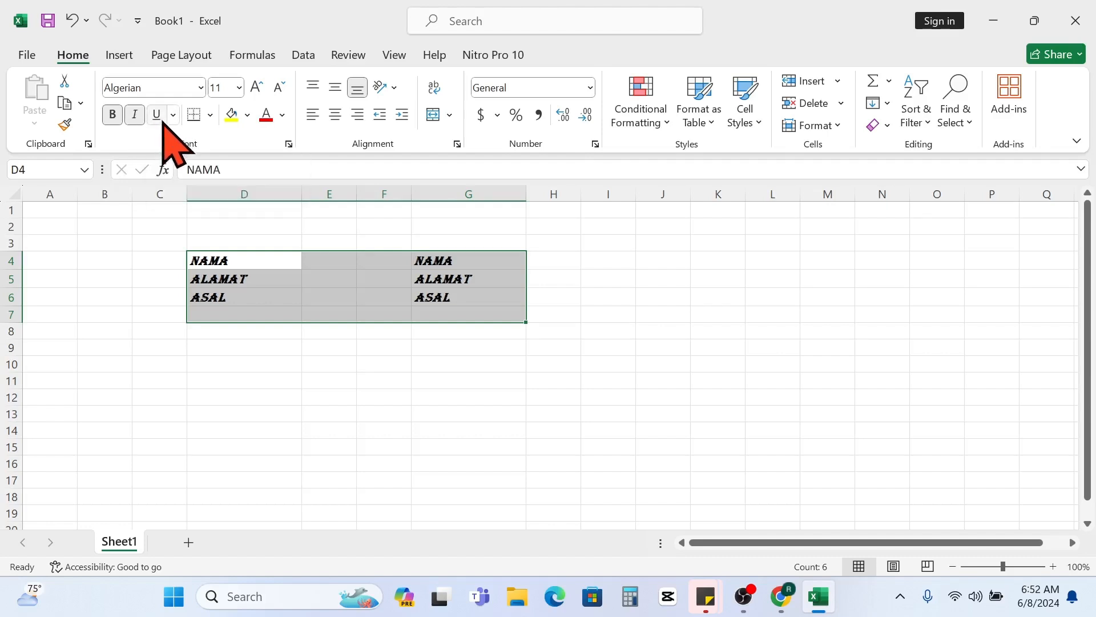
click(311, 334)
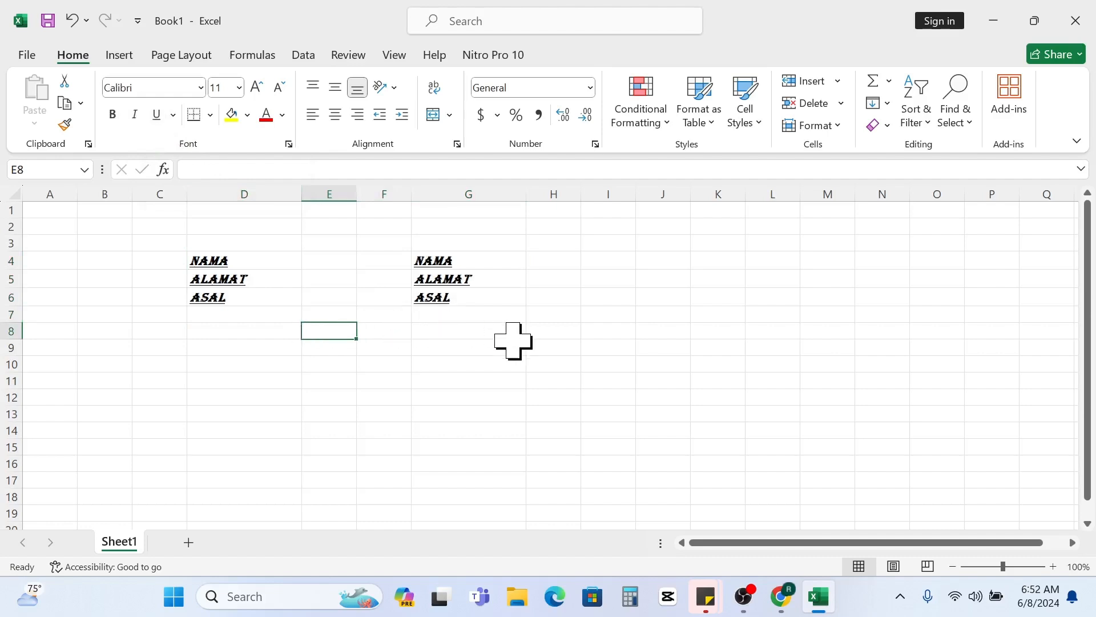
- Undo the underline, italic, bold and Algerian font changes on the two text blocks
drag(186, 246, 474, 333)
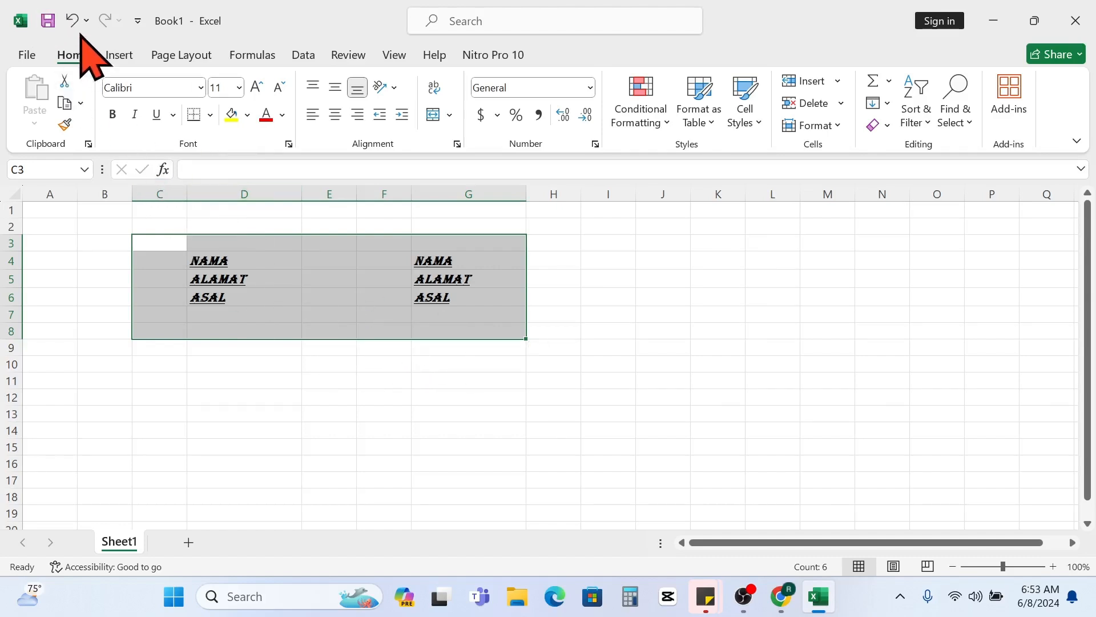
click(71, 20)
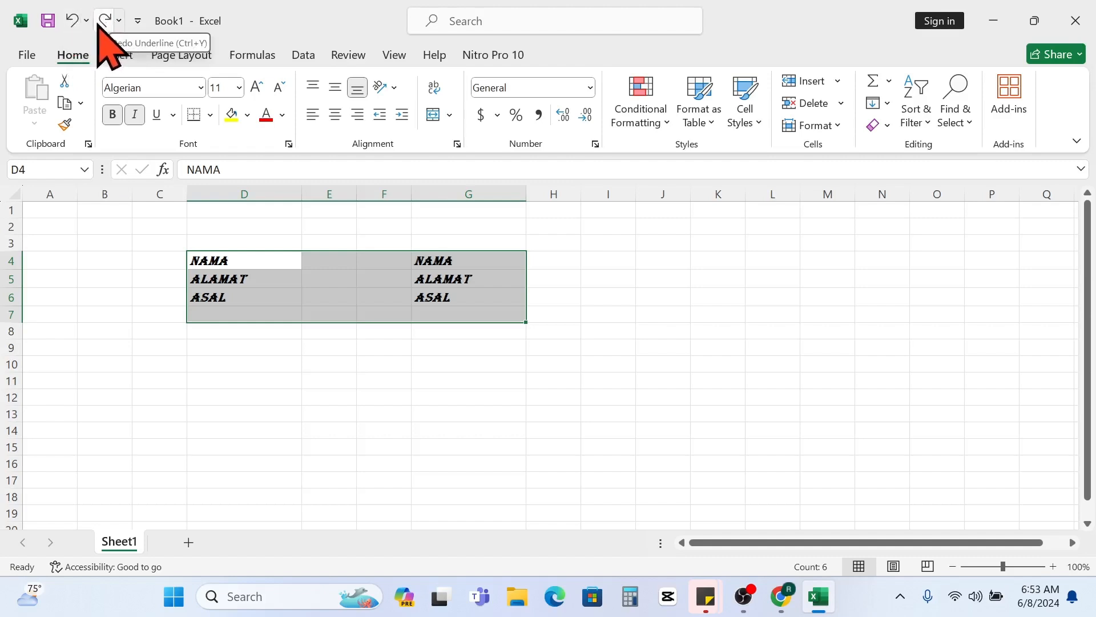
click(69, 18)
click(70, 19)
click(69, 18)
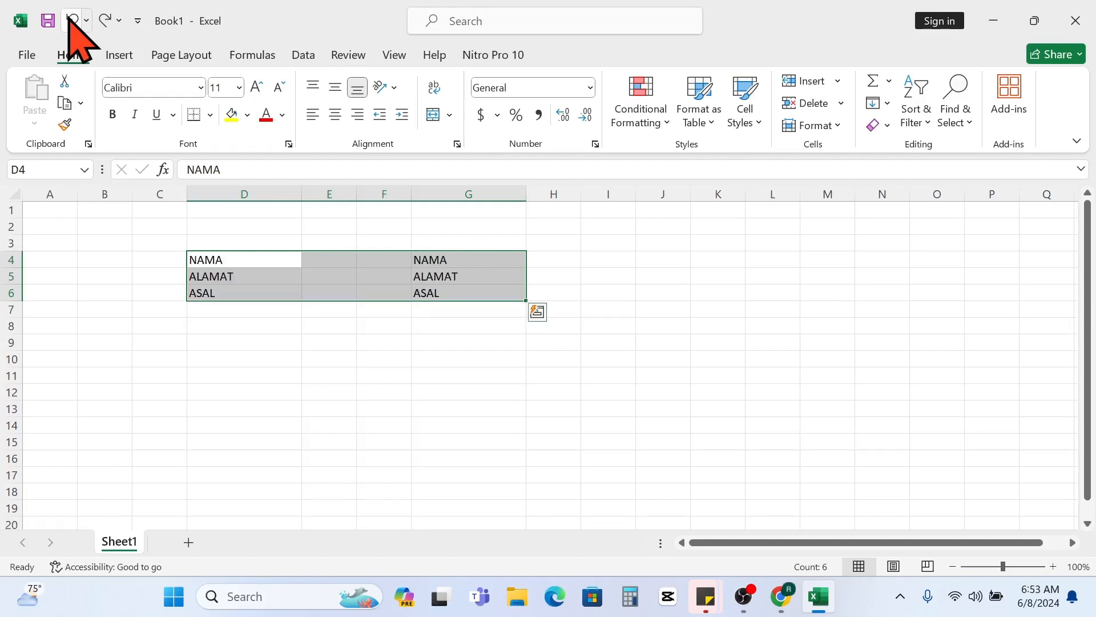
click(317, 345)
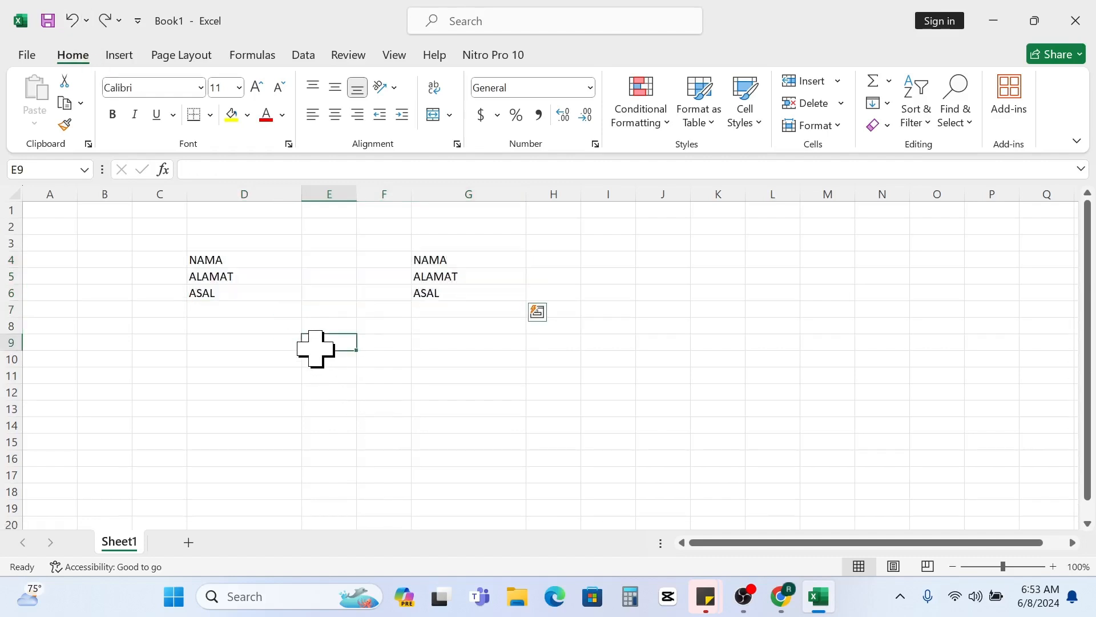
- Apply a double underline to the text in the range D4:G7
click(274, 273)
drag(204, 245, 486, 325)
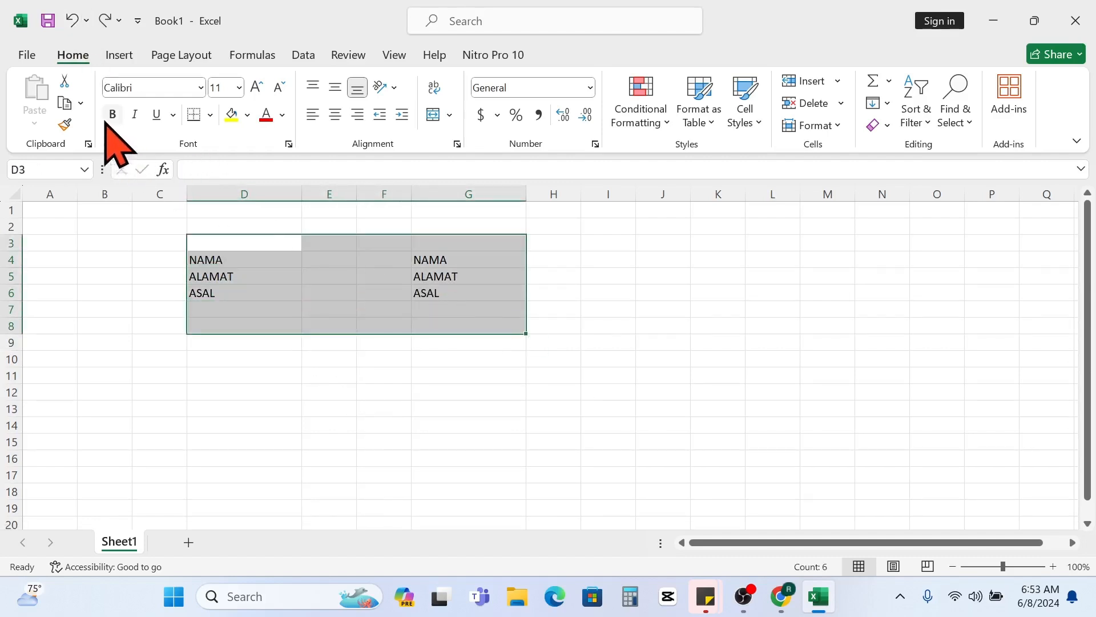
click(174, 115)
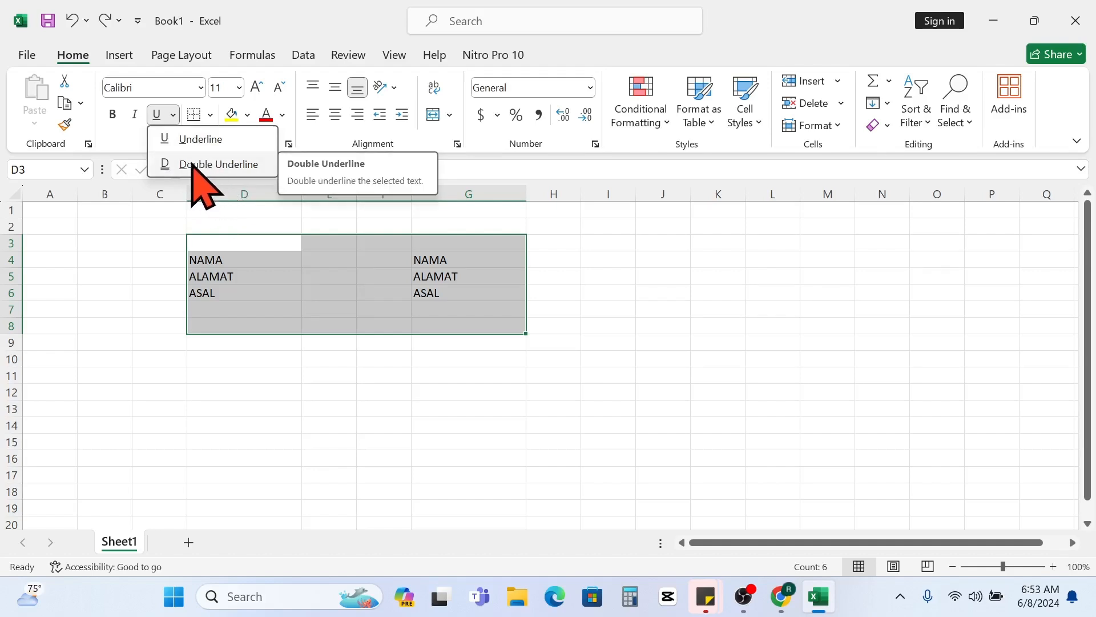
click(291, 260)
drag(240, 258, 456, 309)
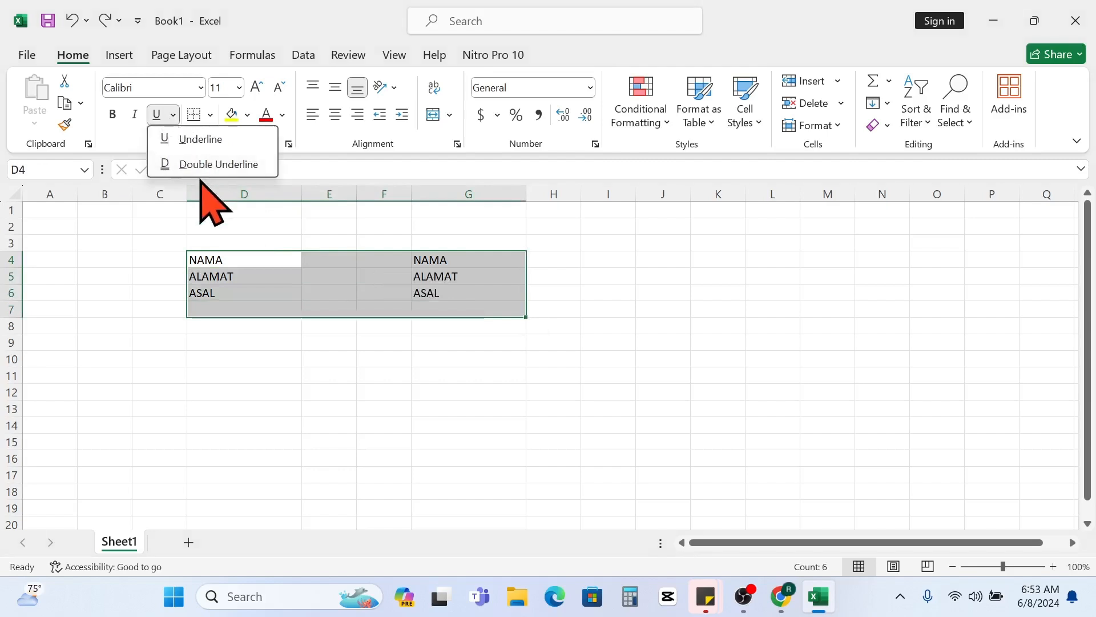
click(197, 161)
click(479, 344)
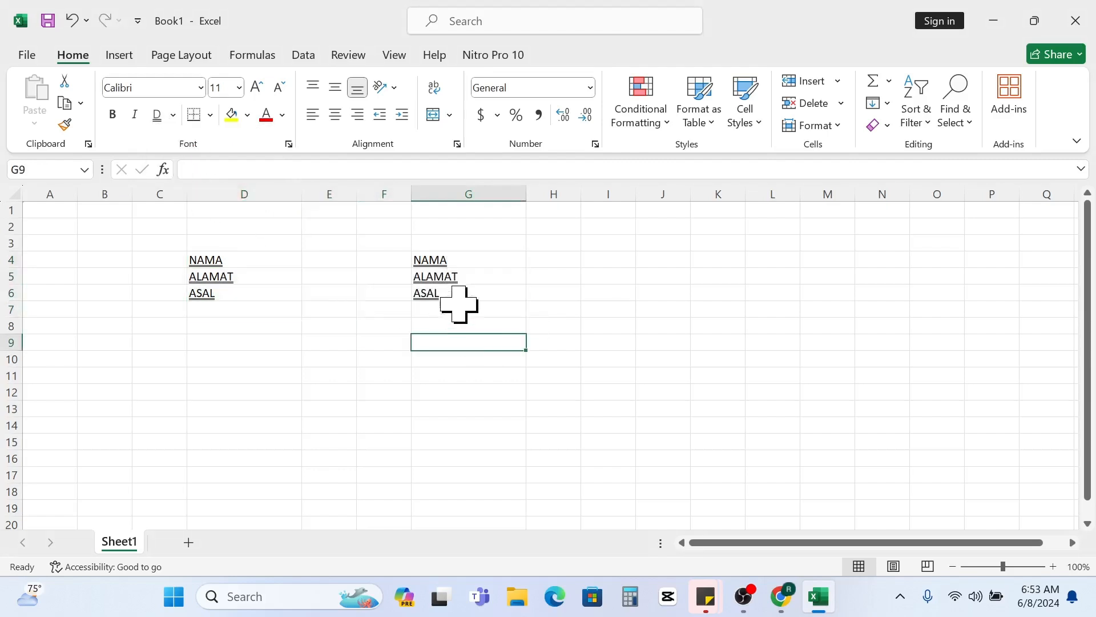
- Discard the stray letter entered in cell D4 and undo the double underline on D4:G7
drag(249, 259, 436, 310)
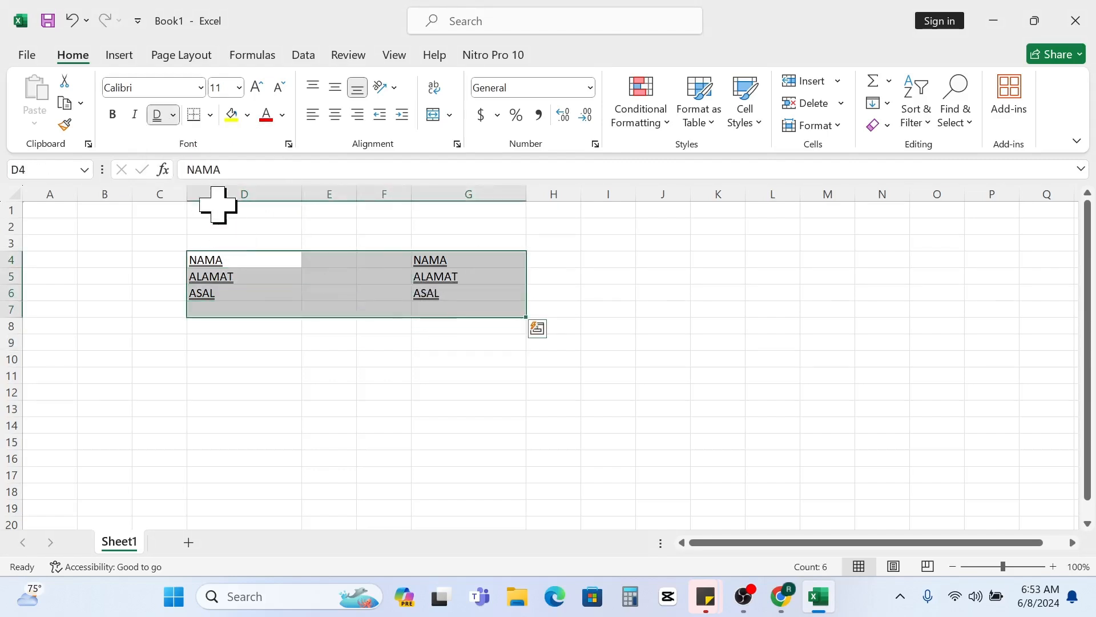
text(d)
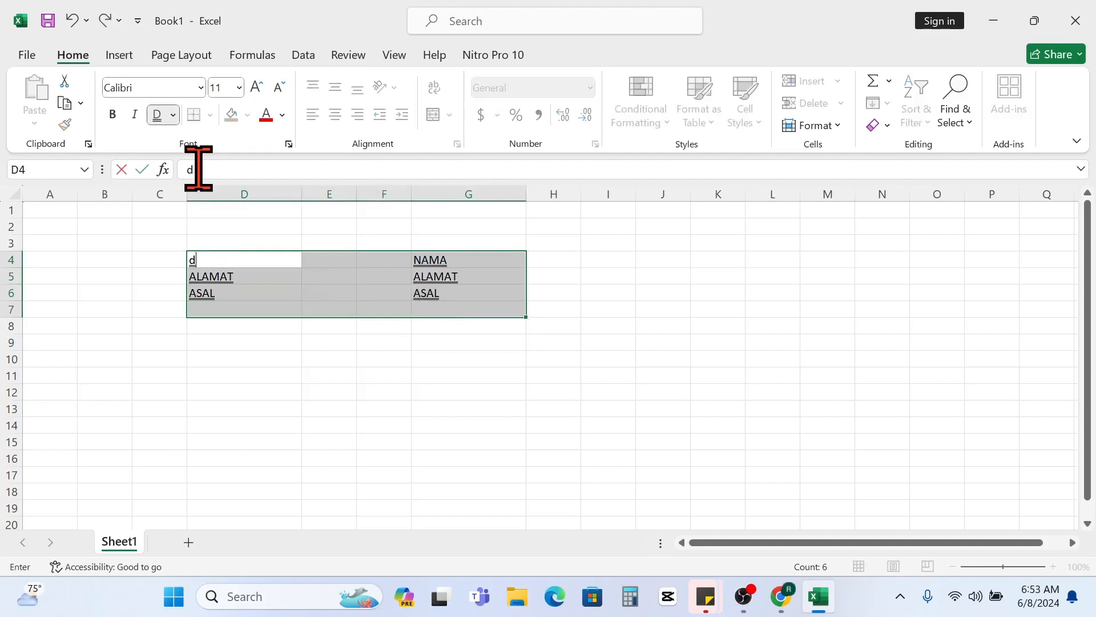
key(ctrl+z)
click(318, 370)
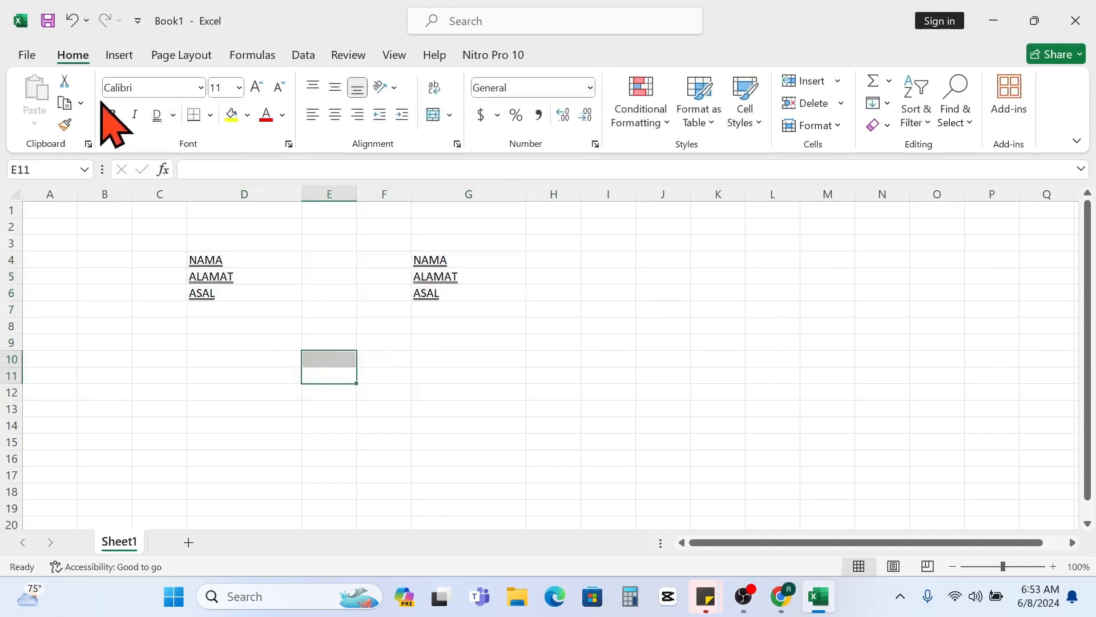
click(72, 20)
click(315, 340)
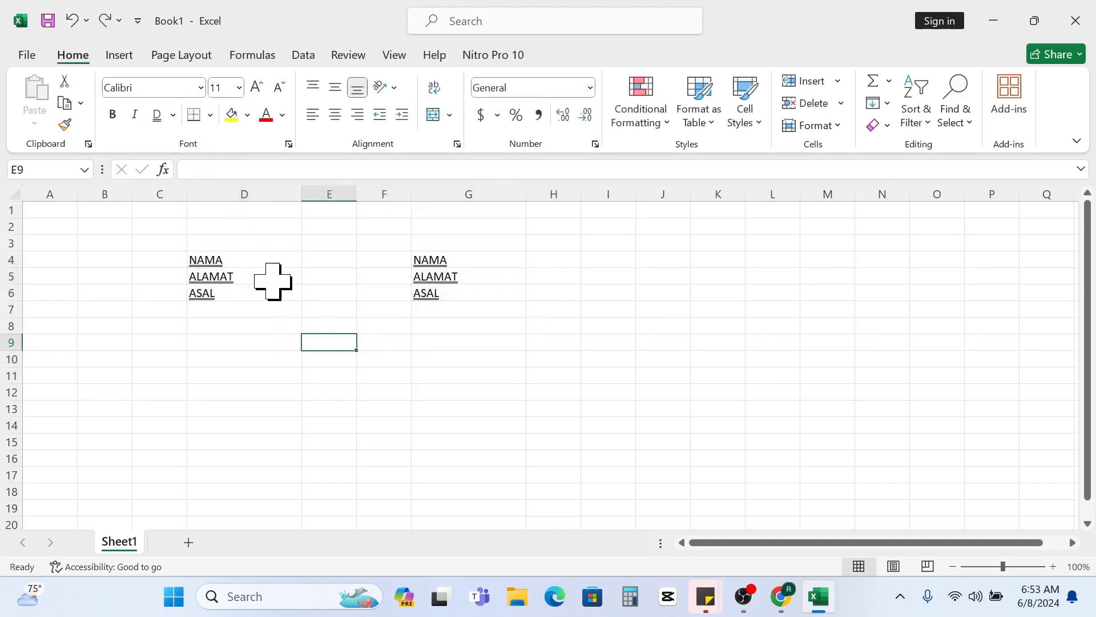
click(72, 21)
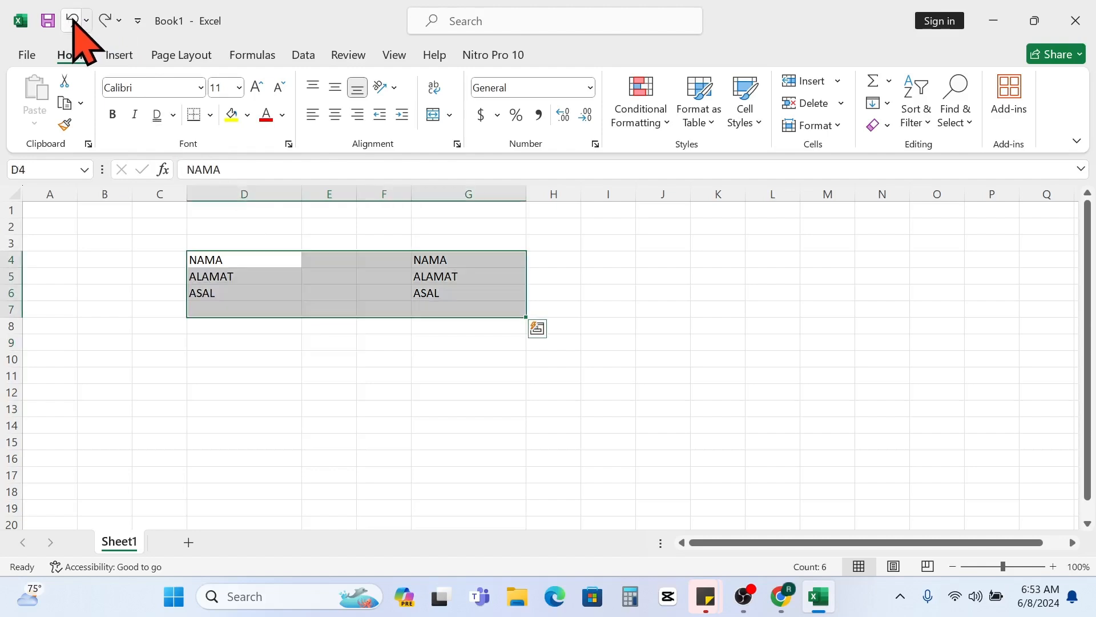
click(322, 311)
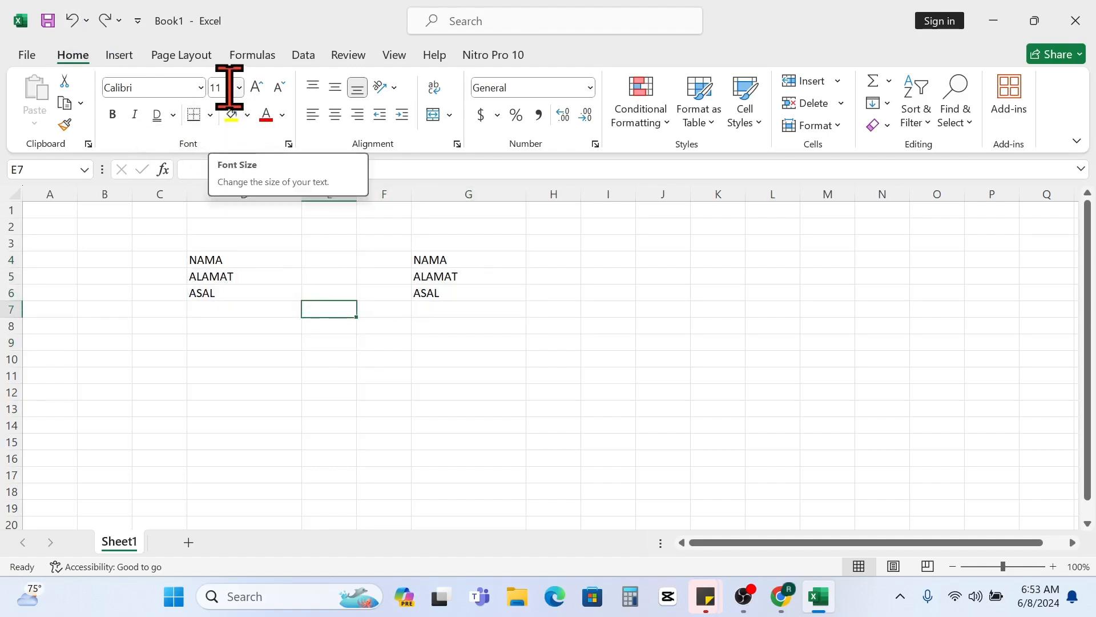
- Set the font size of the range C3:G8 to 48 and undo the change
drag(168, 239, 474, 329)
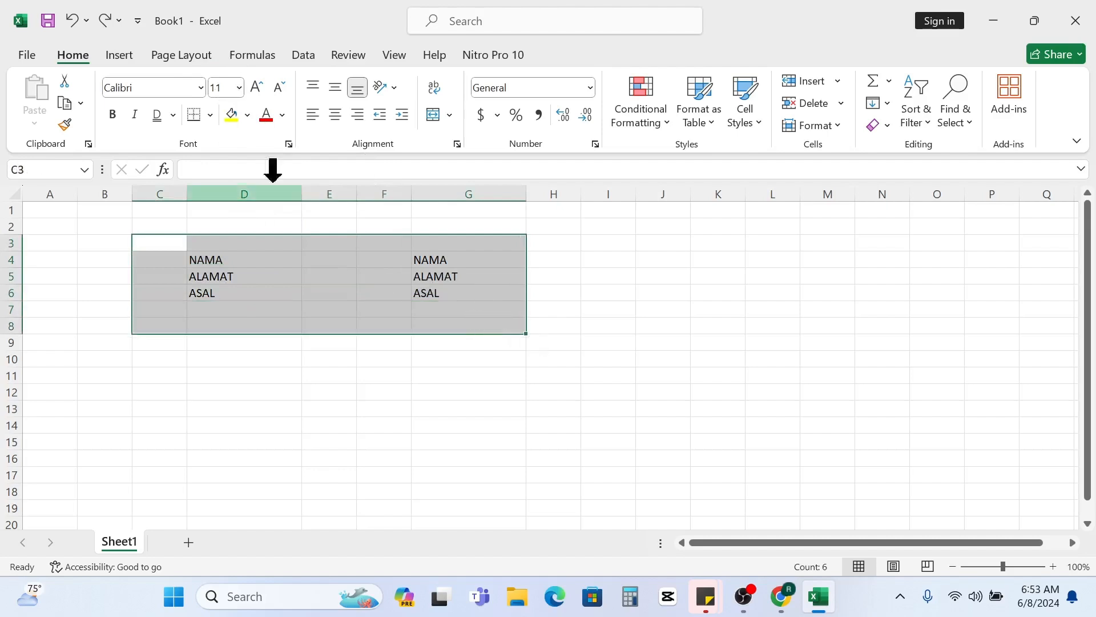
click(239, 88)
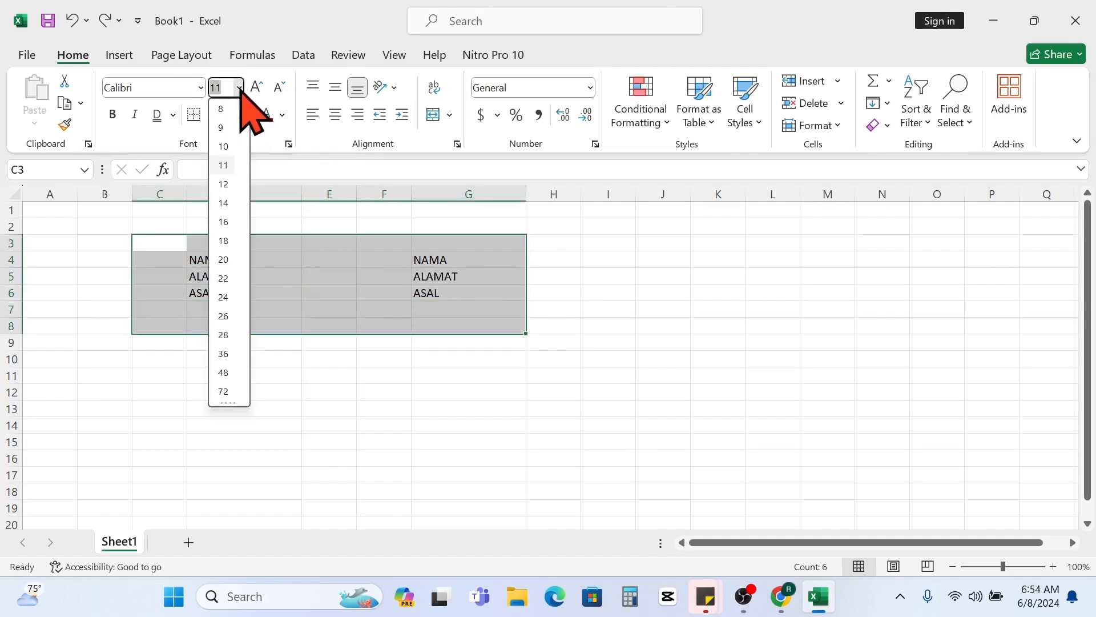
click(223, 373)
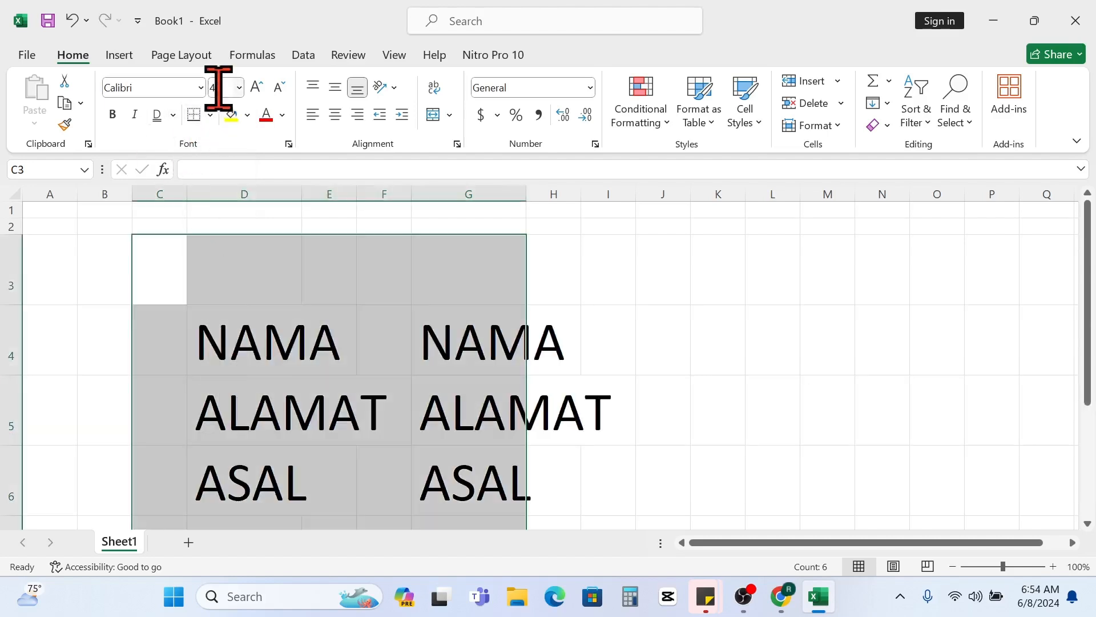
click(72, 22)
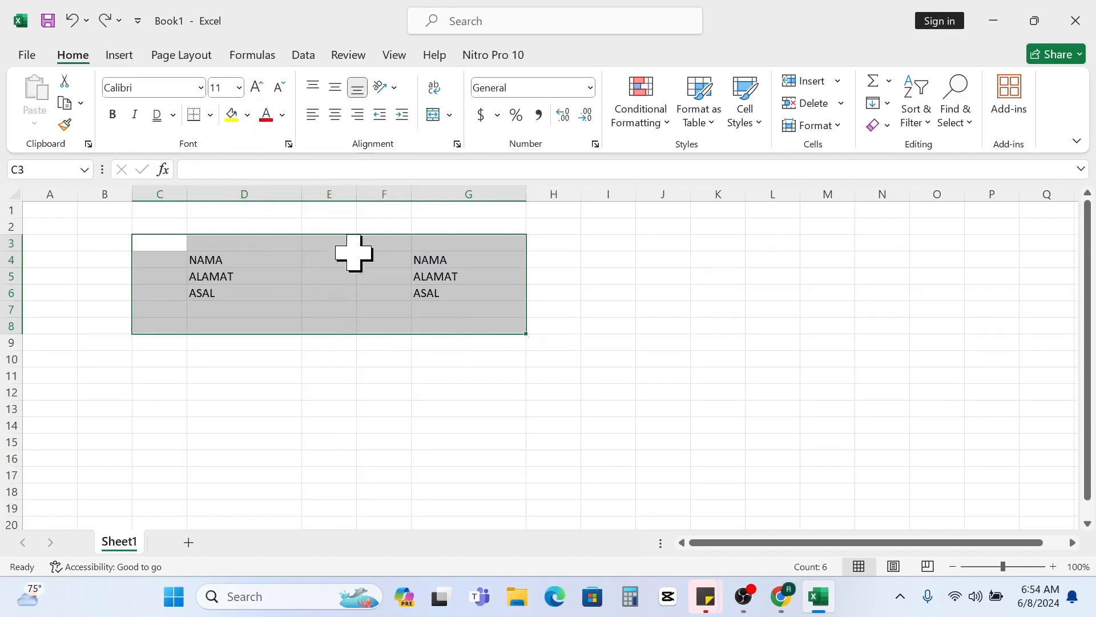
- Increase the font size of the range D4:G8 in increments up to 16
click(490, 291)
drag(215, 243, 502, 325)
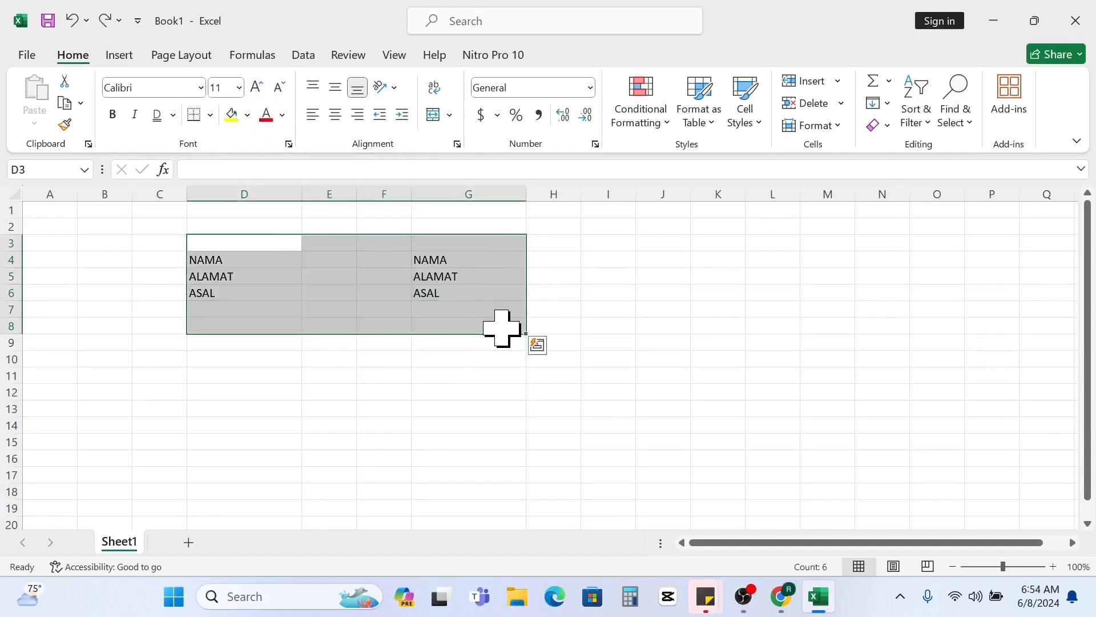
drag(256, 256, 492, 320)
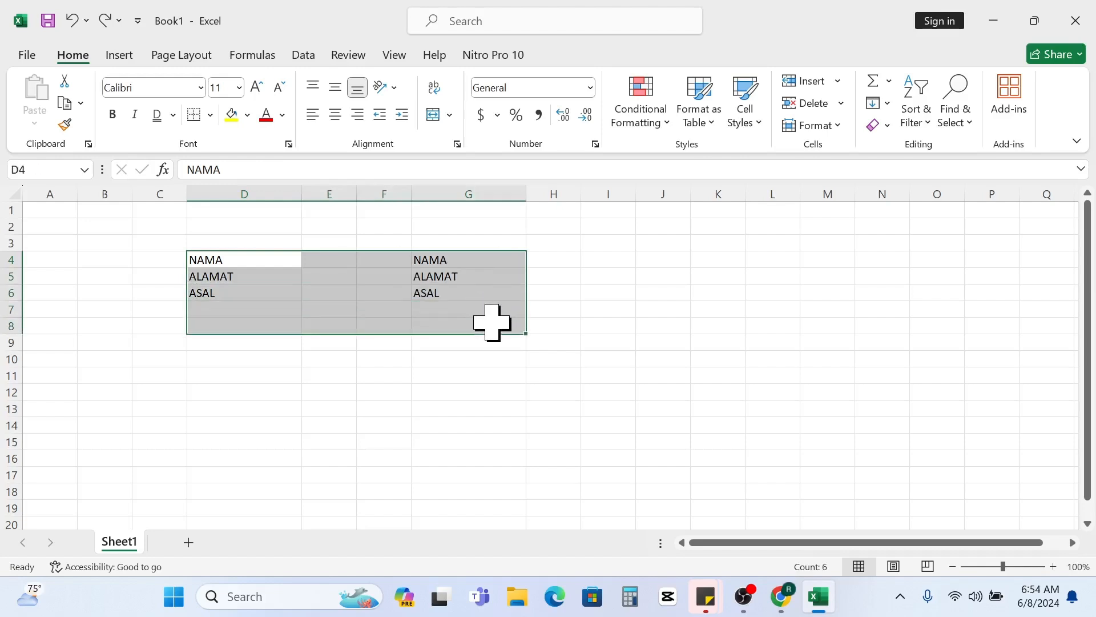
click(258, 87)
click(258, 87)
click(258, 87)
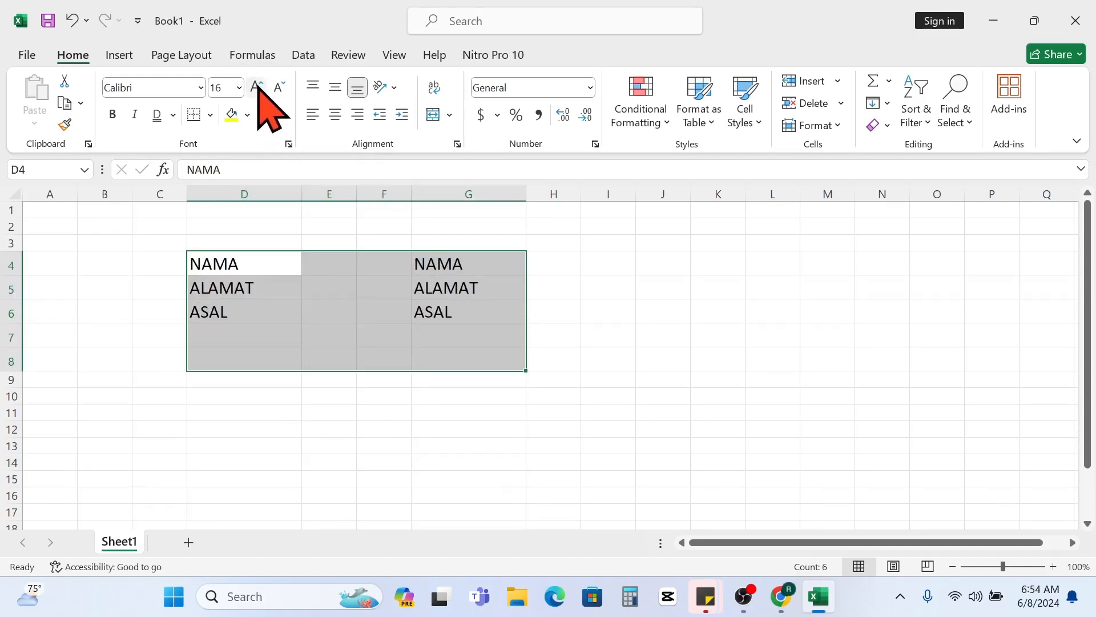
- Decrease the font size of the range D4:G8 in increments down to 11
click(279, 87)
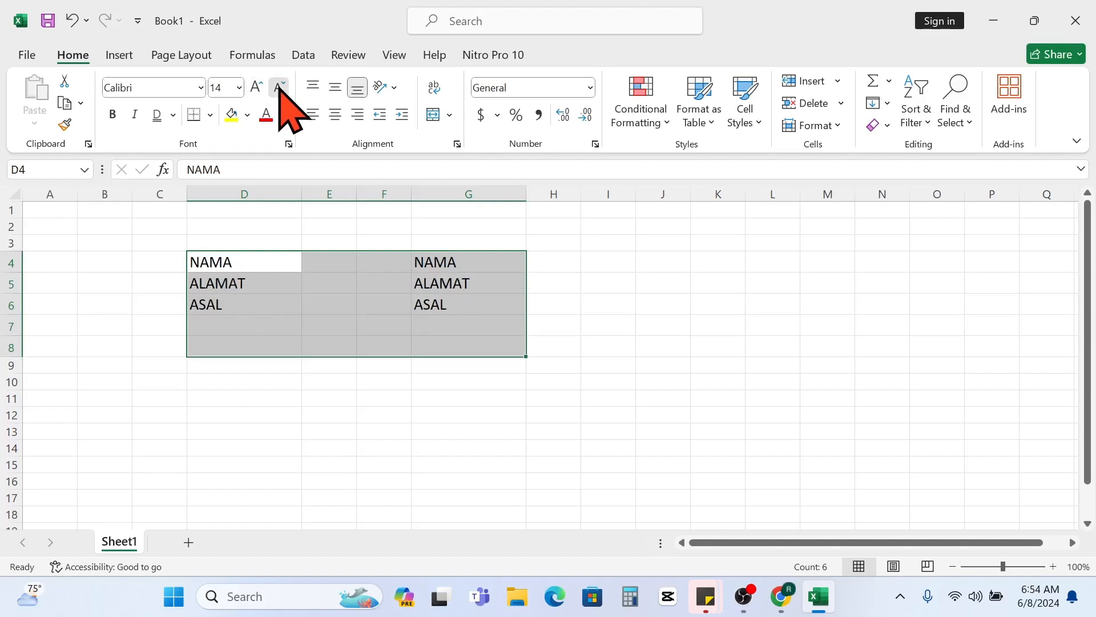
click(280, 87)
click(279, 87)
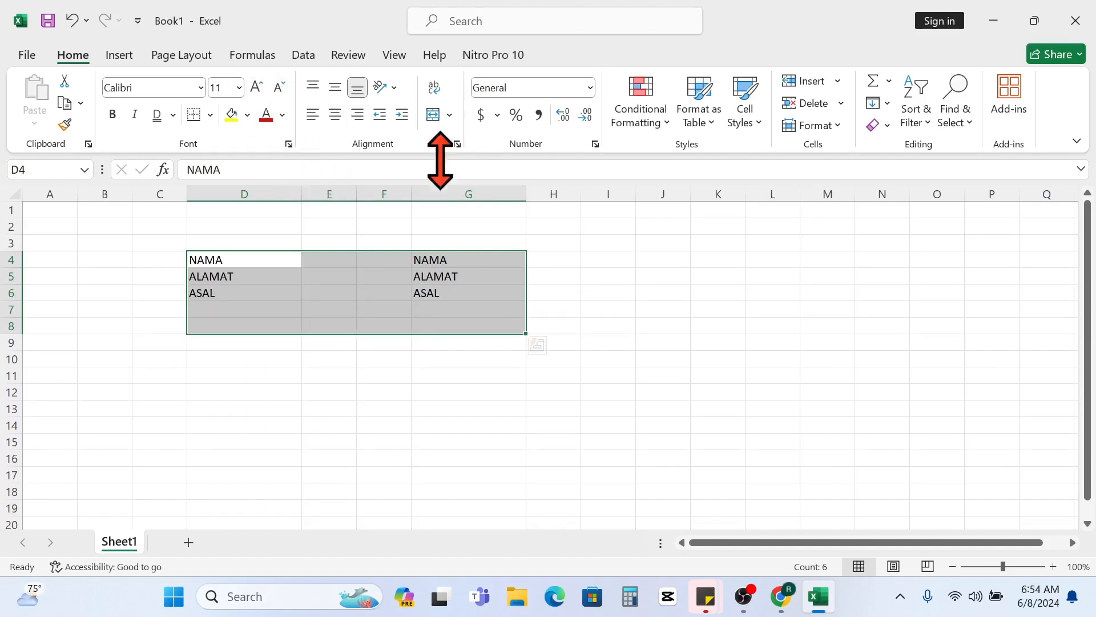
click(227, 86)
- Select the range D3:G7 and reduce the selection to cell D4
click(432, 312)
drag(213, 244, 495, 317)
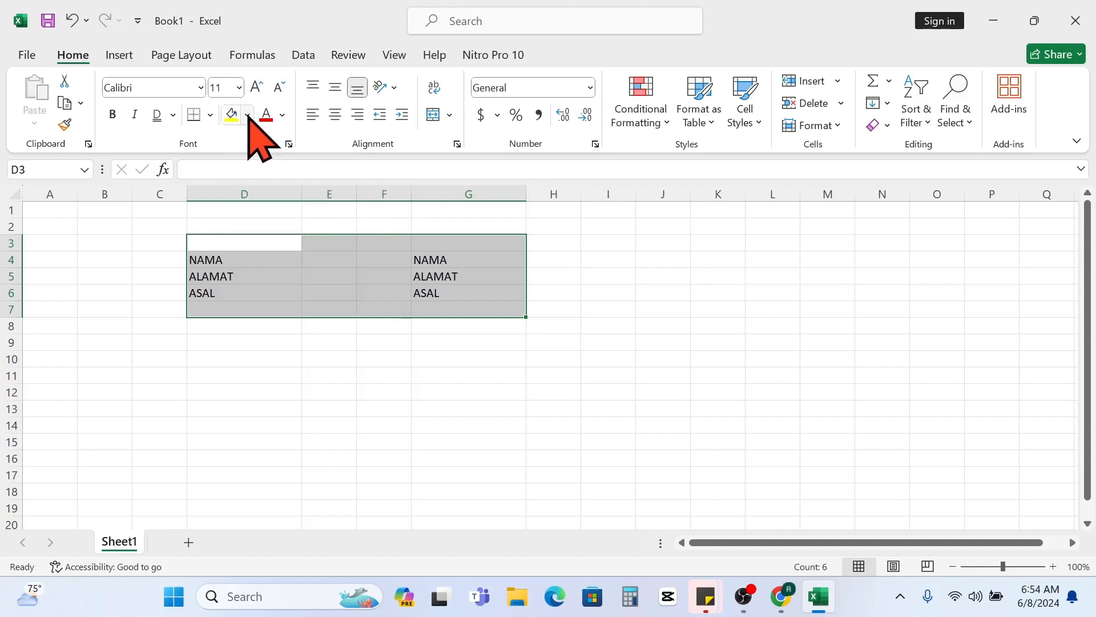
click(263, 258)
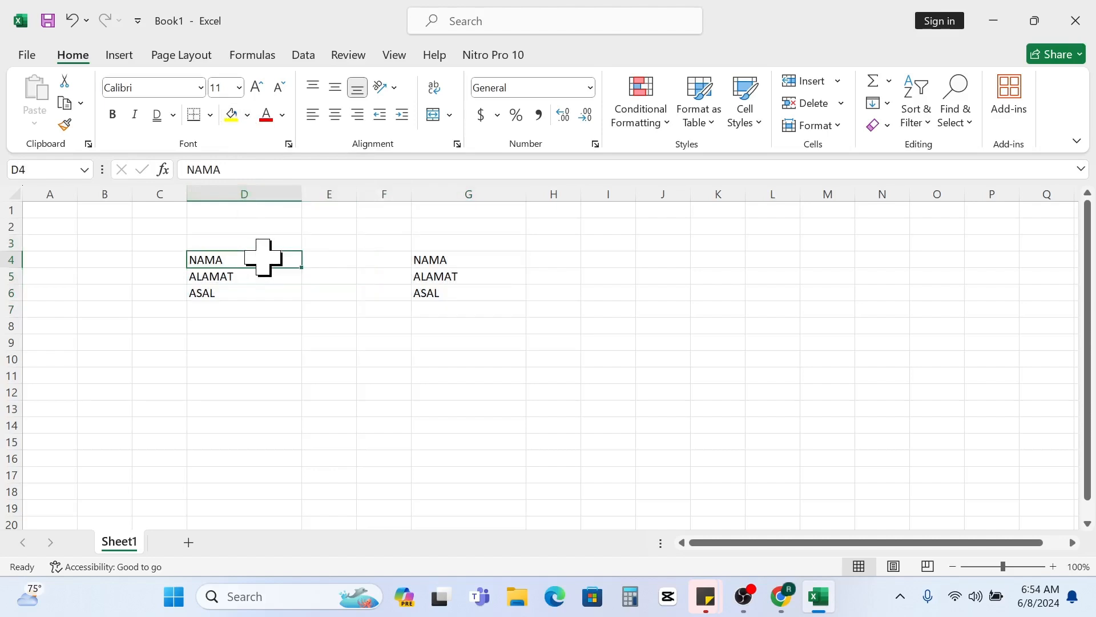
click(249, 117)
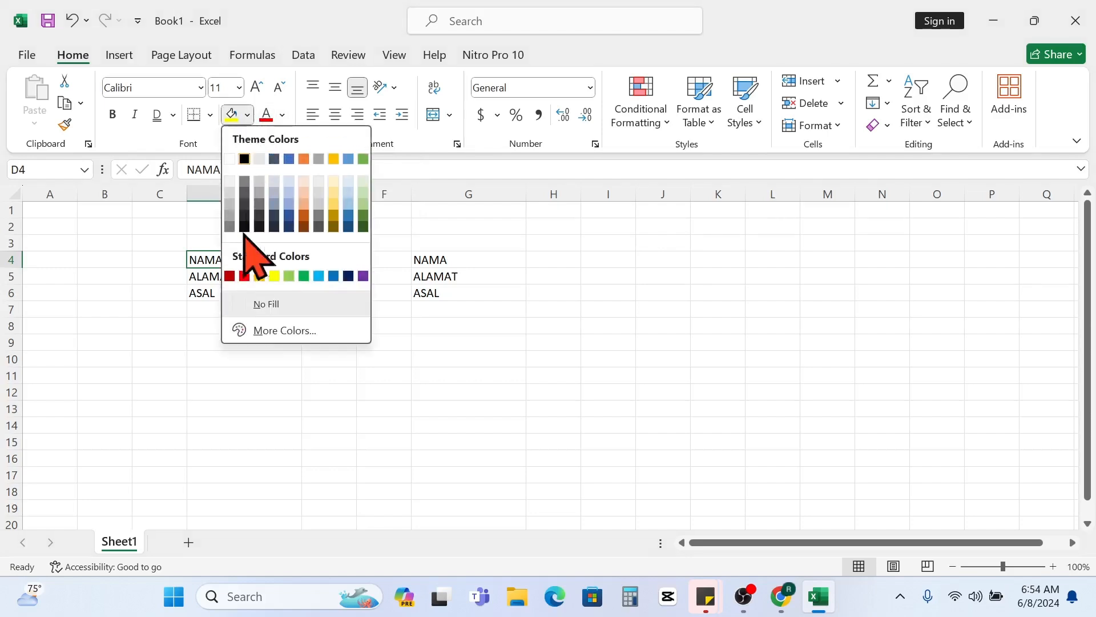
click(196, 270)
click(243, 295)
drag(254, 260, 269, 293)
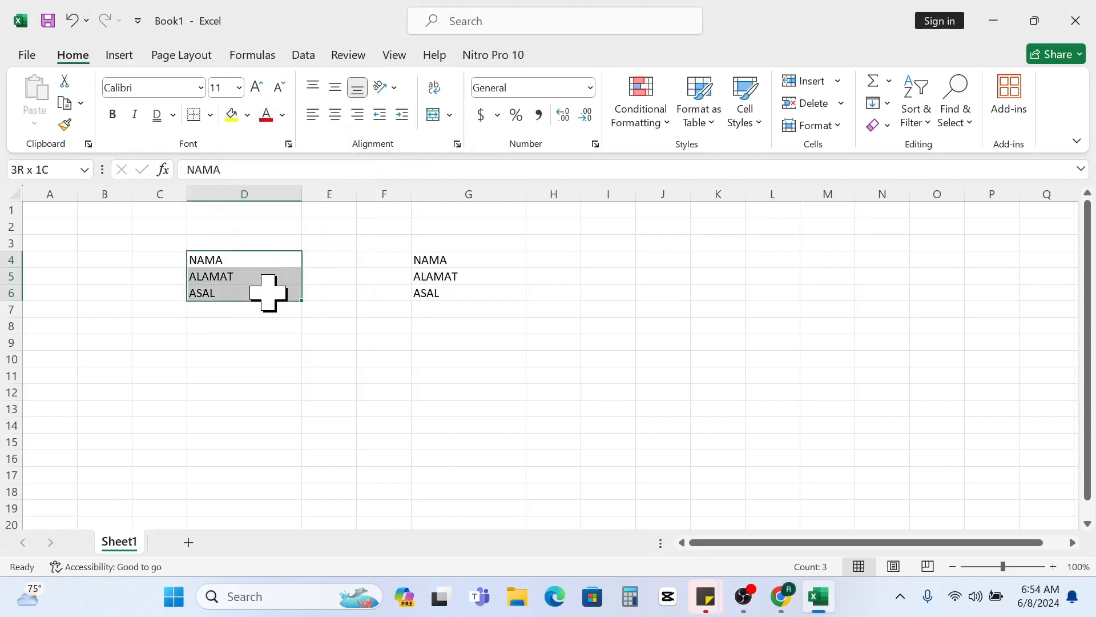
click(255, 261)
click(258, 279)
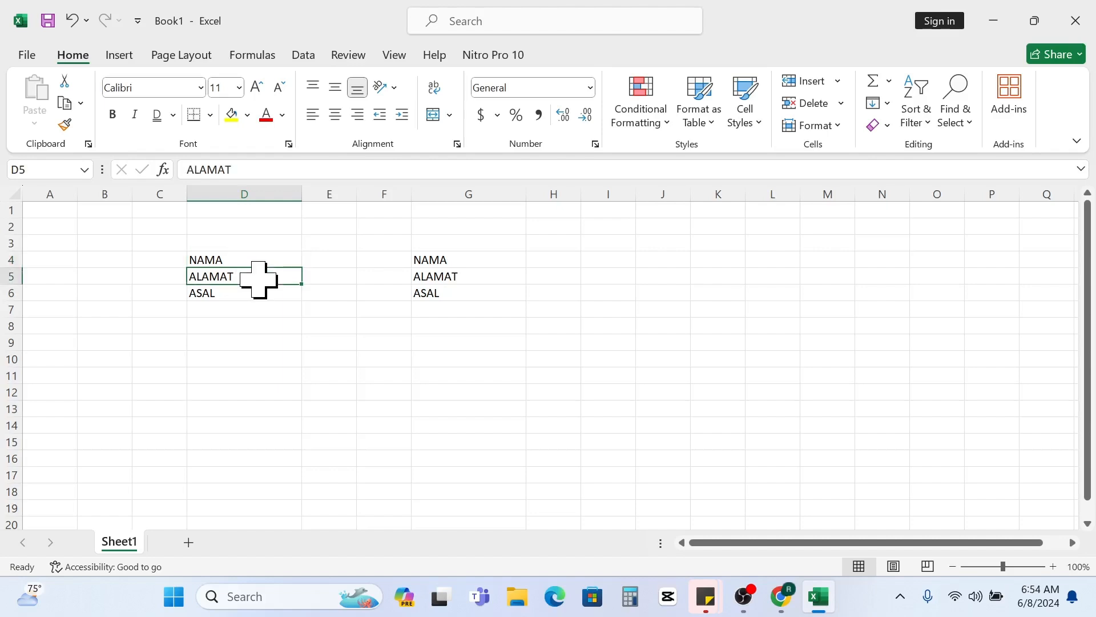
click(256, 293)
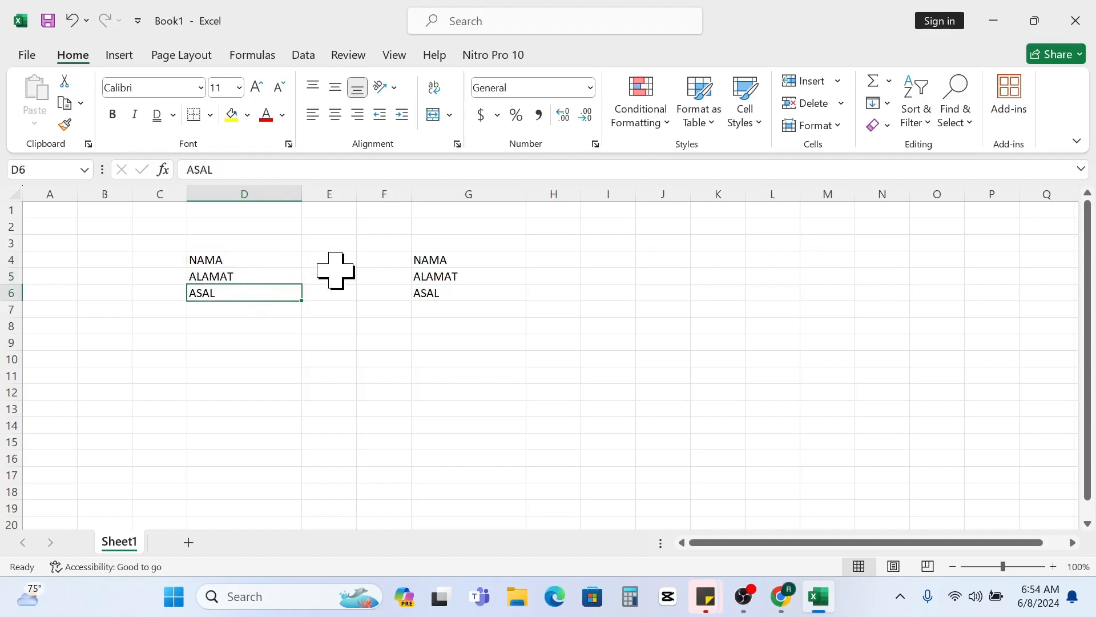
click(240, 262)
click(249, 277)
click(248, 293)
click(245, 261)
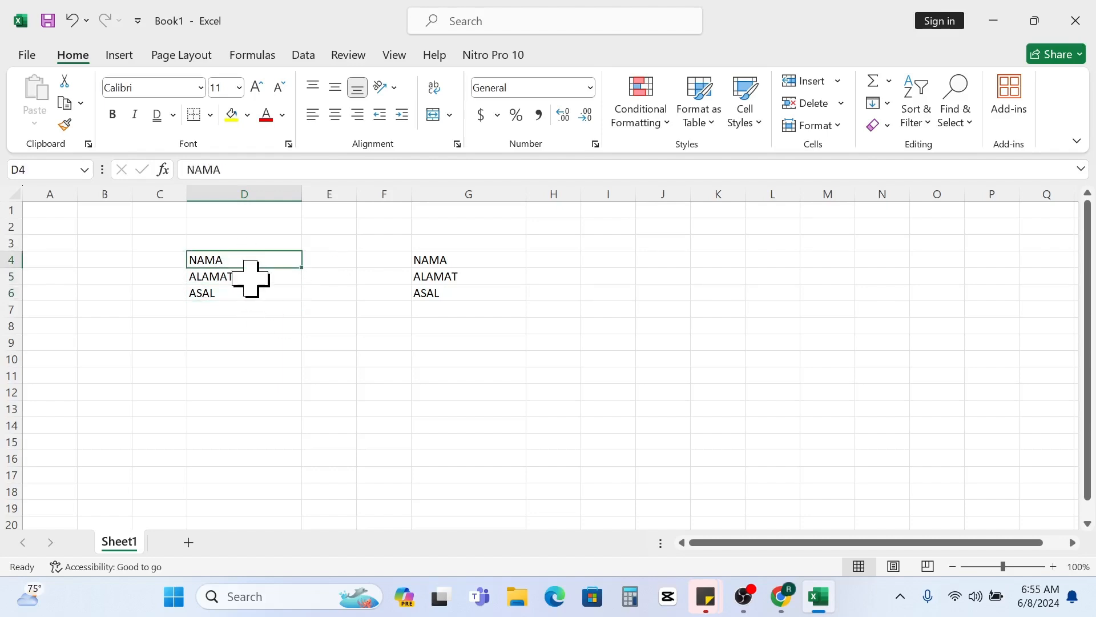
click(251, 278)
click(248, 290)
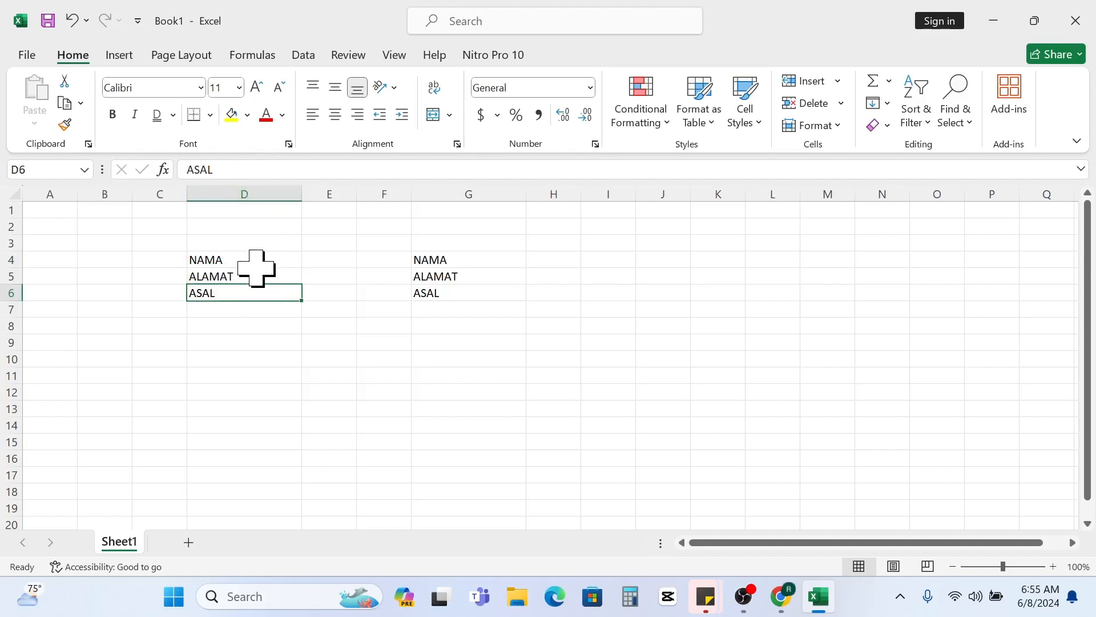
- Fill cell D4 with yellow and change the font color of cell D5 to red
click(252, 261)
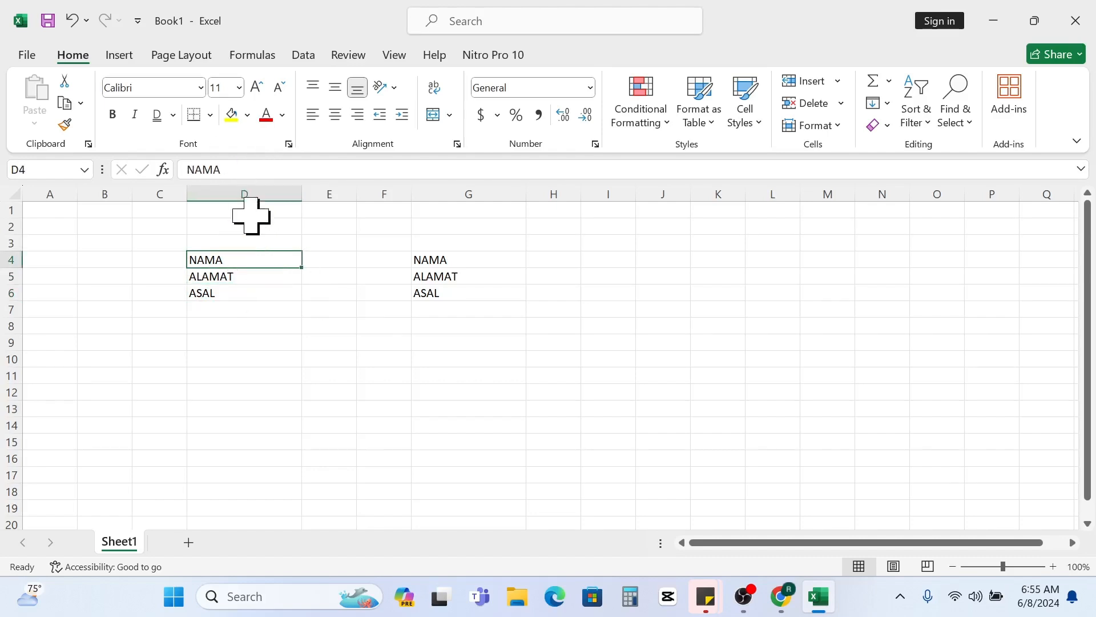
click(231, 115)
click(263, 290)
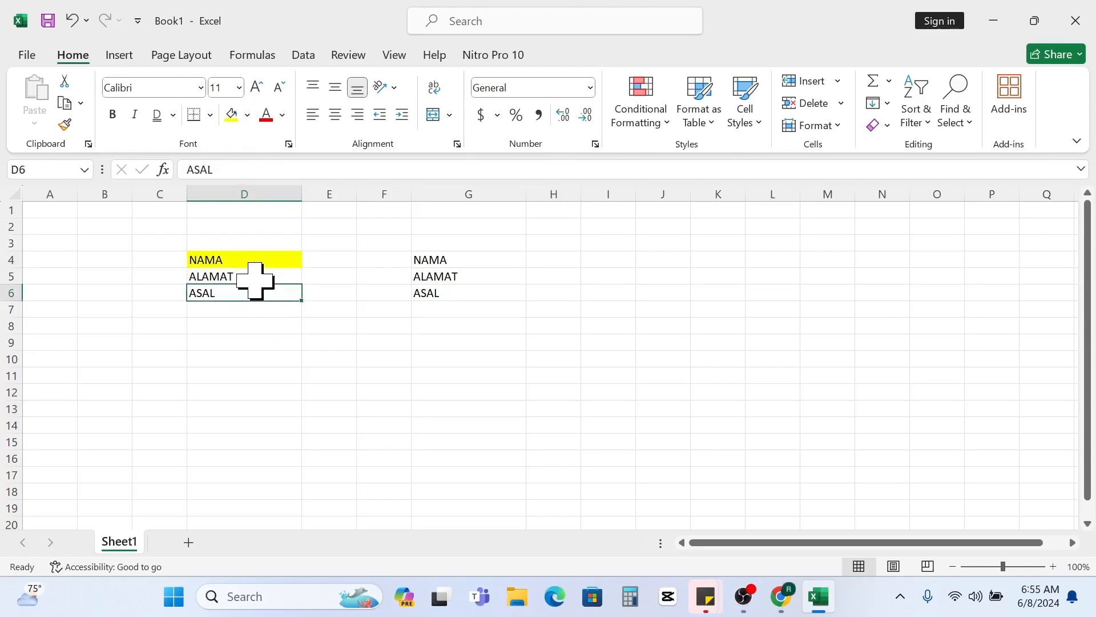
click(256, 278)
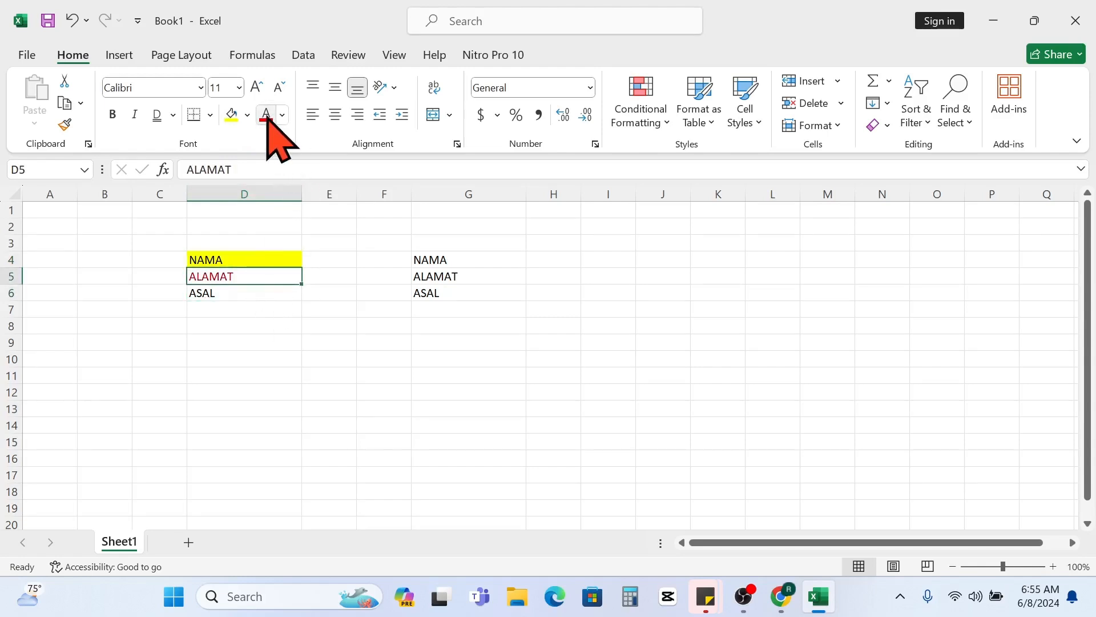
click(269, 309)
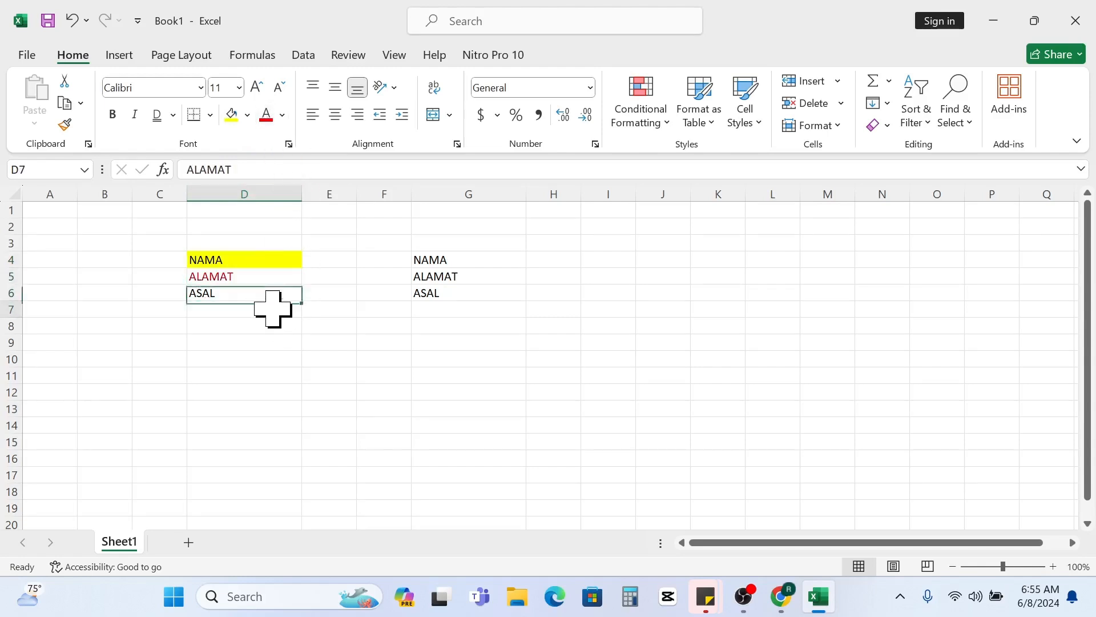
- View the font settings of cell D7 in the Format Cells dialog and close it without changes
click(289, 144)
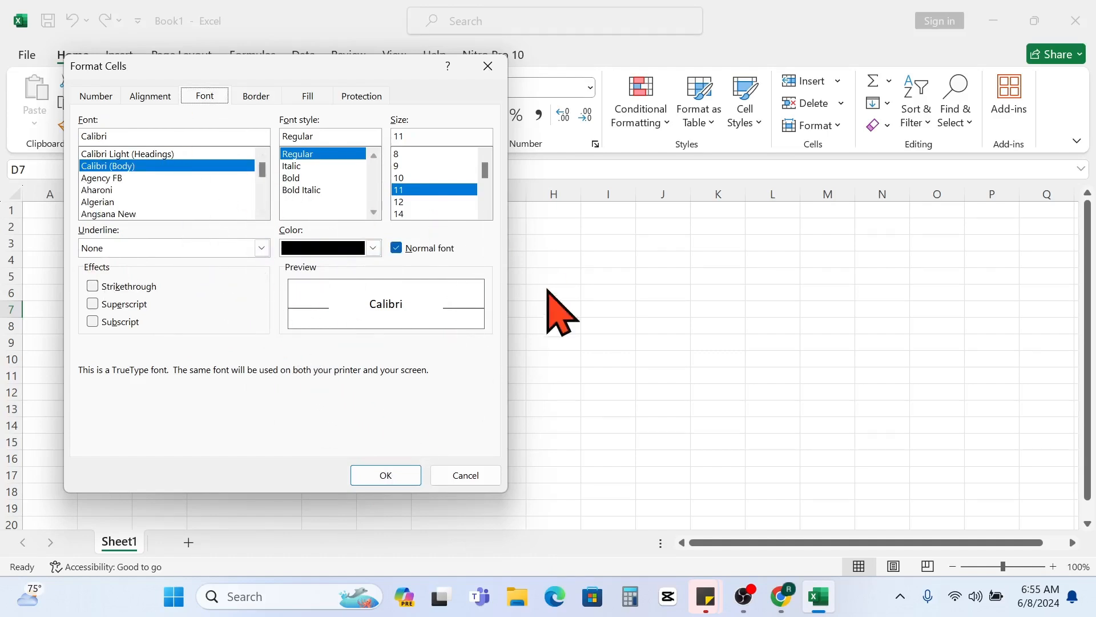
click(487, 66)
drag(329, 326, 356, 326)
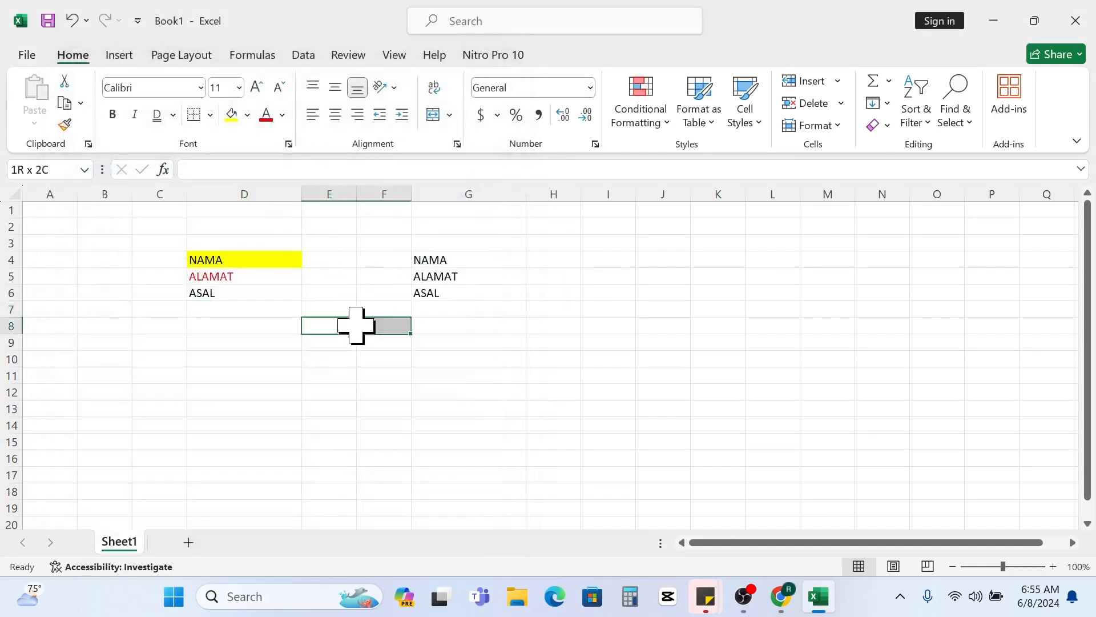
click(350, 325)
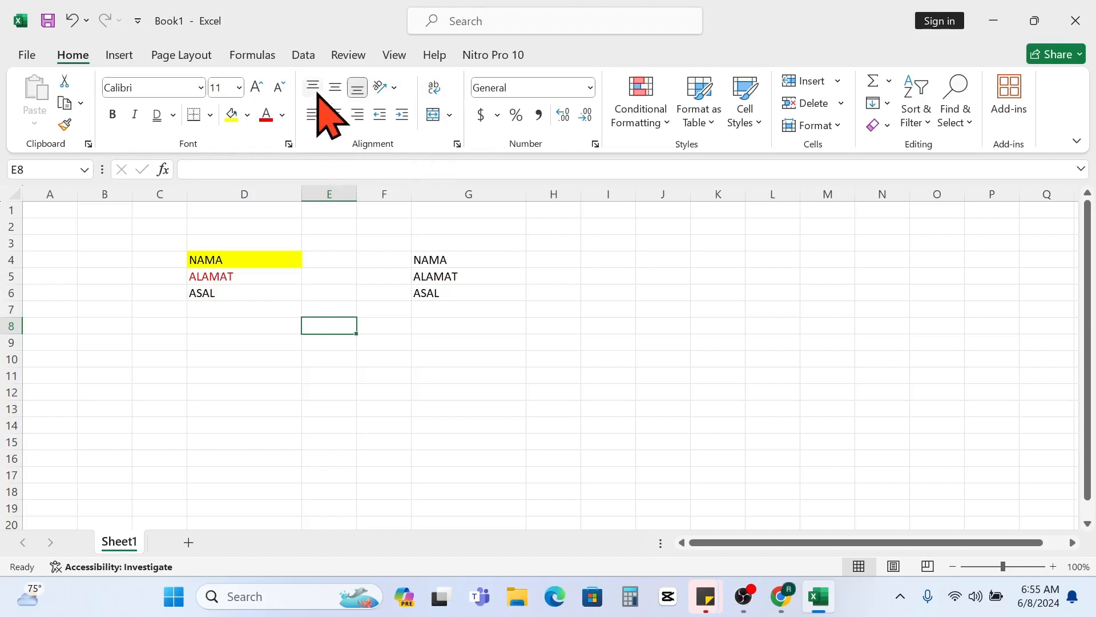
drag(240, 242, 500, 323)
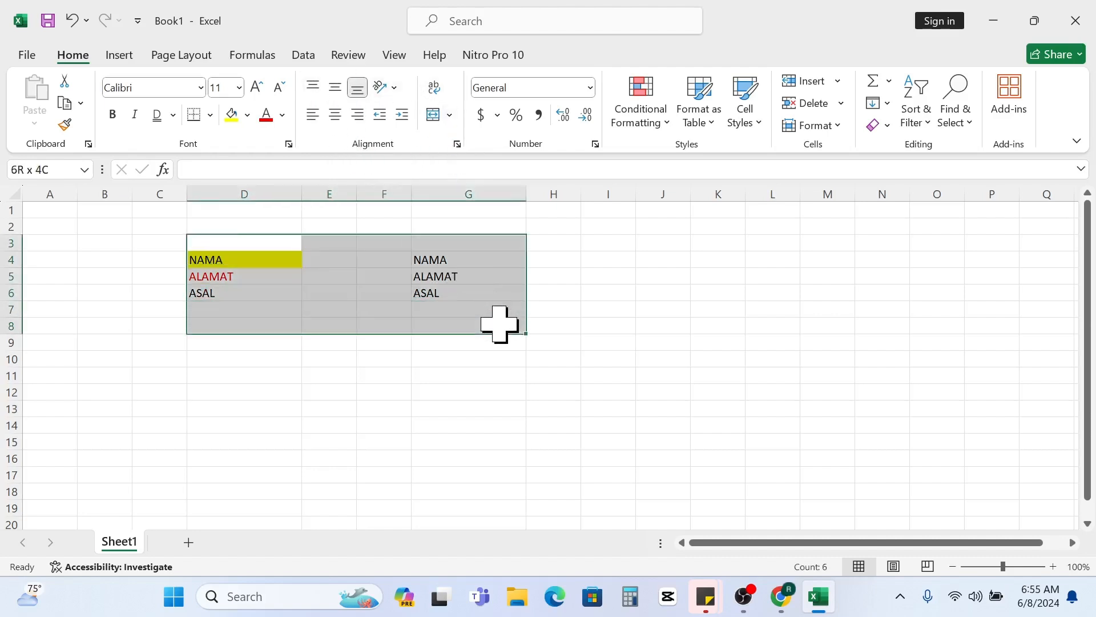
drag(466, 392, 431, 372)
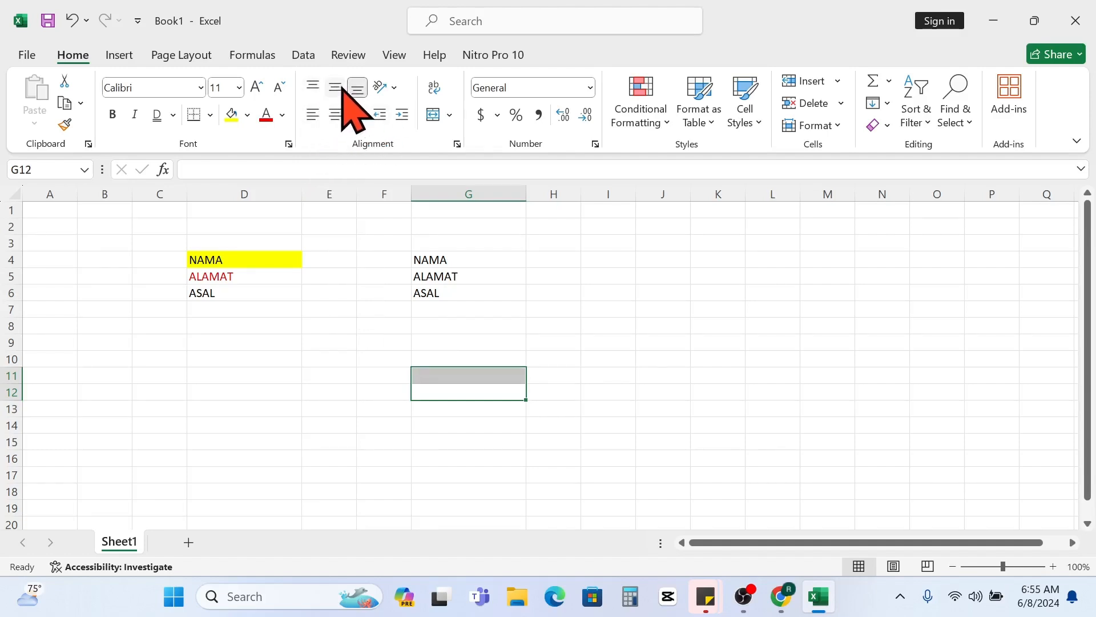
drag(320, 343, 274, 342)
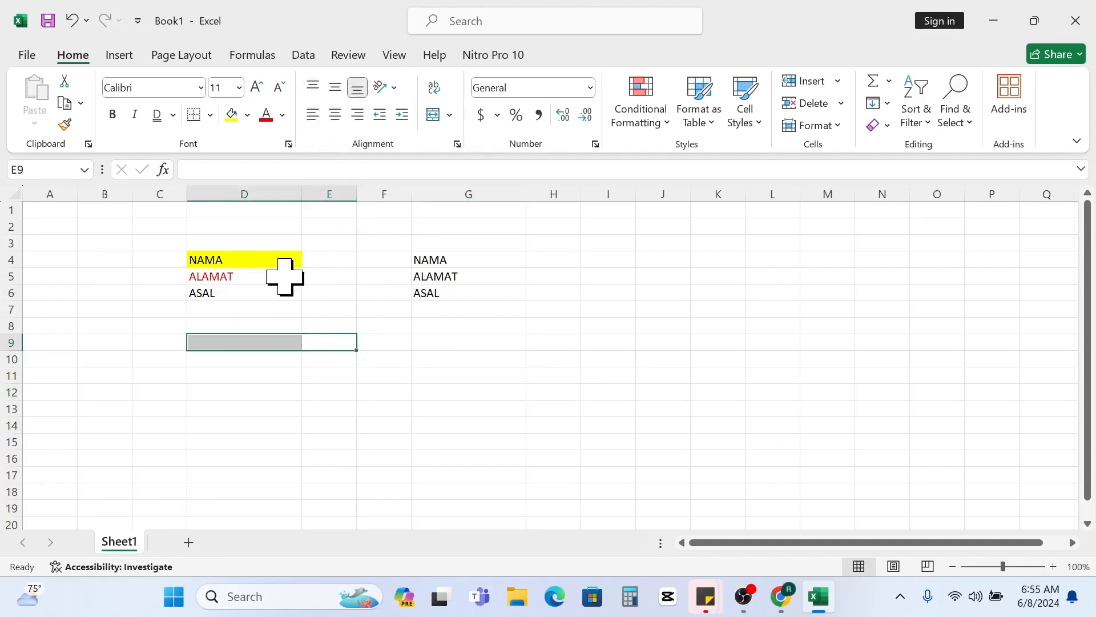
- Try center and left alignment on the range G4:G6 and settle on right alignment
drag(459, 264, 479, 294)
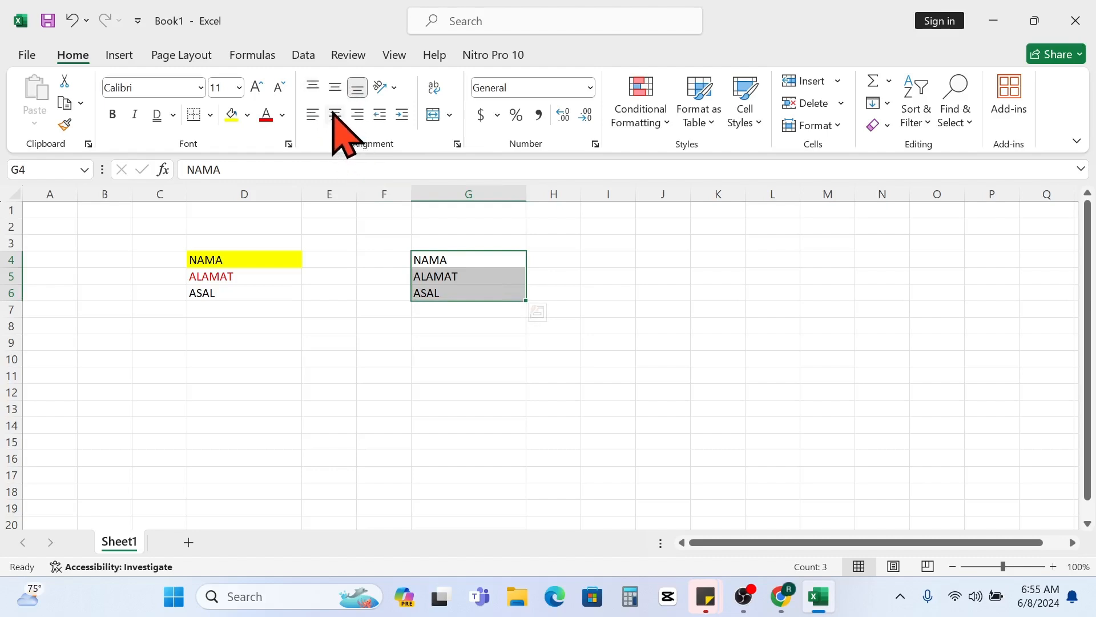
click(336, 116)
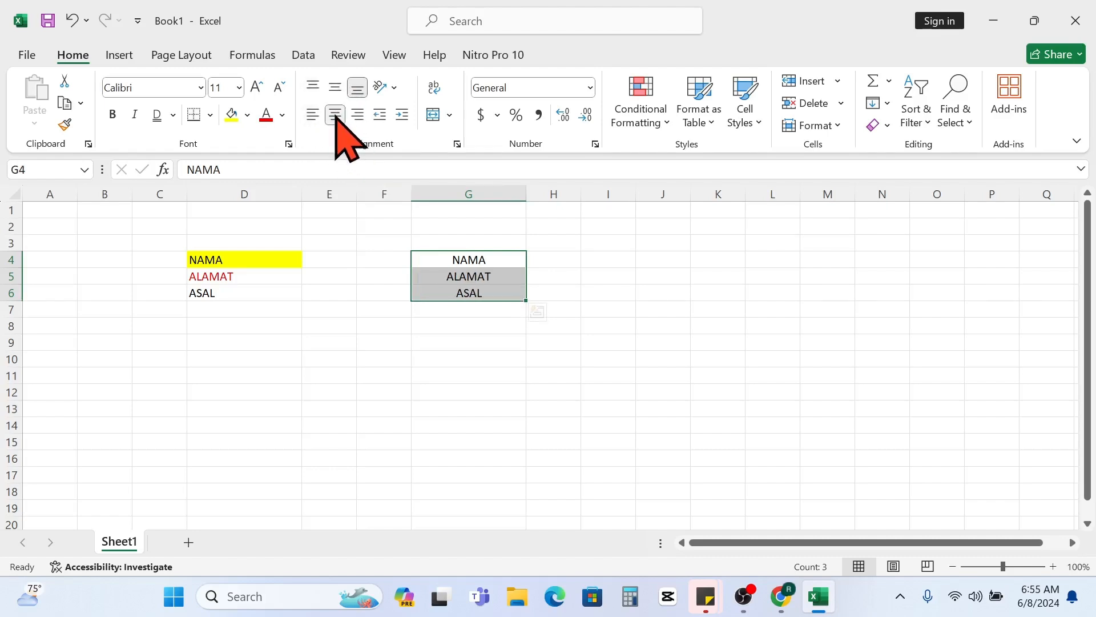
click(315, 117)
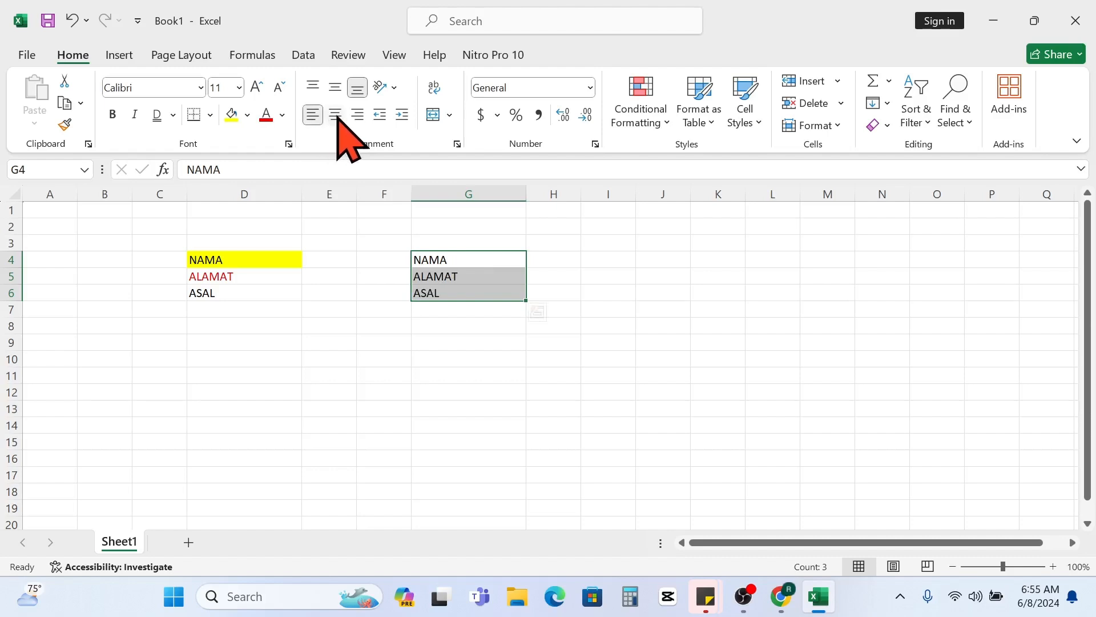
click(357, 115)
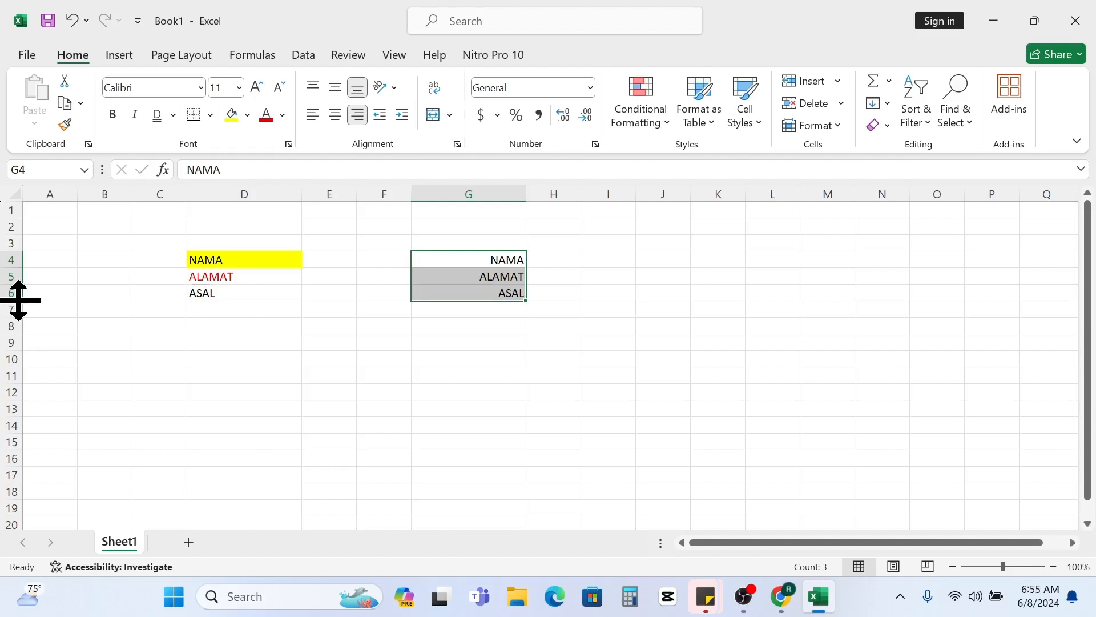
- Increase the height of row 6 and undo the change
drag(19, 301, 22, 321)
click(234, 298)
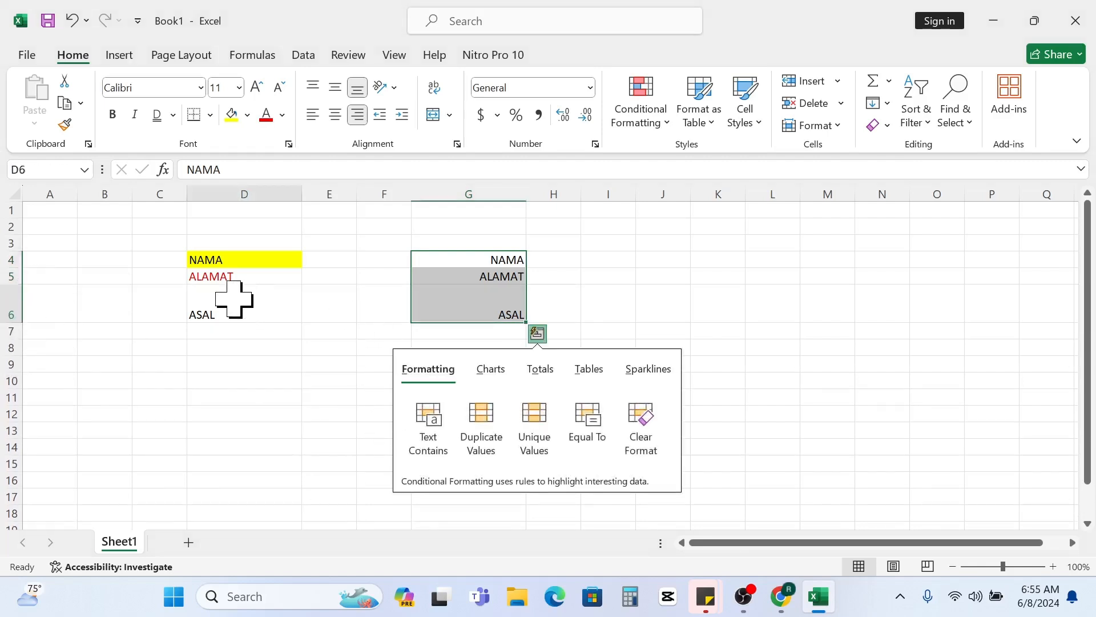
key(ctrl+z)
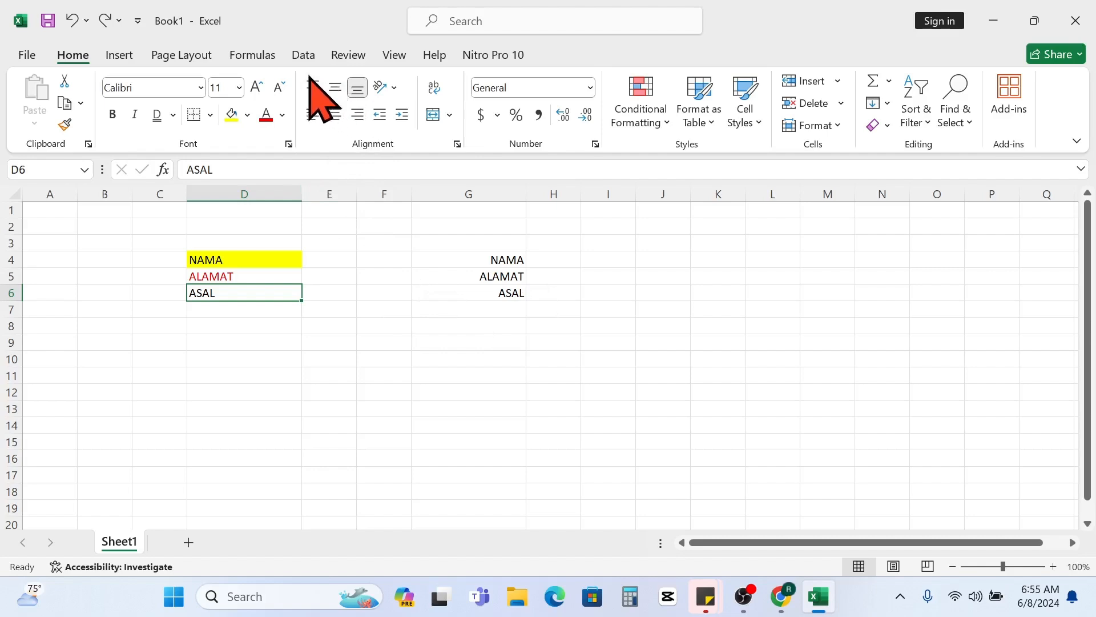
click(381, 293)
drag(246, 258, 515, 292)
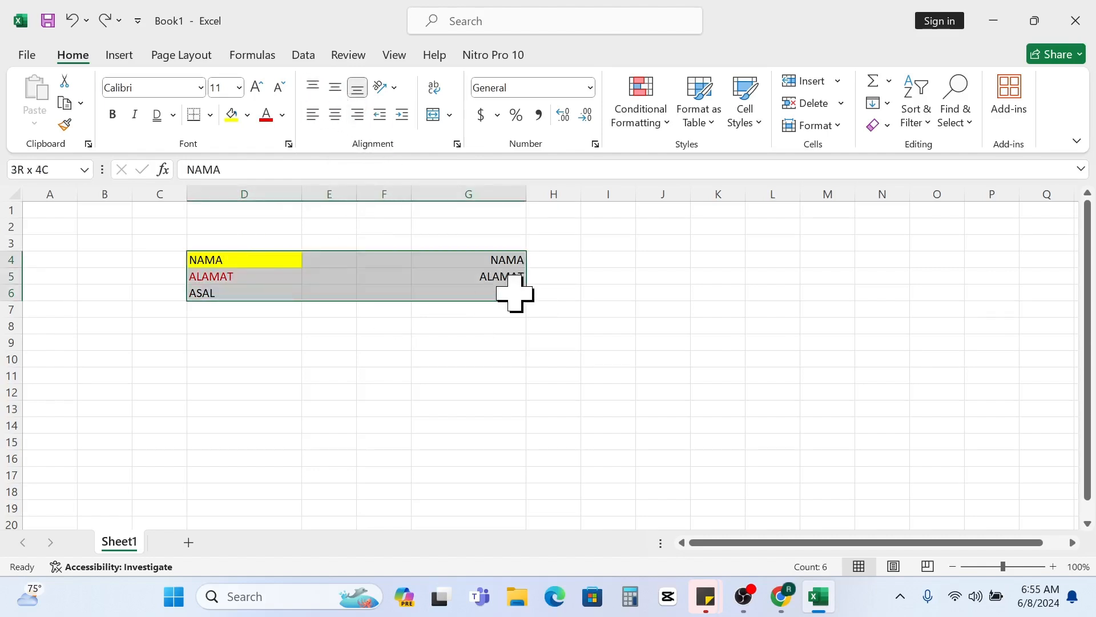
click(489, 355)
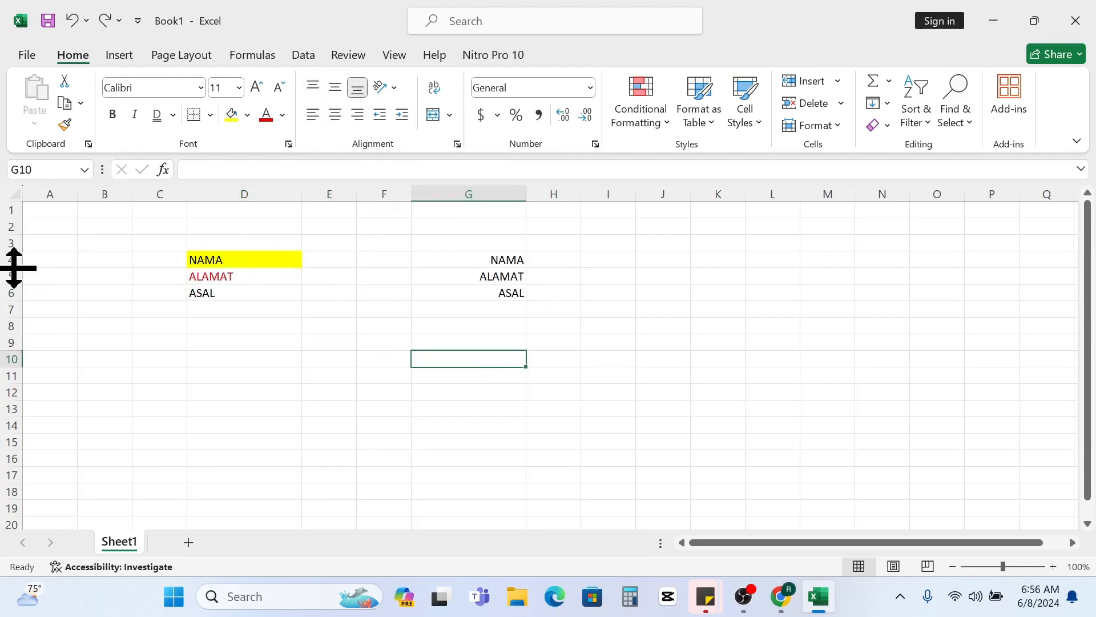
- Increase the height of row 4 and top-align the range D4:G4 after trying middle alignment
drag(14, 268, 10, 286)
click(240, 268)
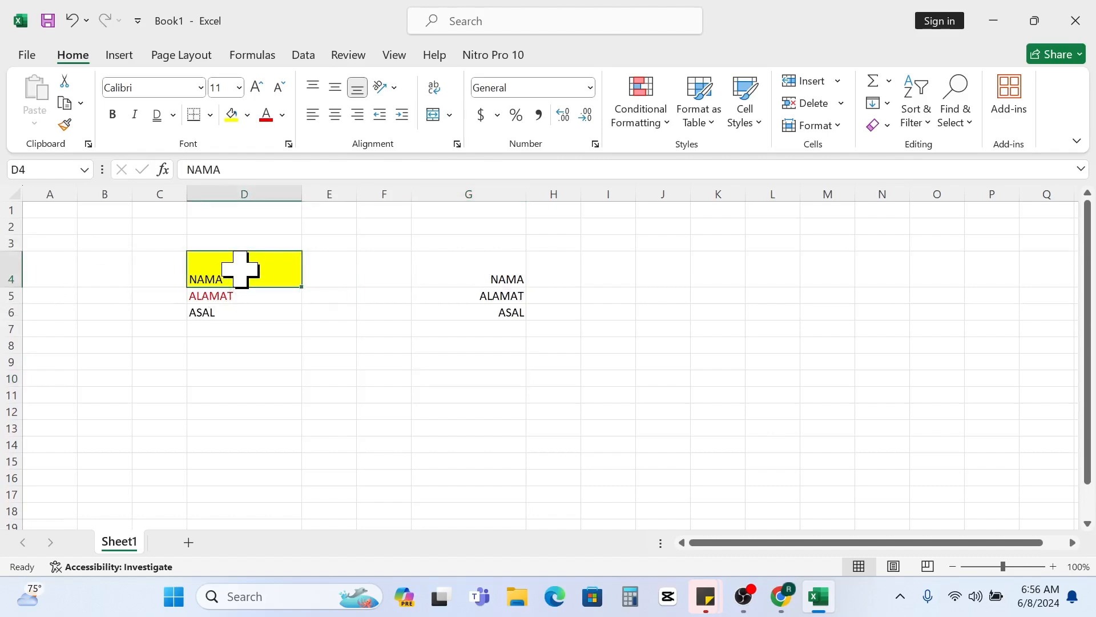
drag(241, 269, 524, 262)
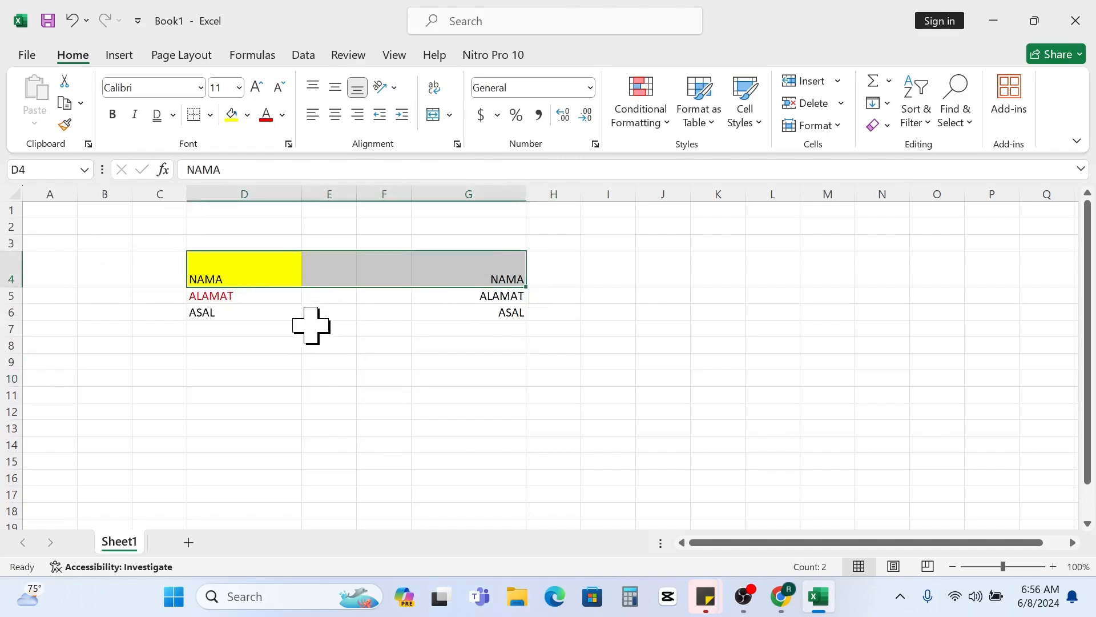
click(336, 88)
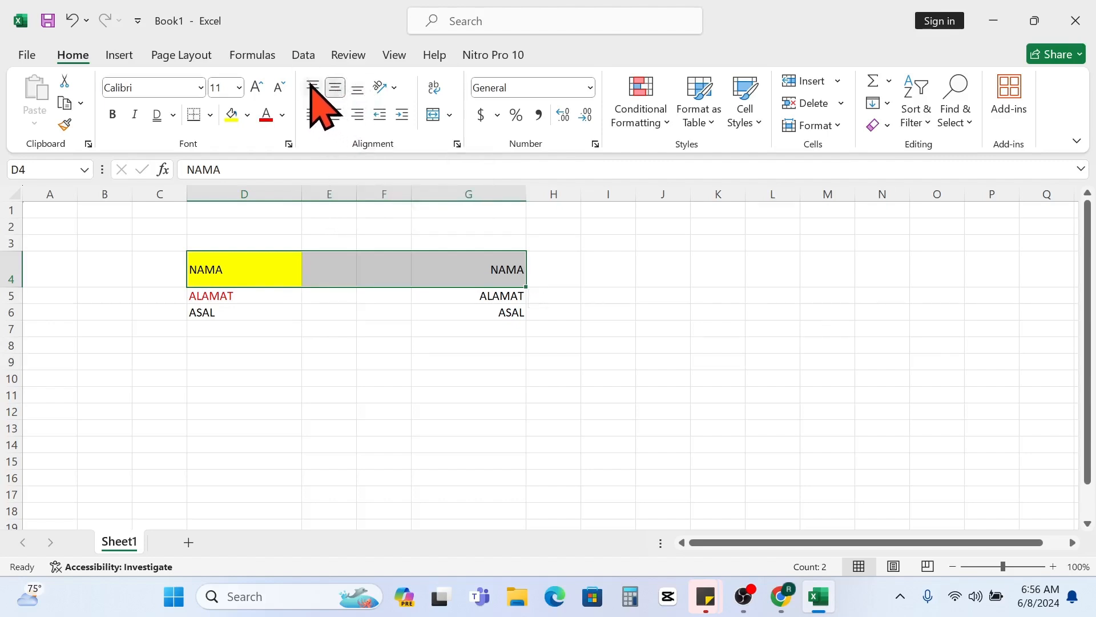
click(313, 87)
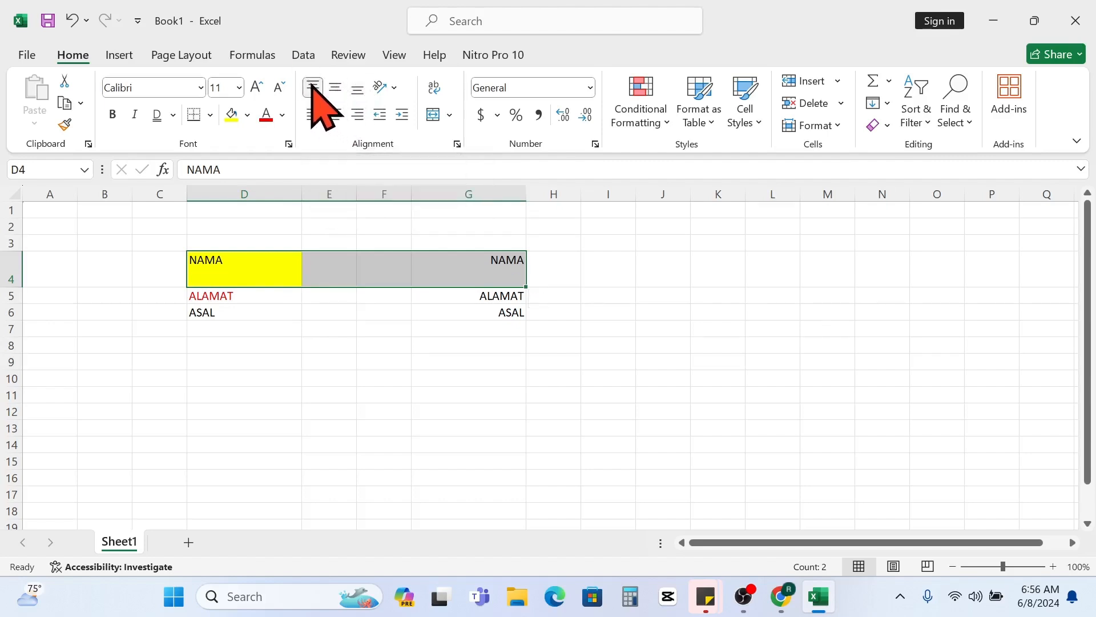
- Apply the Angle Counterclockwise orientation to the range D4:G4 and replace it with Angle Clockwise
click(395, 88)
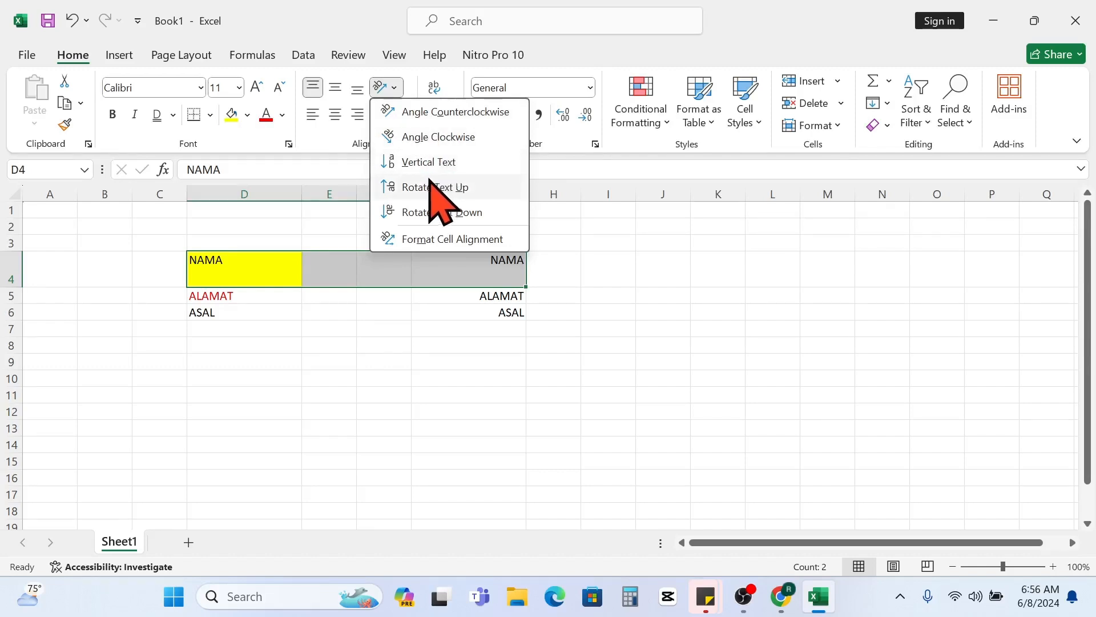
click(443, 113)
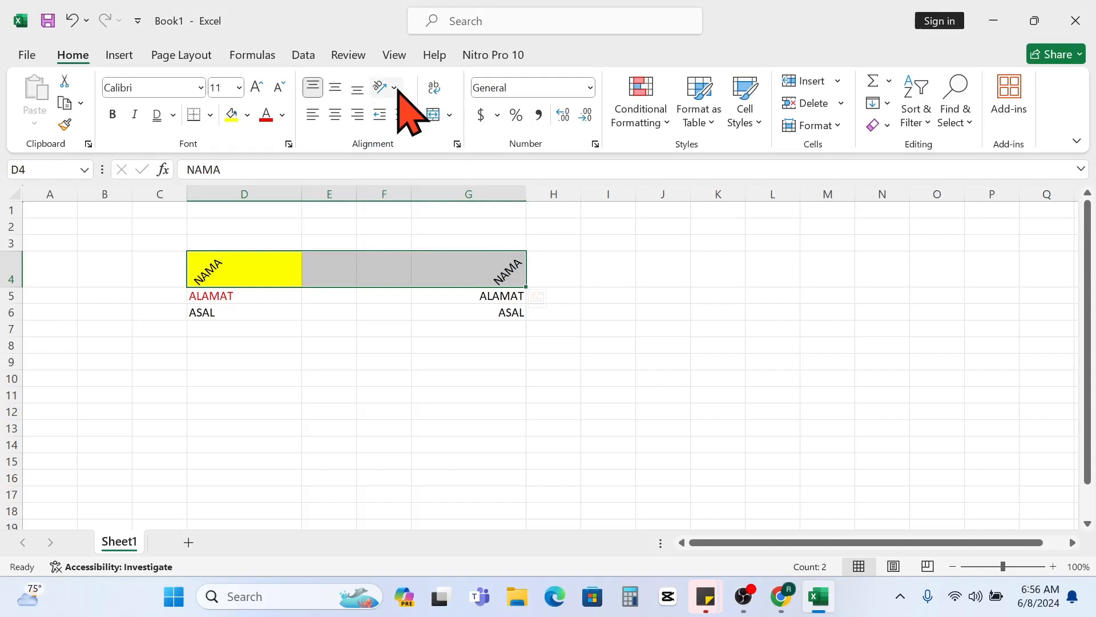
click(395, 88)
click(429, 135)
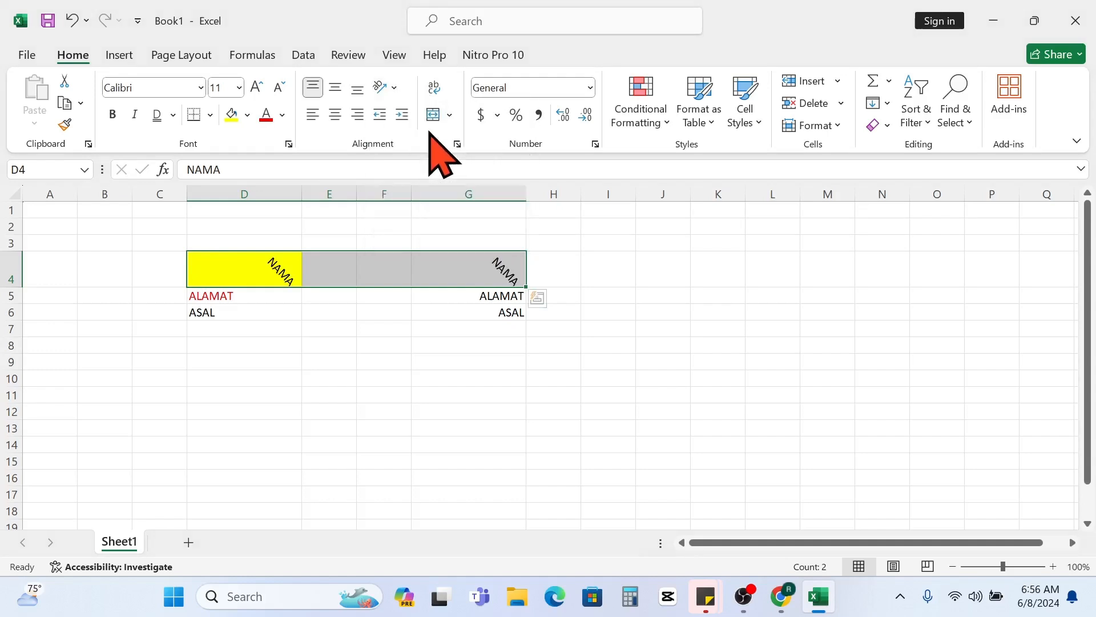
- Set the range D4:G4 to Vertical Text orientation and enlarge row 4 to fit the whole stacked word
click(394, 88)
click(423, 161)
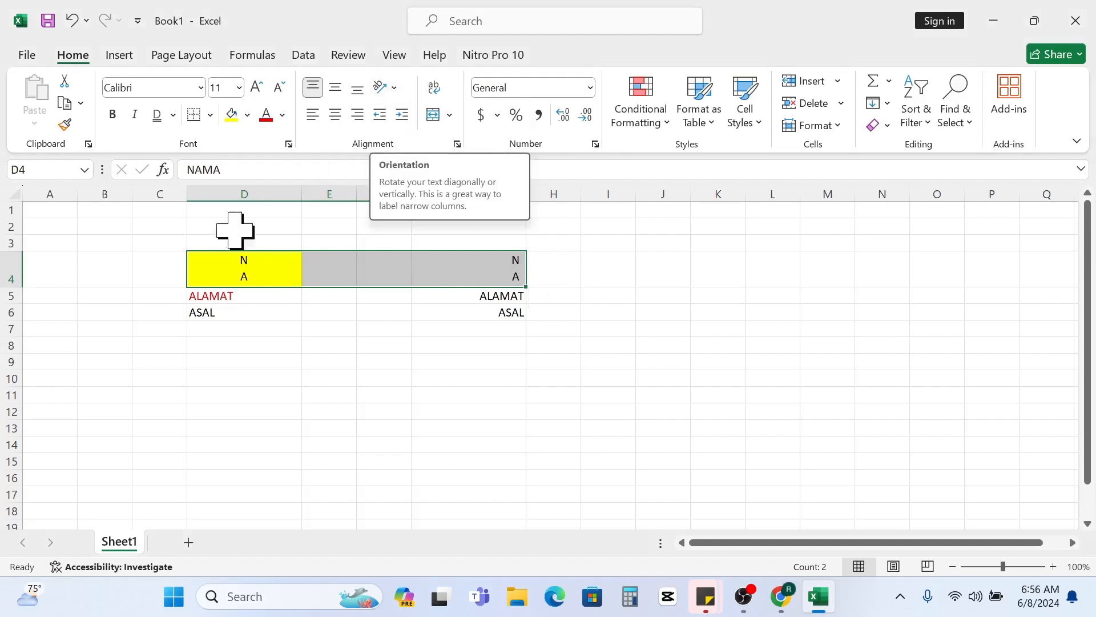
drag(3, 280, 10, 346)
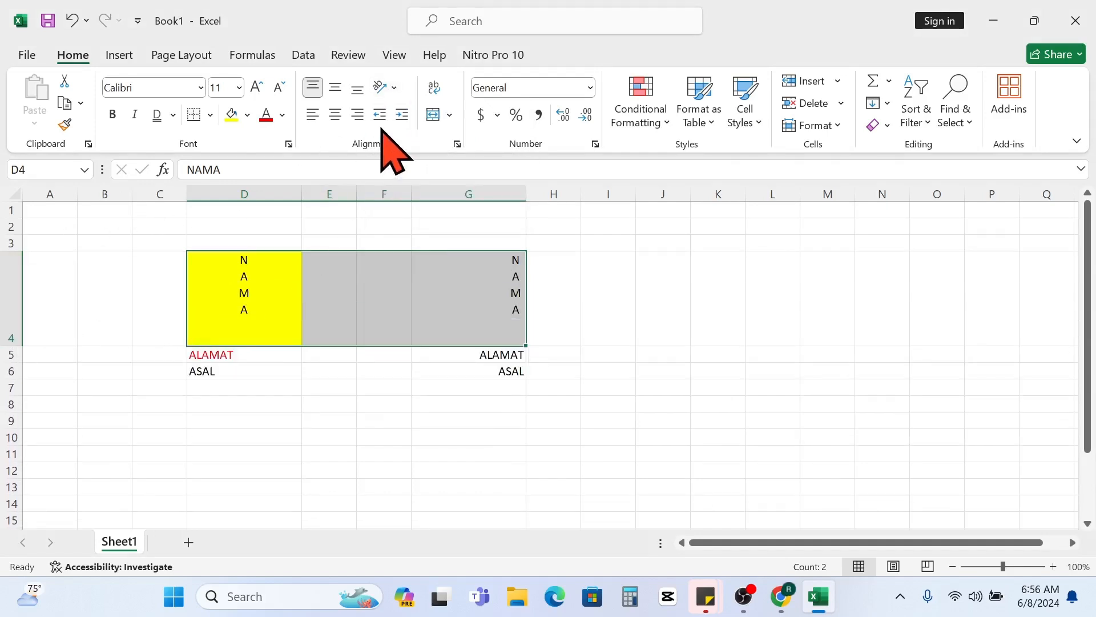
click(395, 87)
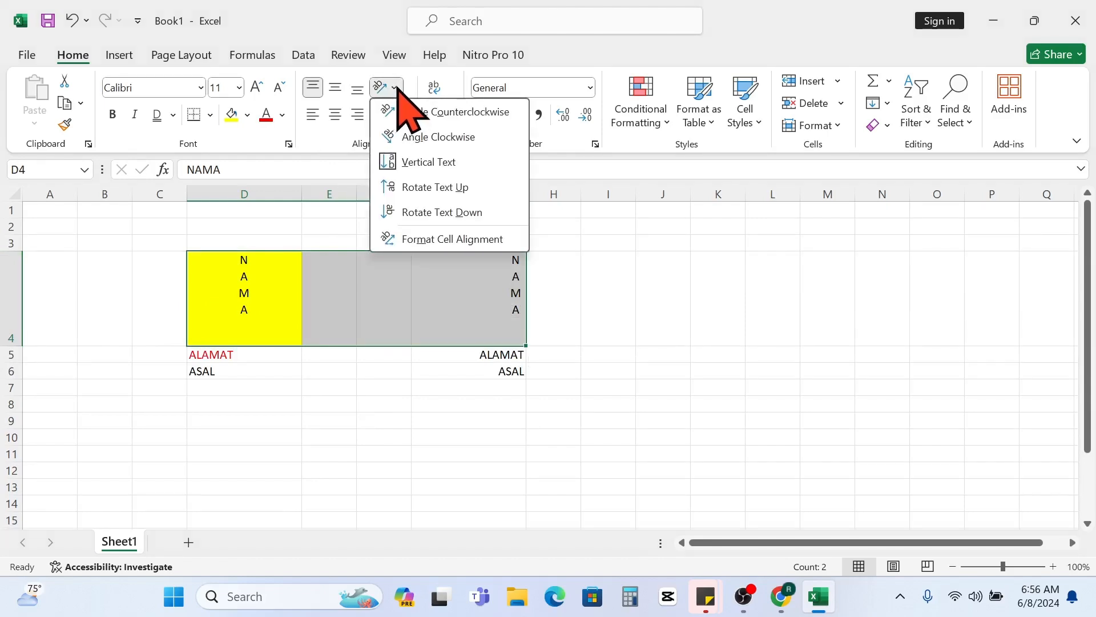
click(403, 354)
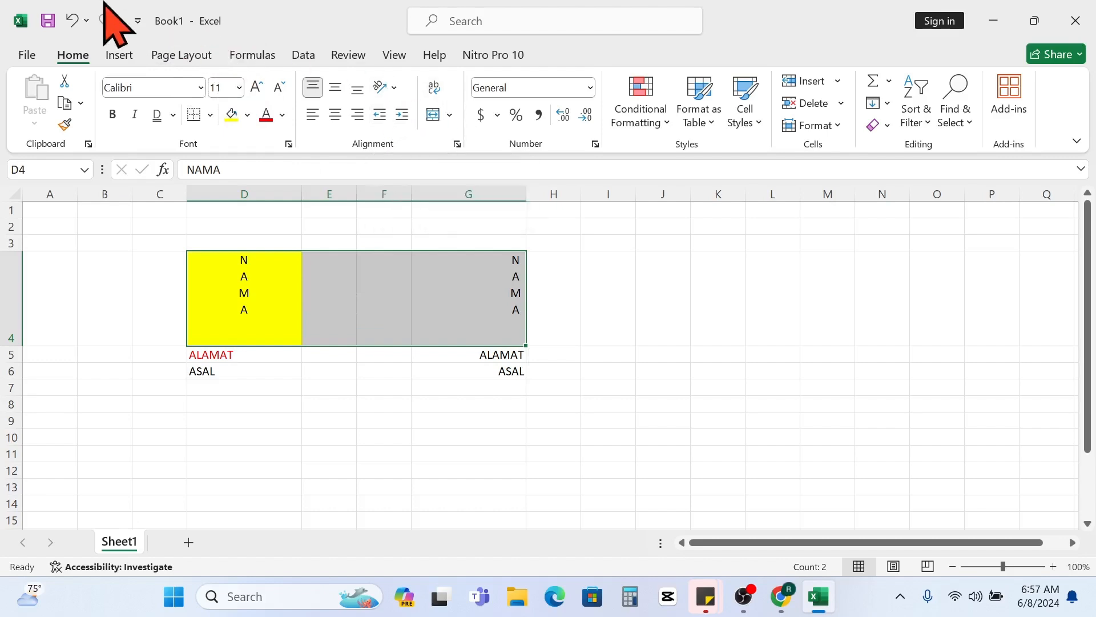
- Undo the enlargement of row 4 and the vertical text orientation of the range D4:G4
click(73, 21)
click(73, 22)
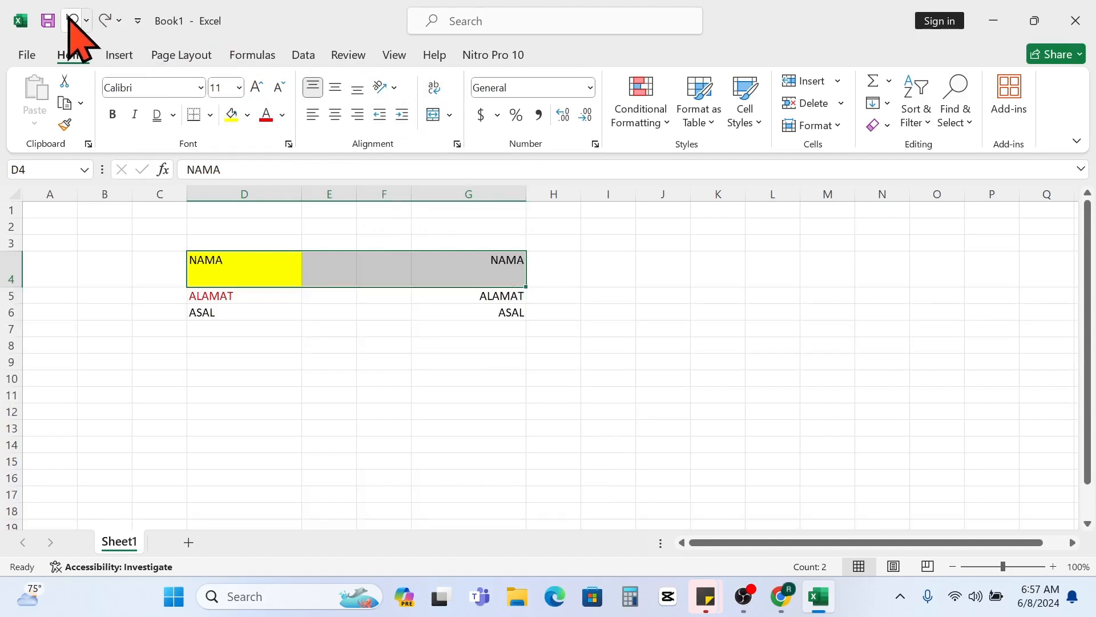
drag(371, 328, 377, 312)
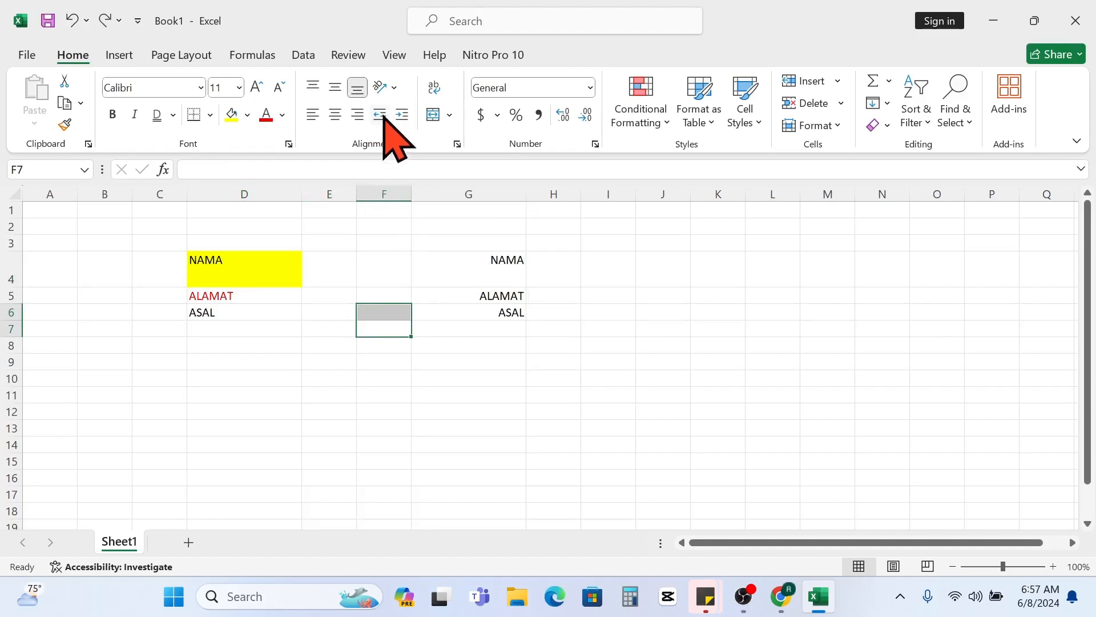
click(293, 269)
click(436, 276)
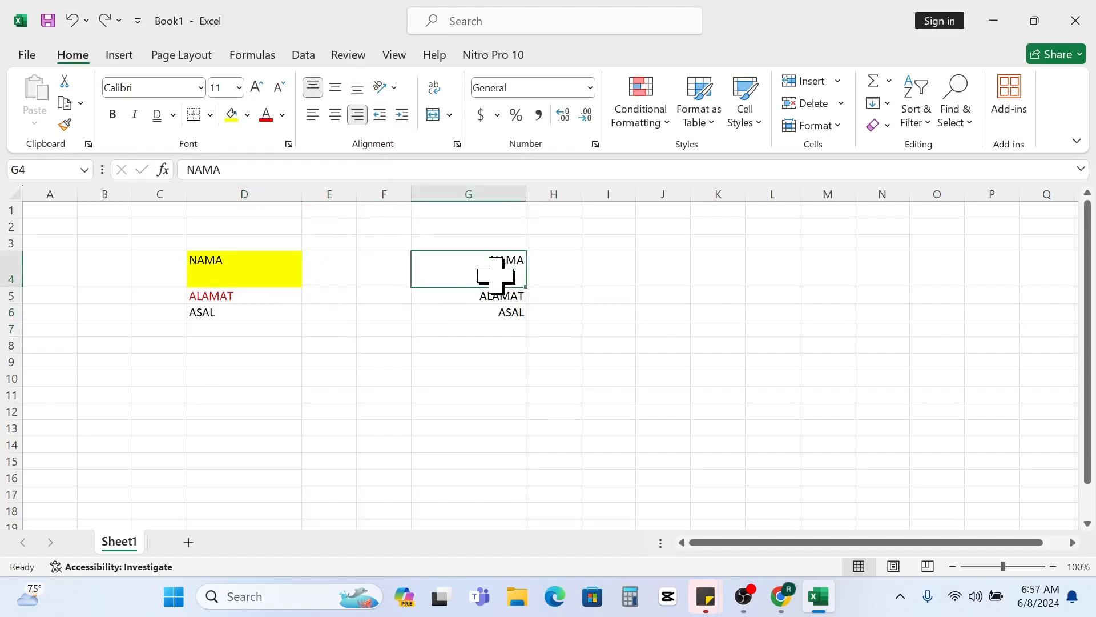
click(262, 269)
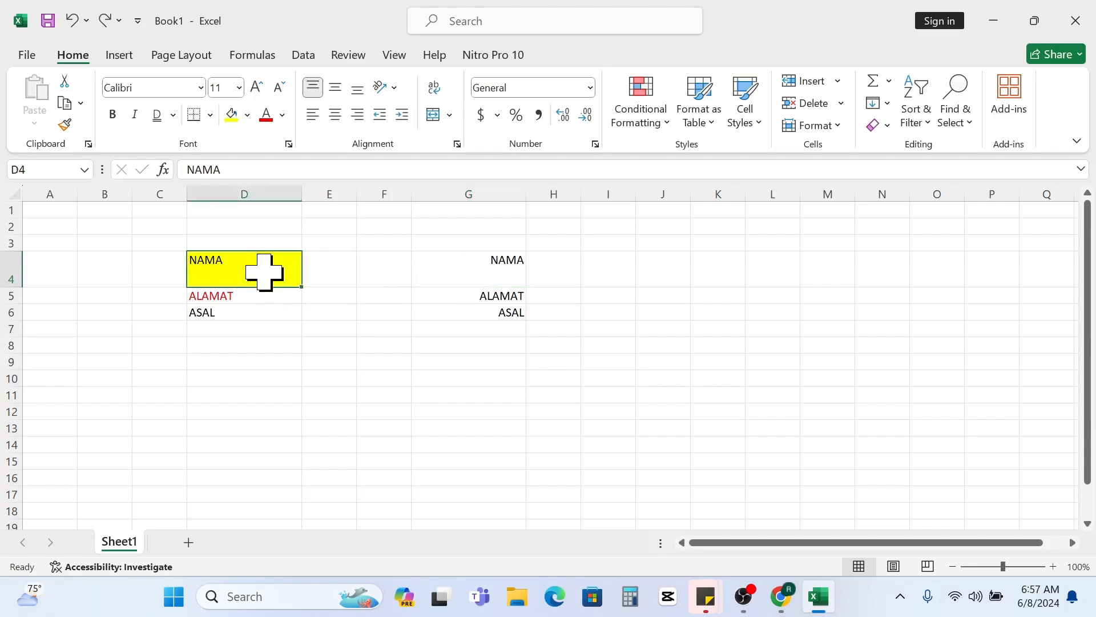
click(492, 279)
drag(288, 285, 277, 328)
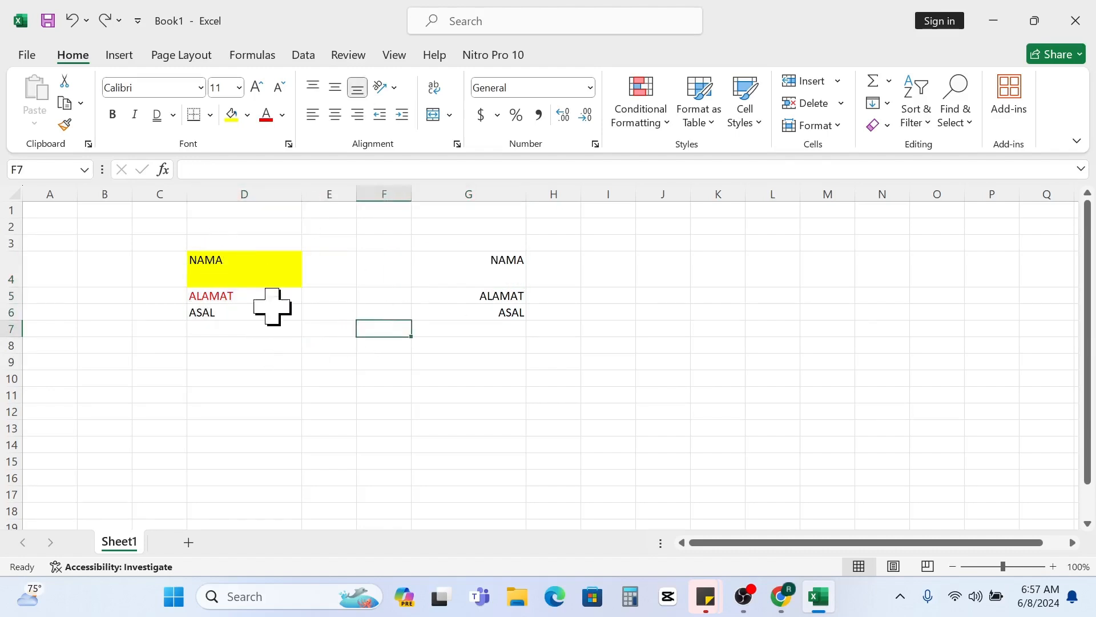
drag(246, 244, 265, 344)
click(249, 259)
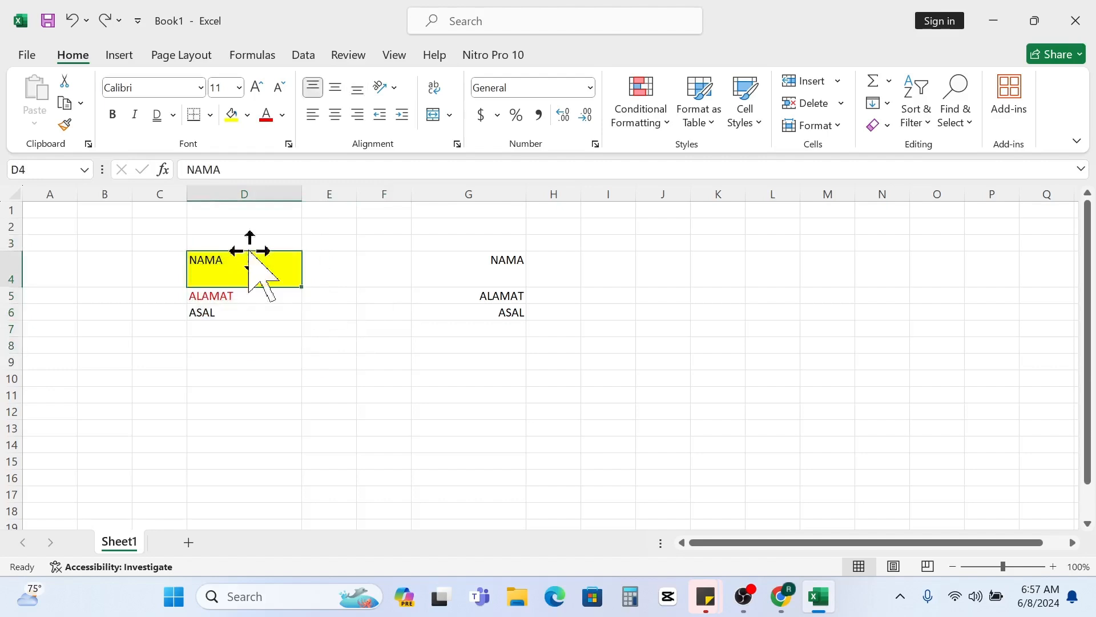
drag(250, 240, 259, 296)
click(347, 377)
drag(199, 238, 262, 348)
drag(384, 344, 329, 345)
- Increase the indent of the range D3:D8 by several levels and decrease it back to no indent
drag(215, 238, 241, 342)
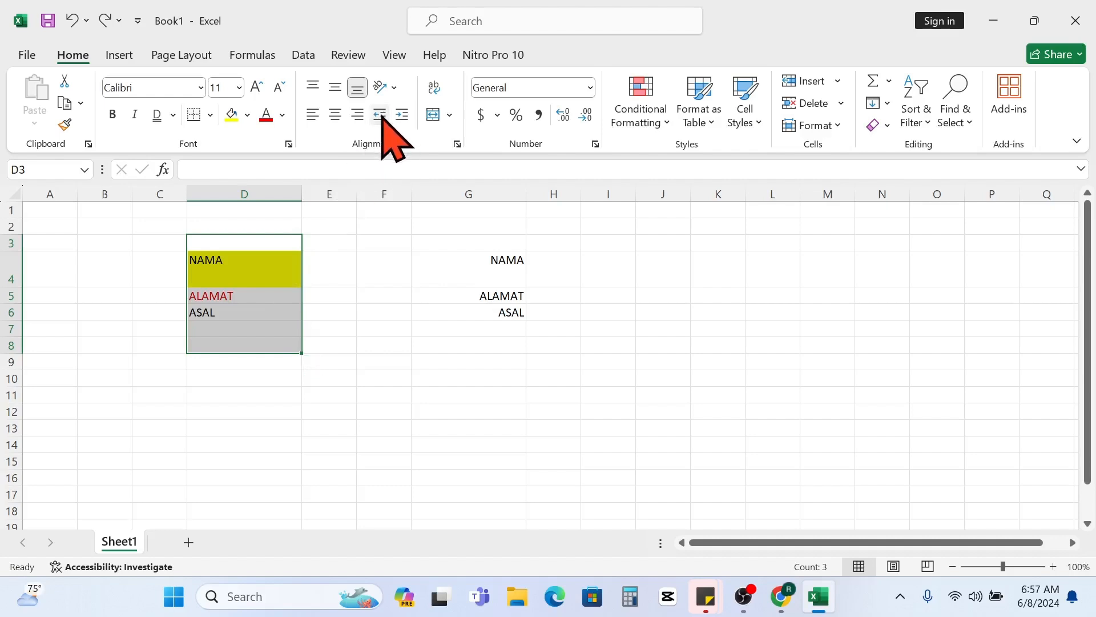
click(402, 114)
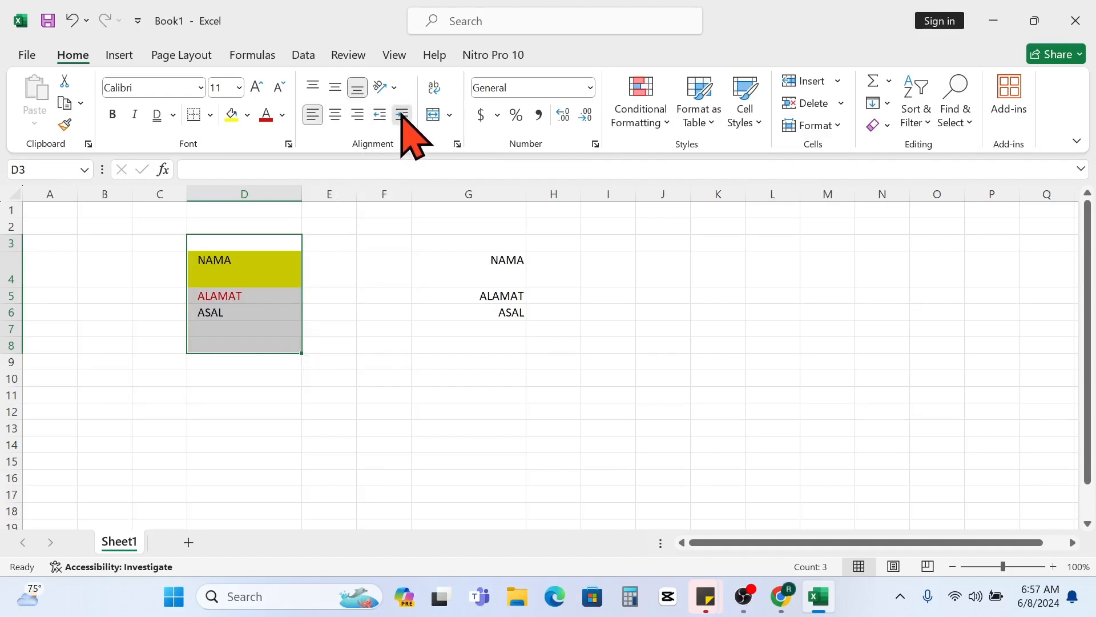
click(403, 114)
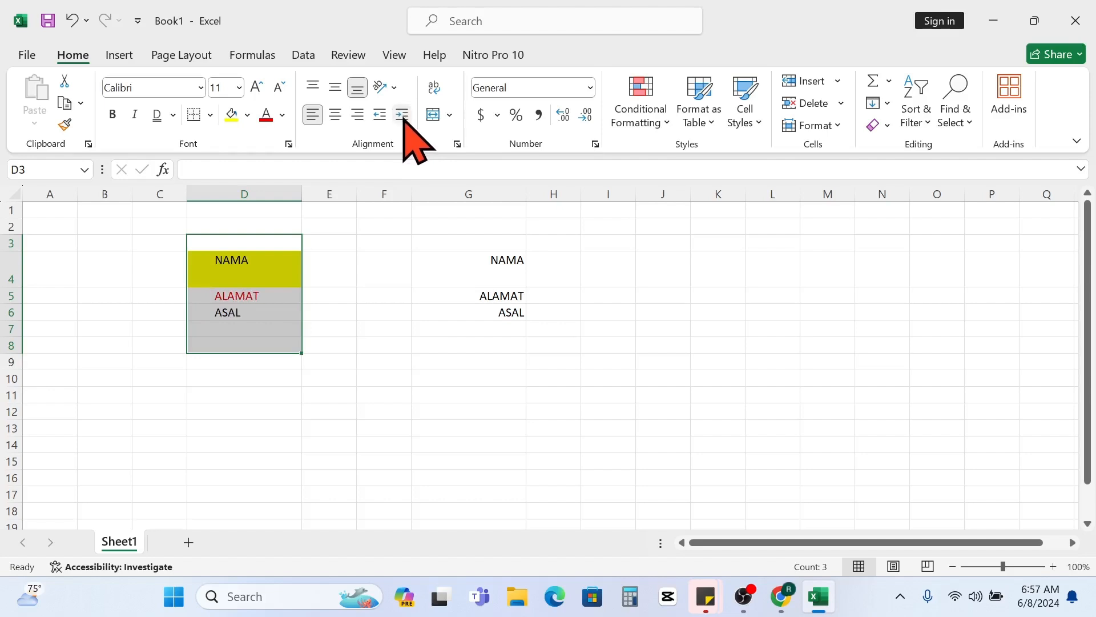
click(403, 115)
click(381, 114)
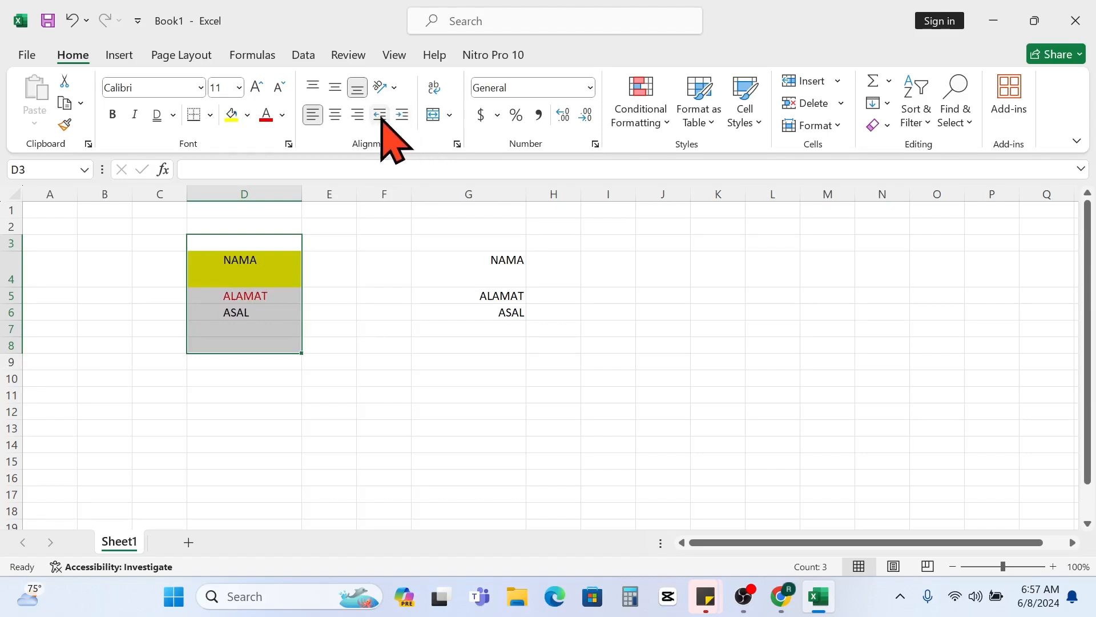
click(381, 114)
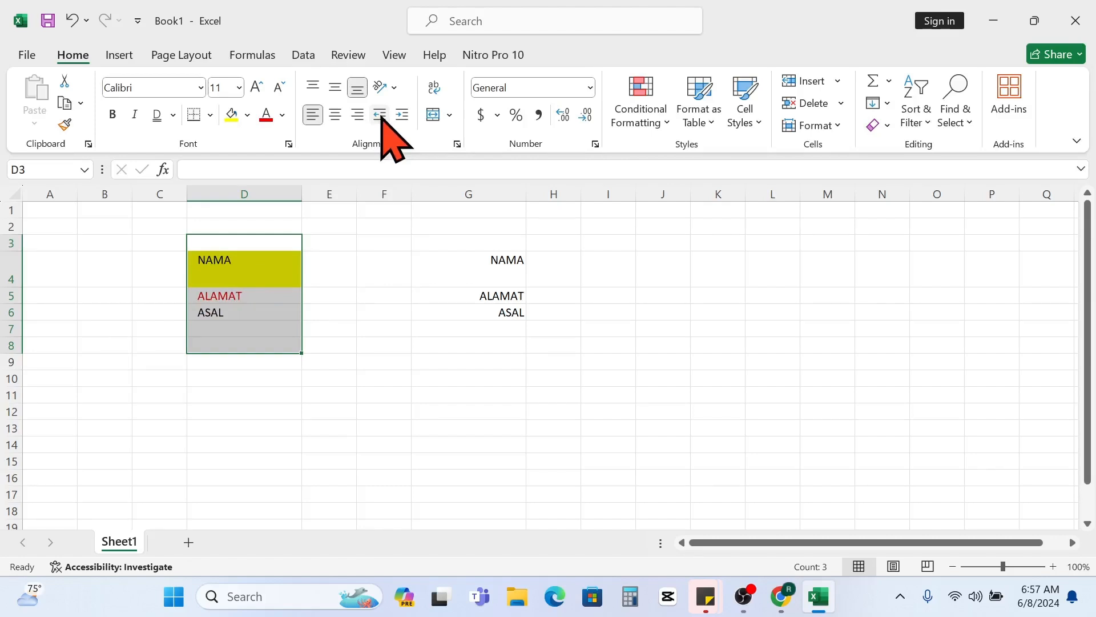
click(381, 115)
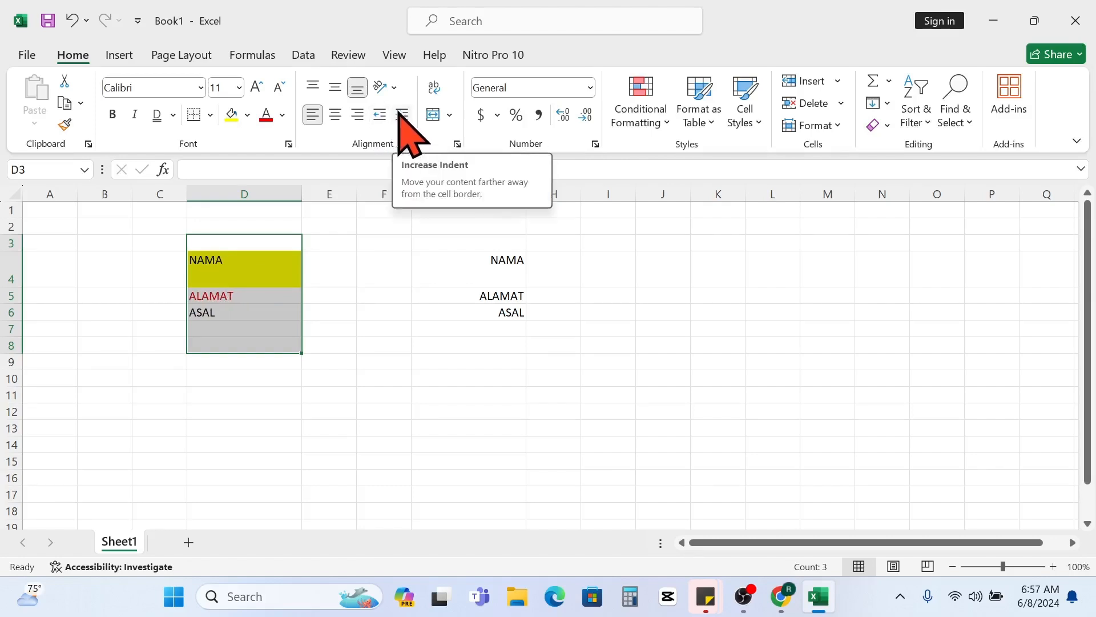
click(330, 328)
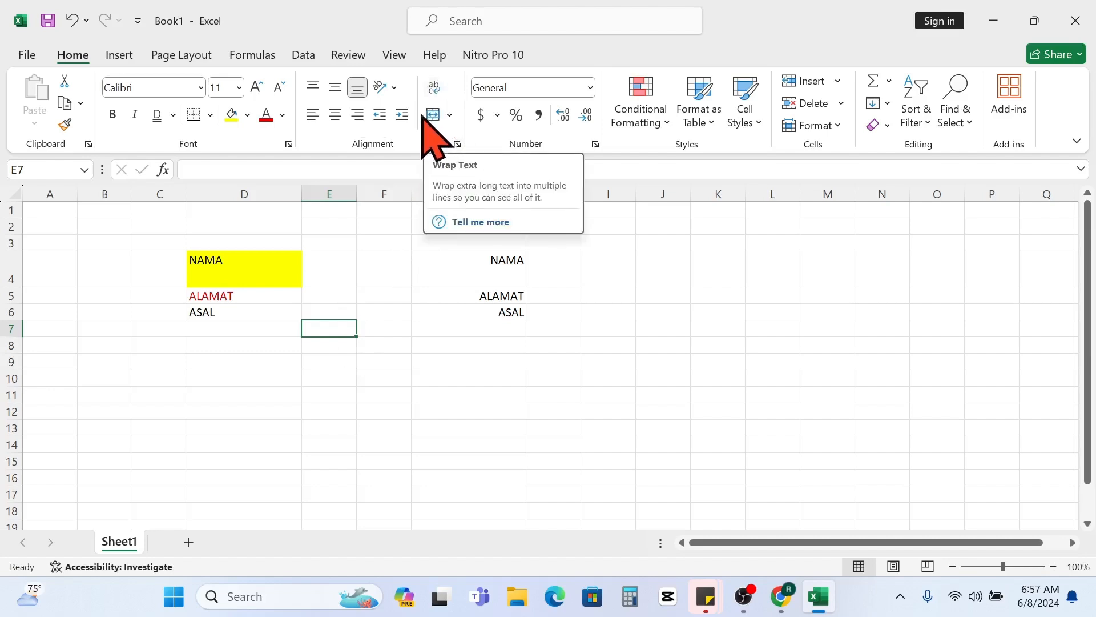
- Narrow column D and extend the text in cell D4 to "NAMAdvzdvdsvsdfvdbfdvsfv"
click(289, 271)
drag(303, 192, 249, 183)
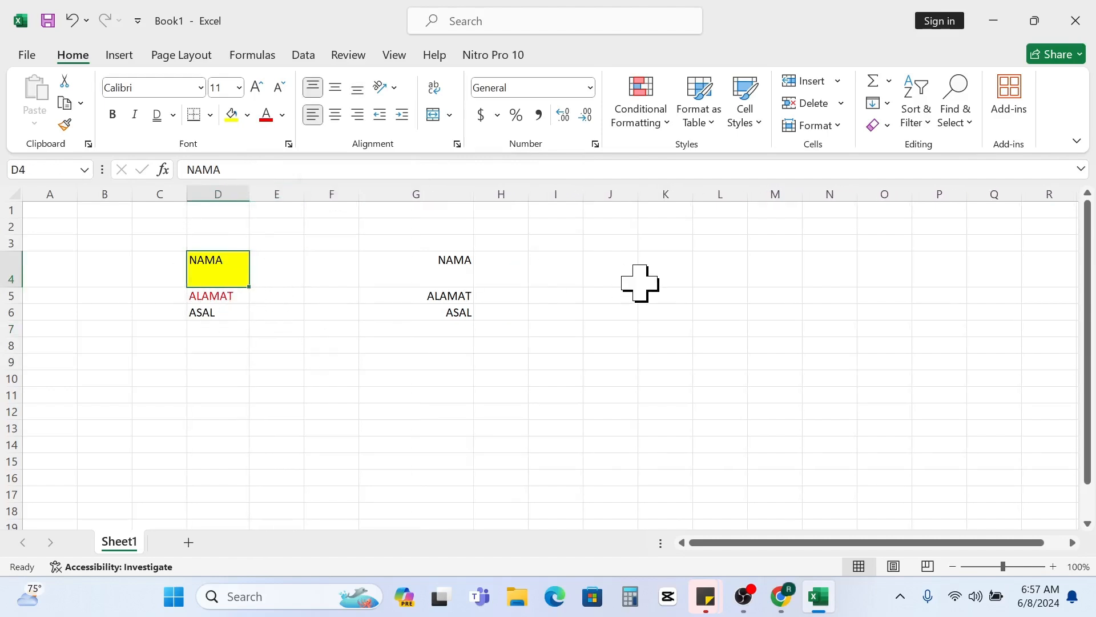
double_click(234, 262)
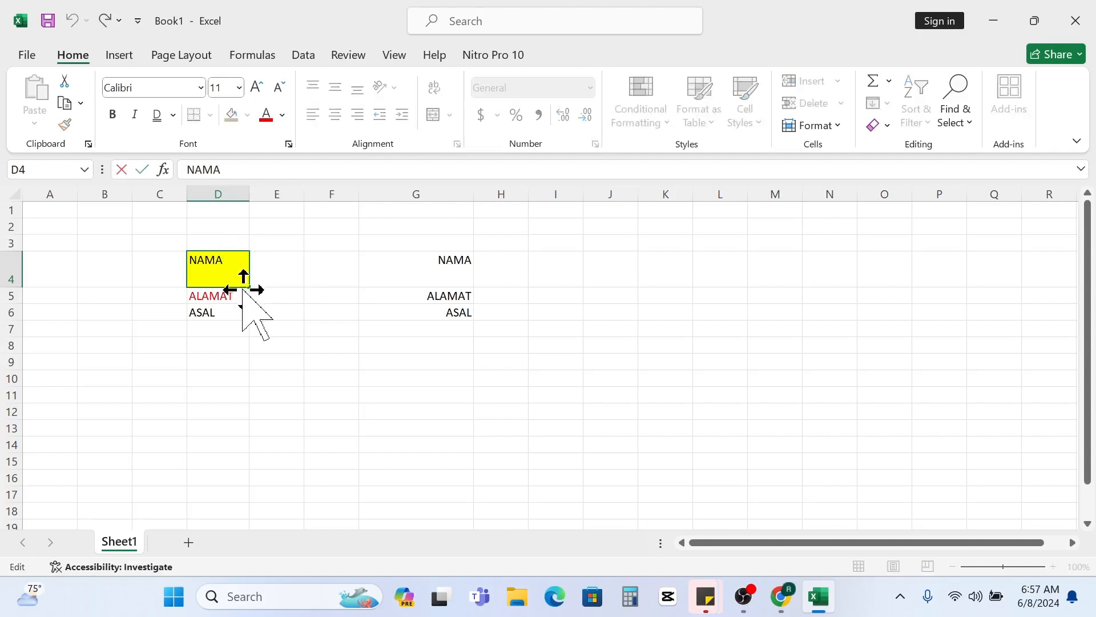
text(dvzdvdsvsdfvdbfdvsfv)
click(385, 344)
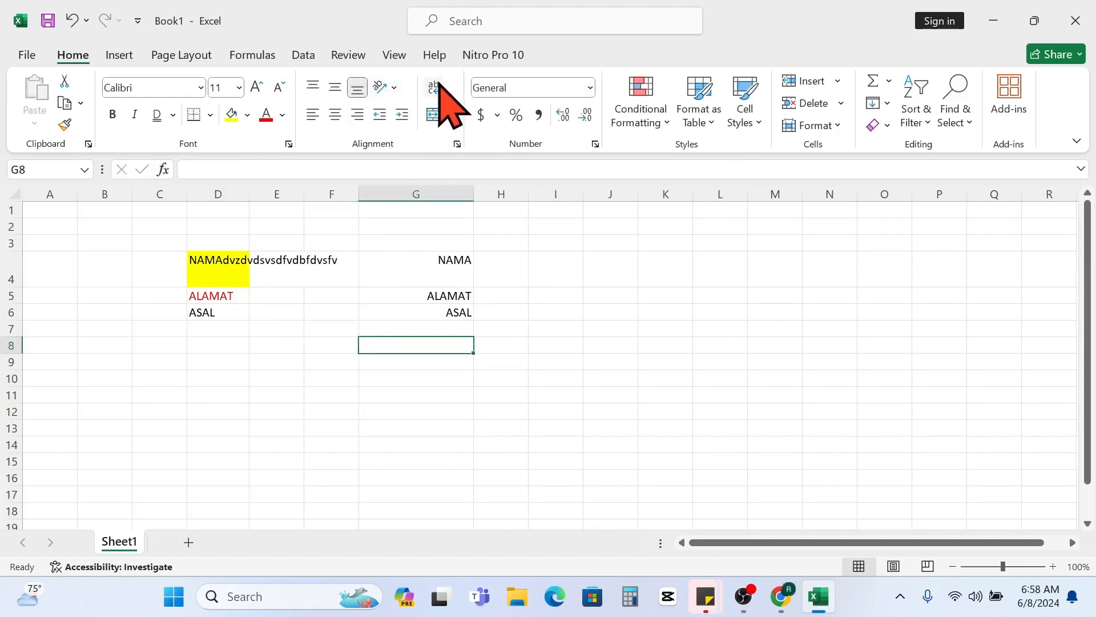
- Apply Wrap Text to cell D4 so the long entry breaks into lines within the column
click(197, 262)
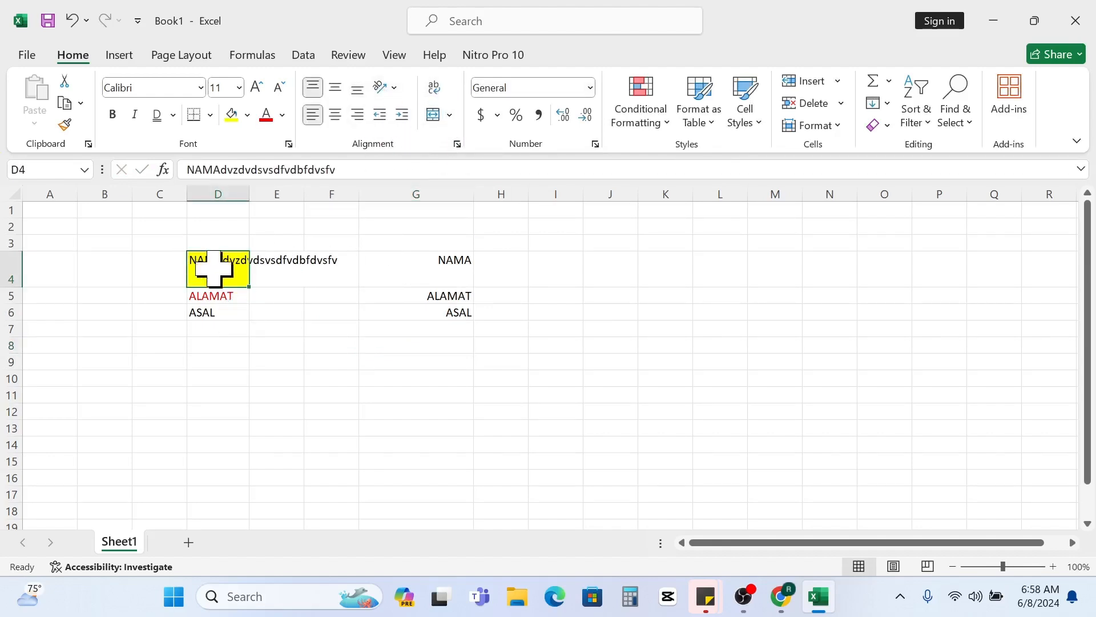
click(434, 89)
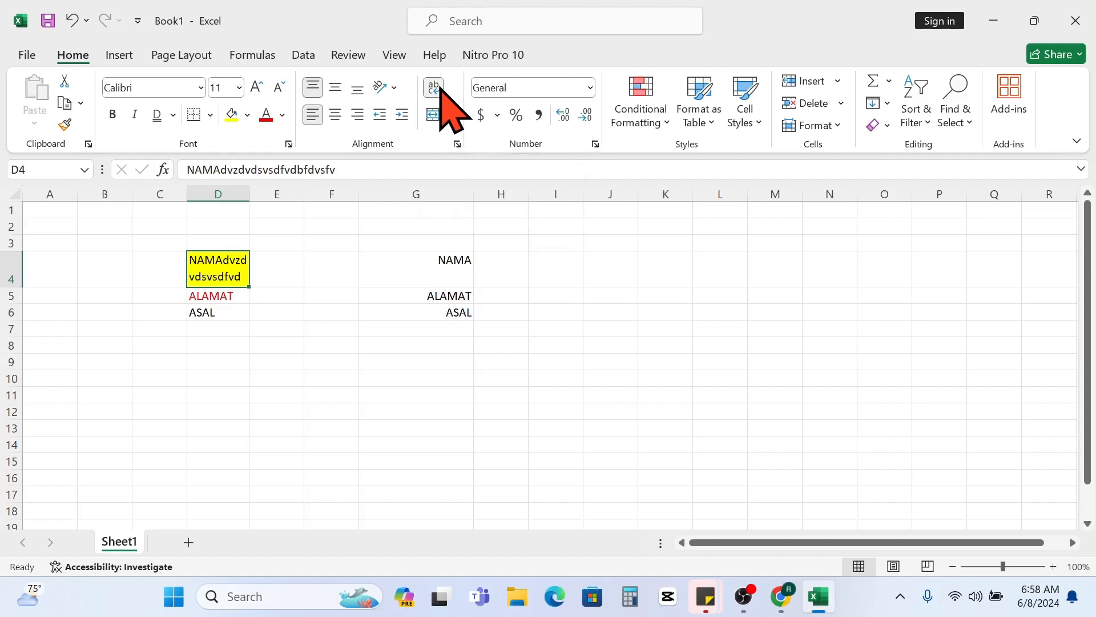
- Append a run of repeated "vd" letters to the wrapped text in cell D4 and undo the entry
double_click(240, 277)
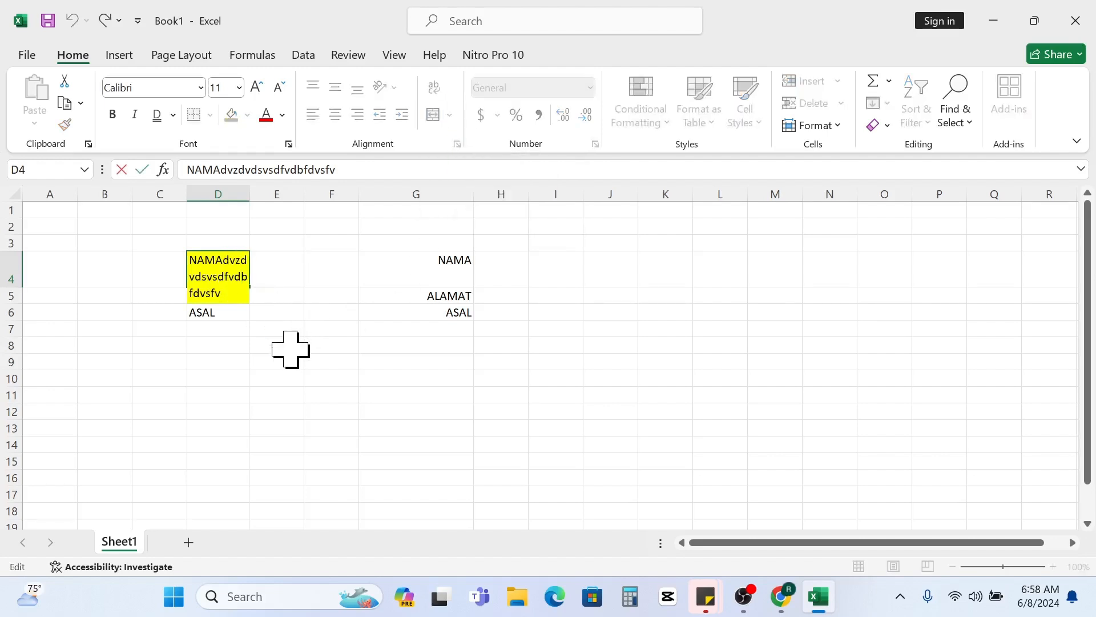
text(vdbfdvsfvvdvdvdv)
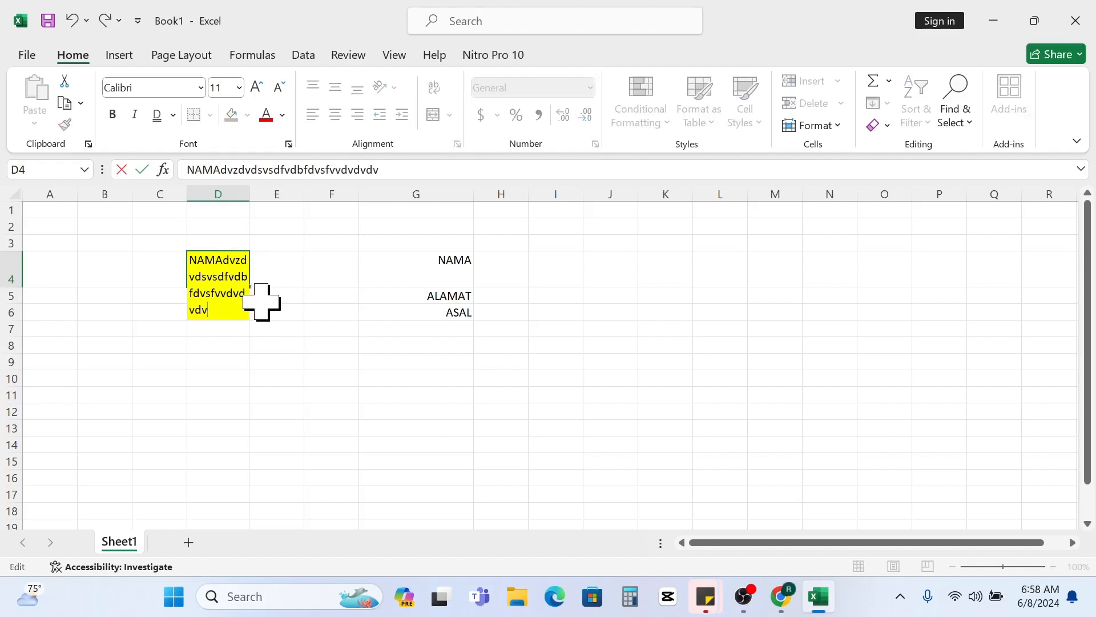
text(dvdvdvdvd)
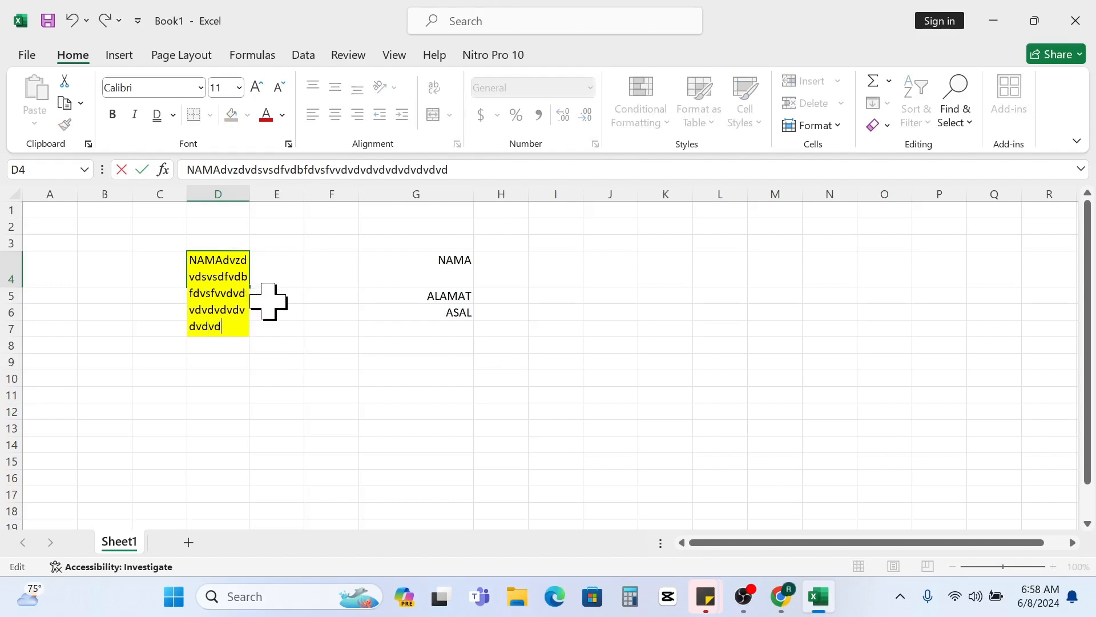
key(Return)
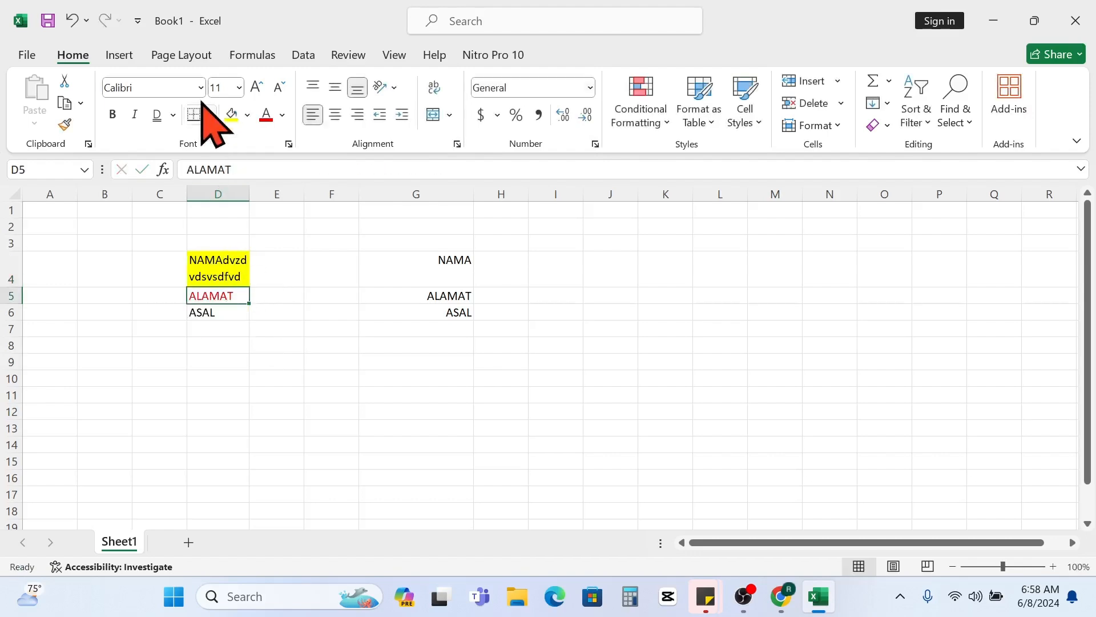
click(71, 21)
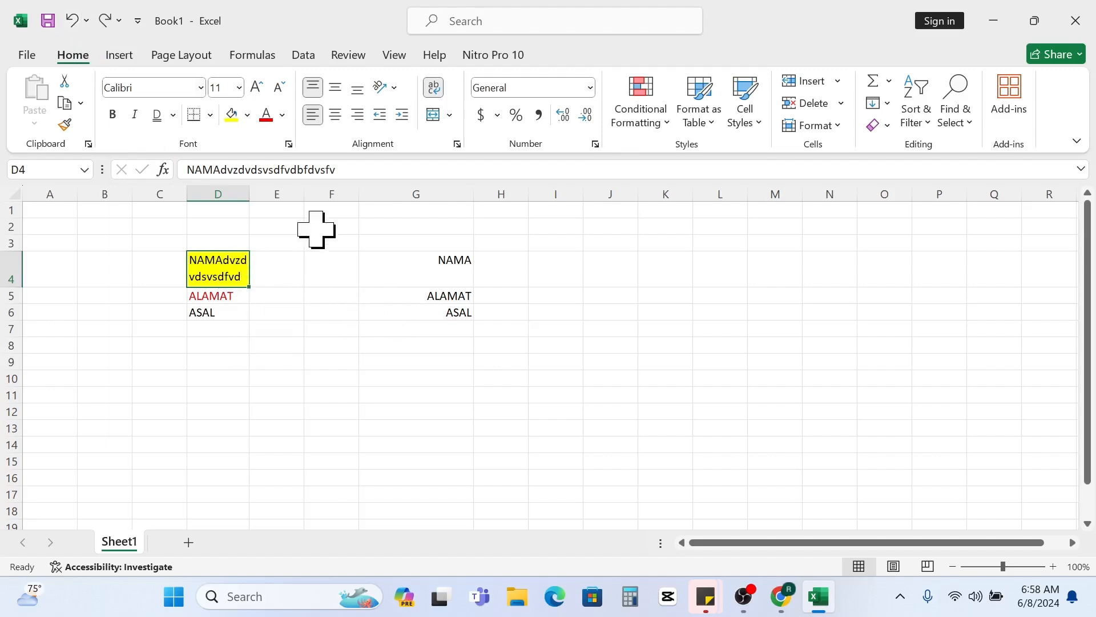
click(451, 116)
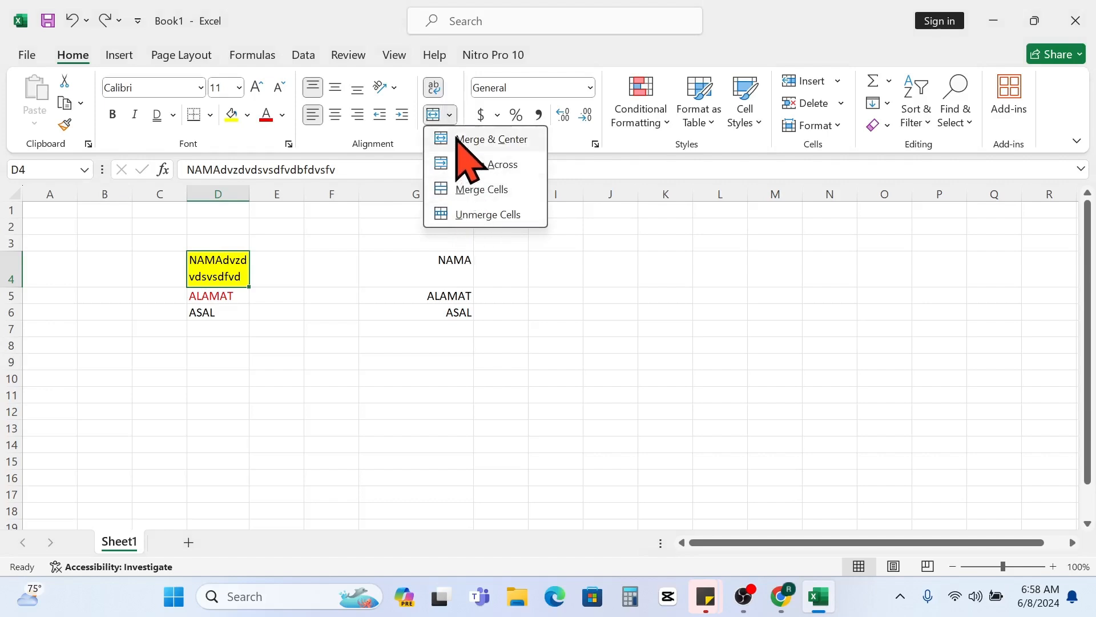
click(353, 291)
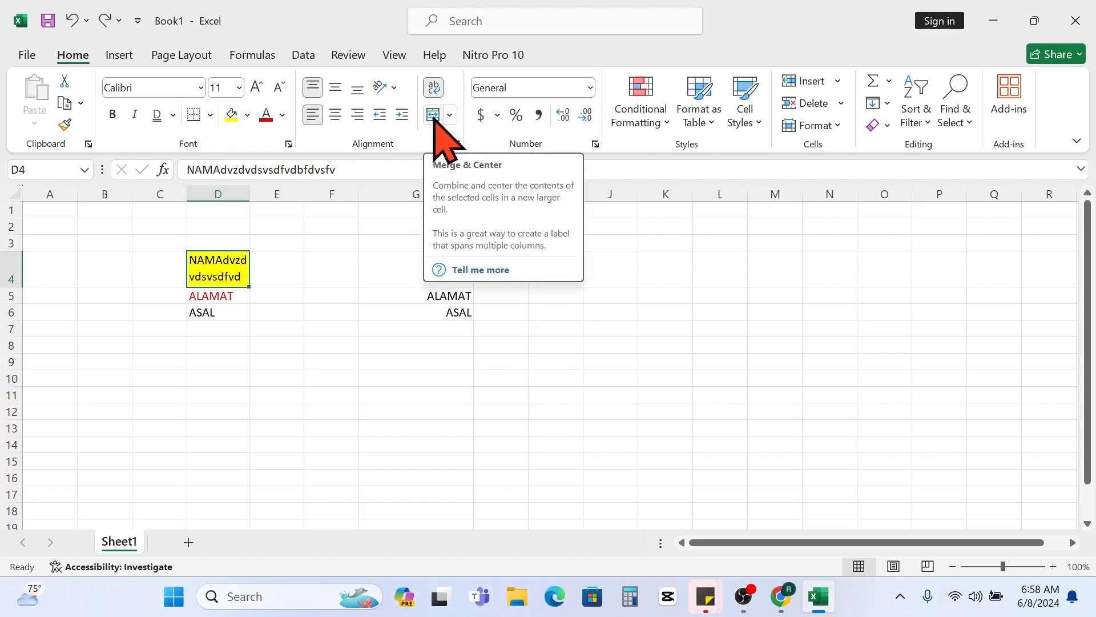
click(452, 116)
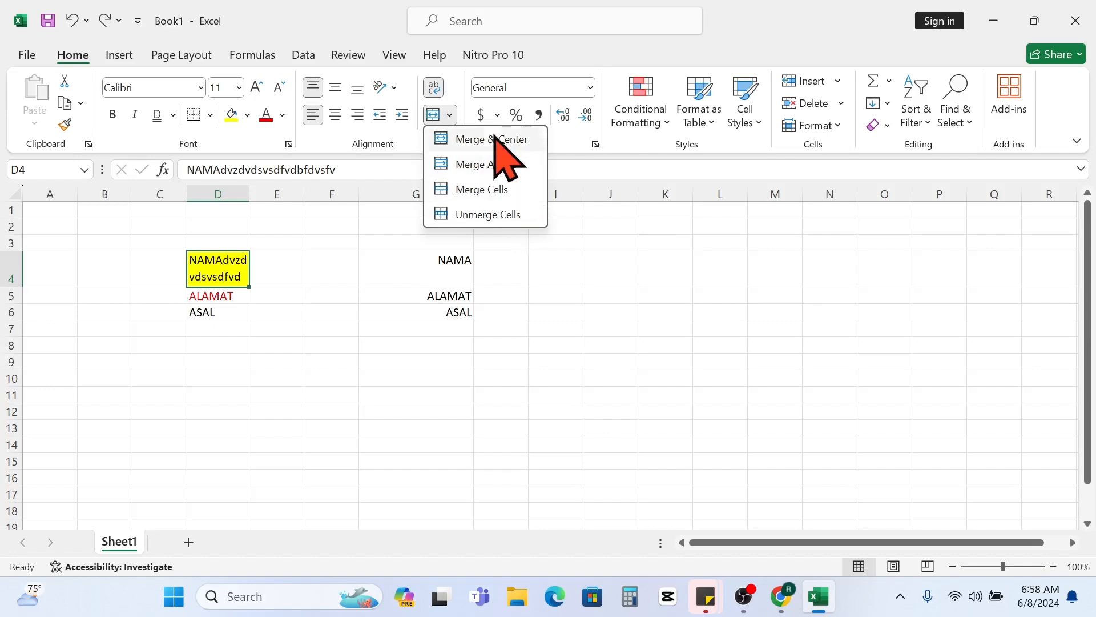
click(350, 273)
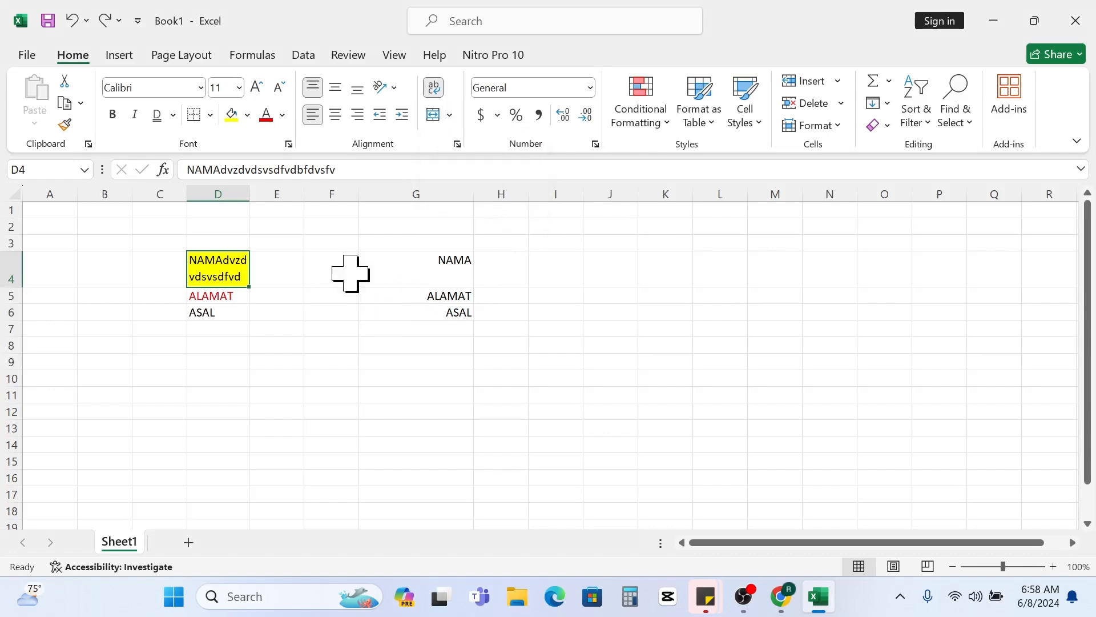
click(257, 273)
- Merge the range D4:G4 into one cell with Merge Cells, keeping only the upper-left value
drag(220, 262, 433, 276)
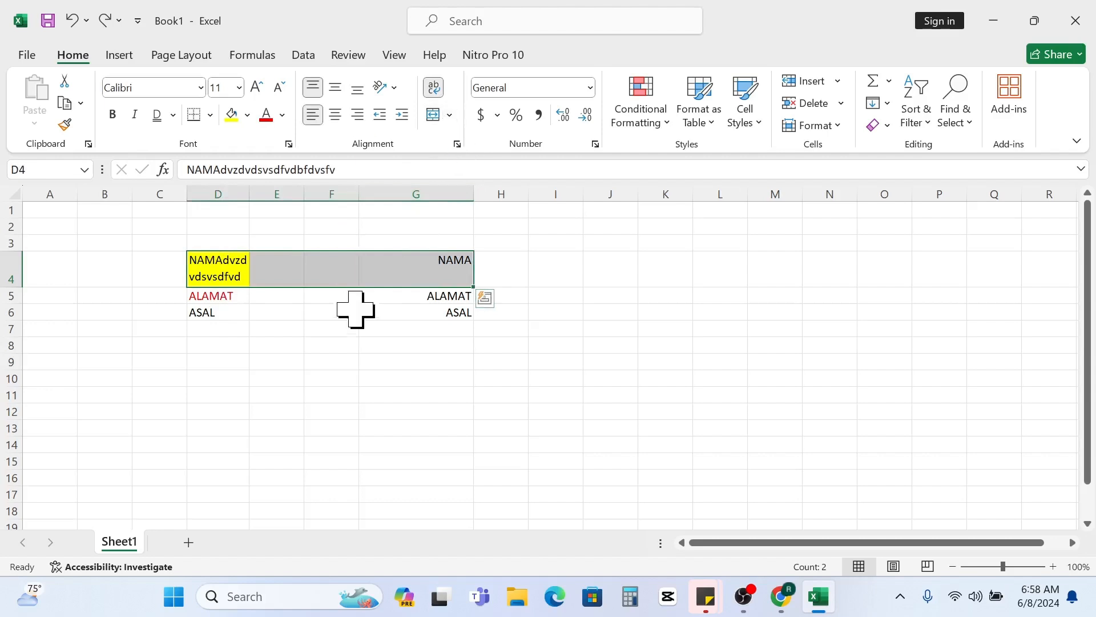
click(451, 115)
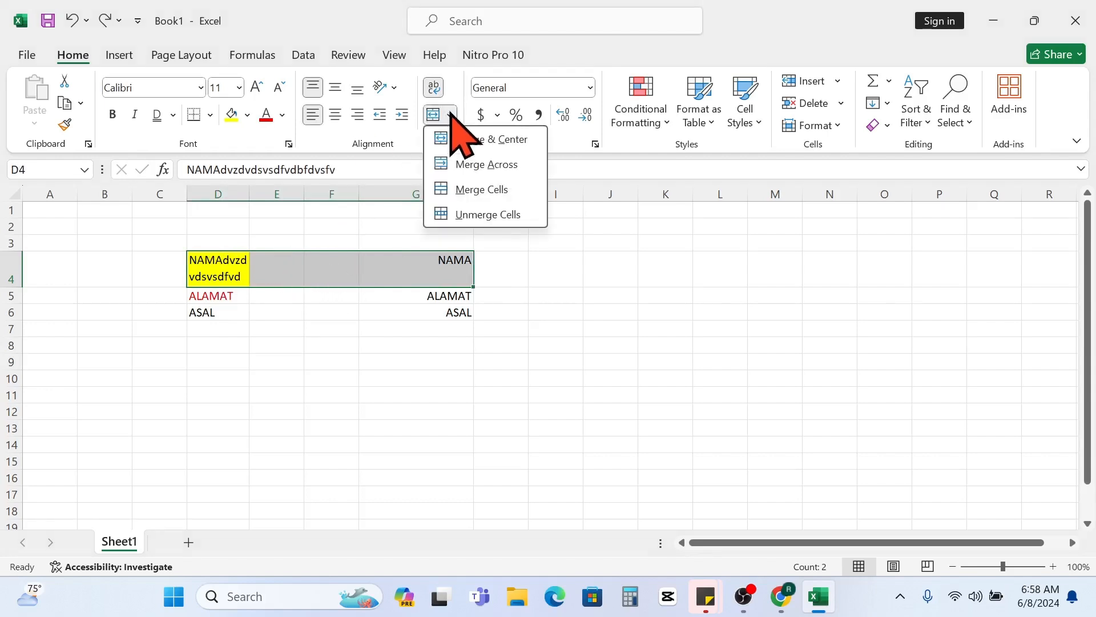
click(476, 188)
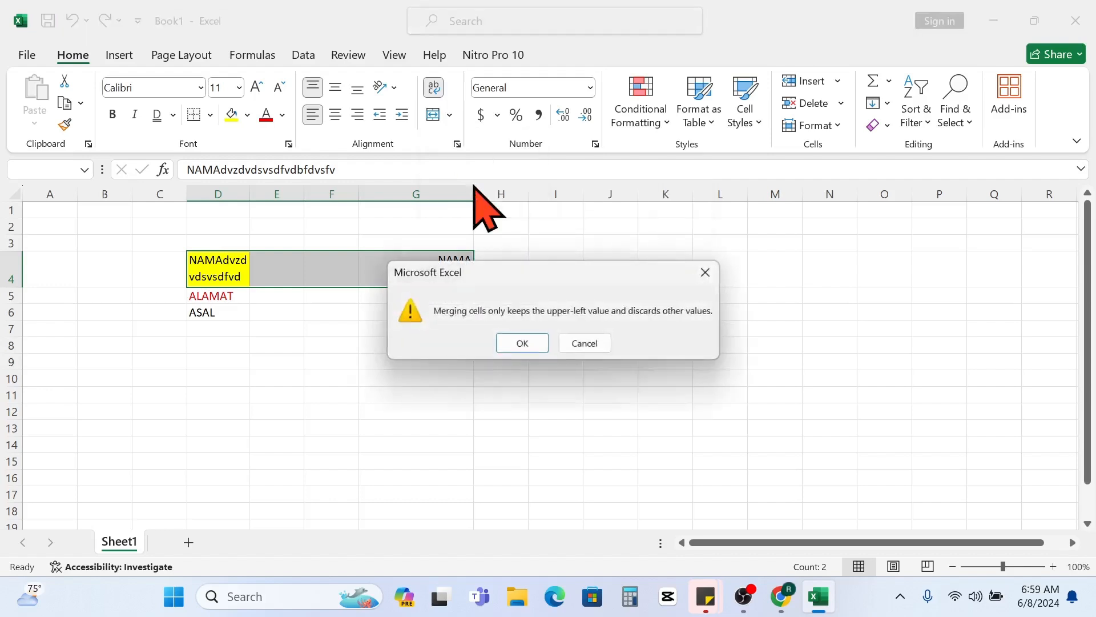
click(523, 343)
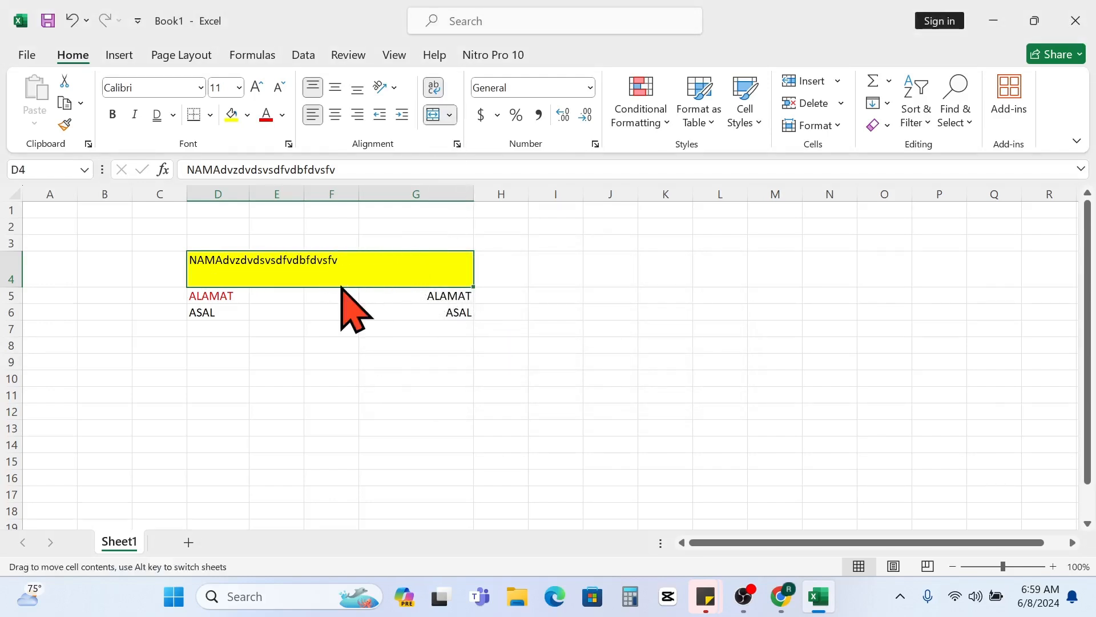
- Apply Merge & Center to the range D5:G5, keeping only the upper-left value
drag(189, 296, 411, 293)
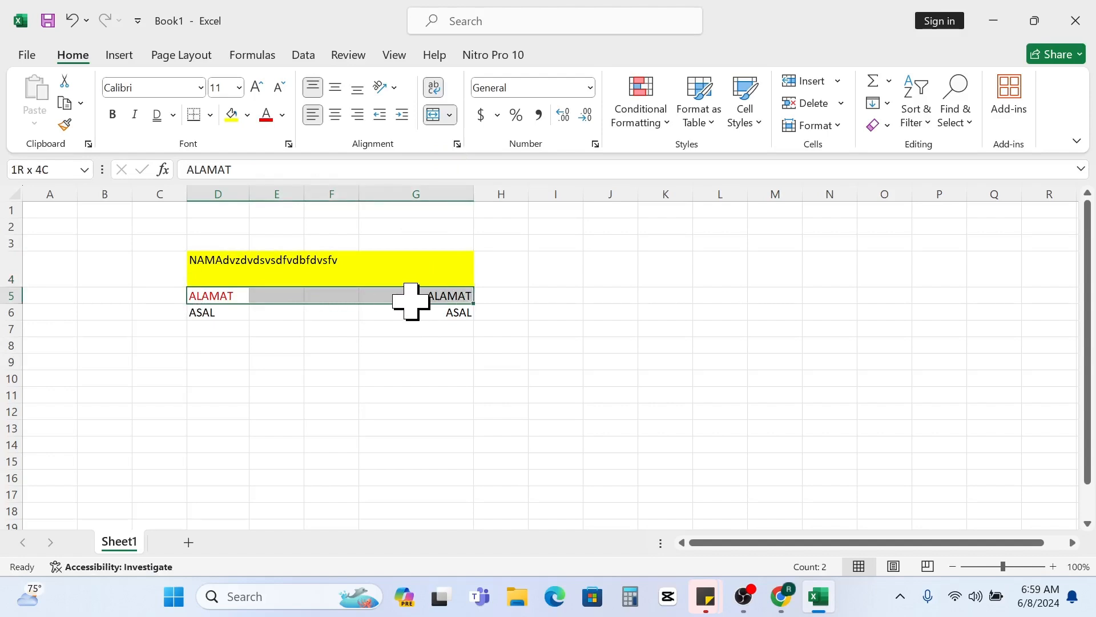
click(451, 115)
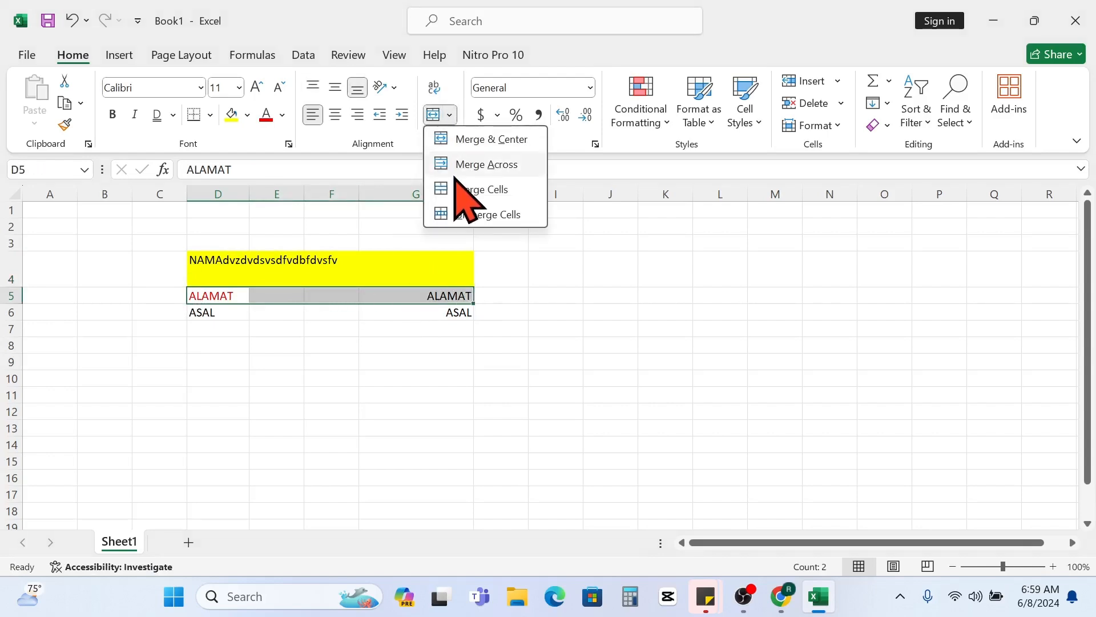
click(477, 138)
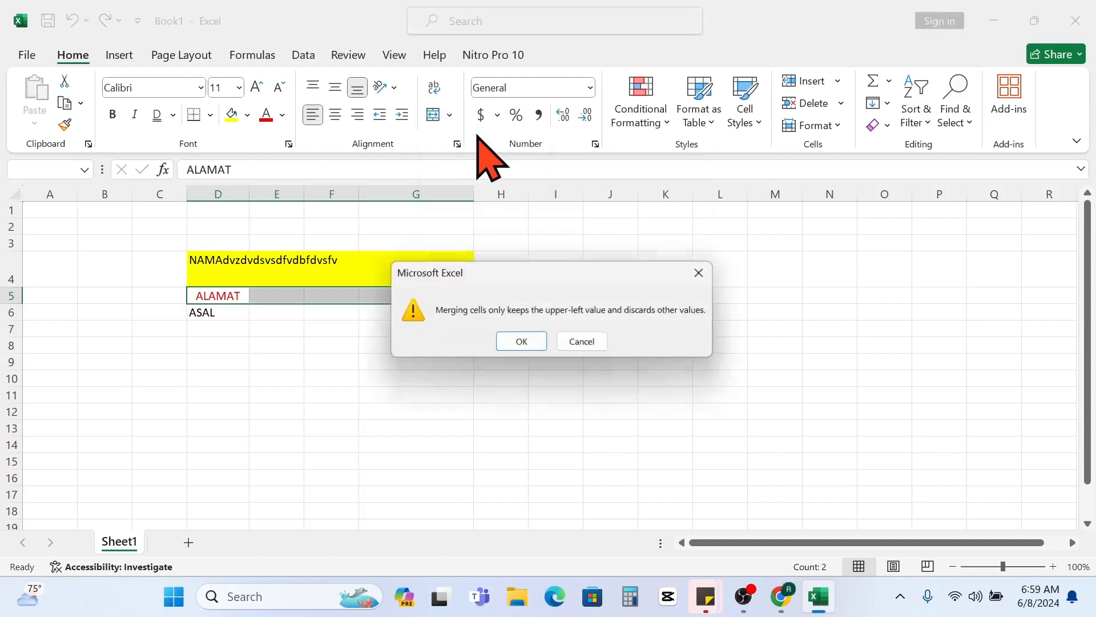
click(523, 343)
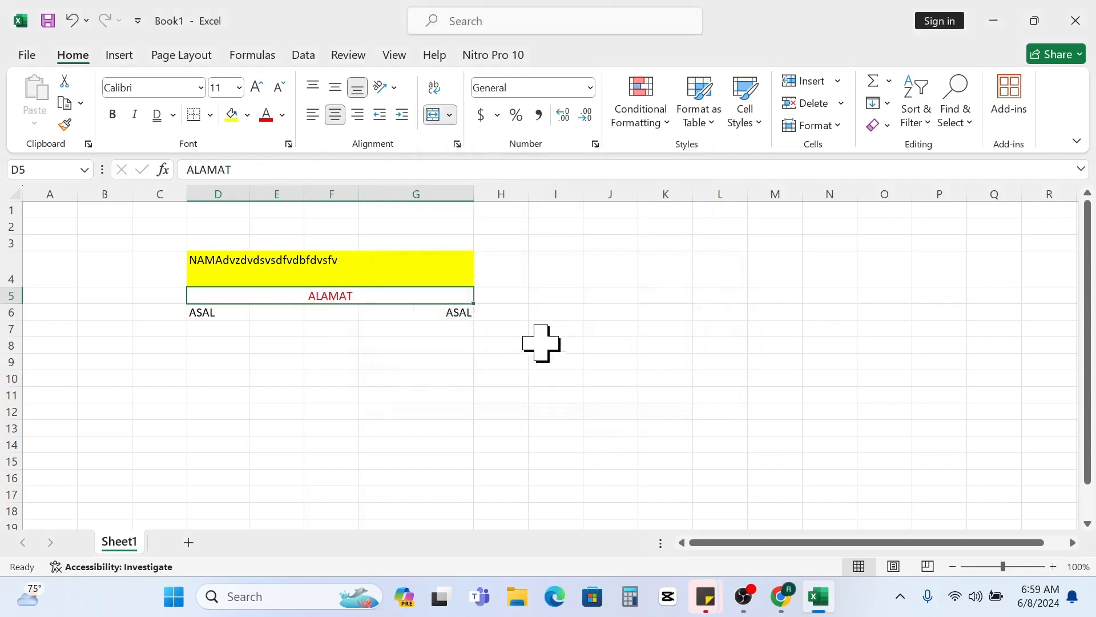
click(394, 311)
click(374, 295)
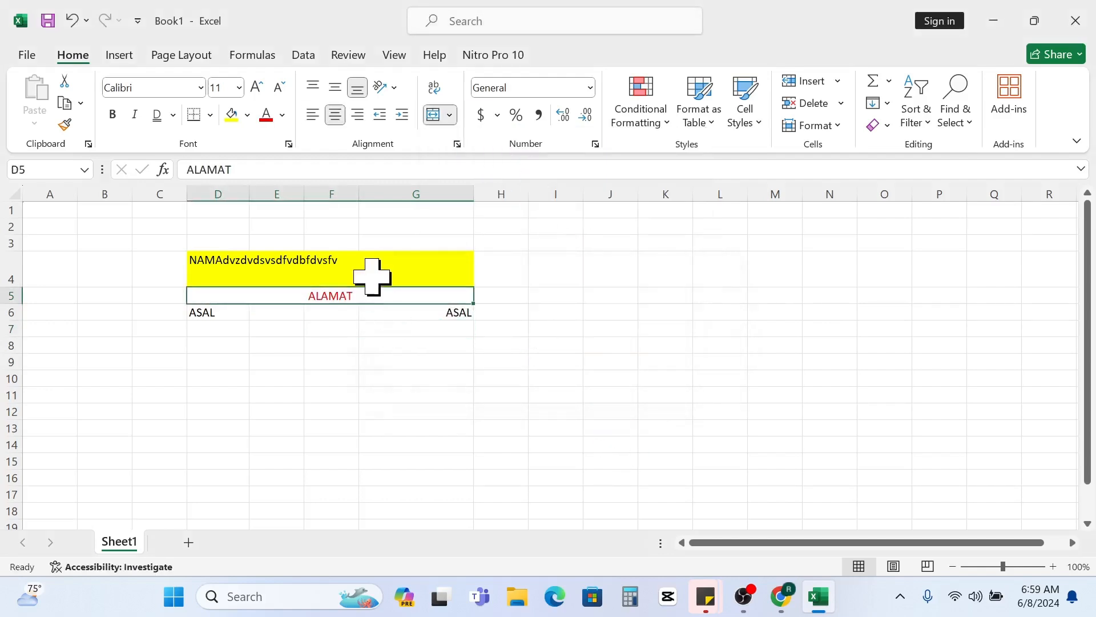
click(372, 274)
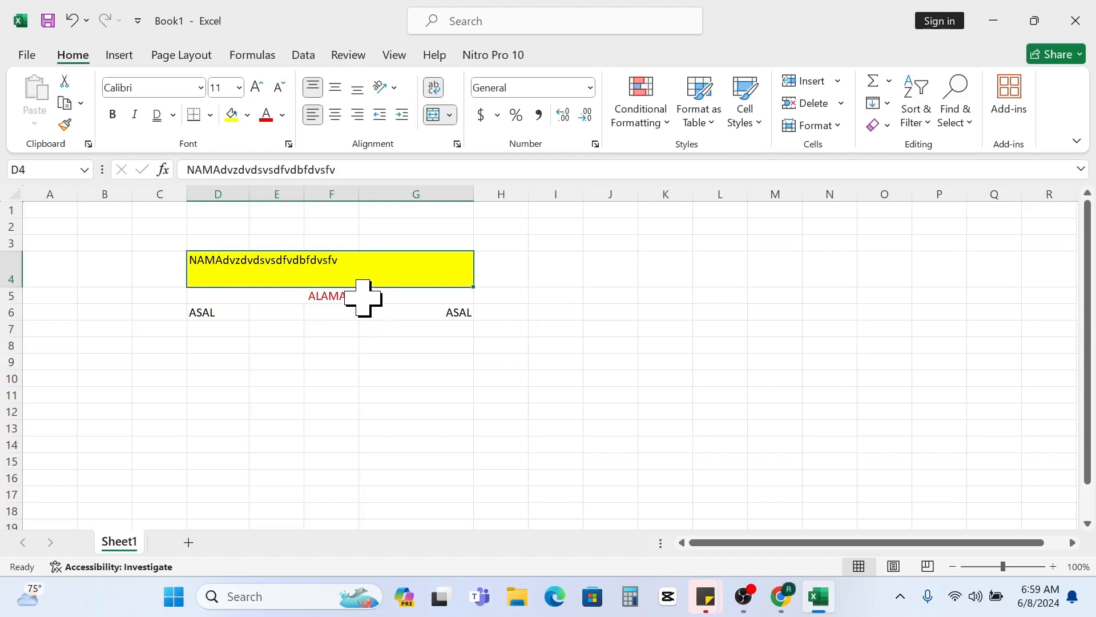
click(363, 296)
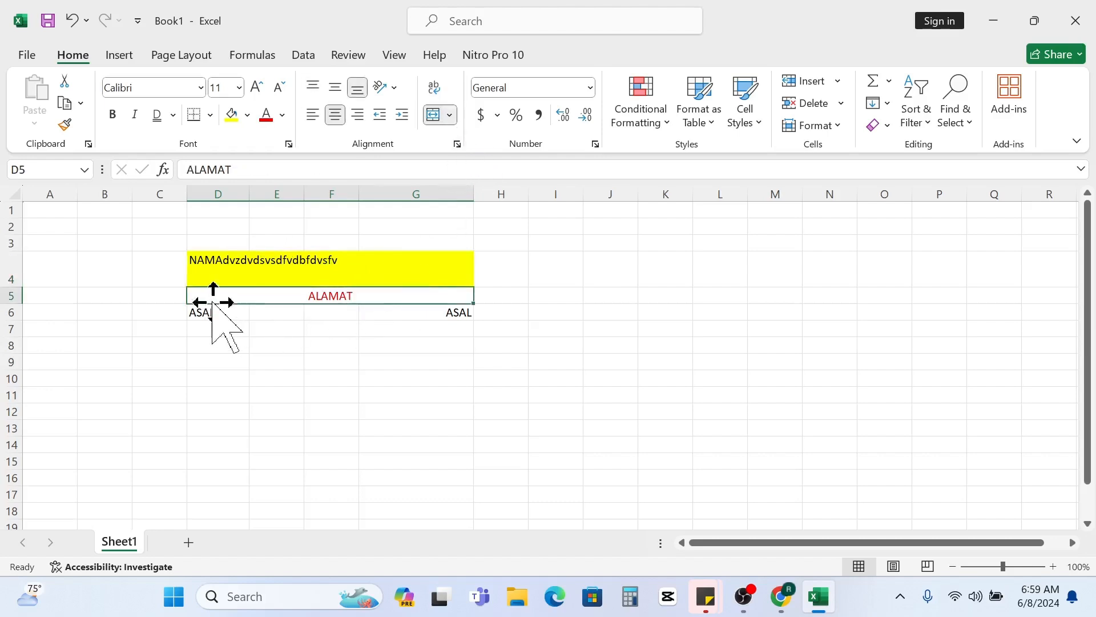
- Apply Merge Across to the range D6:G6, keeping only the upper-left value, and undo the merge
drag(214, 313, 426, 319)
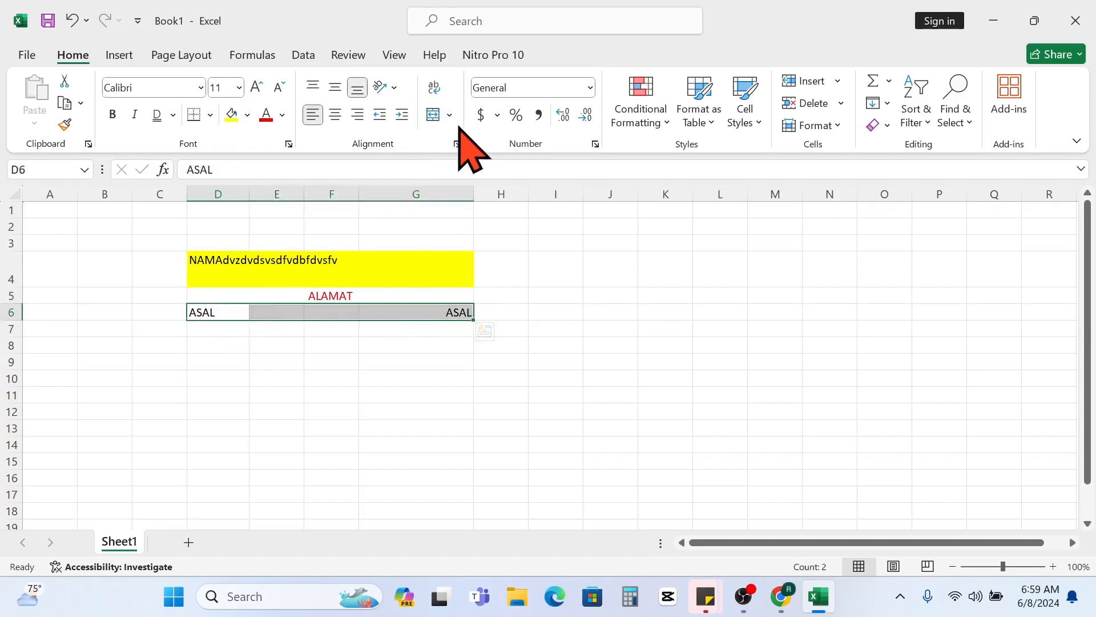
click(450, 115)
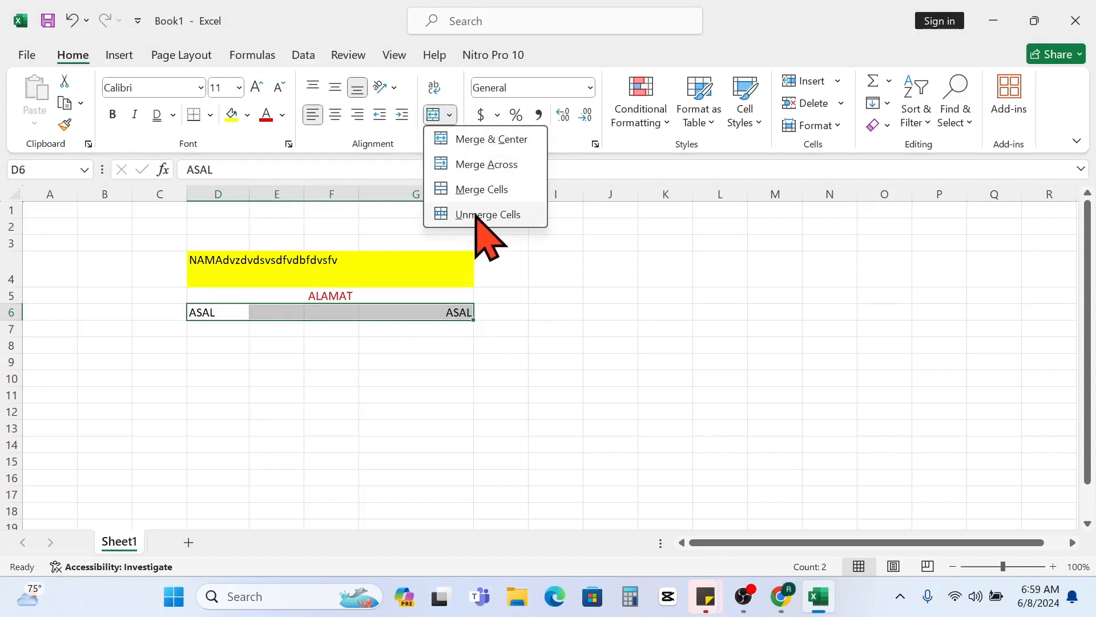
click(484, 166)
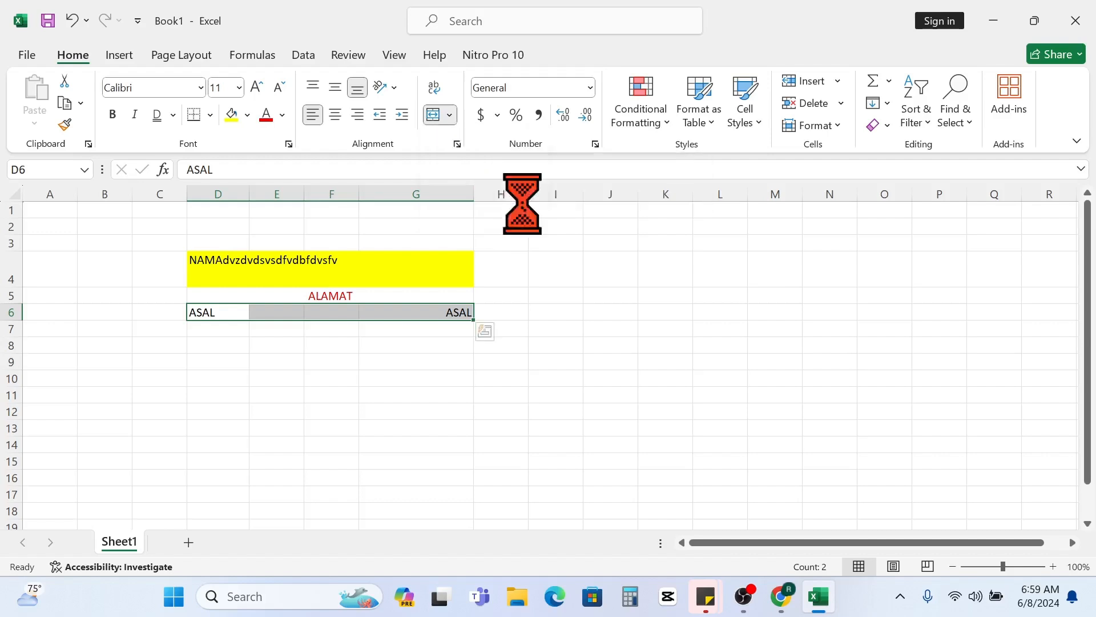
click(547, 344)
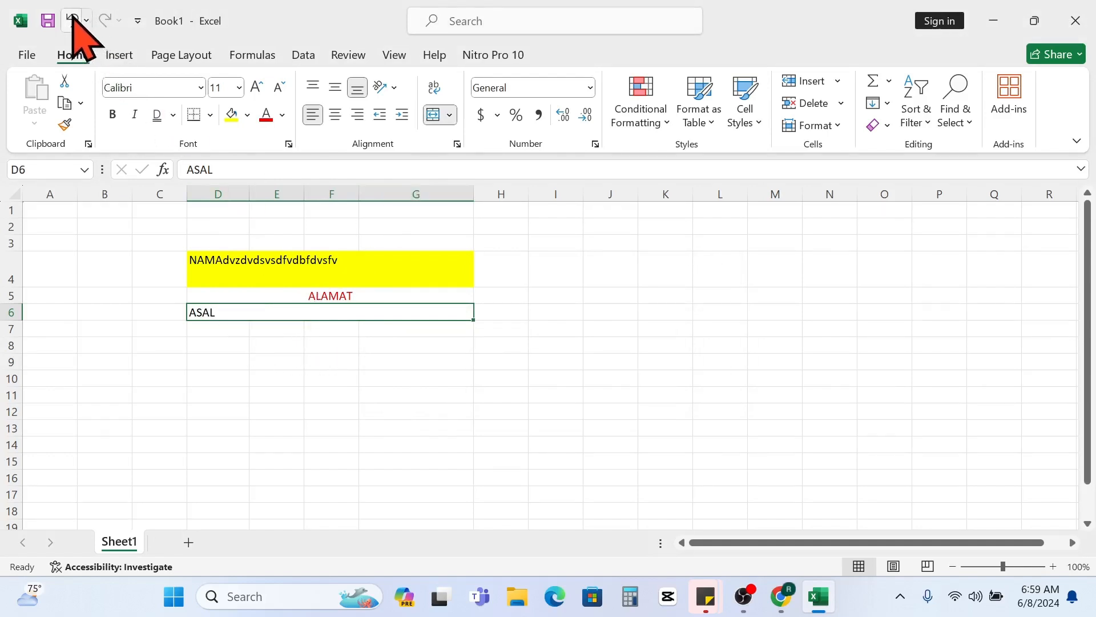
click(72, 21)
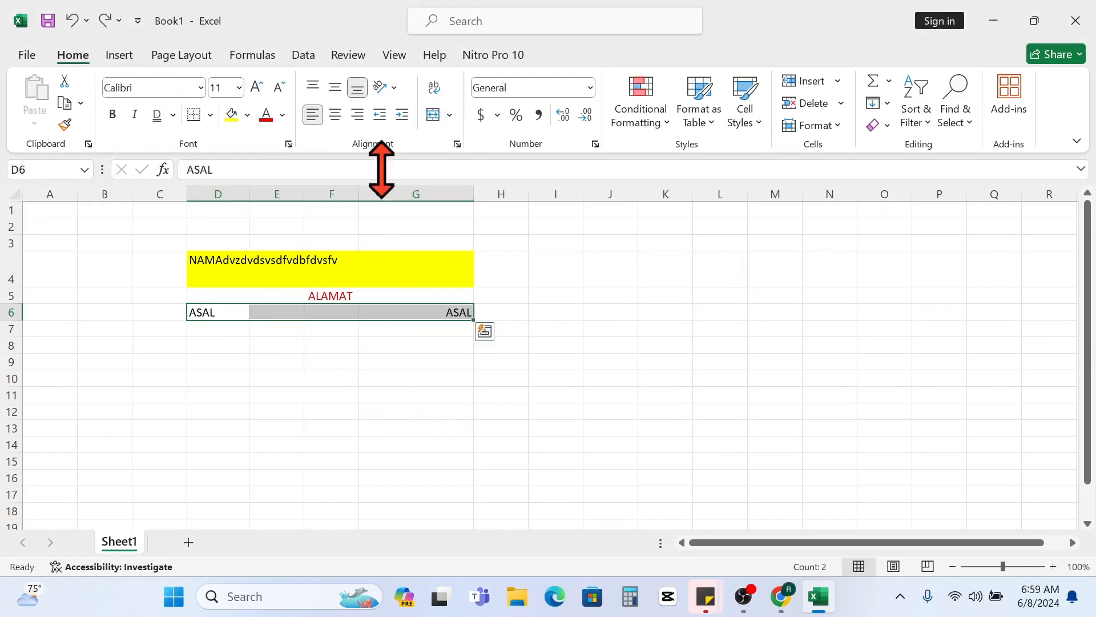
- Unmerge the yellow merged cell in row 4 back into separate cells D4 to G4
click(450, 115)
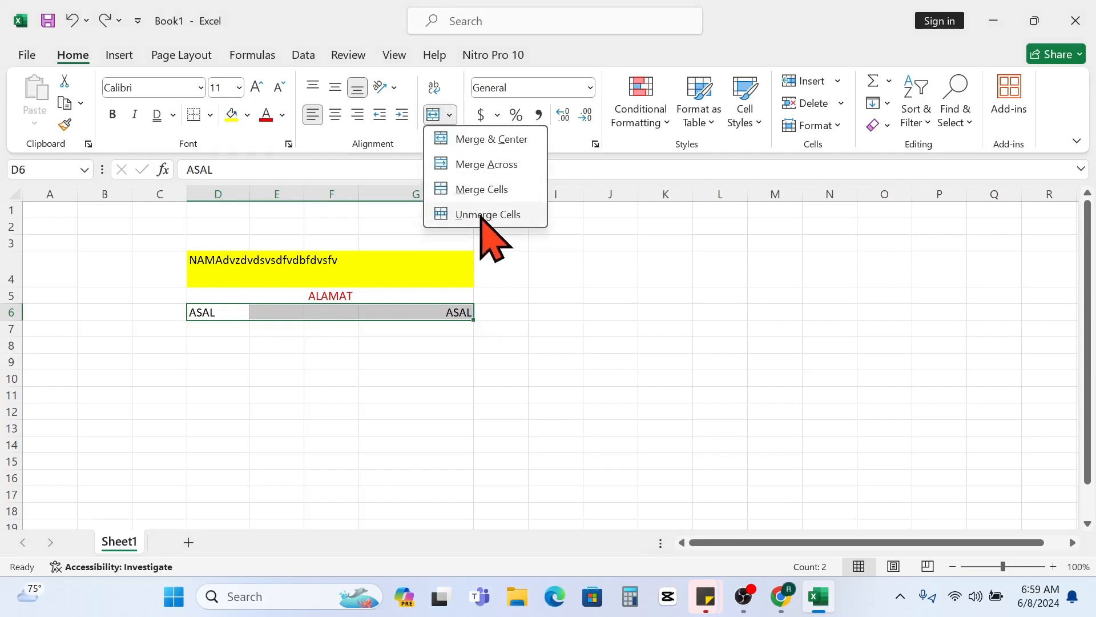
click(403, 262)
click(404, 263)
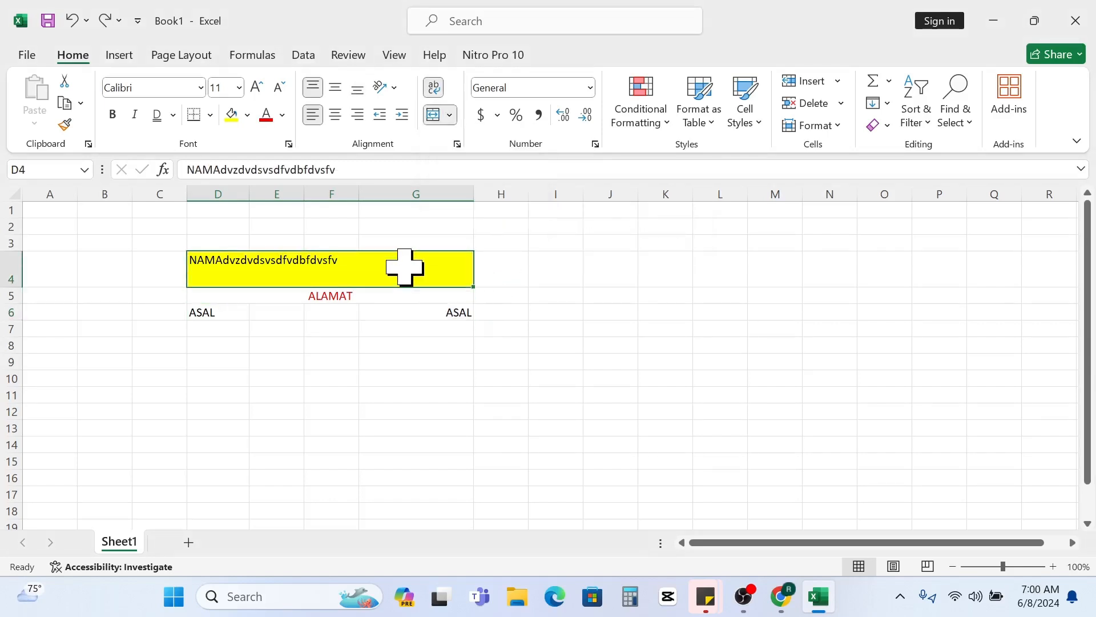
click(449, 115)
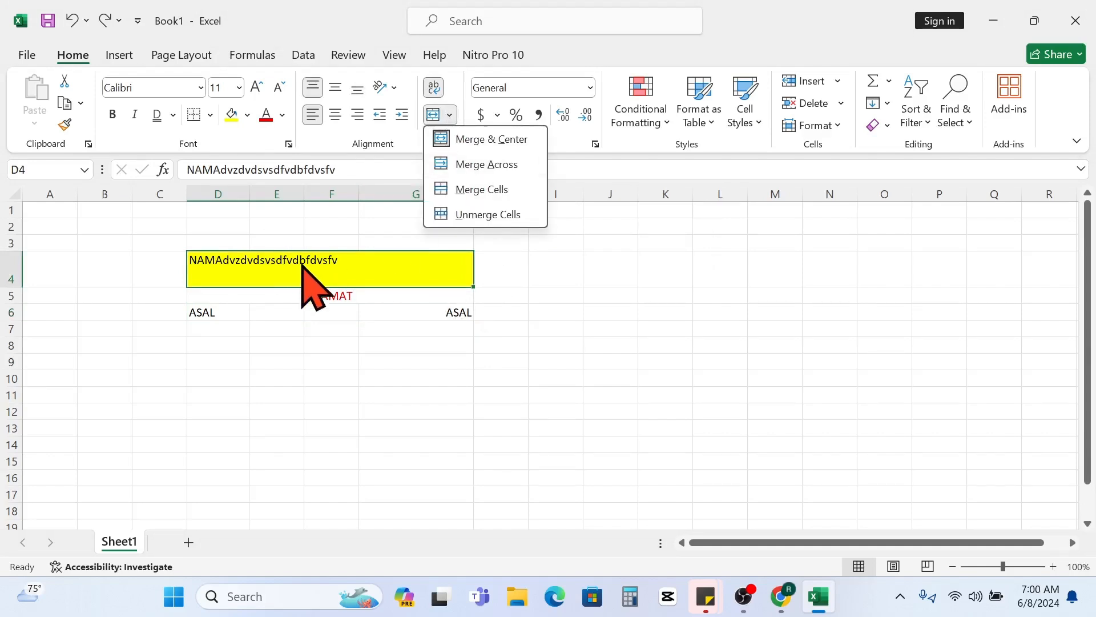
click(489, 215)
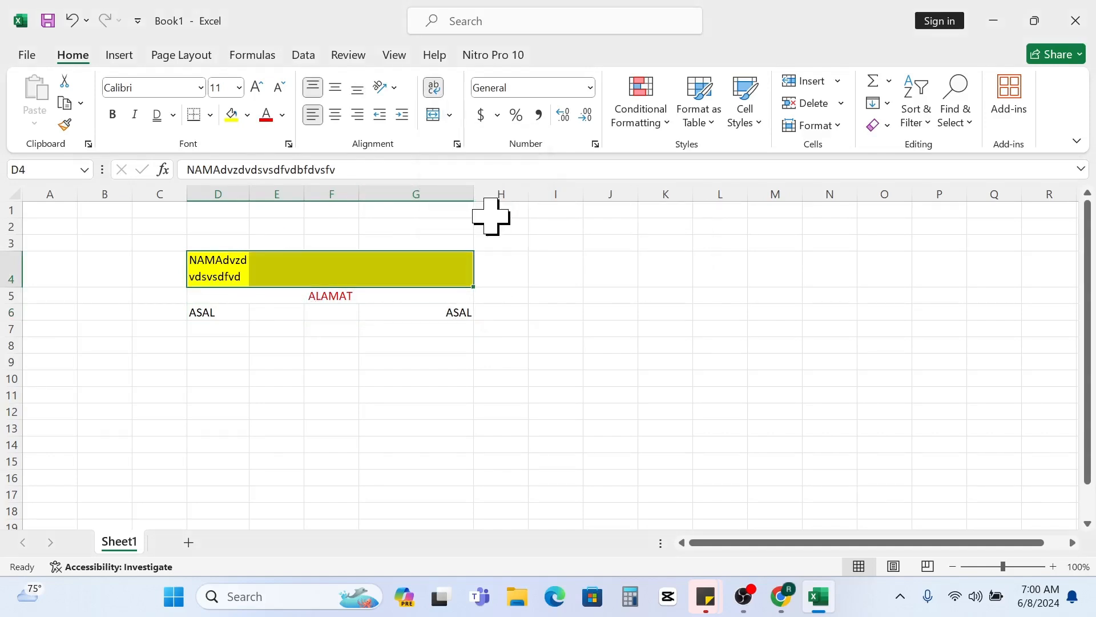
click(392, 327)
drag(278, 268, 413, 275)
click(413, 313)
- Unmerge the ALAMAT cell in row 5 back into separate cells D5 to G5
click(277, 292)
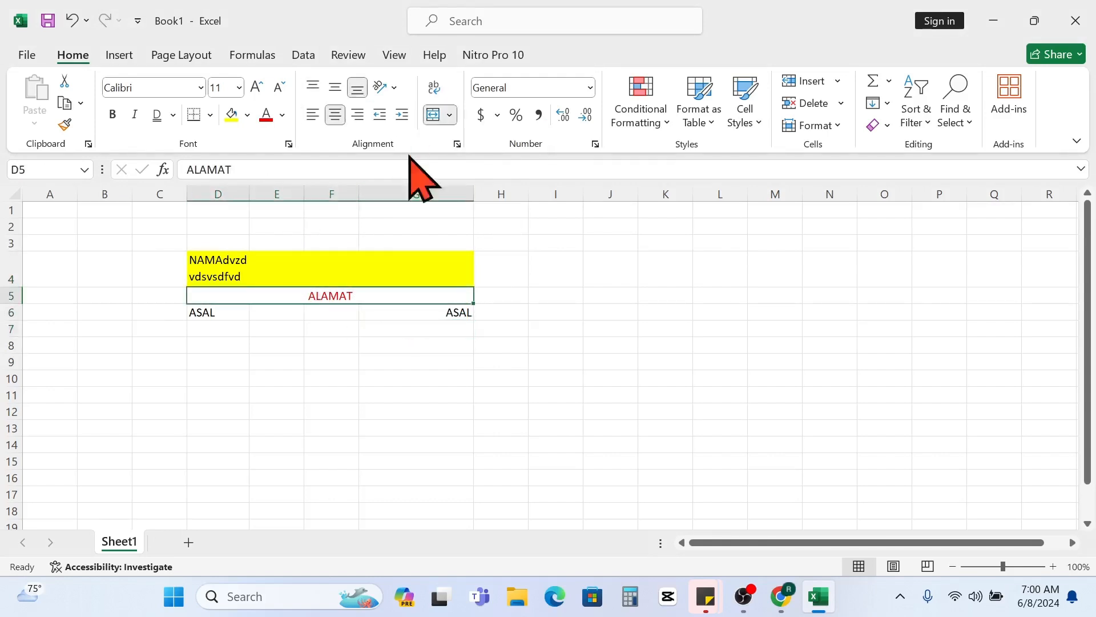
click(451, 111)
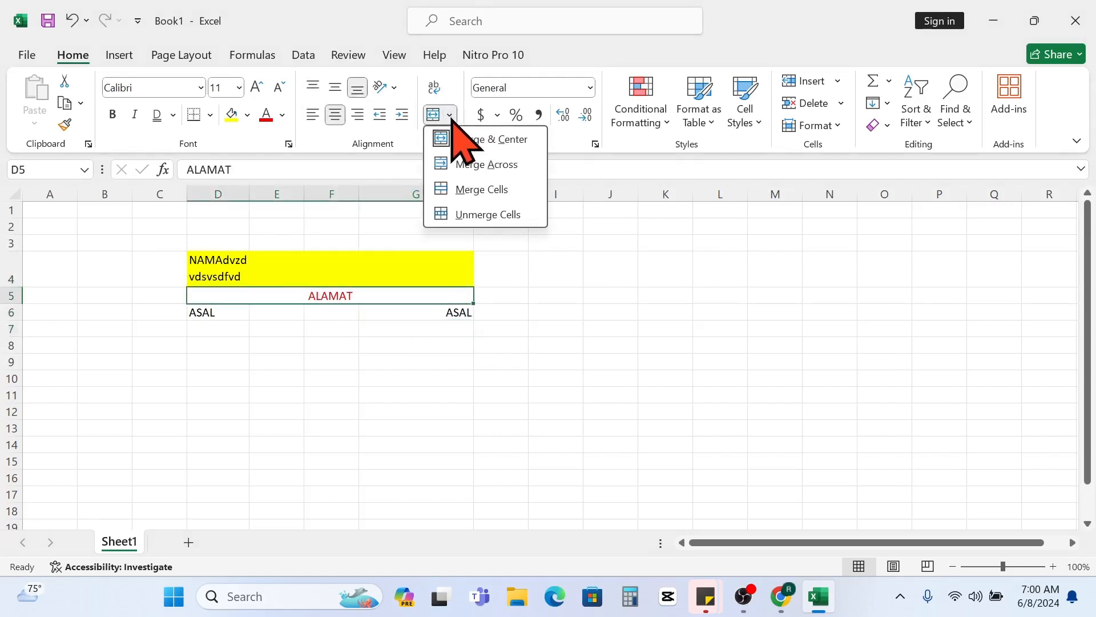
click(489, 214)
click(421, 345)
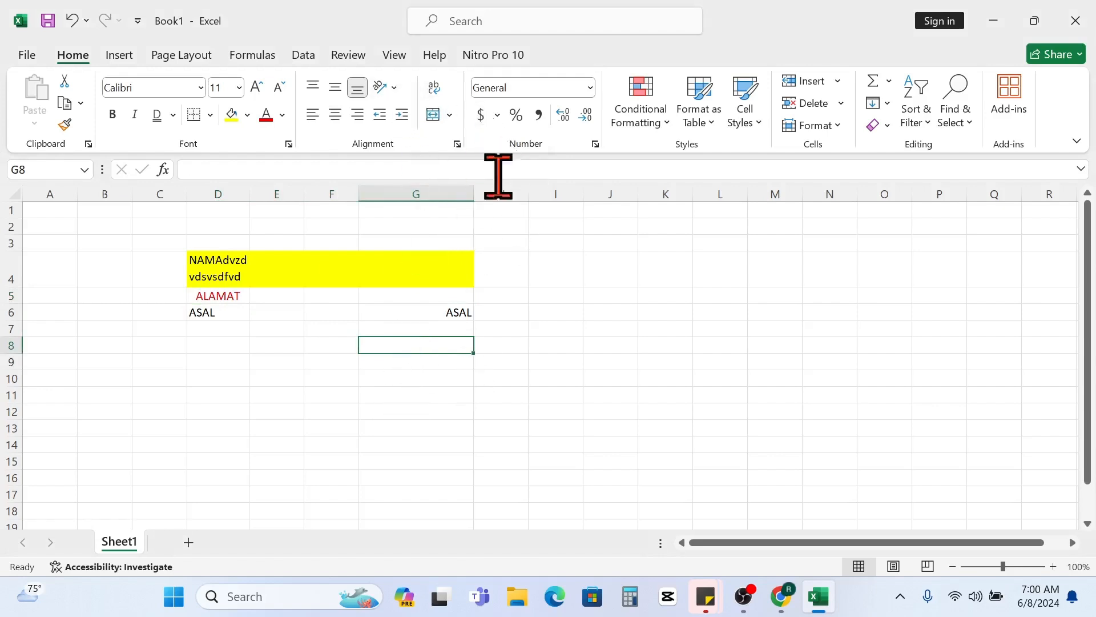
- Examine the available number formats, such as Currency, Accounting and dates, for the table cells starting at D4
click(538, 88)
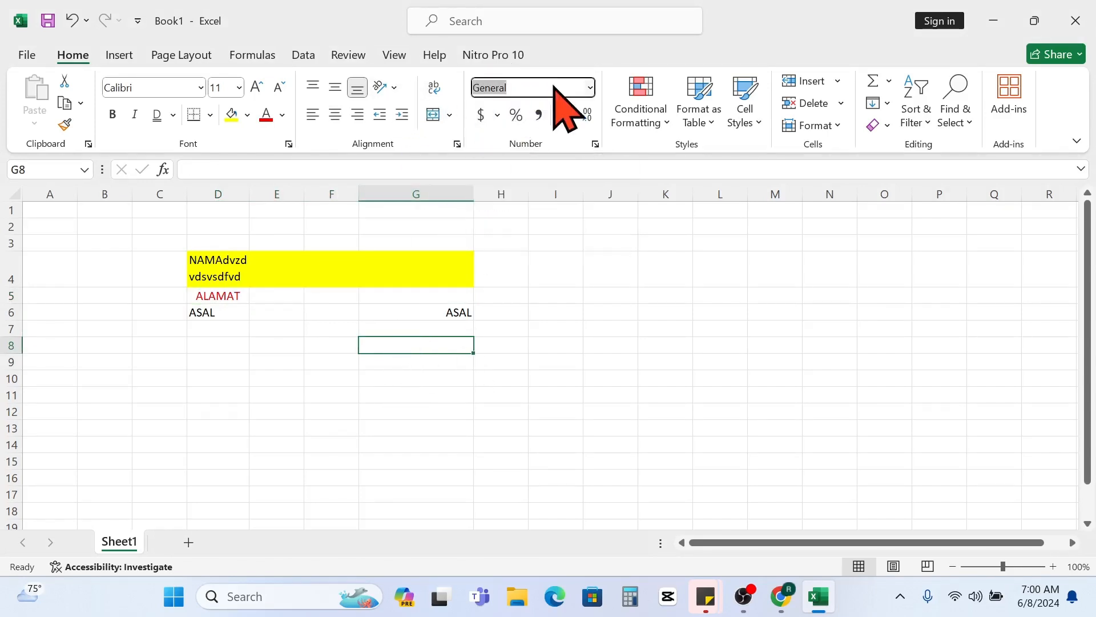
click(591, 87)
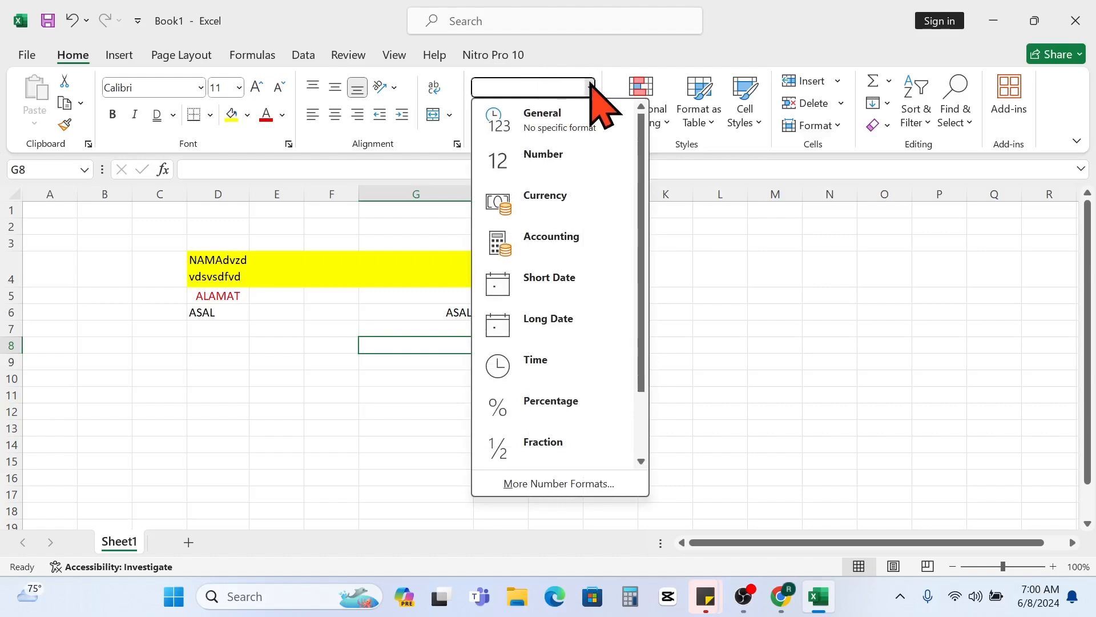
click(710, 328)
click(269, 269)
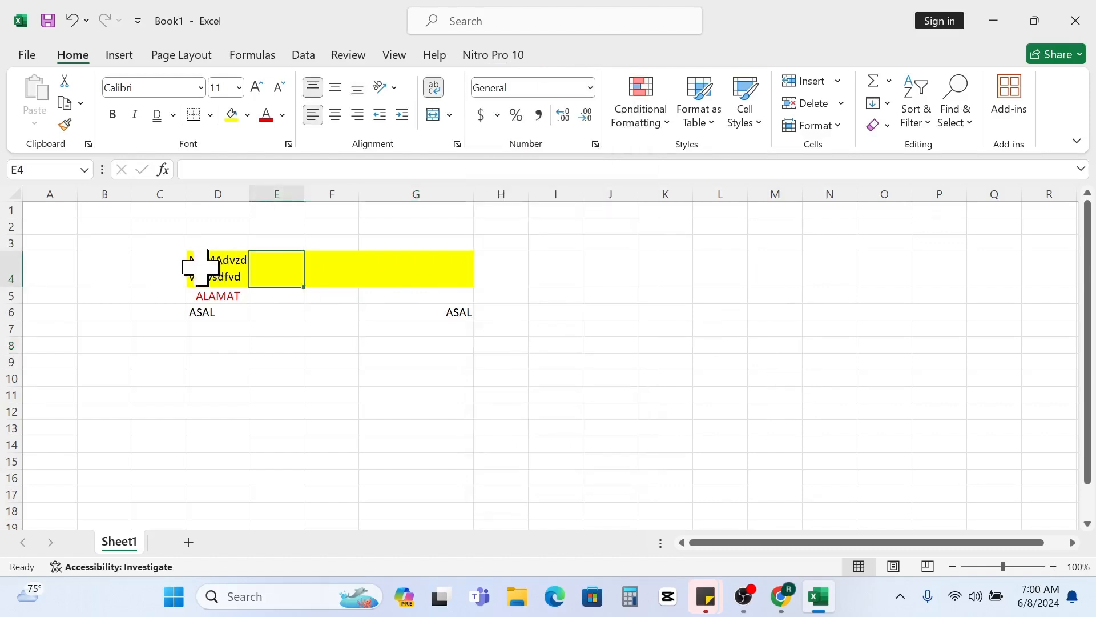
drag(201, 267, 443, 312)
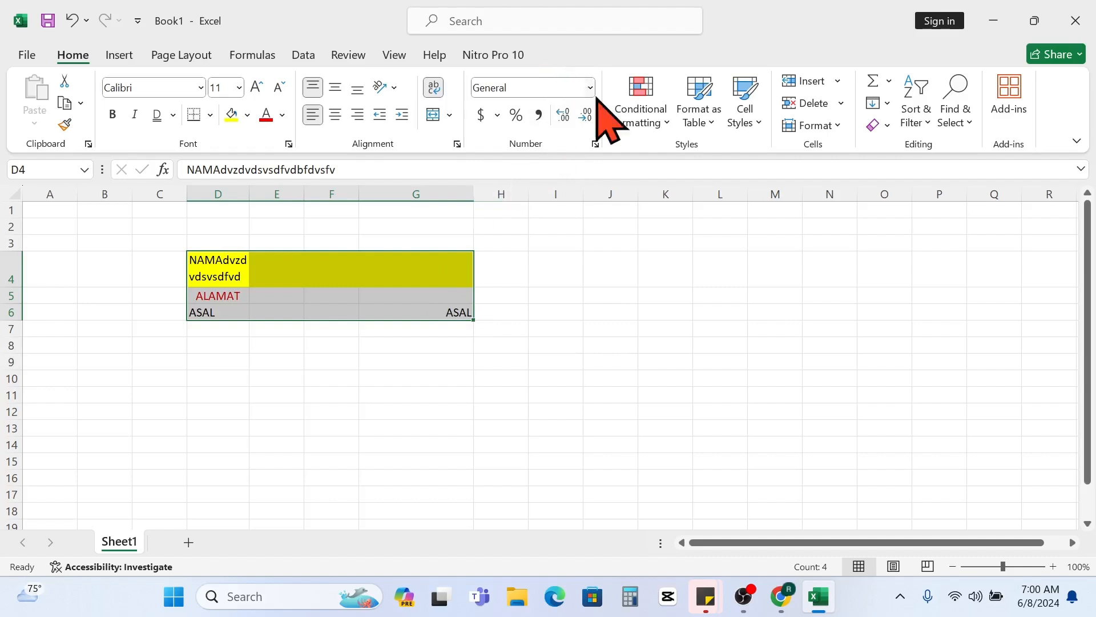
click(369, 329)
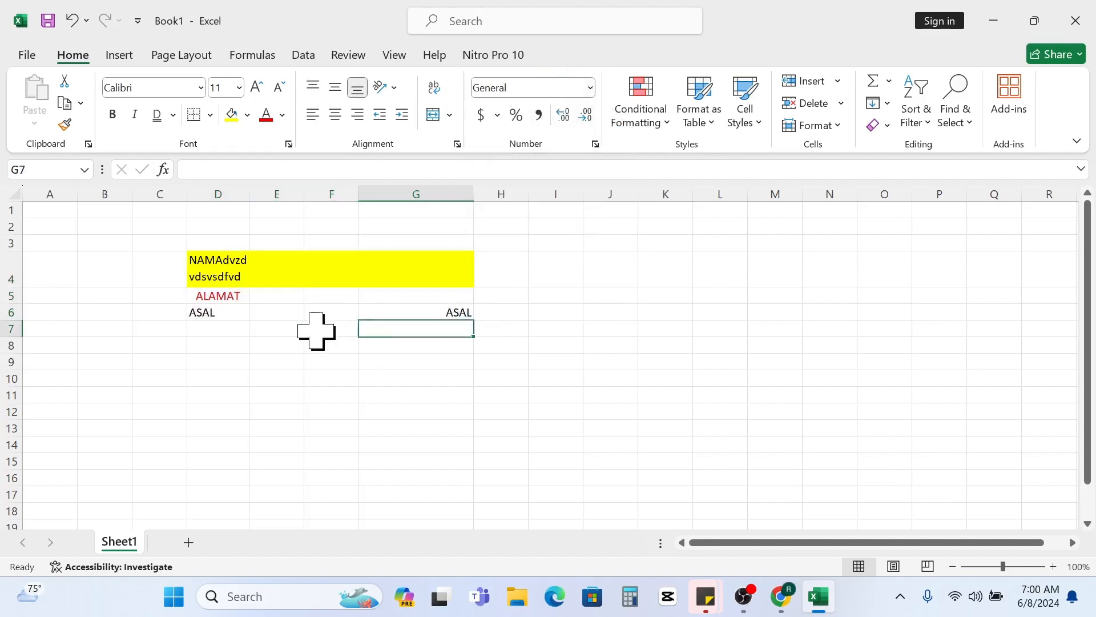
click(201, 329)
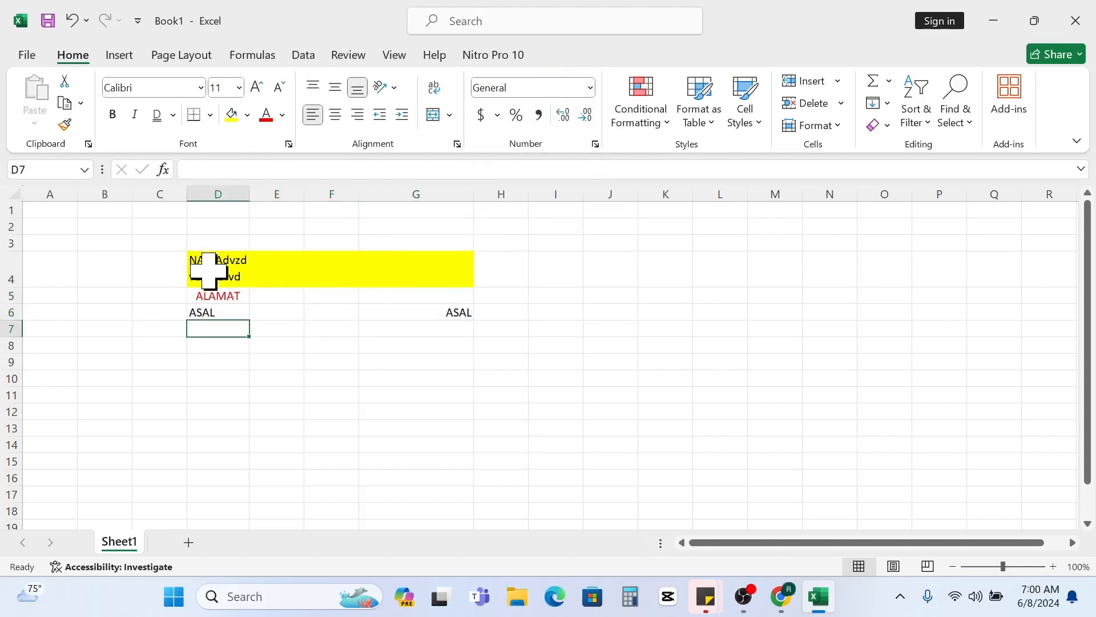
drag(208, 271, 471, 334)
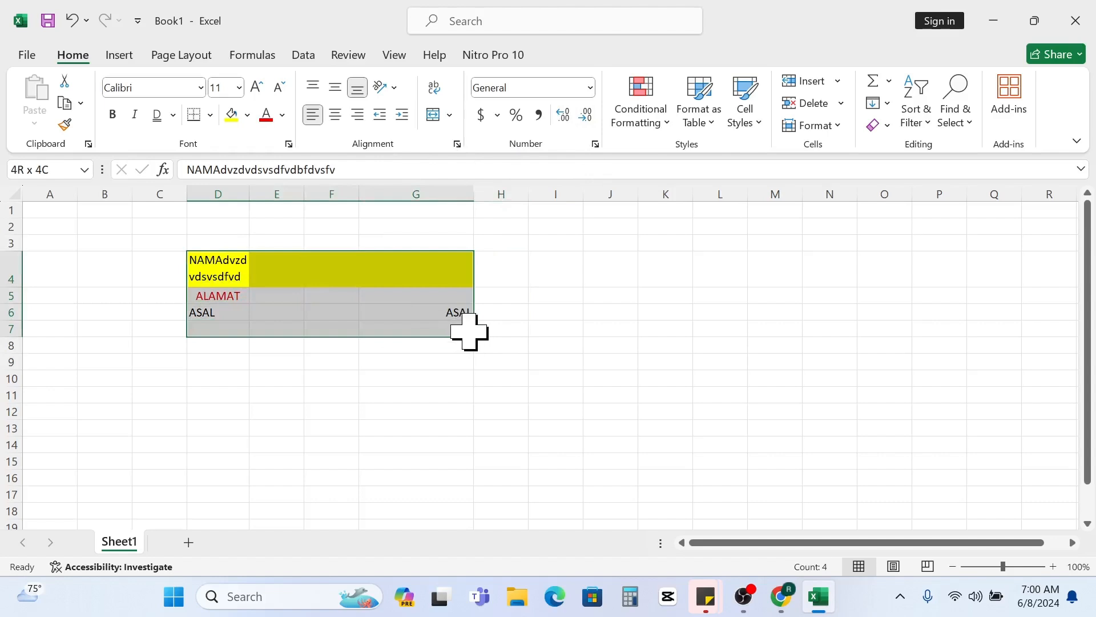
click(590, 89)
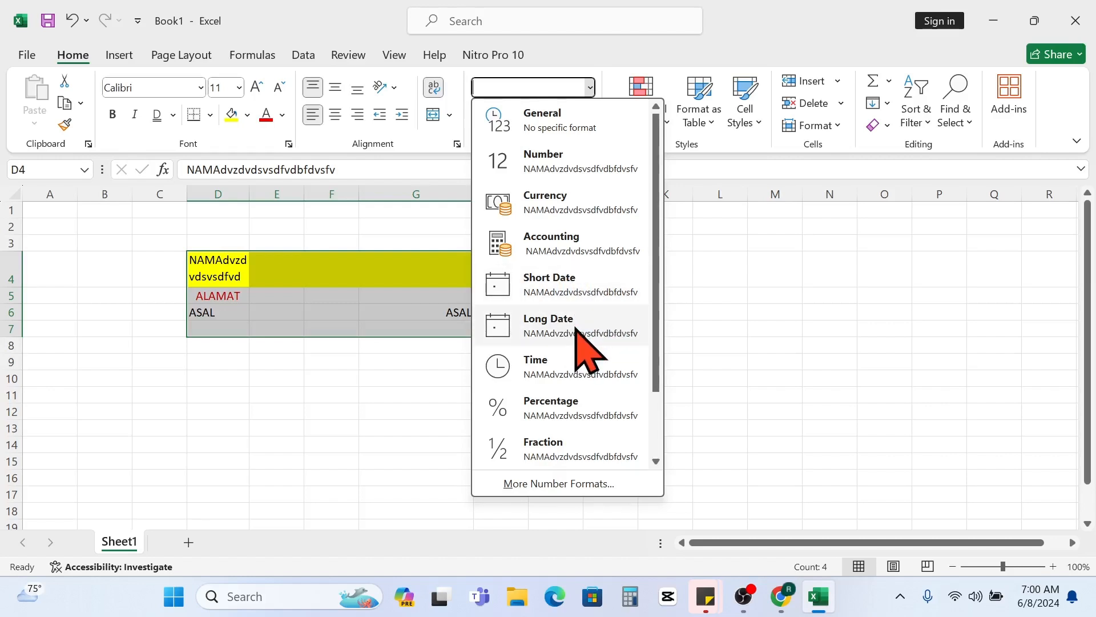
click(400, 366)
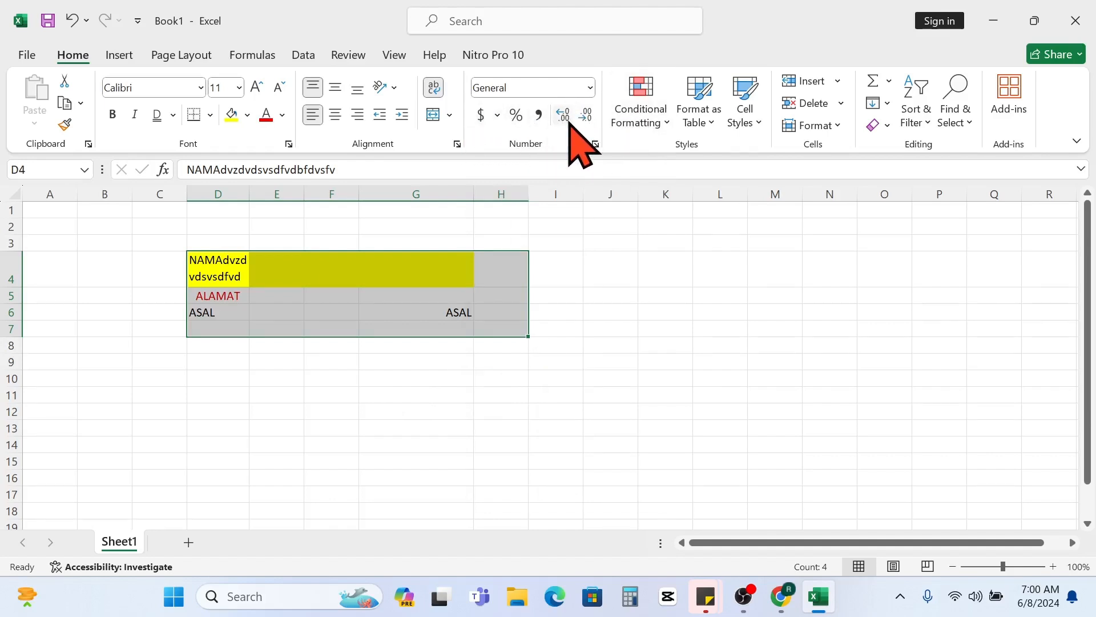
click(423, 345)
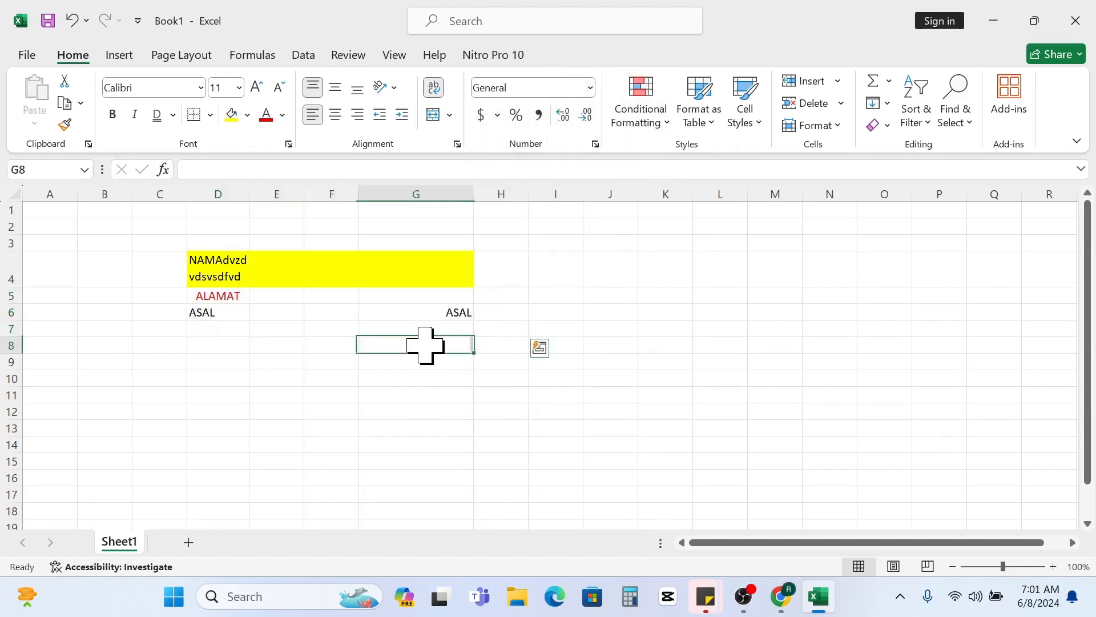
- Enter the number 20000 in cell D8
click(229, 349)
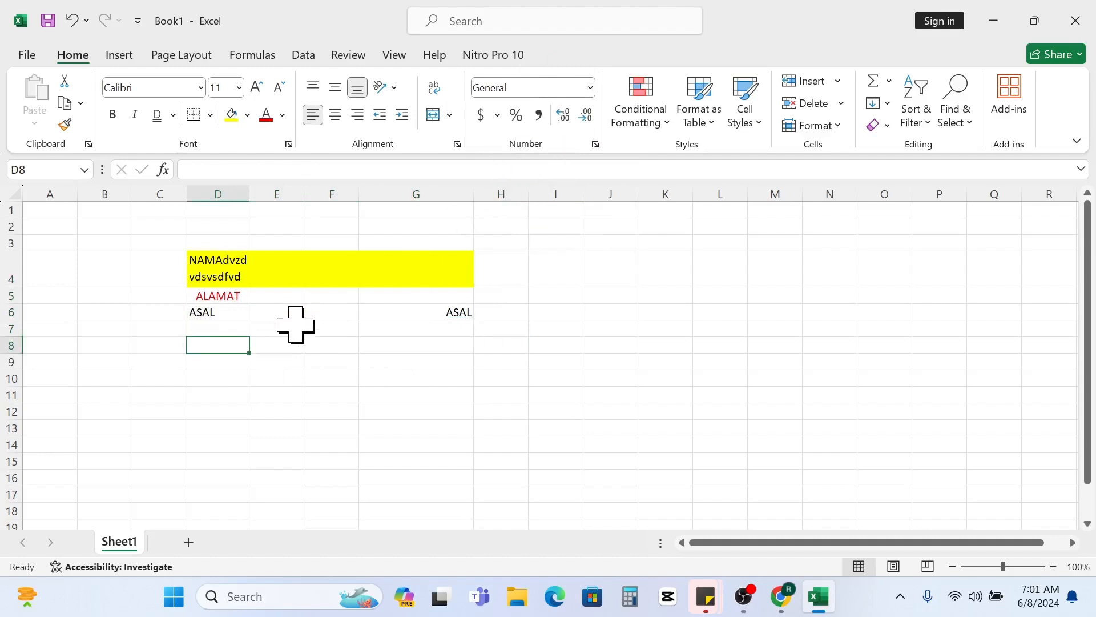
text(20000)
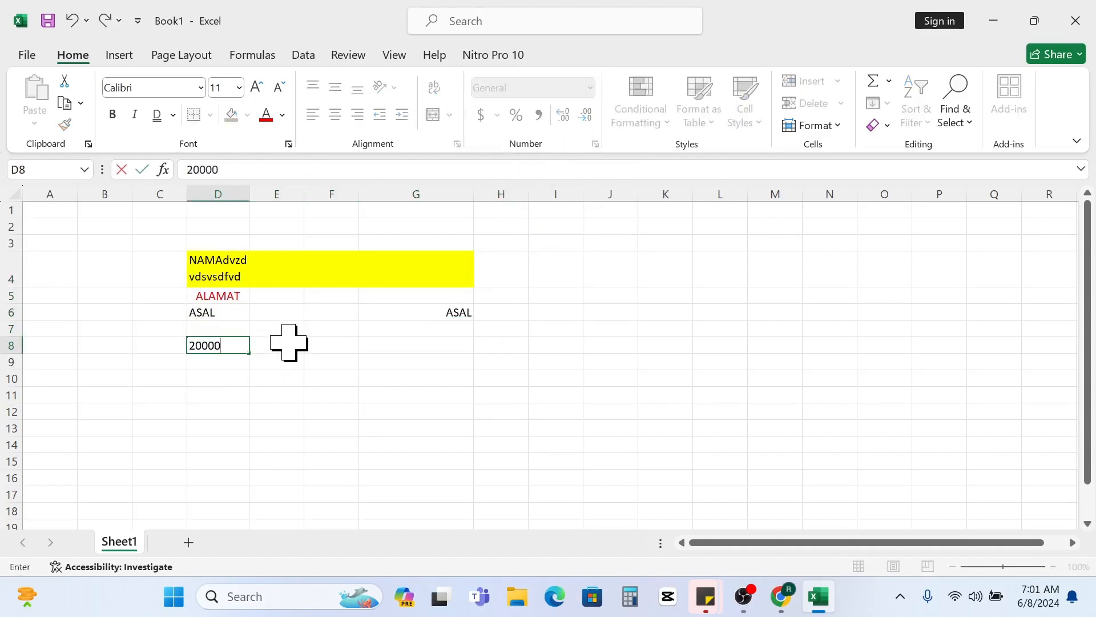
key(Return)
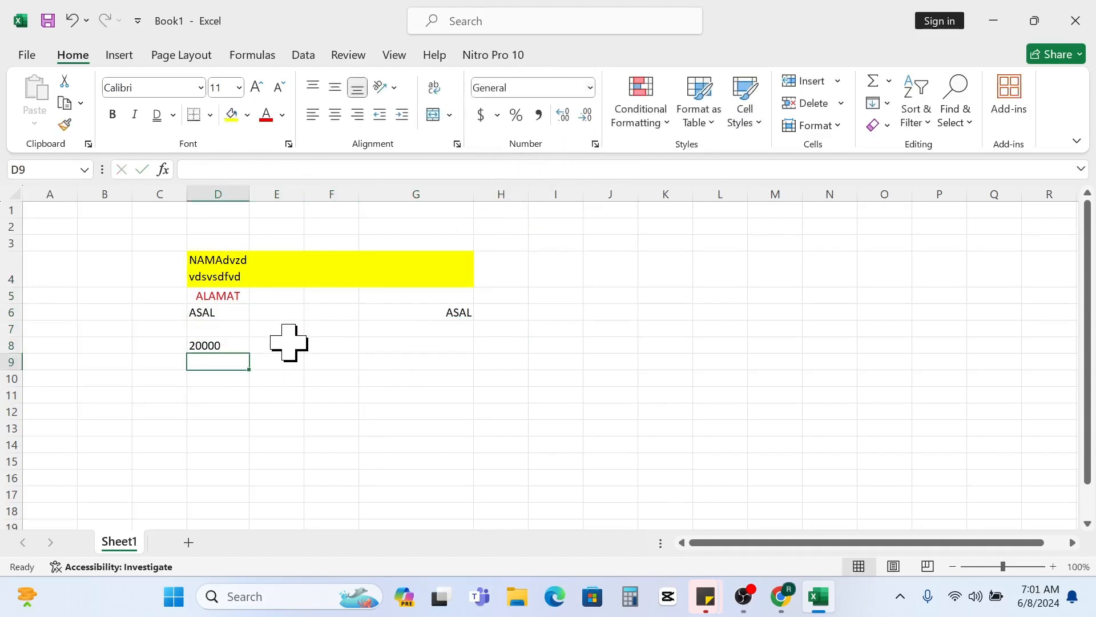
- Choose an Accounting number format with the Rp Indonesian currency symbol for cell D8
click(216, 346)
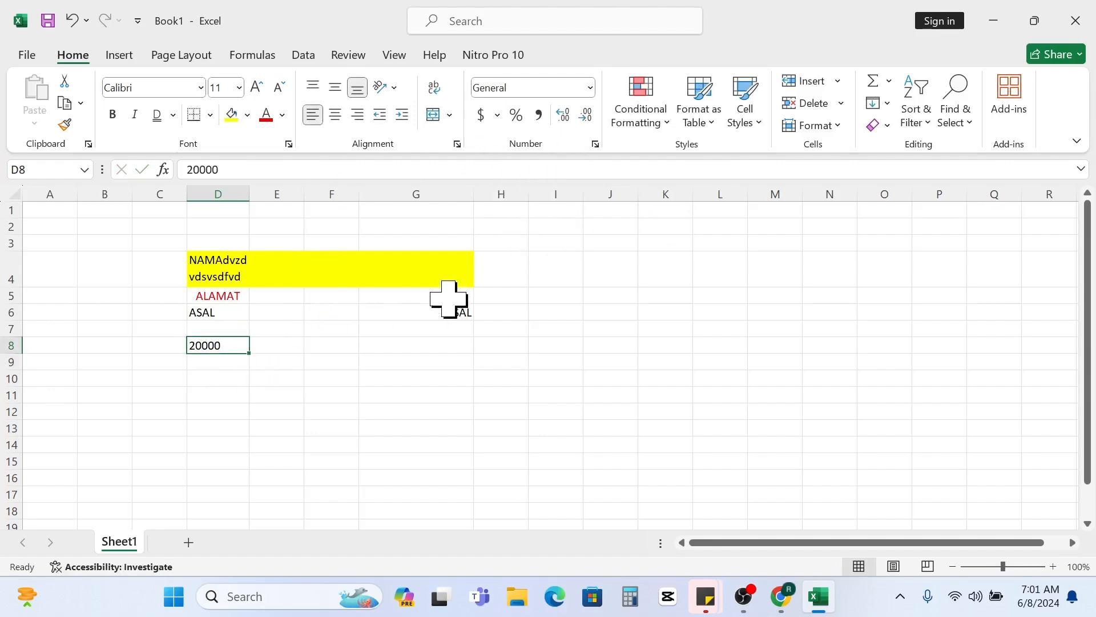
click(498, 116)
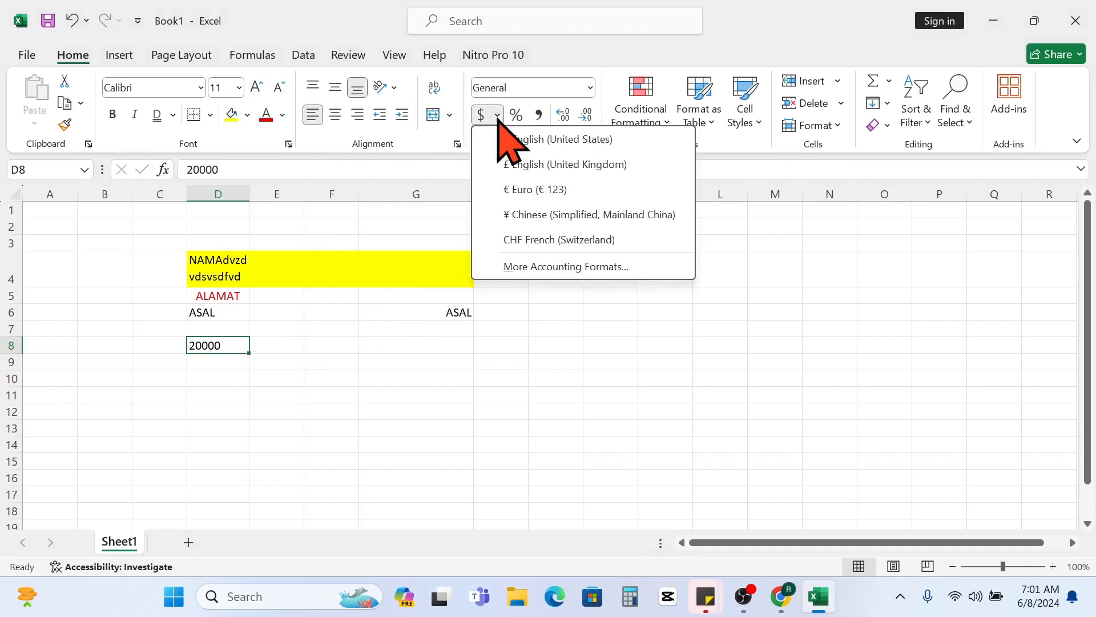
click(559, 266)
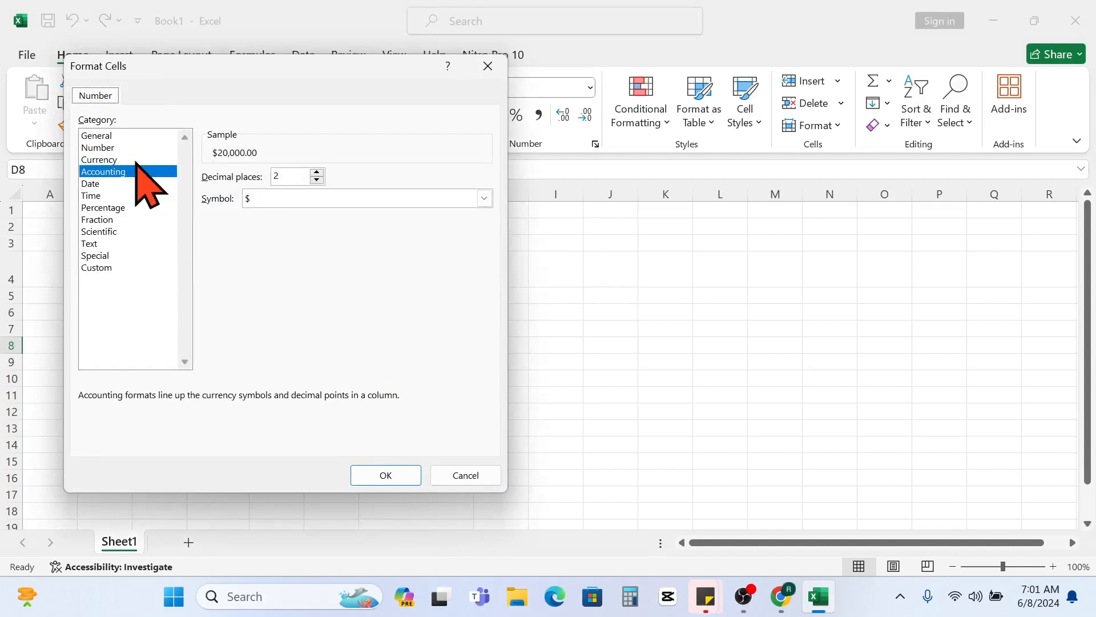
click(402, 199)
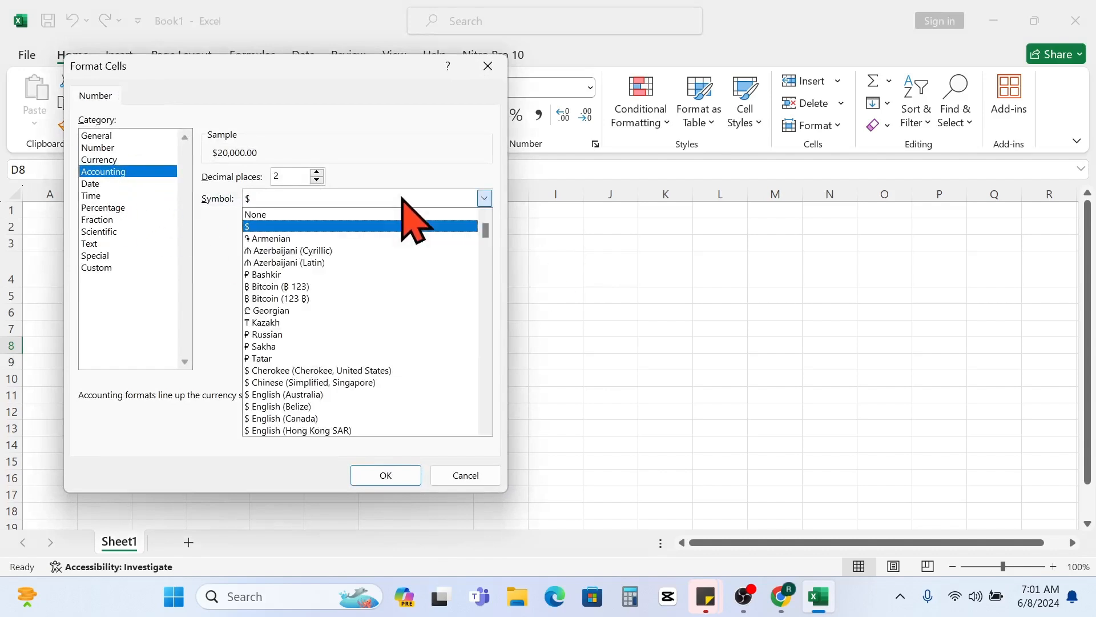
scroll(390, 290, down, 2)
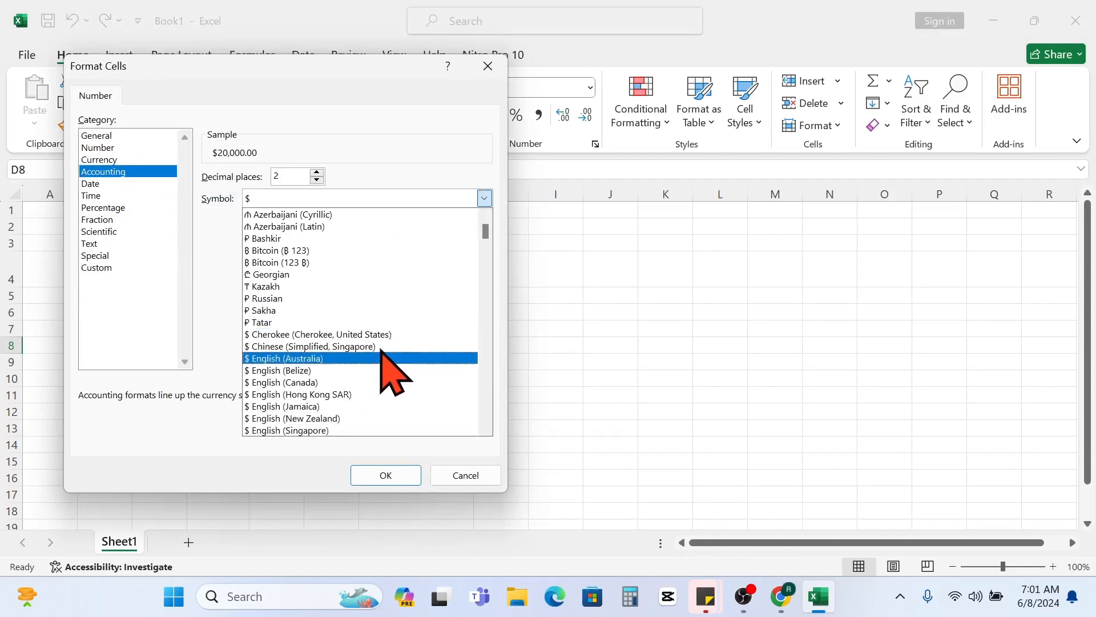
scroll(371, 356, down, 7)
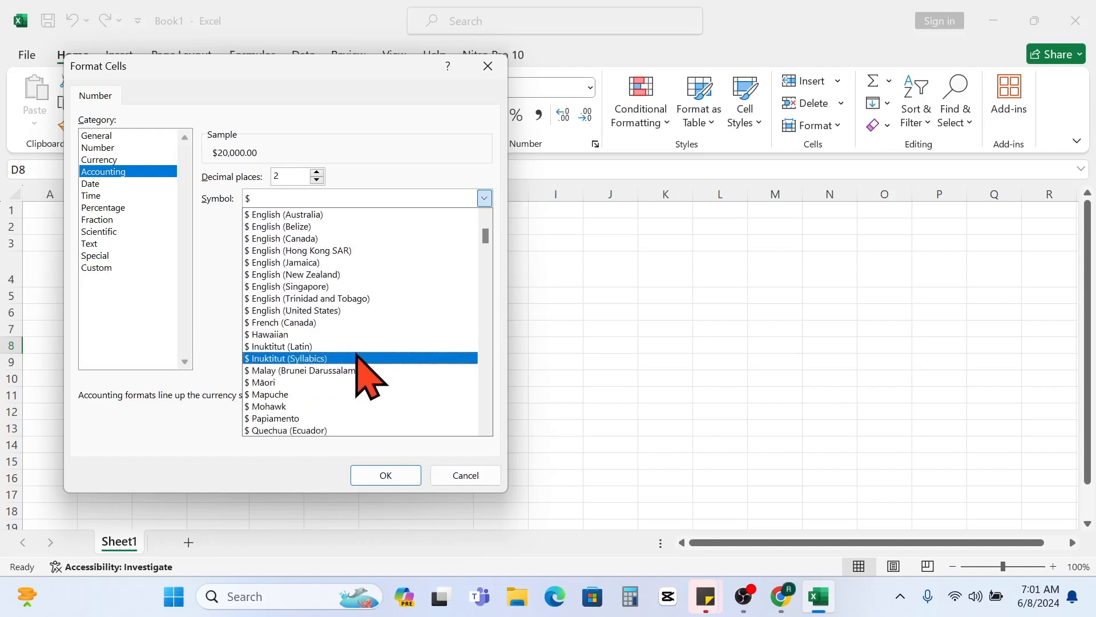
scroll(361, 355, down, 10)
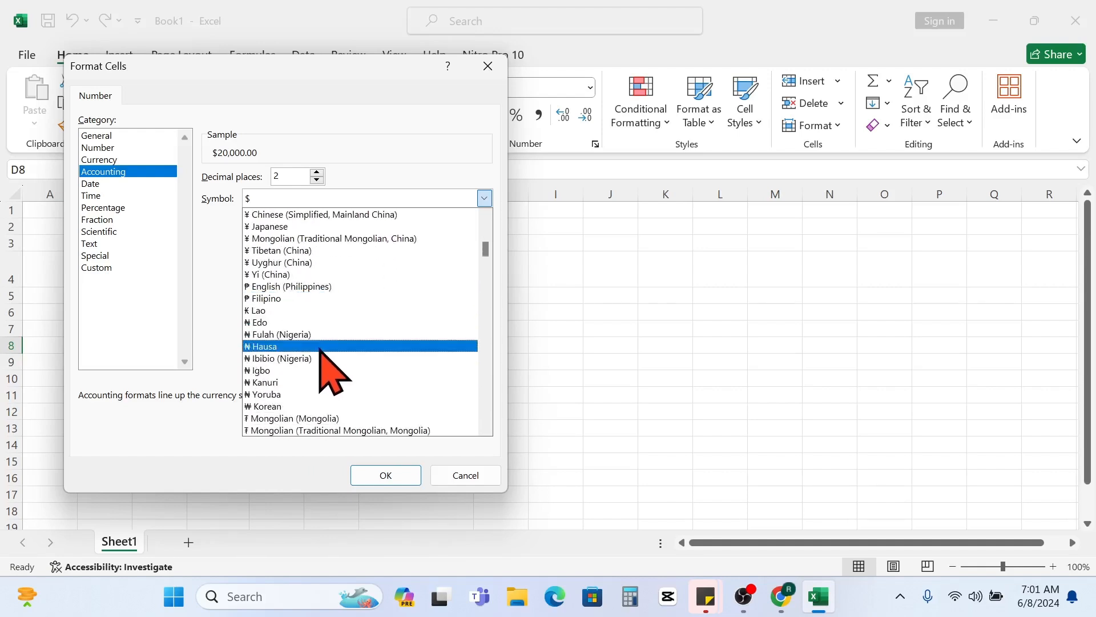
scroll(322, 349, down, 8)
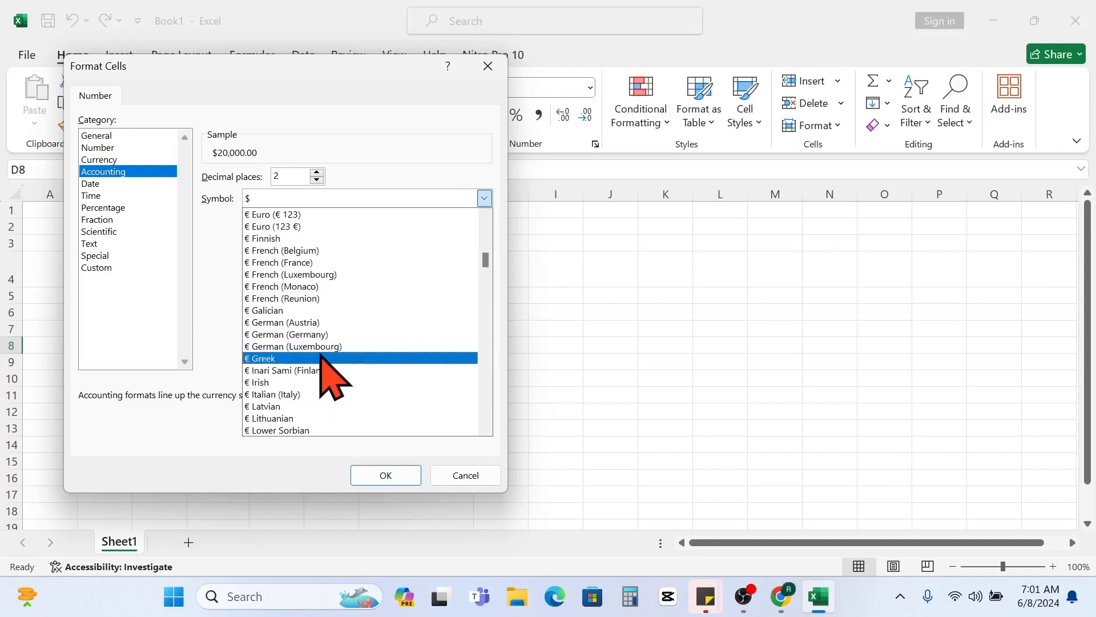
scroll(305, 376, down, 2)
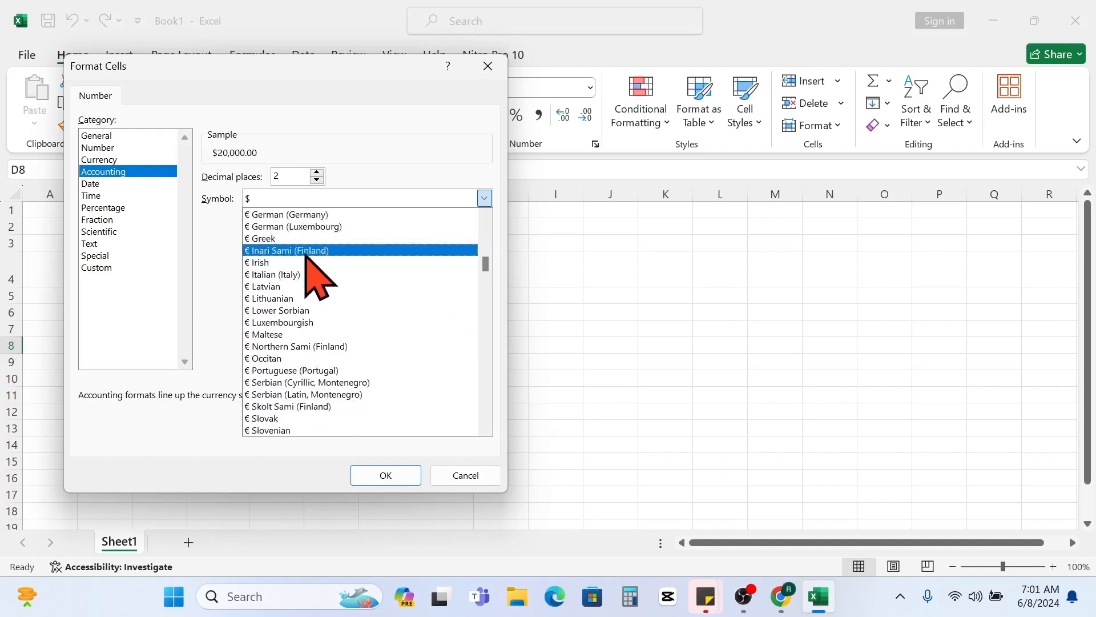
scroll(307, 255, down, 4)
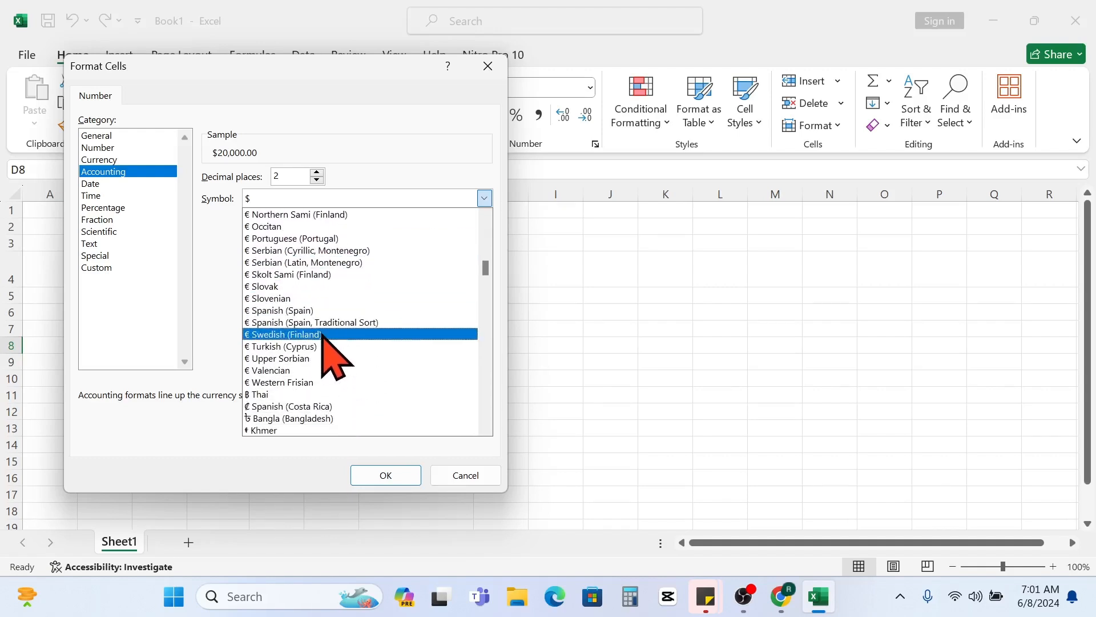
scroll(328, 337, down, 1)
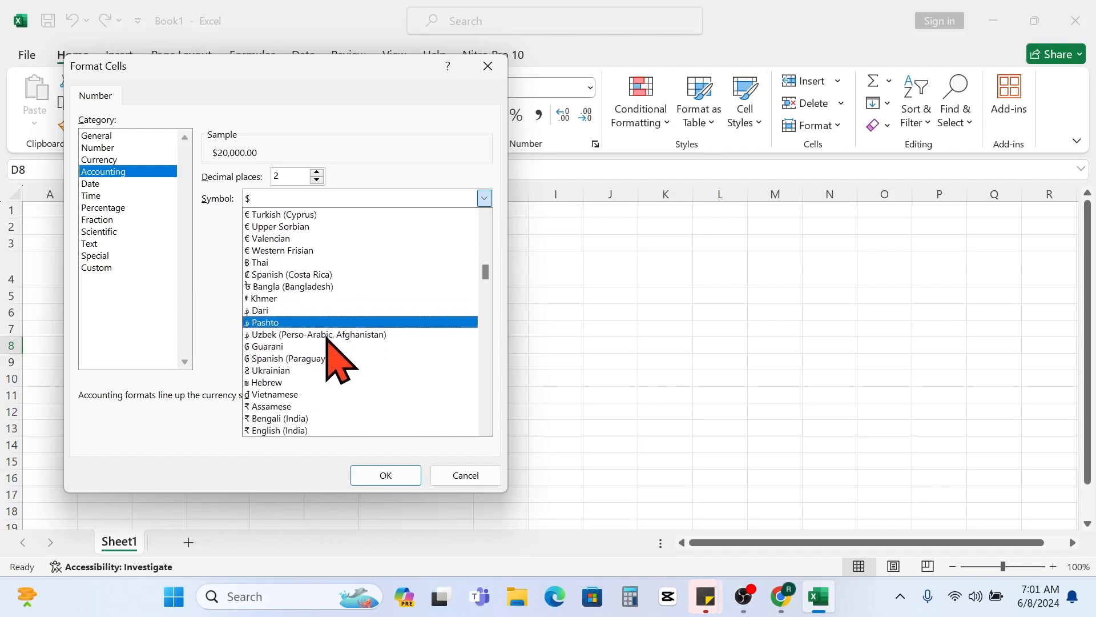
scroll(327, 337, down, 4)
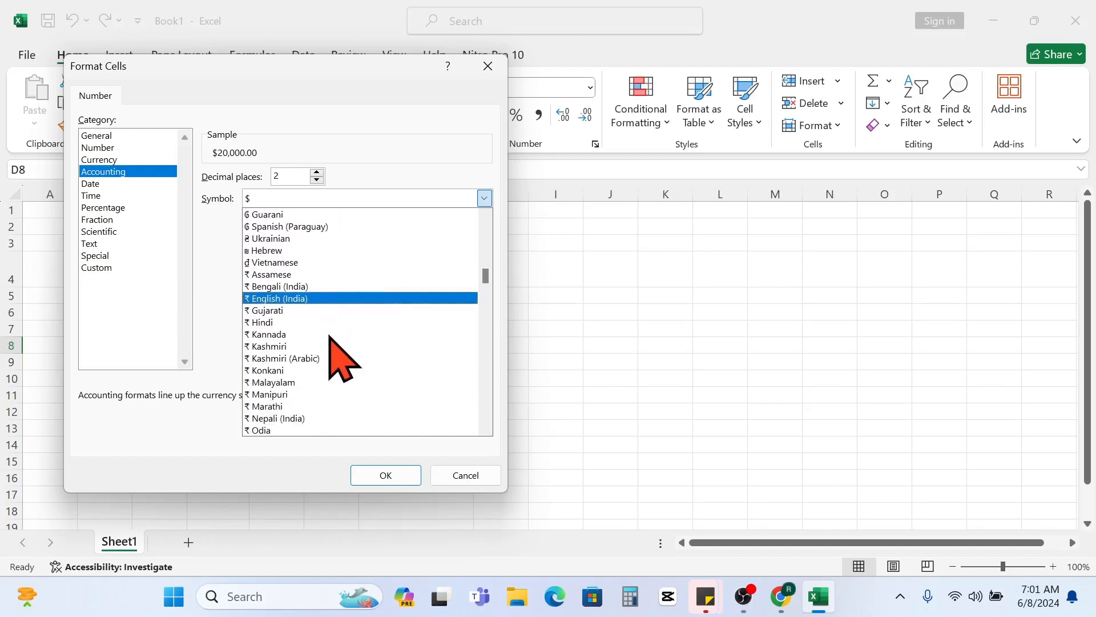
scroll(330, 337, down, 7)
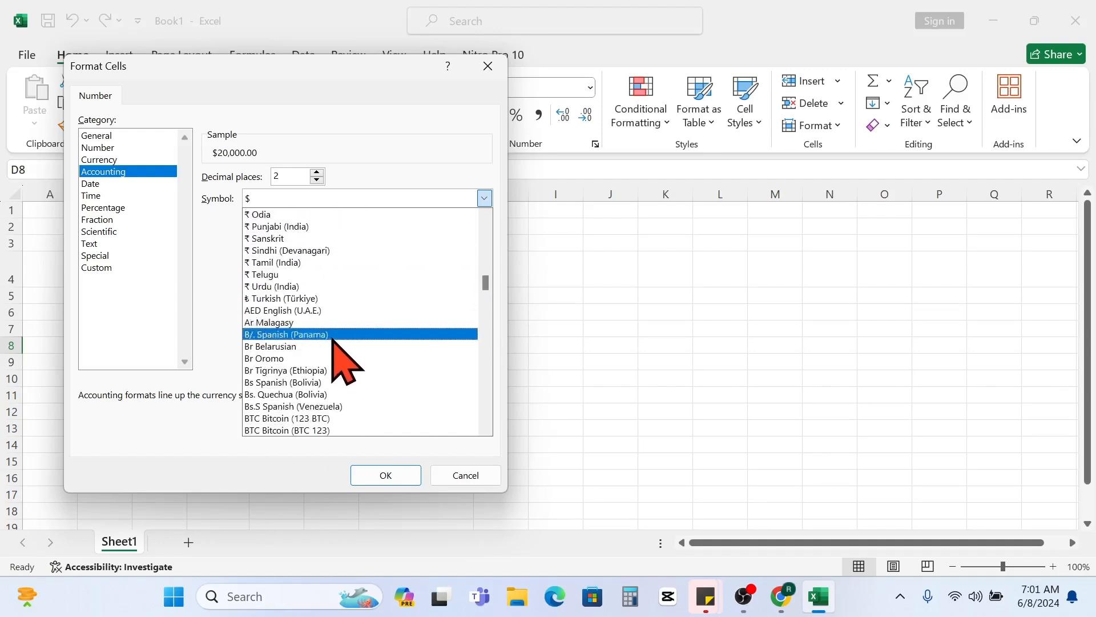
scroll(333, 342, down, 10)
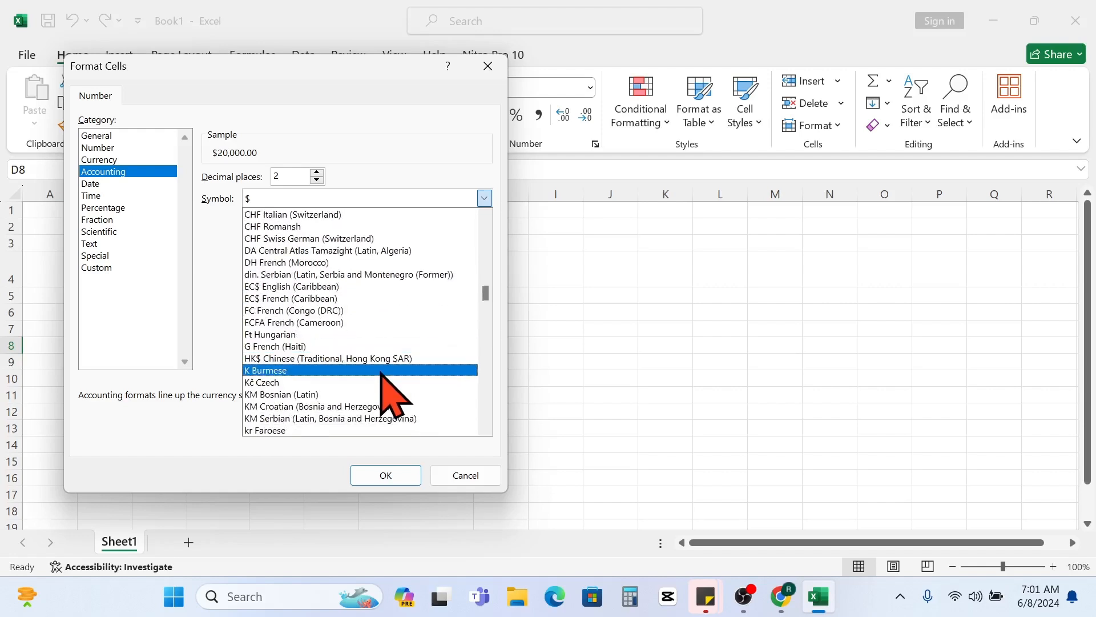
scroll(371, 369, down, 9)
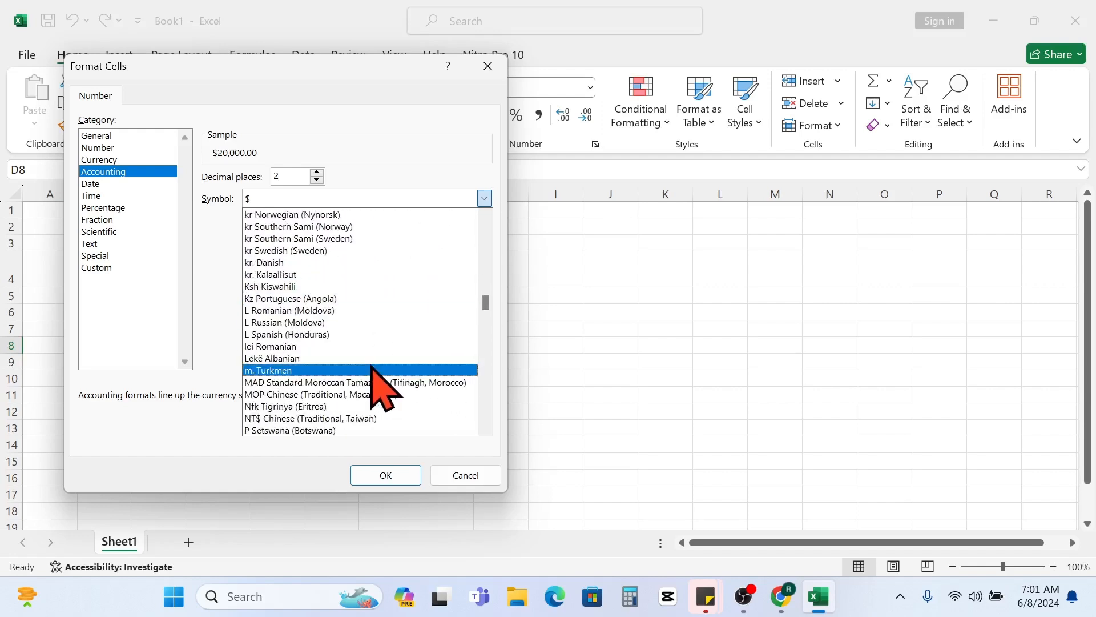
scroll(370, 365, down, 5)
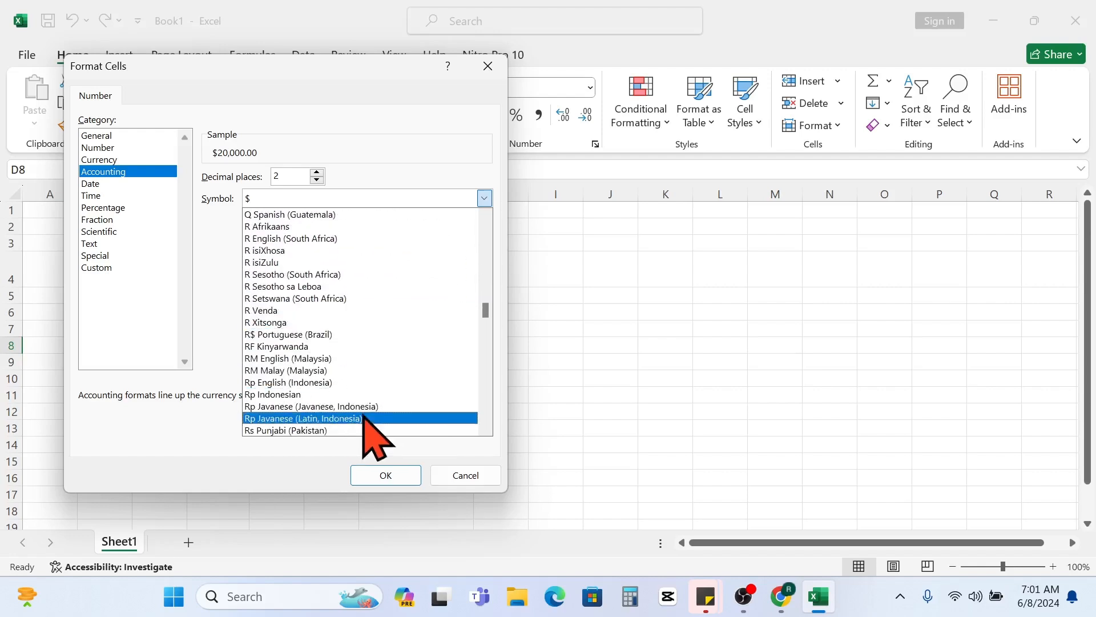
click(298, 395)
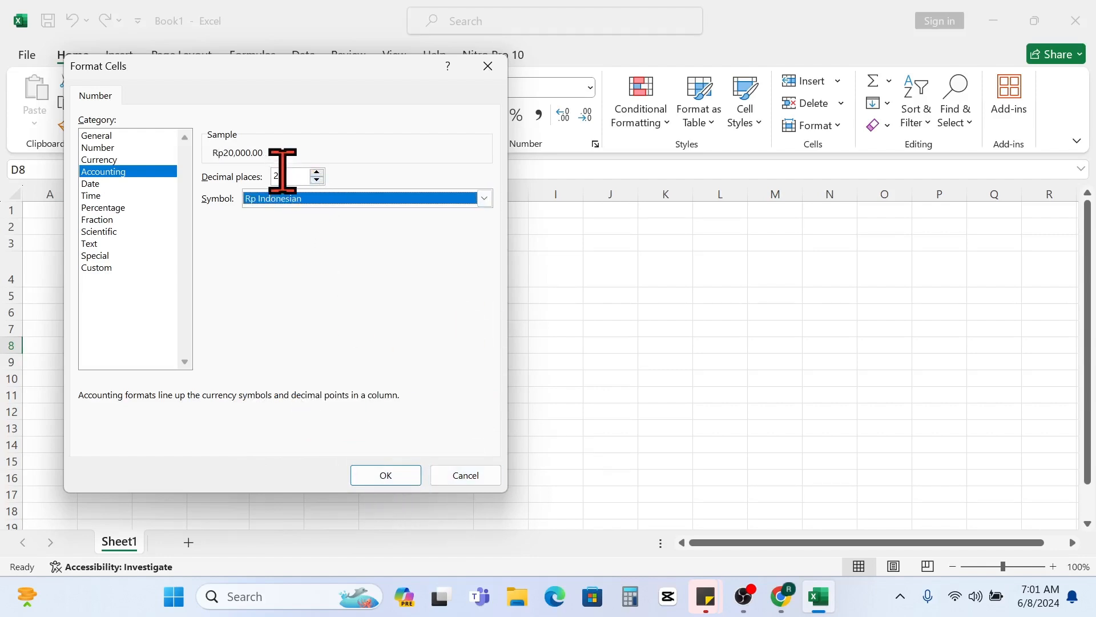
- Set the accounting format to 2 decimal places and apply it to cell D8
click(317, 180)
click(317, 180)
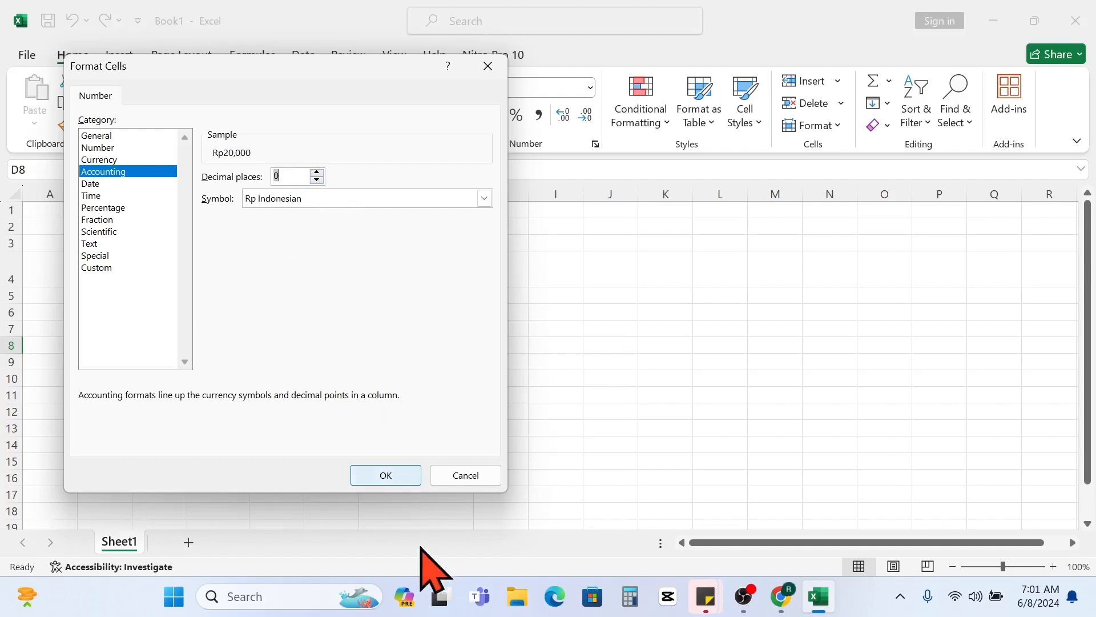
click(317, 172)
click(391, 477)
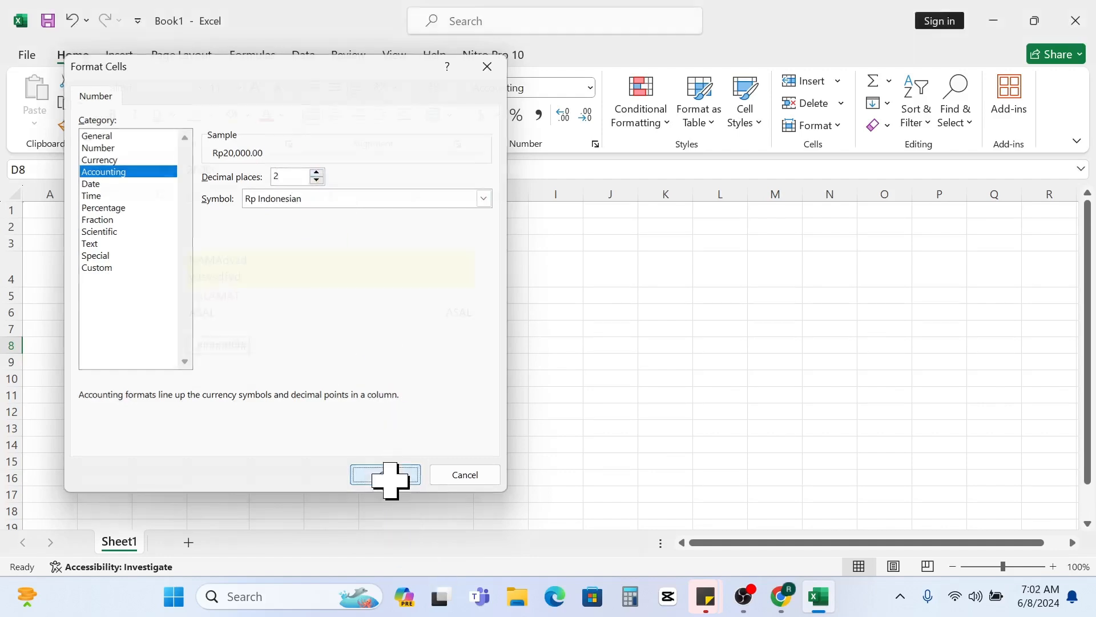
- Widen column D to fit the full formatted amount in cell D8
click(371, 374)
click(245, 346)
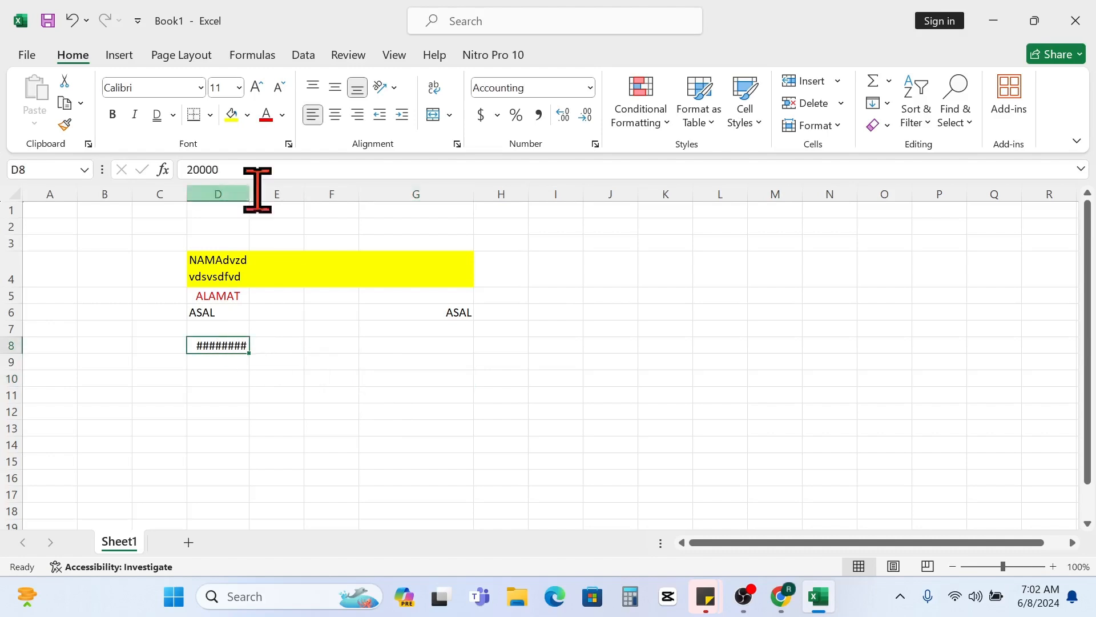
drag(248, 194, 251, 195)
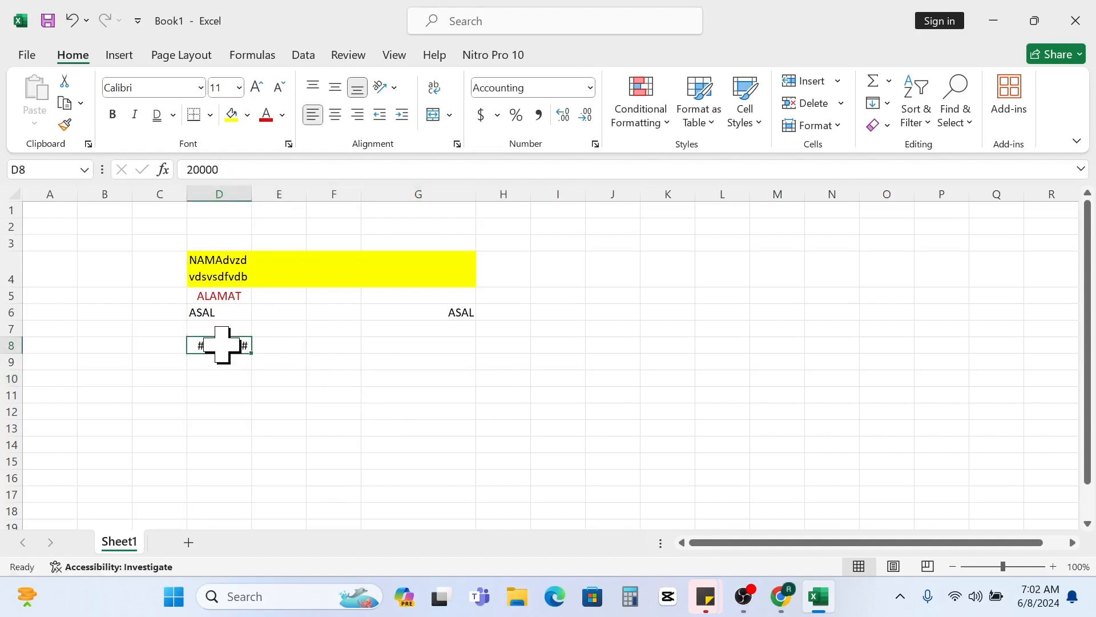
click(274, 427)
click(218, 348)
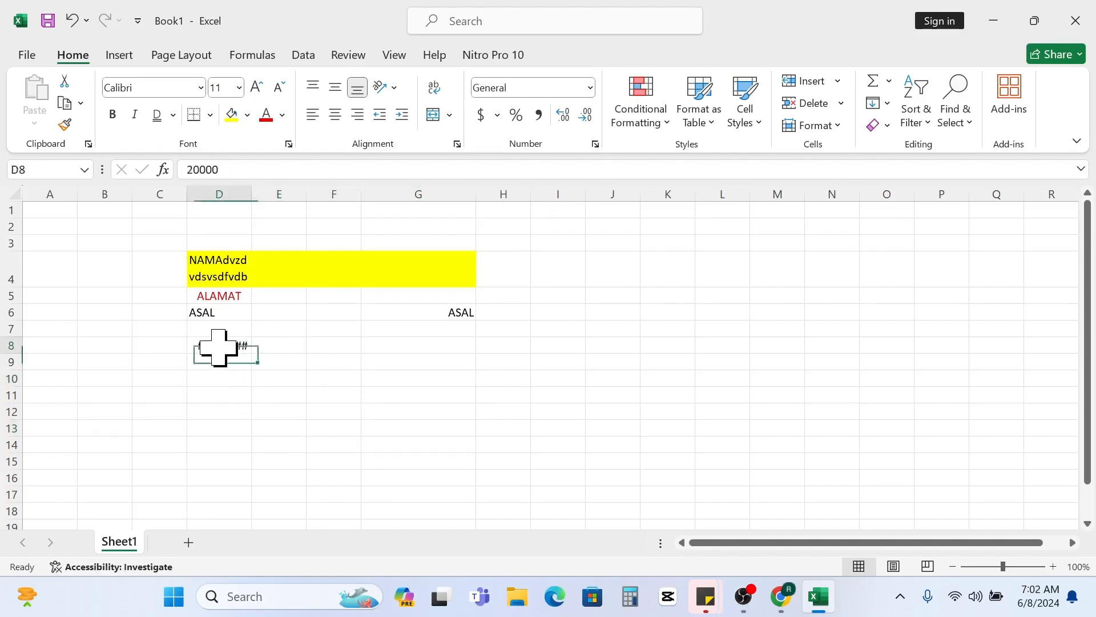
double_click(255, 195)
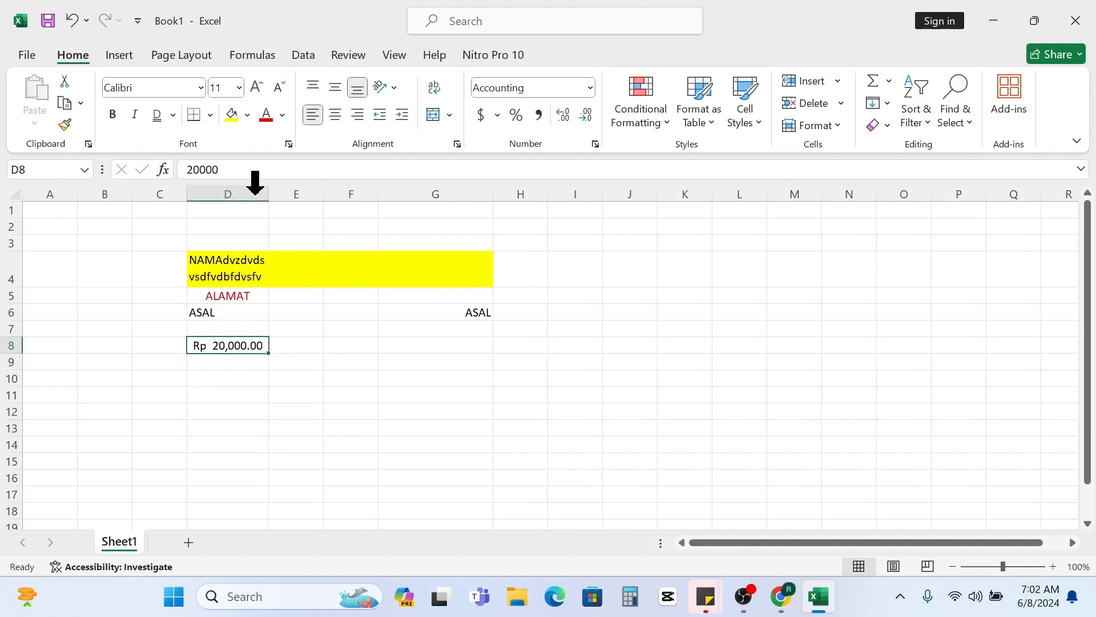
click(316, 386)
click(247, 350)
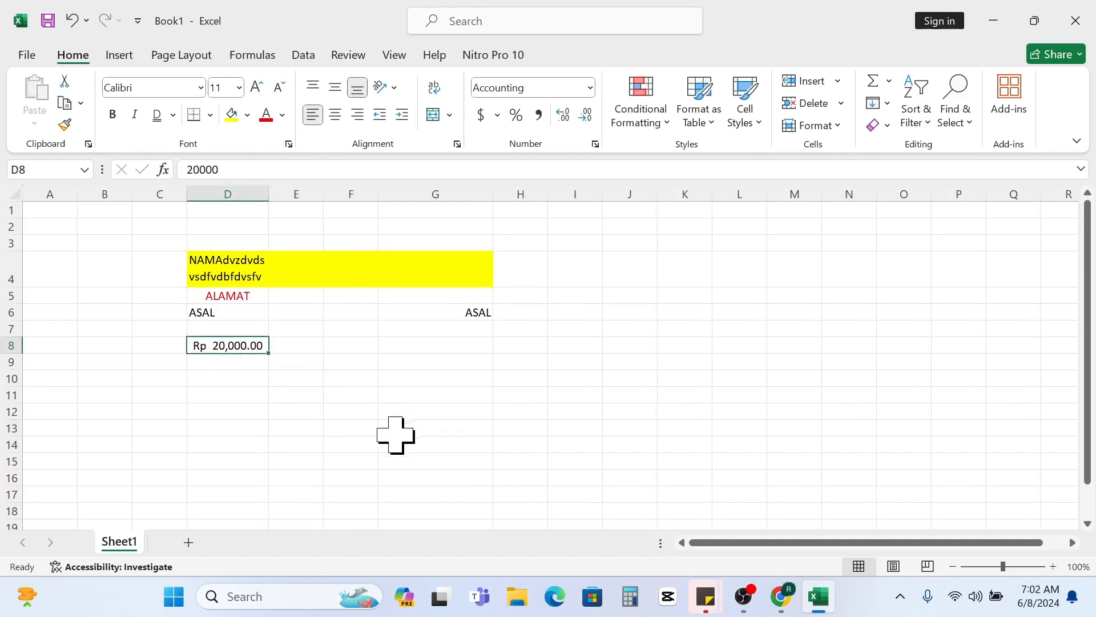
click(299, 351)
click(231, 348)
click(306, 346)
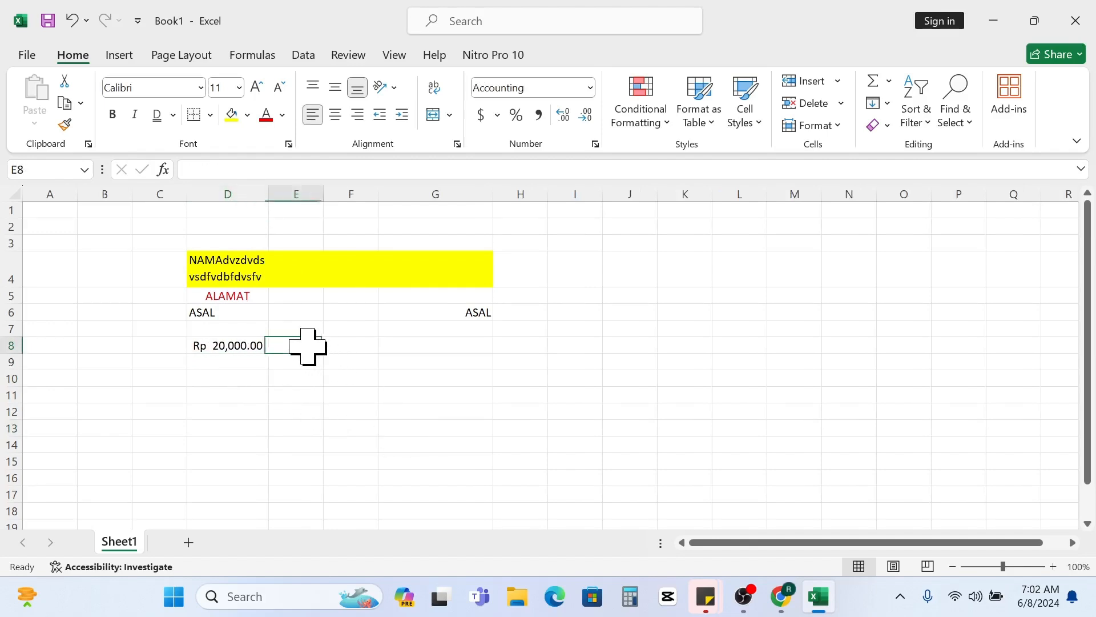
- Try one extra decimal place on the rupiah amount in cell D8, and reduce it to no decimals
click(226, 350)
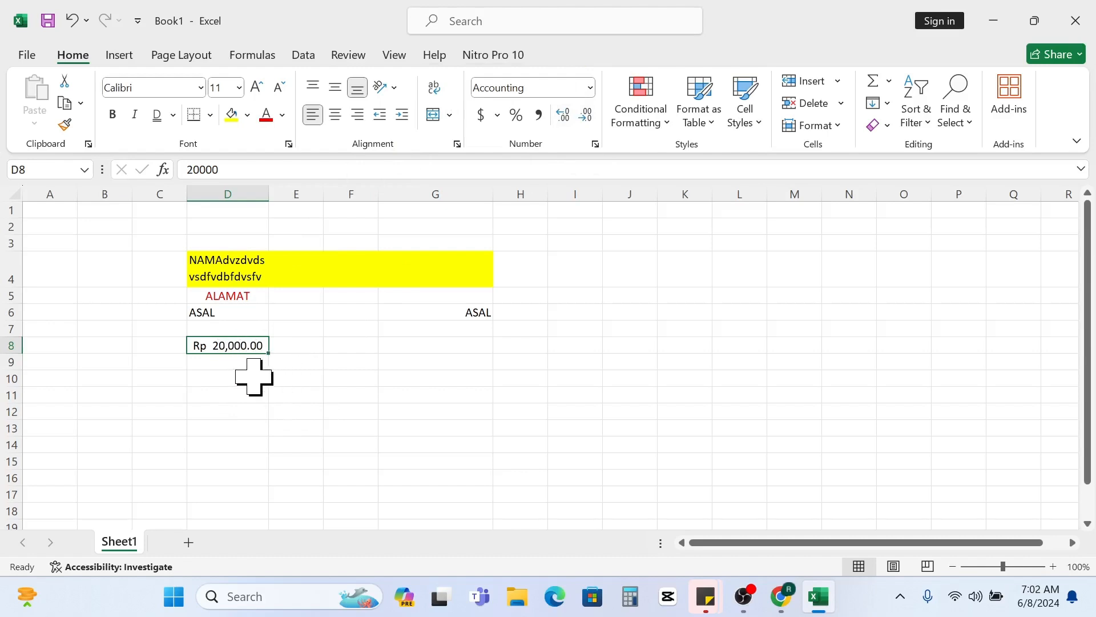
click(564, 113)
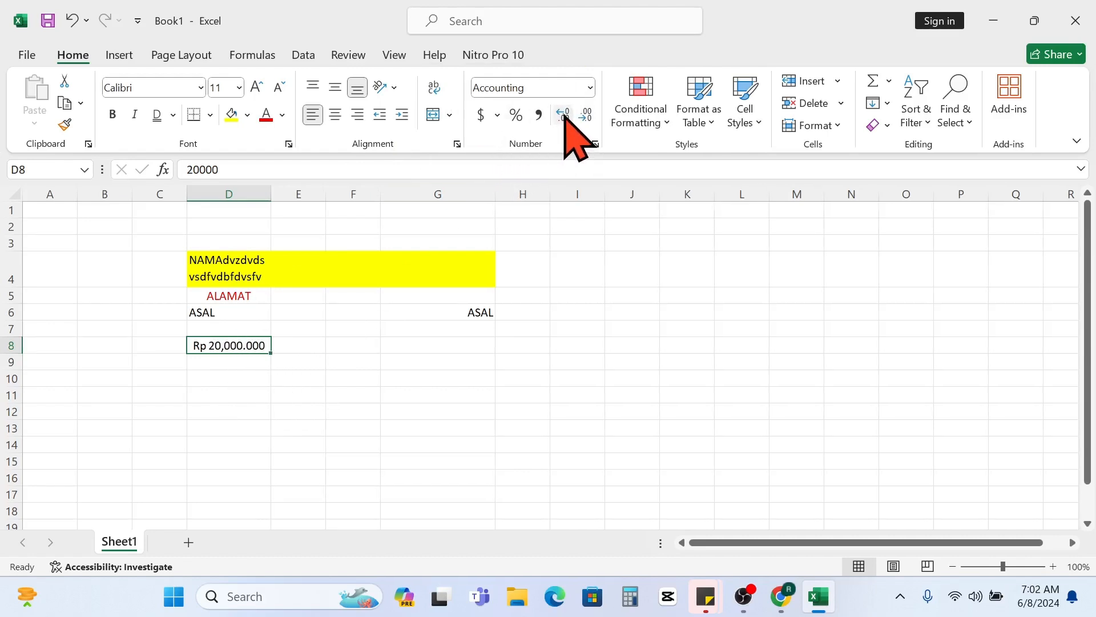
click(586, 116)
click(586, 116)
click(585, 116)
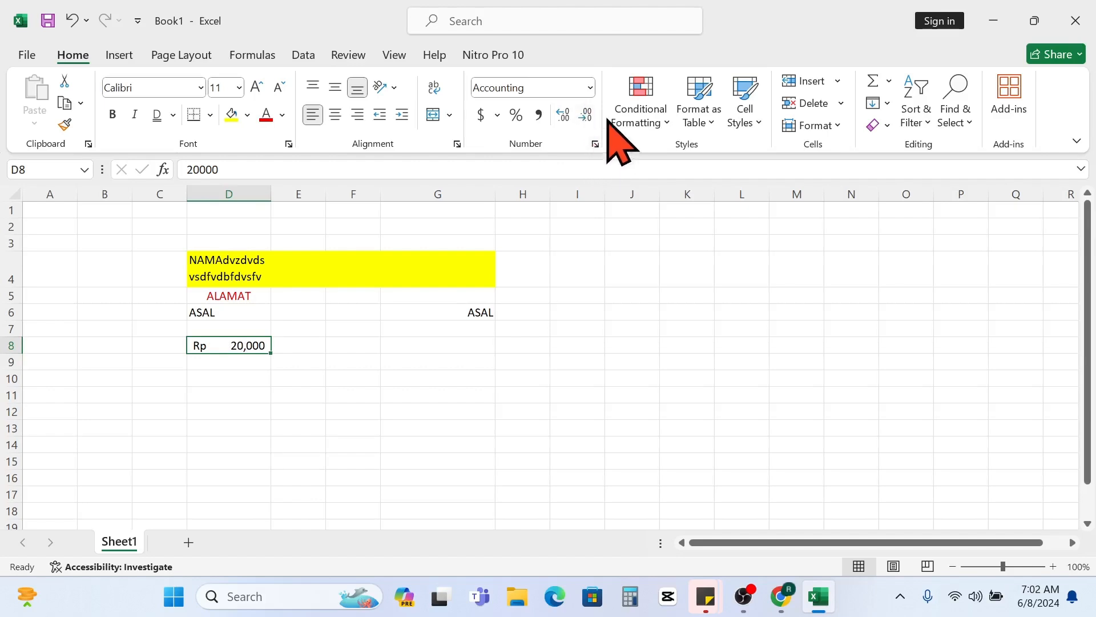
- Try the percent style on the amount in cell D8 and undo it
click(518, 116)
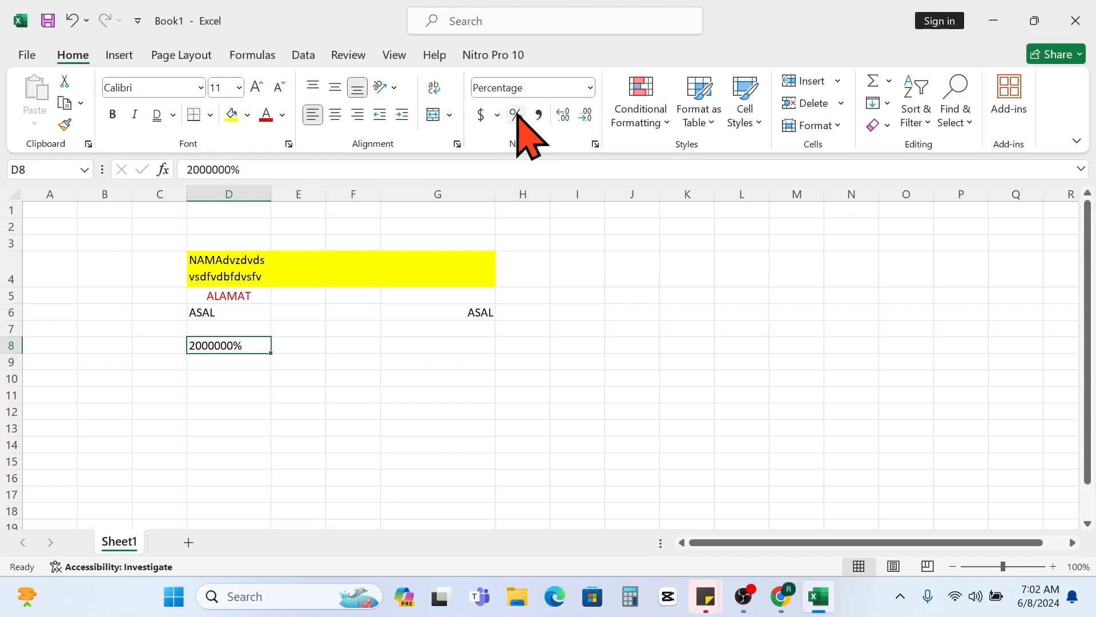
click(73, 20)
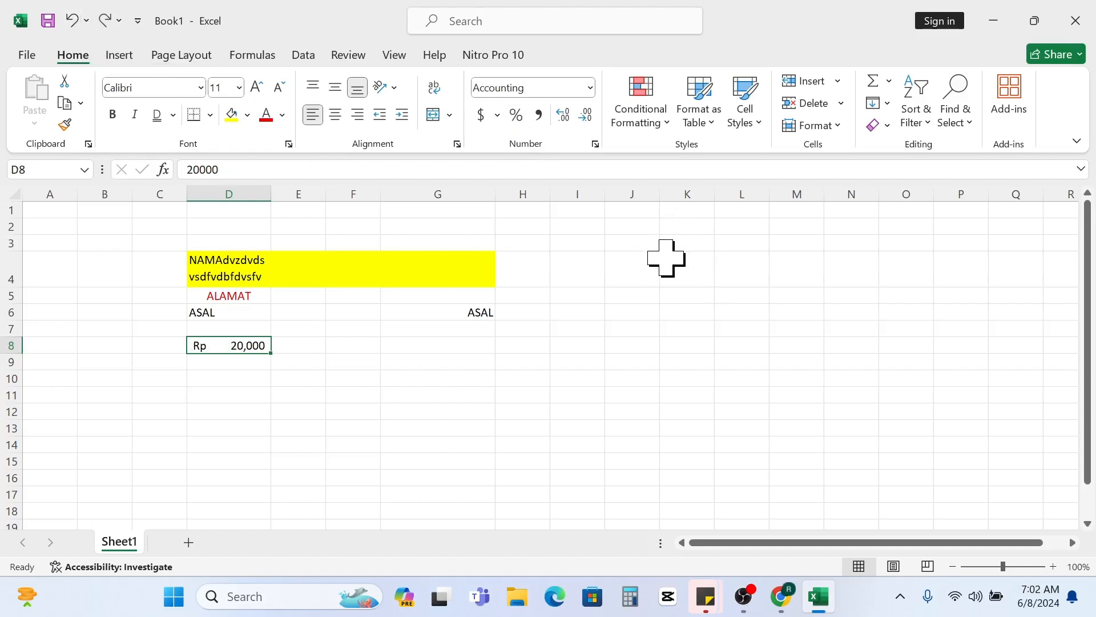
click(471, 364)
click(235, 352)
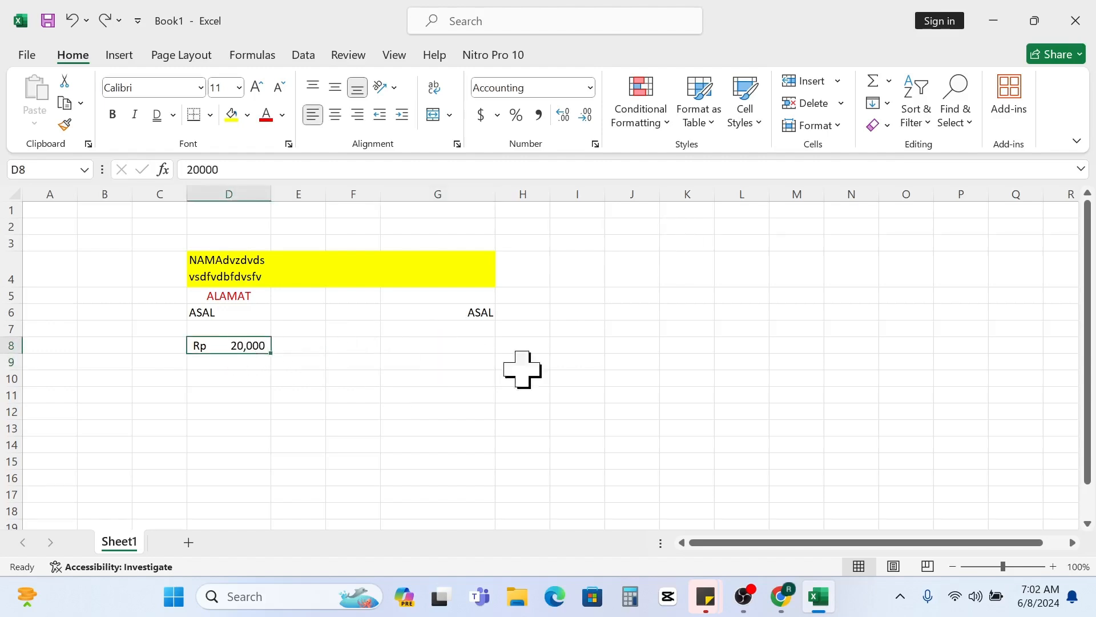
- Select the yellow cells D4:G4 and look through the conditional formatting rule types without applying one
drag(632, 346, 632, 361)
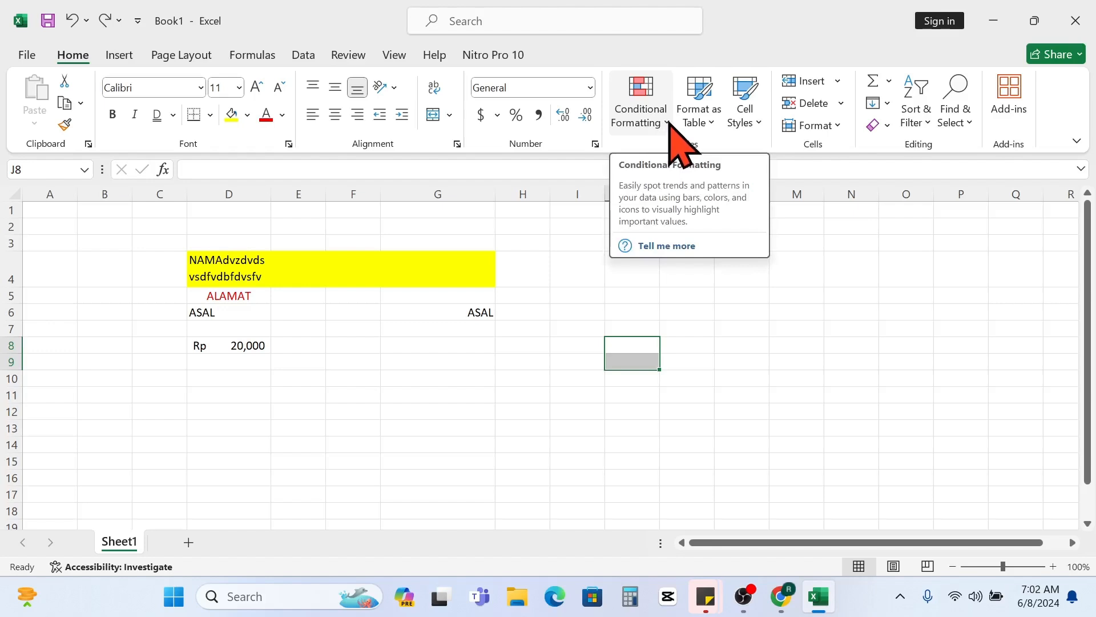
click(351, 294)
click(249, 268)
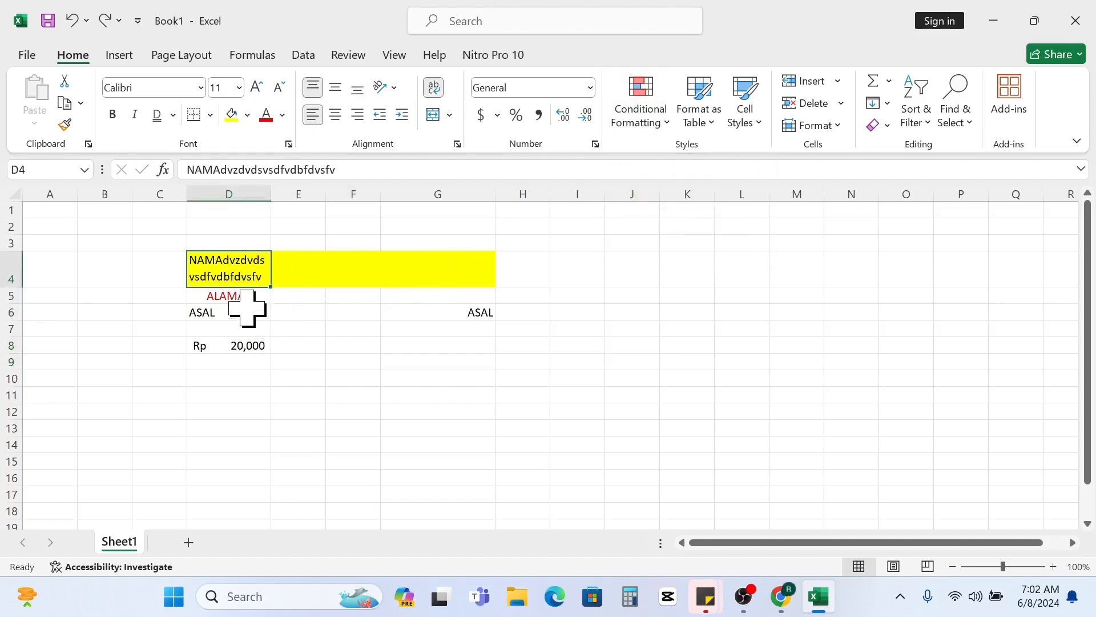
drag(221, 275, 434, 274)
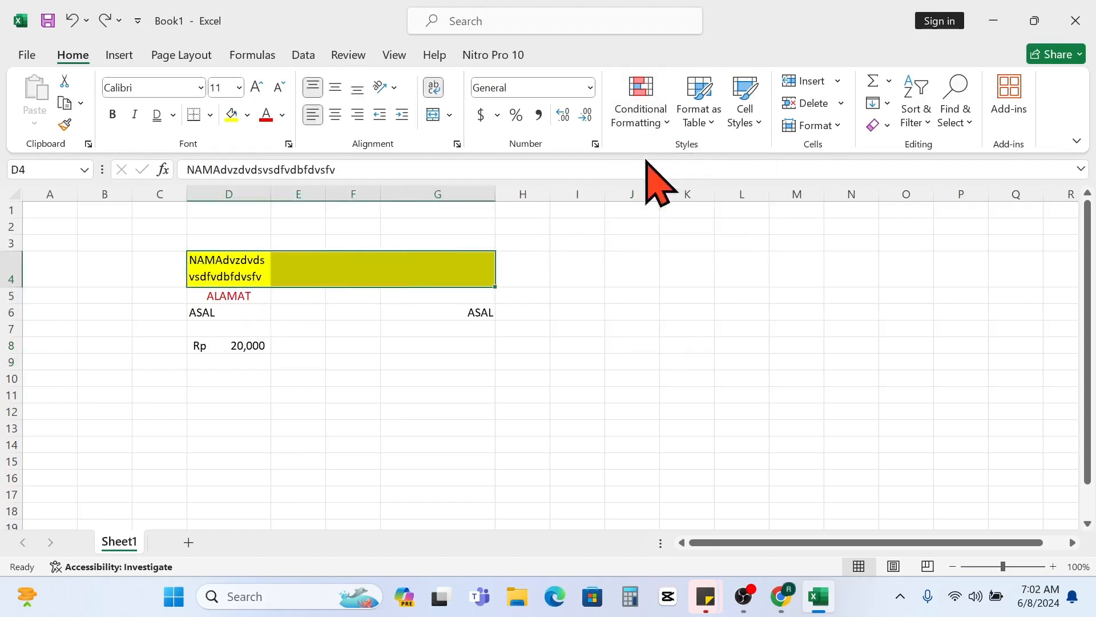
click(671, 123)
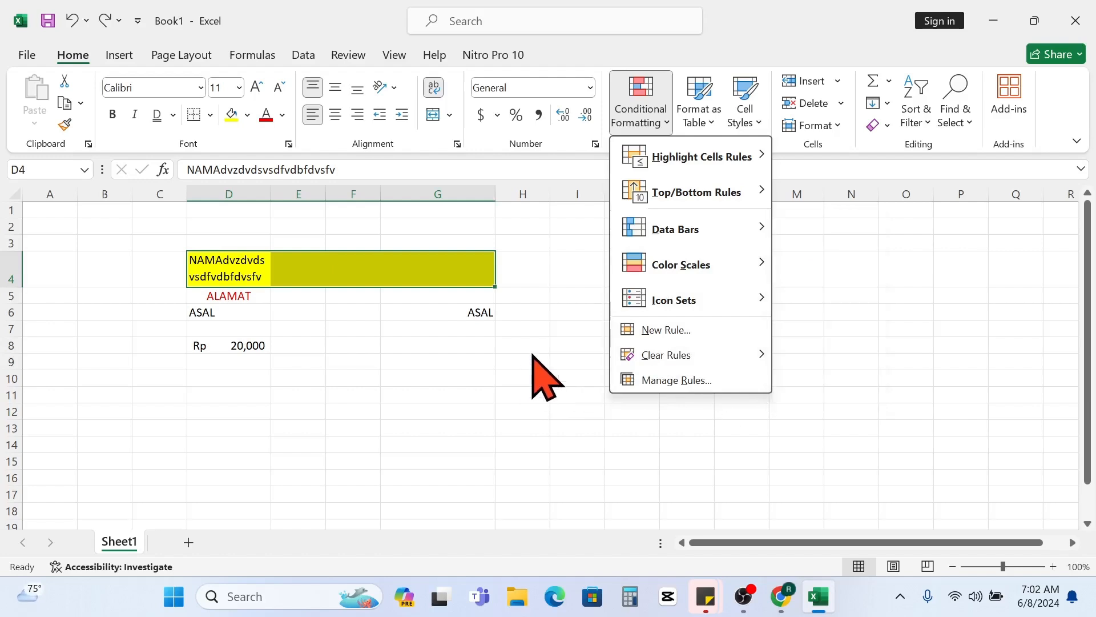
click(530, 334)
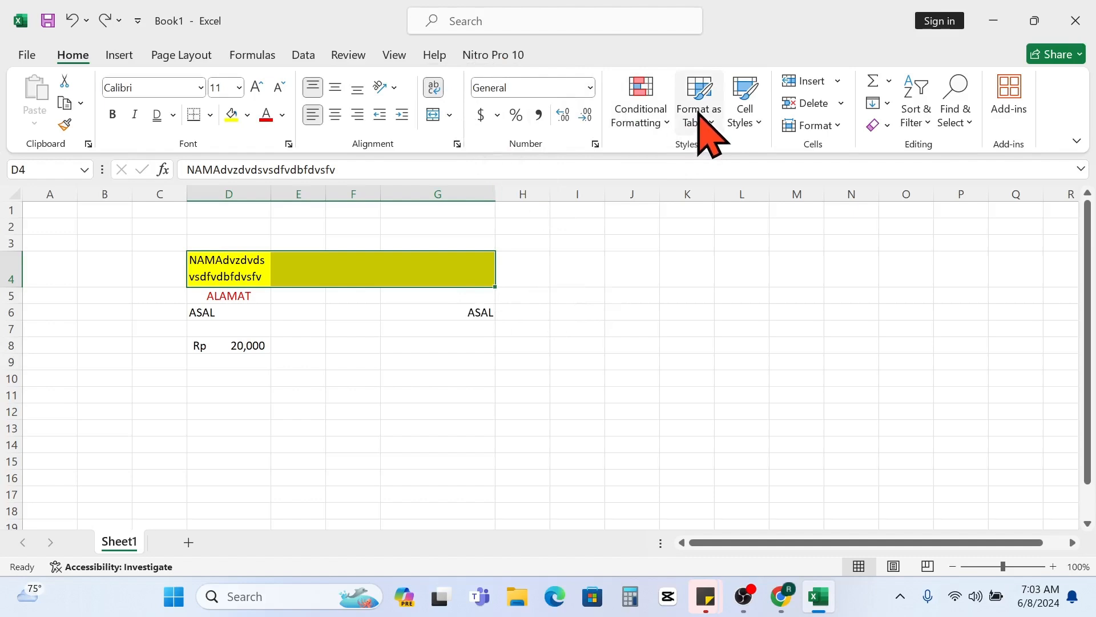
- Look over the table style and cell style galleries without applying any style to the data
click(723, 143)
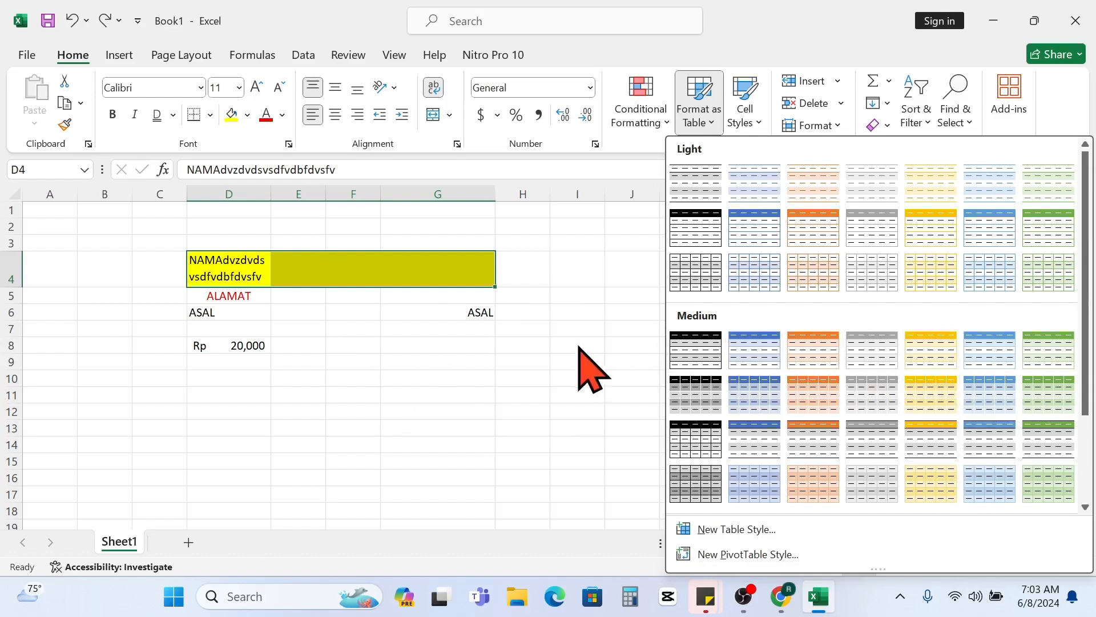
click(749, 114)
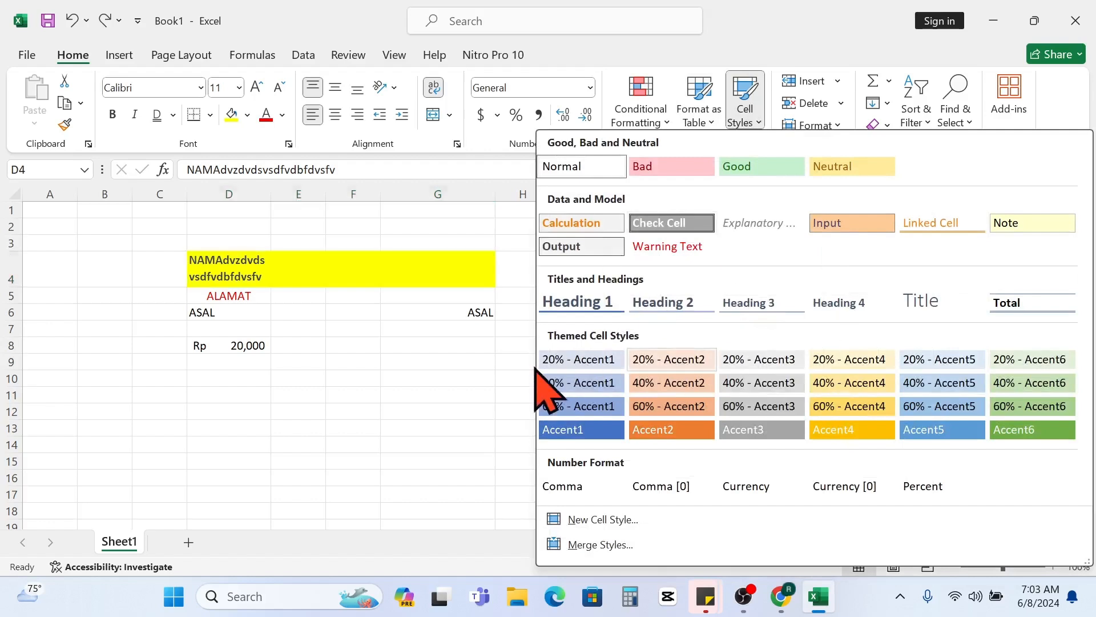
click(430, 352)
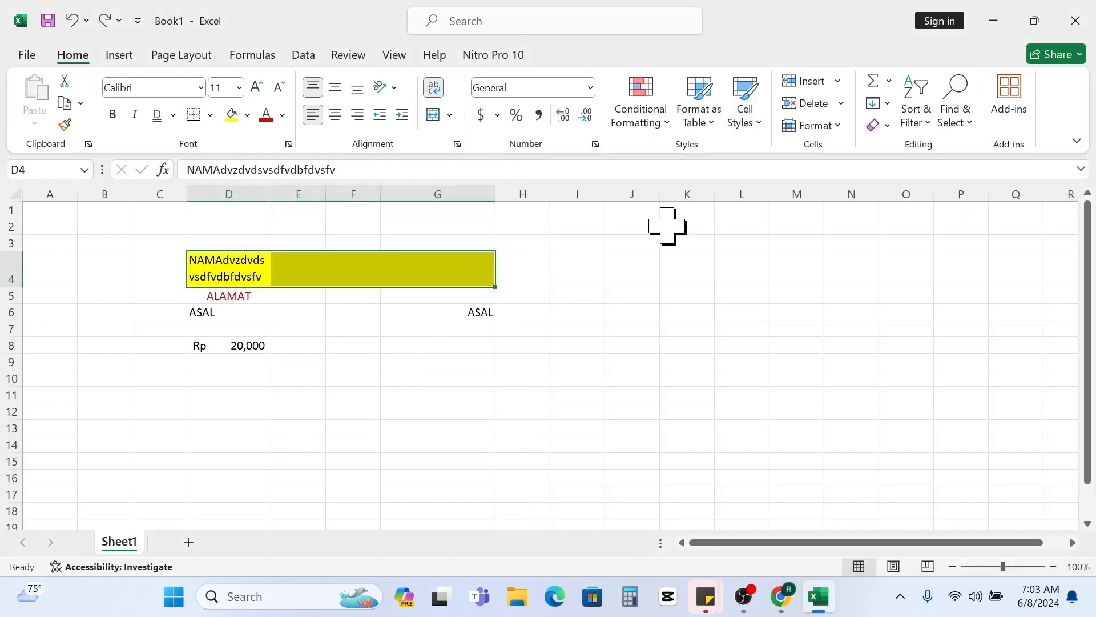
click(344, 359)
drag(208, 274, 436, 311)
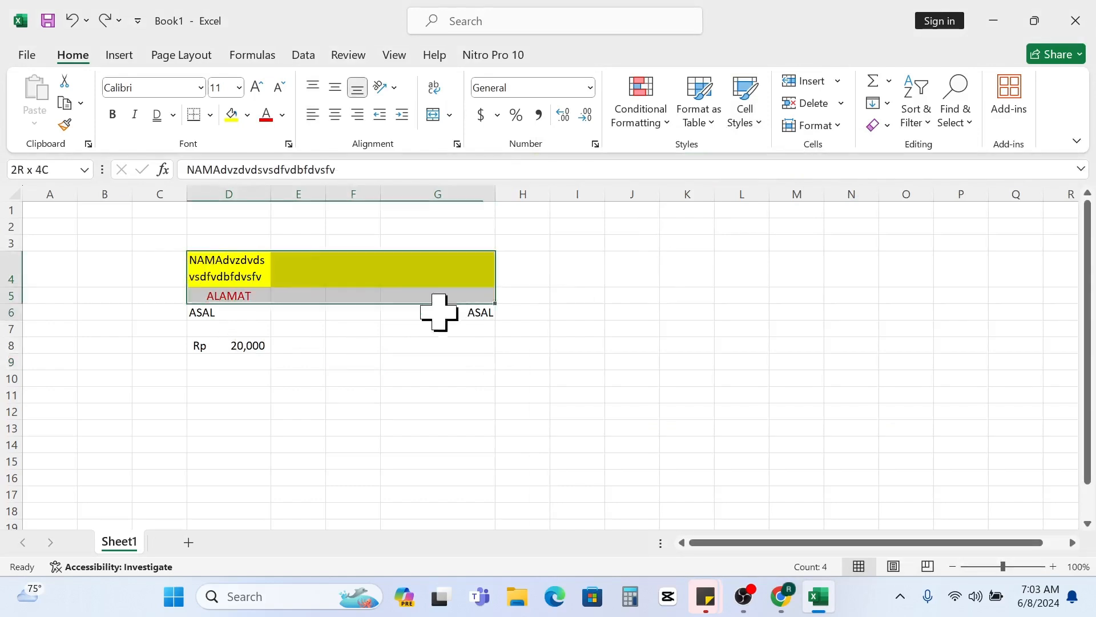
click(507, 428)
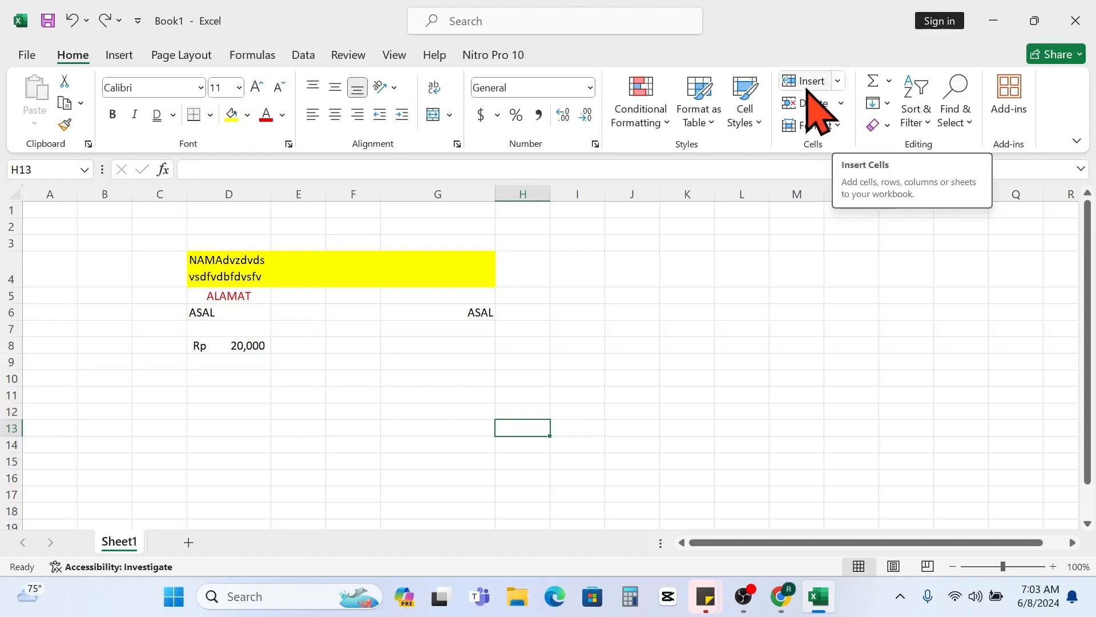
- Review the options for inserting cells, sheet rows, sheet columns and sheets
click(838, 81)
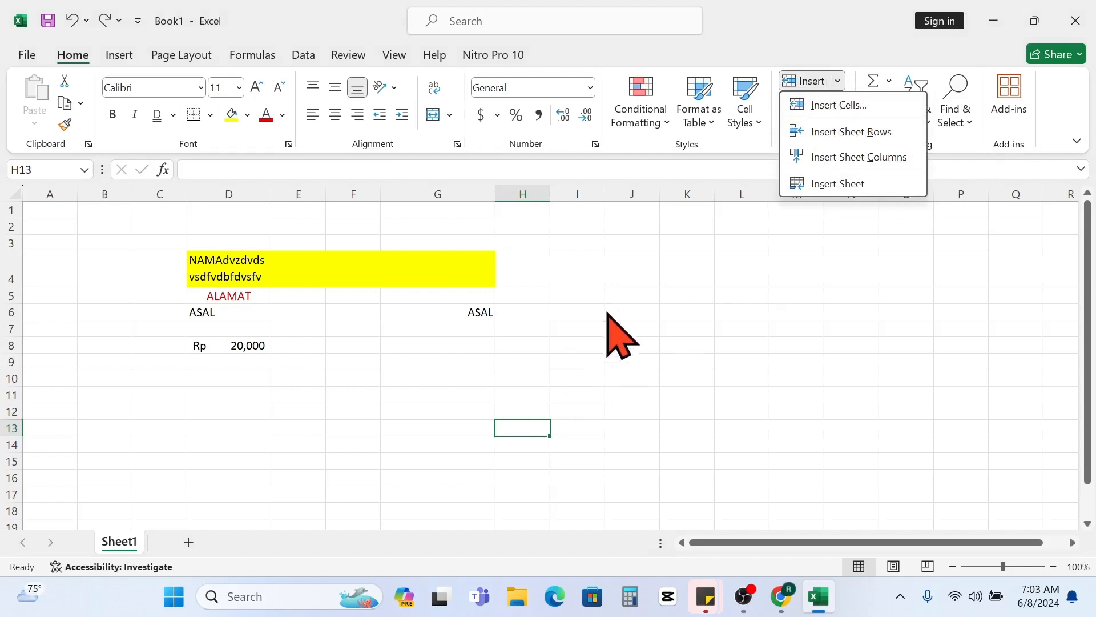
click(241, 257)
click(11, 267)
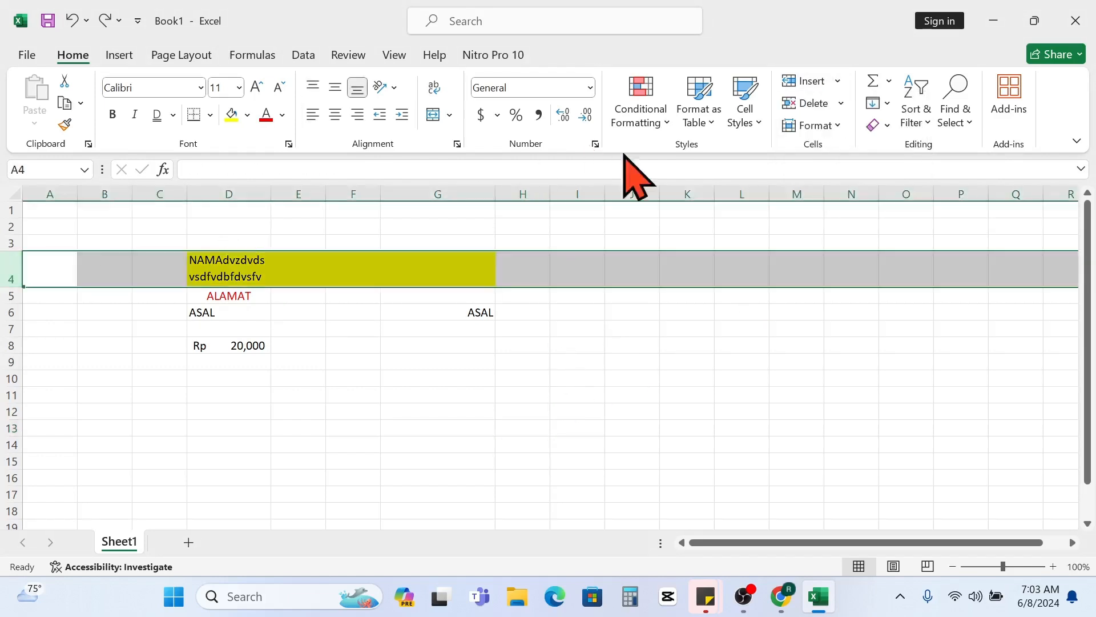
click(335, 346)
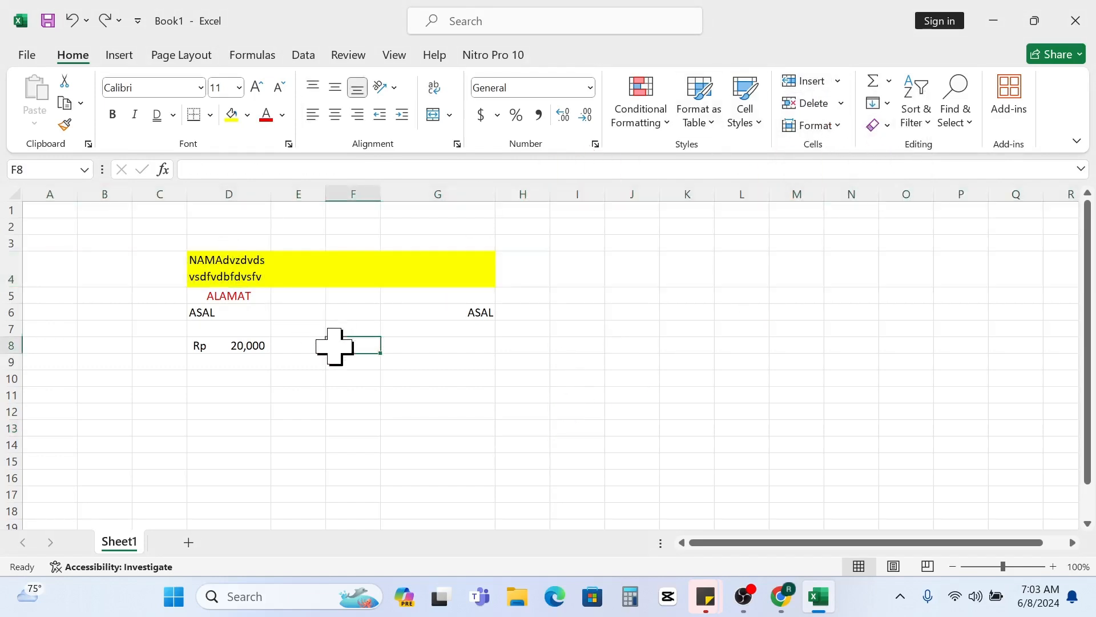
drag(227, 272, 472, 363)
click(288, 414)
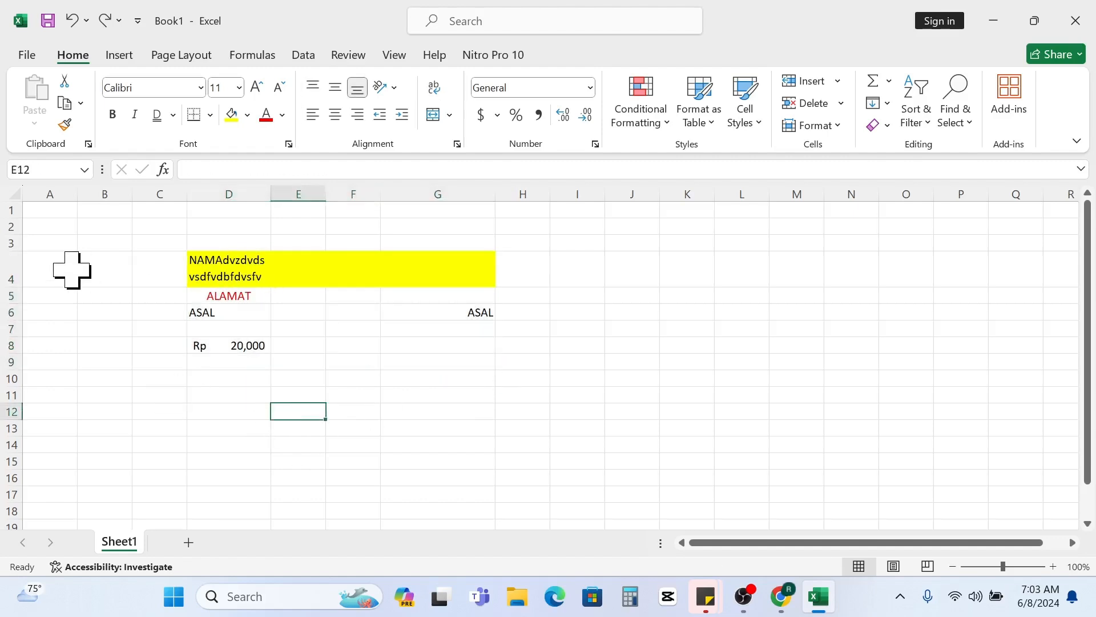
- Insert a blank sheet row above the yellow-filled row 4
click(5, 264)
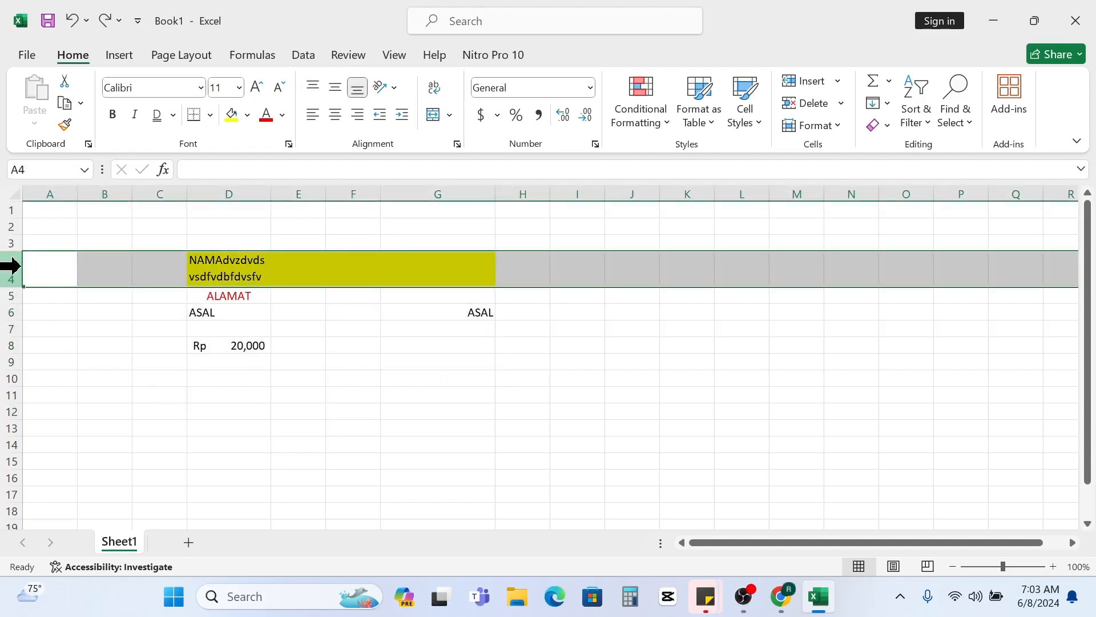
click(839, 80)
click(843, 131)
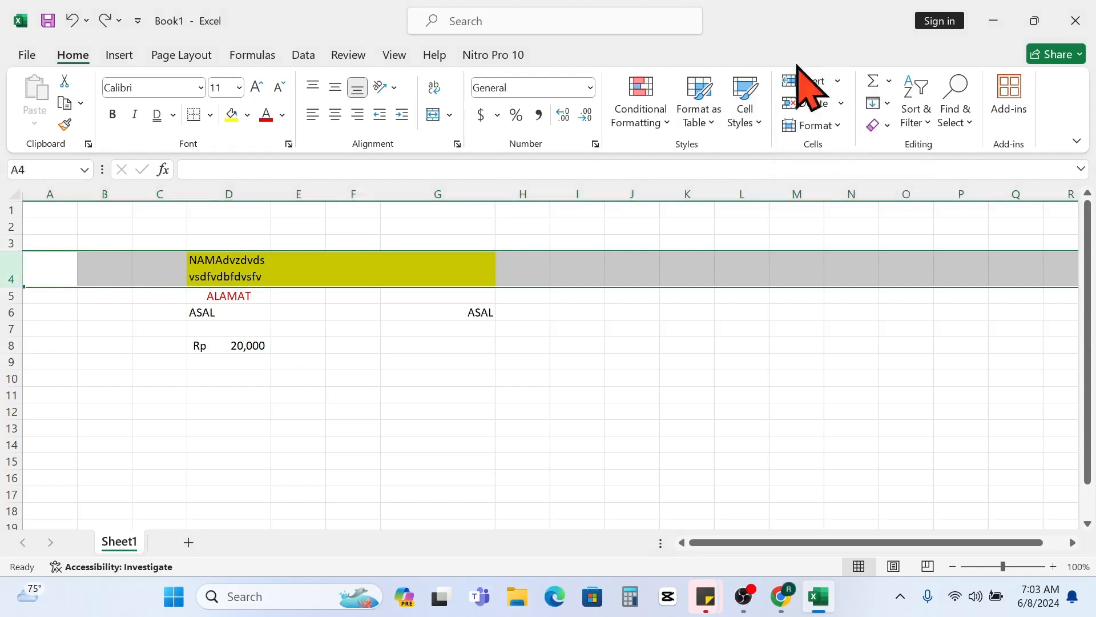
click(472, 312)
click(197, 258)
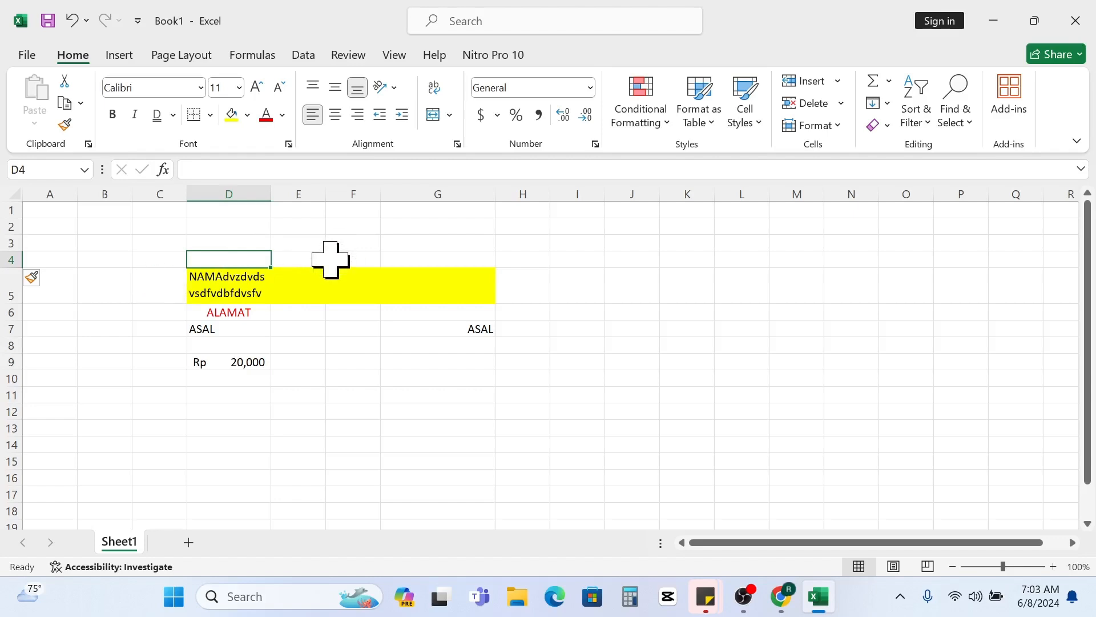
- Insert another blank sheet row at row 5, directly above the yellow-filled row
click(5, 286)
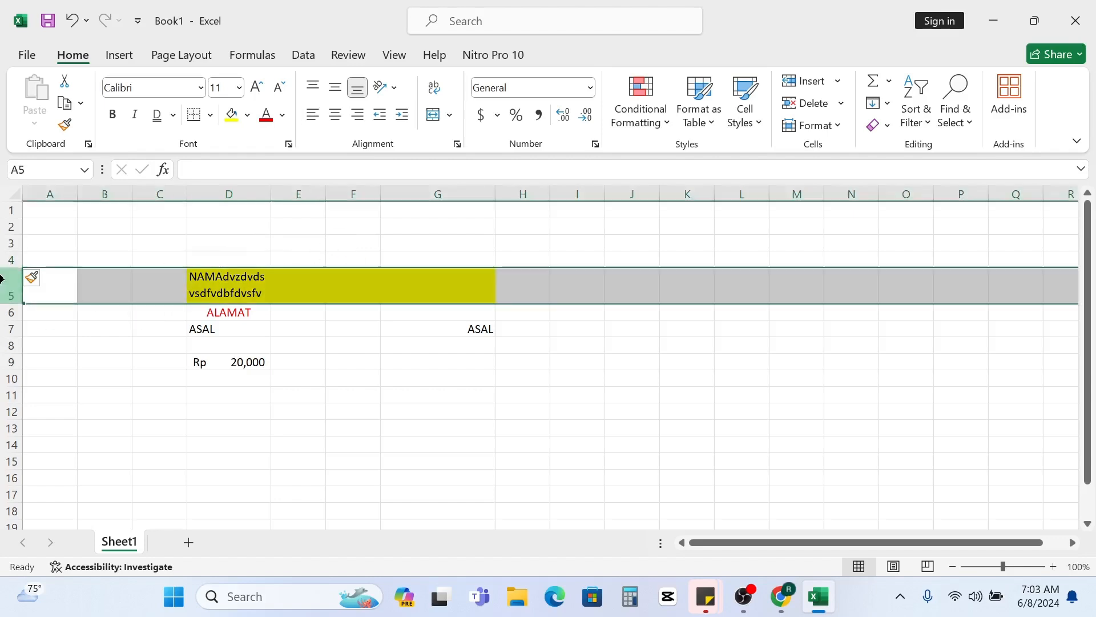
click(838, 81)
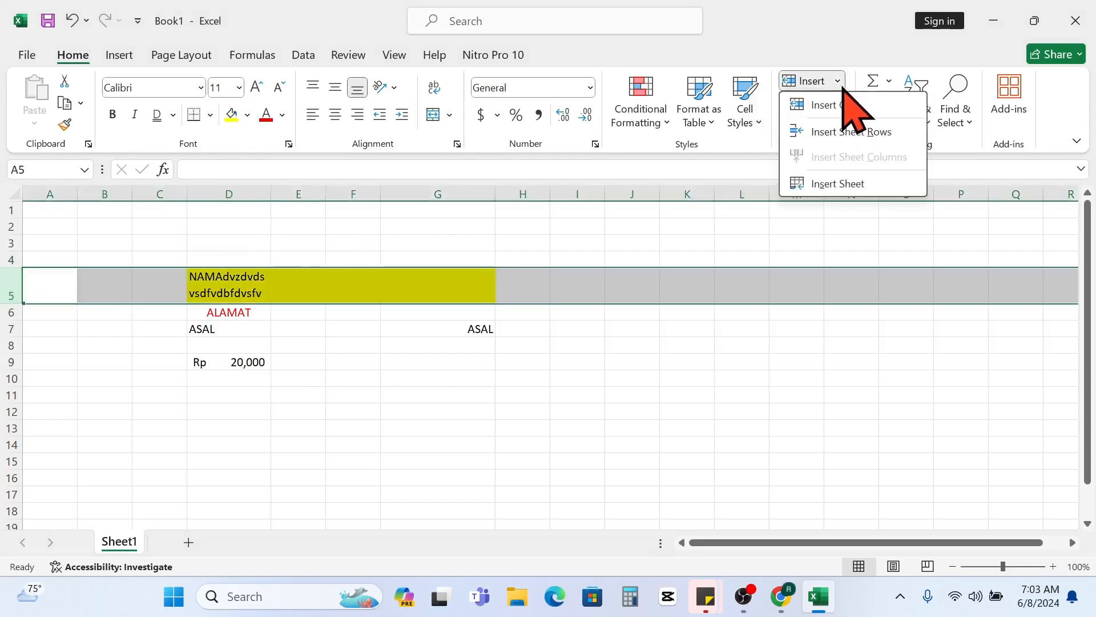
click(850, 132)
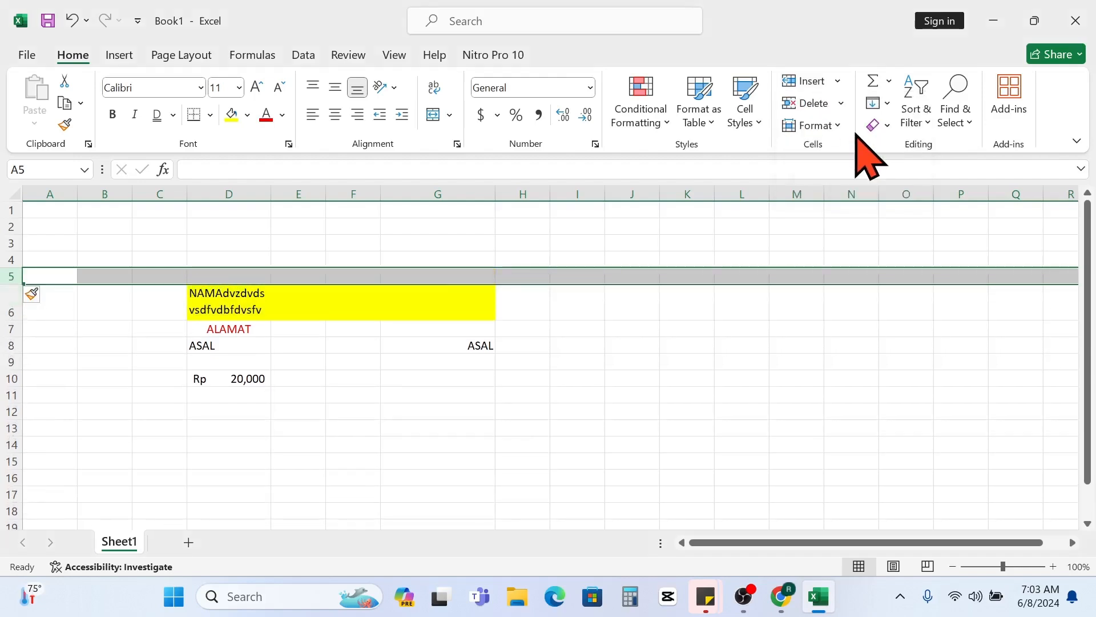
- Insert a blank sheet column before column D, to the left of the data
click(239, 189)
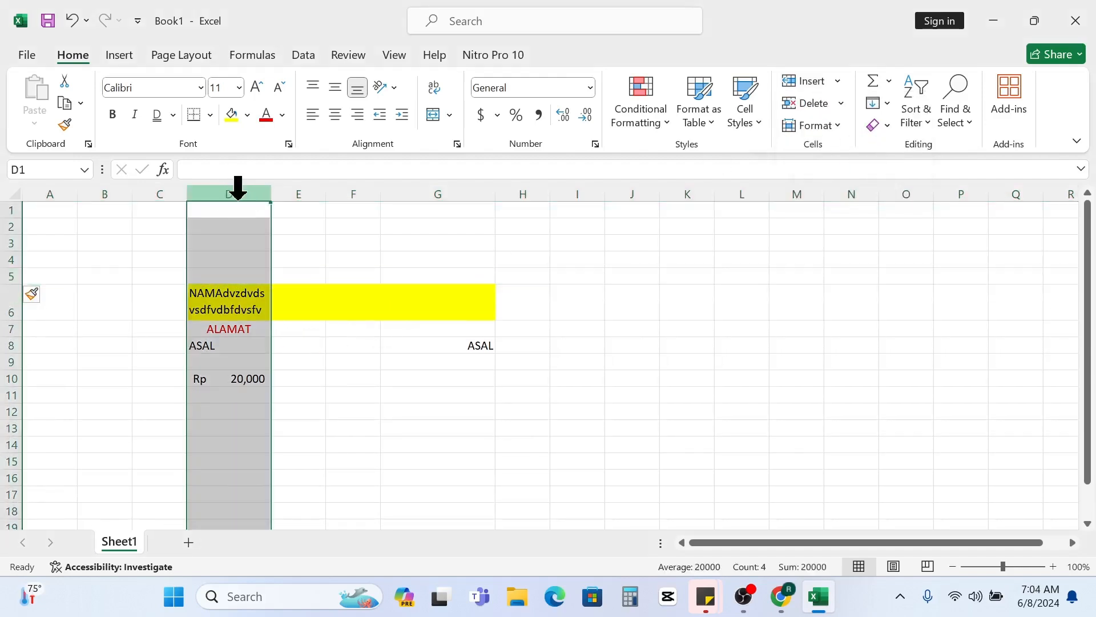
click(838, 81)
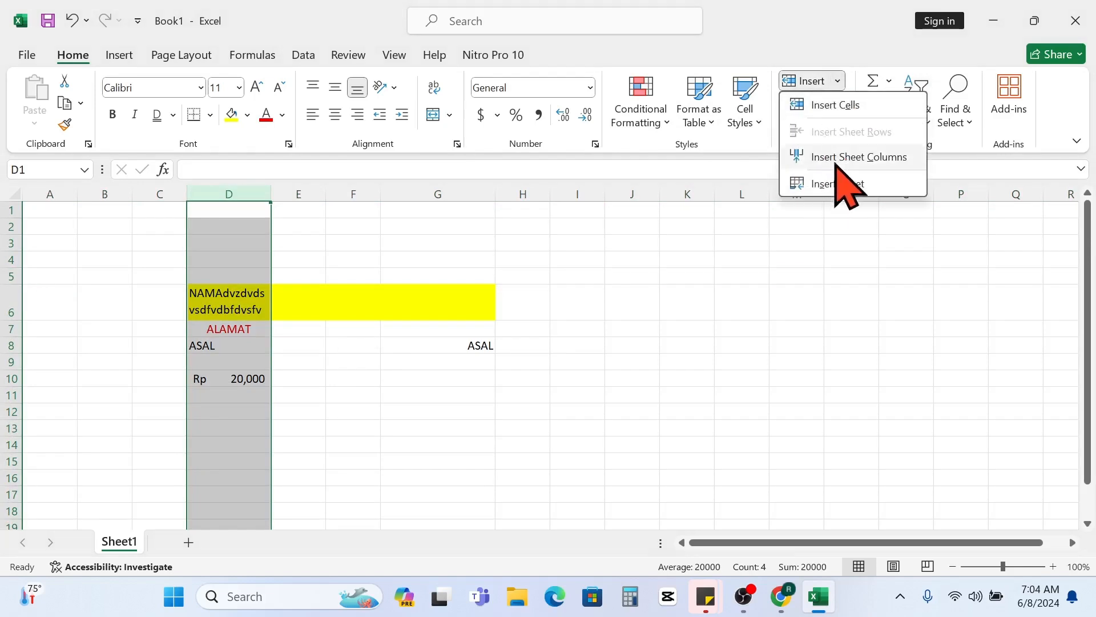
click(852, 157)
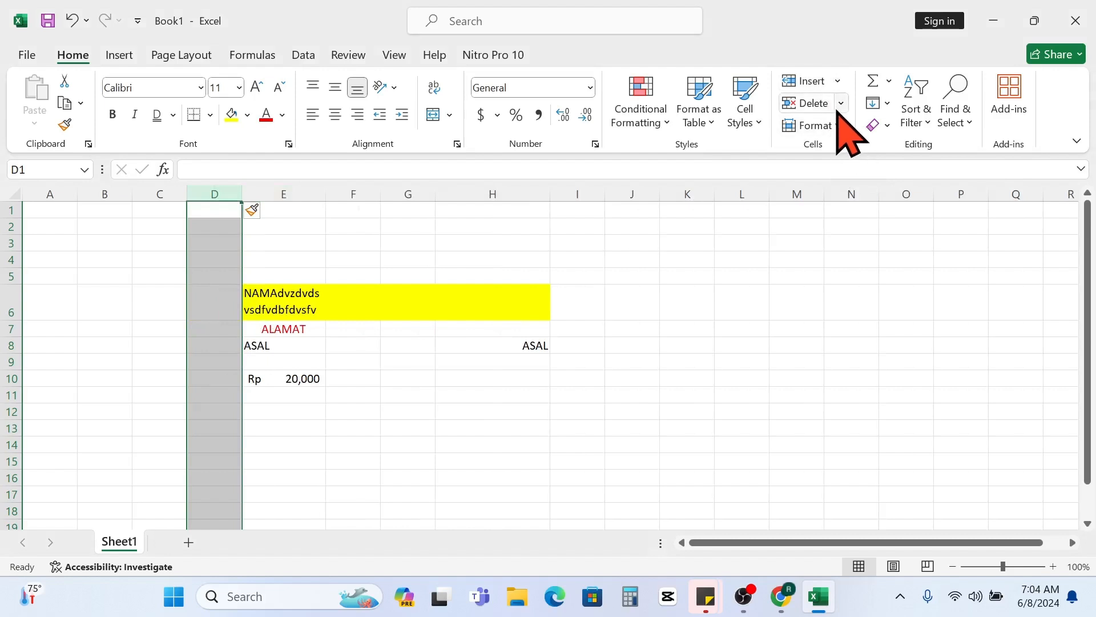
drag(742, 345, 687, 345)
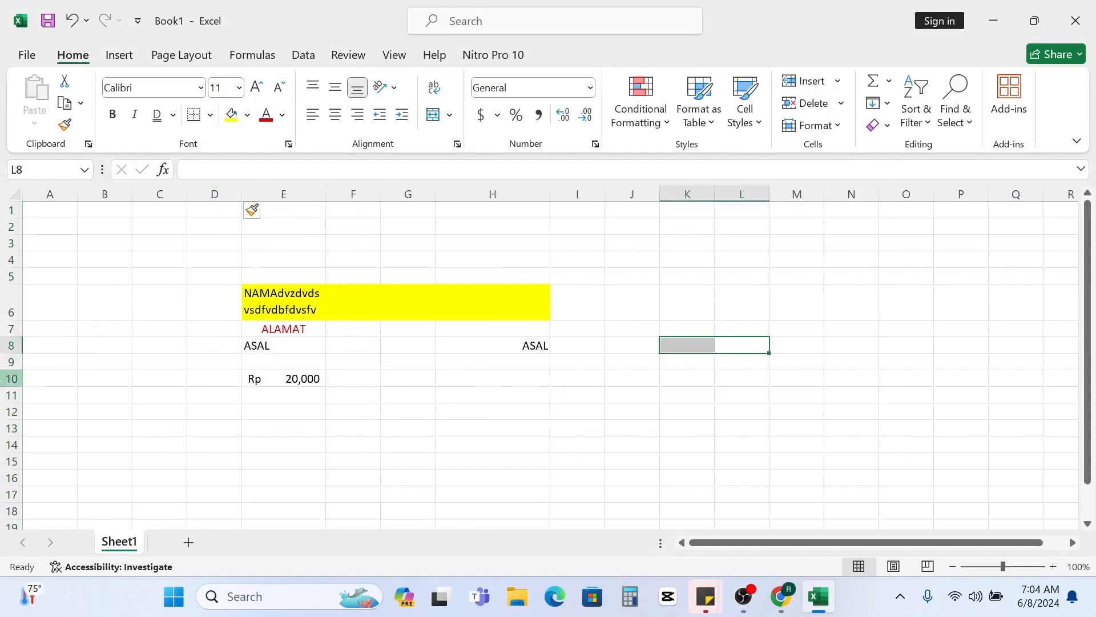
- Delete the whole of row 10, which holds the rupiah amount
click(8, 378)
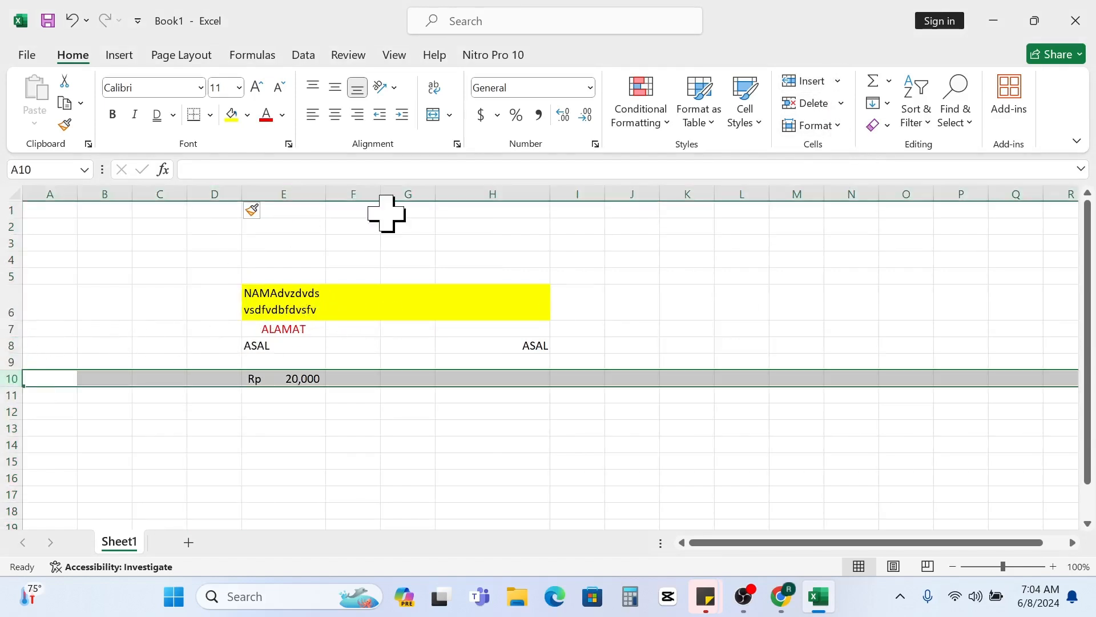
click(813, 104)
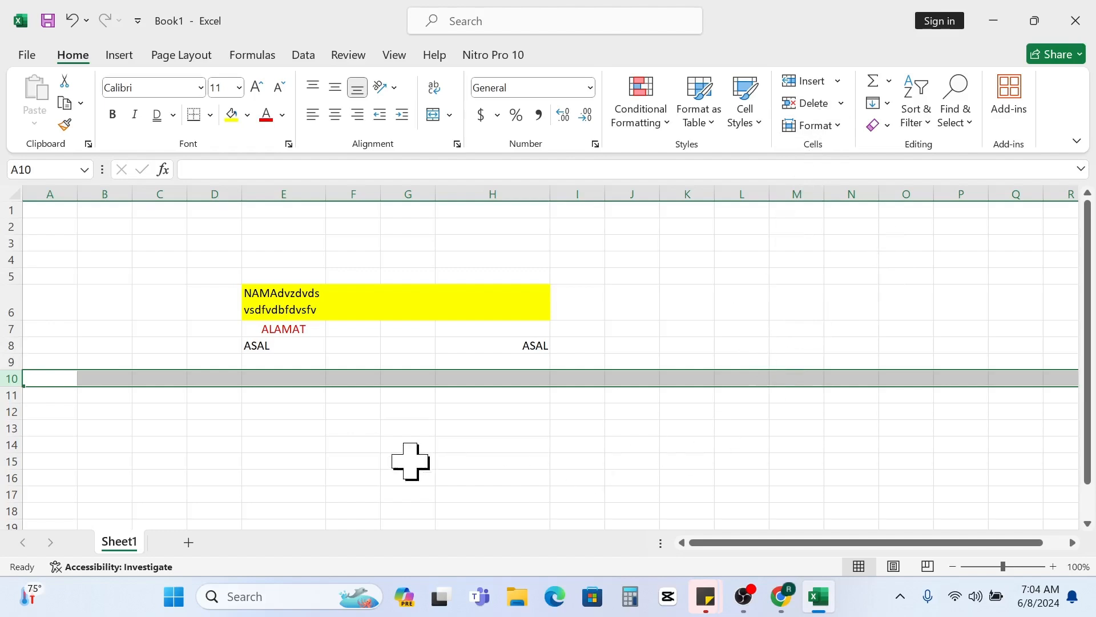
- Try deleting rows 5 to 10 together and undo the deletion
drag(5, 275, 5, 378)
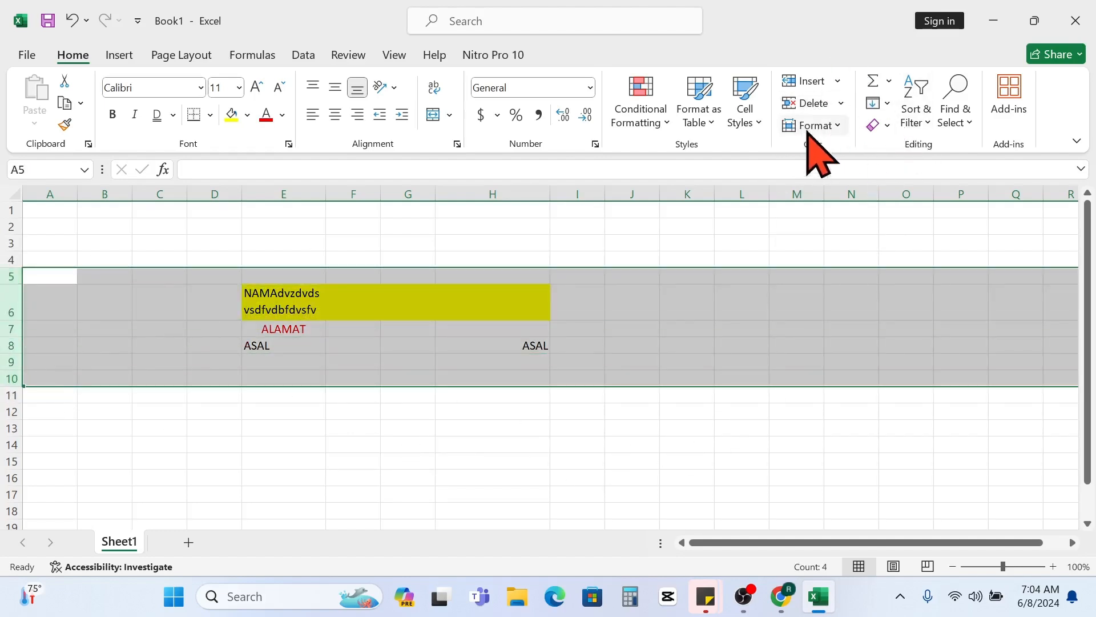
click(814, 104)
click(621, 323)
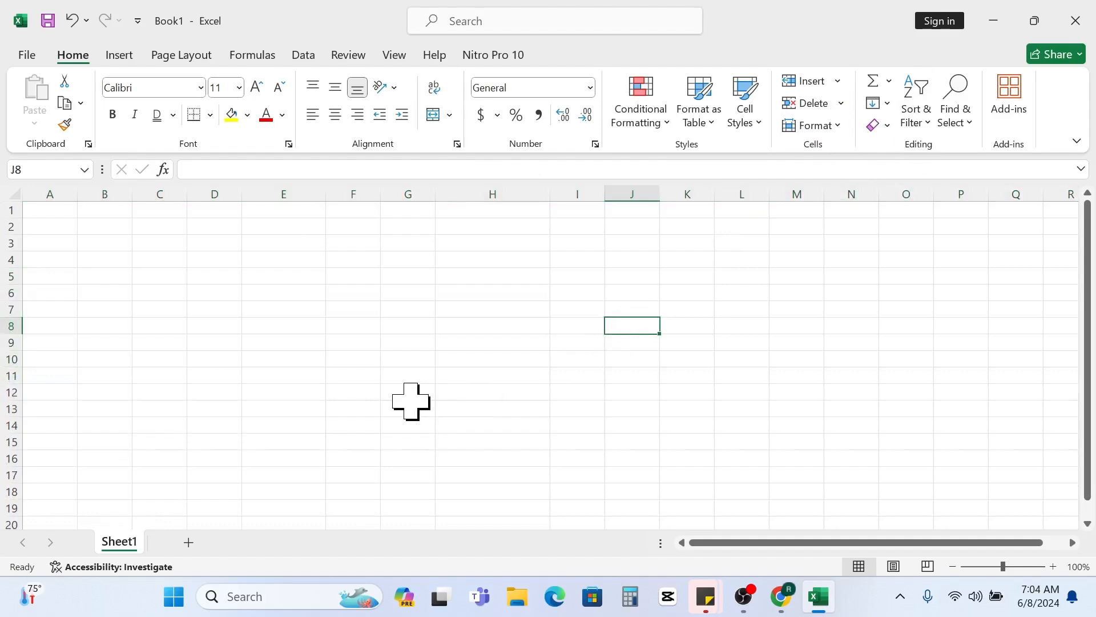
click(71, 21)
click(632, 243)
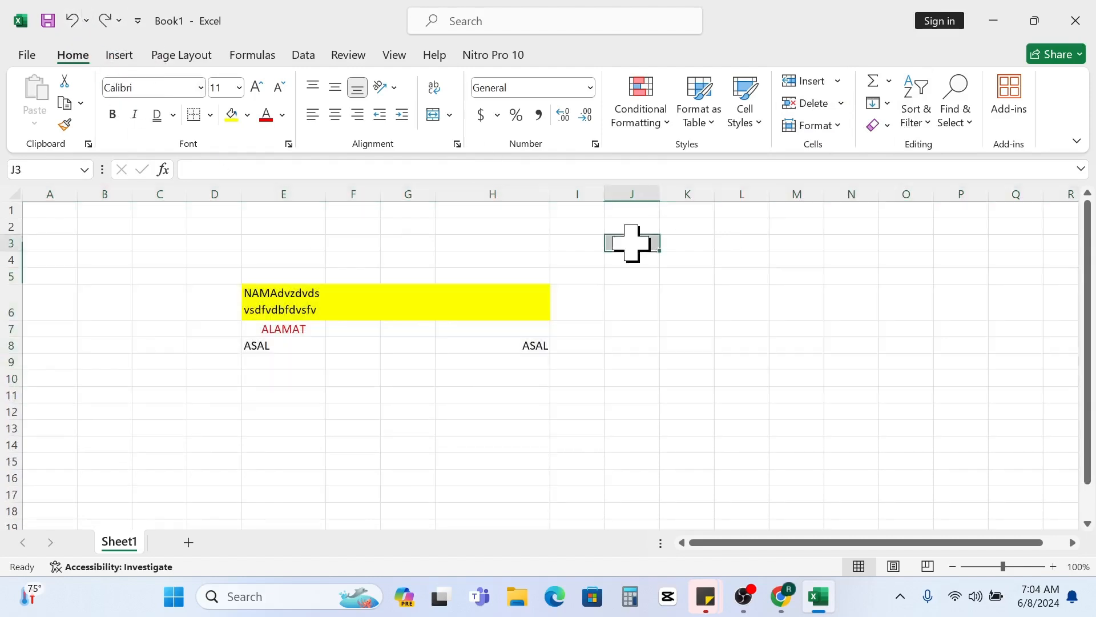
- Open the cell format options for row height, column width, visibility, sheet organization and protection
click(829, 128)
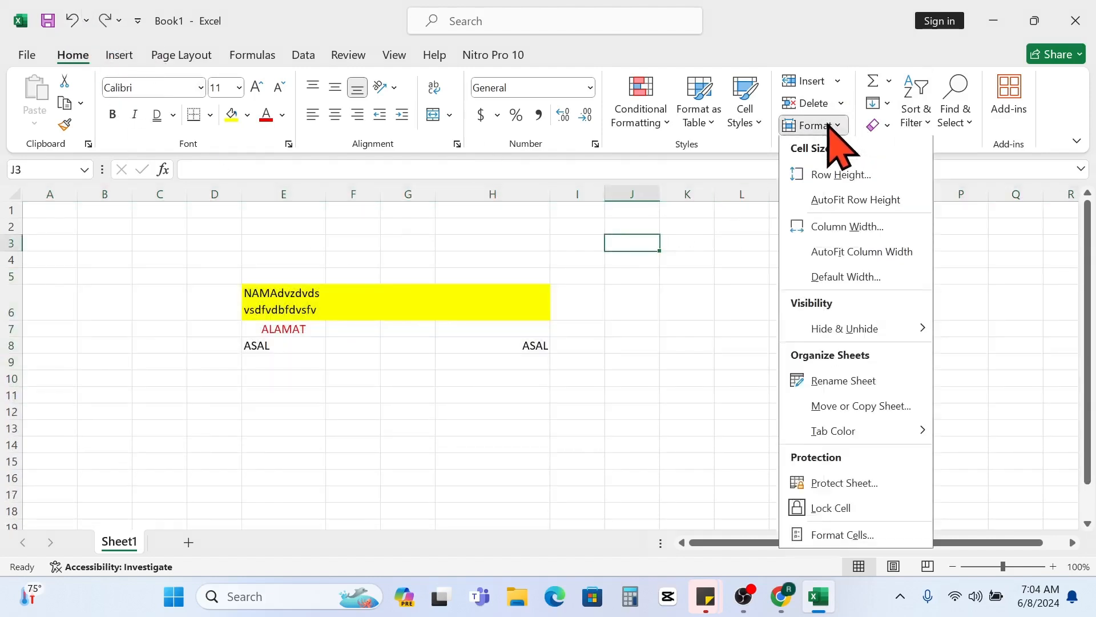
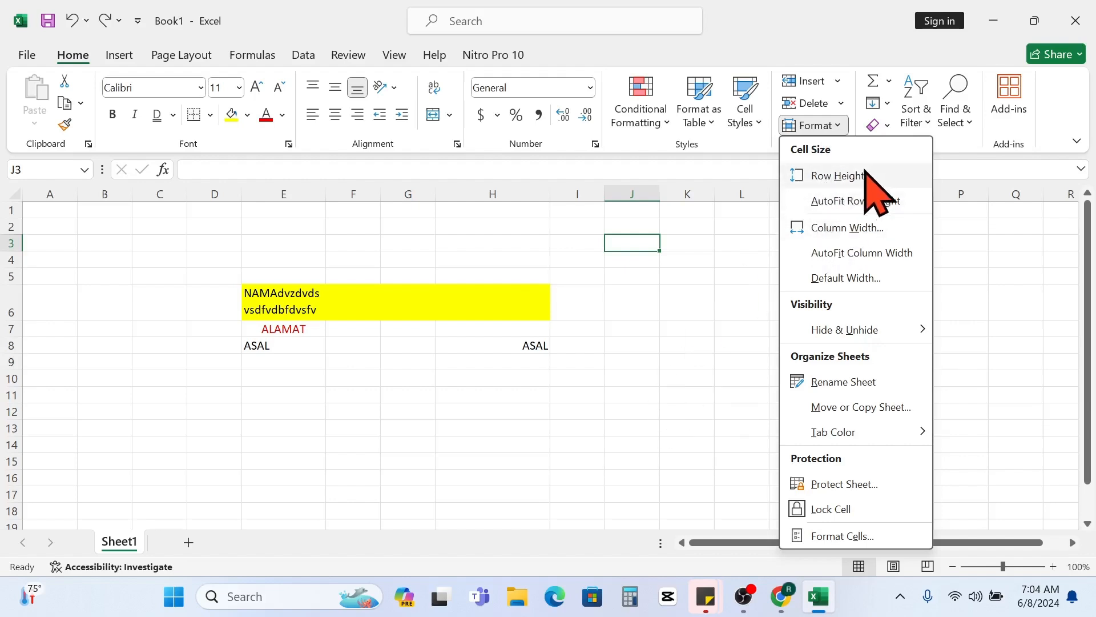
click(592, 385)
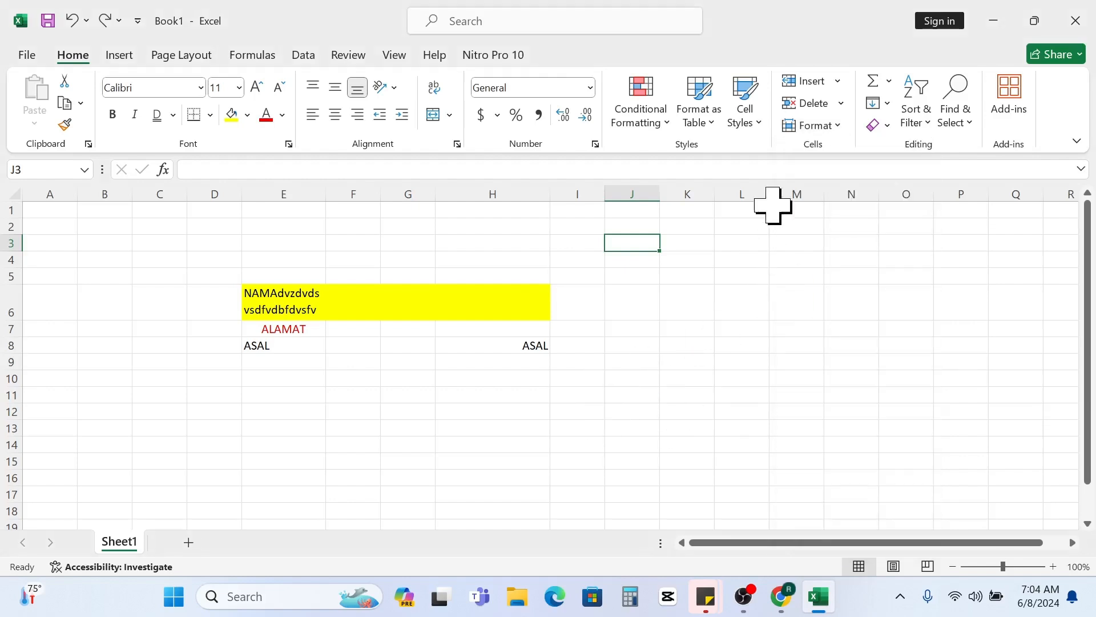
click(677, 362)
click(356, 303)
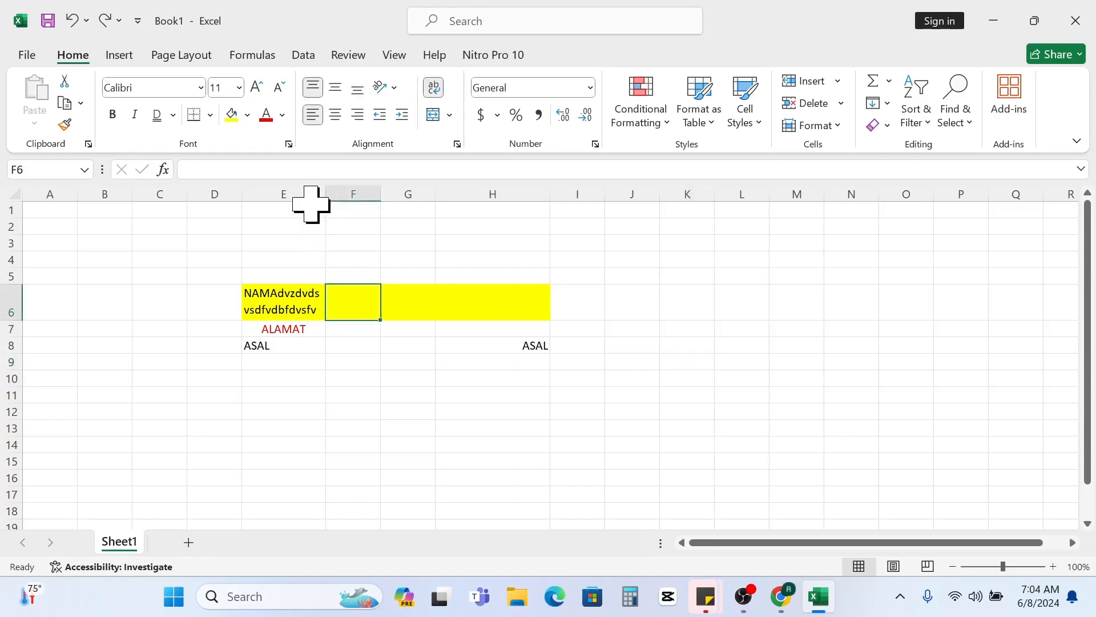
drag(304, 193, 314, 239)
click(392, 403)
click(301, 278)
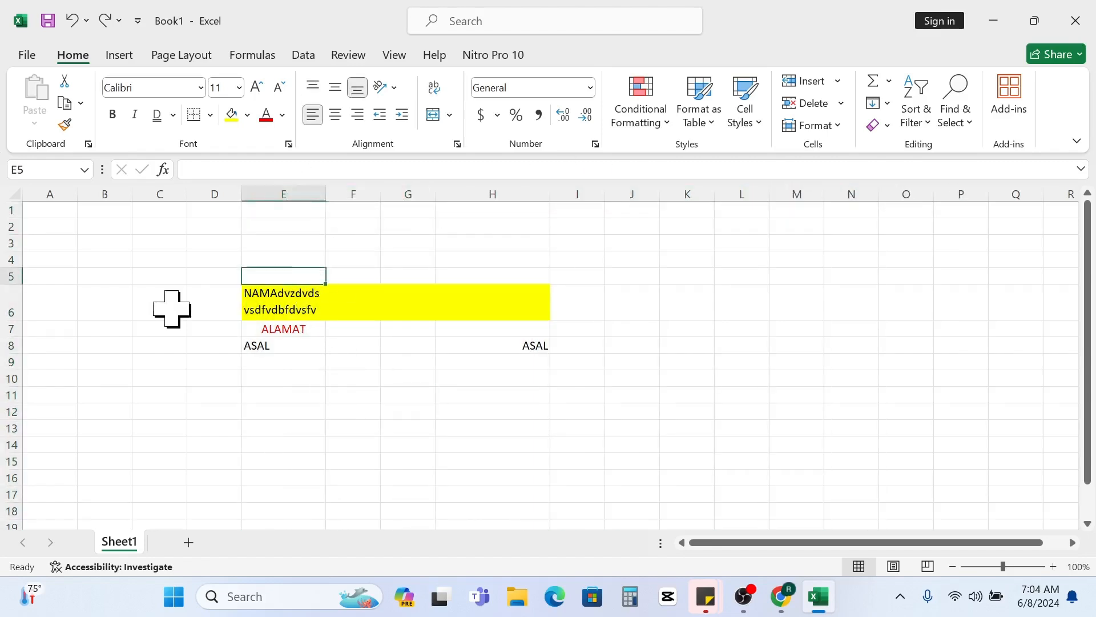
click(156, 279)
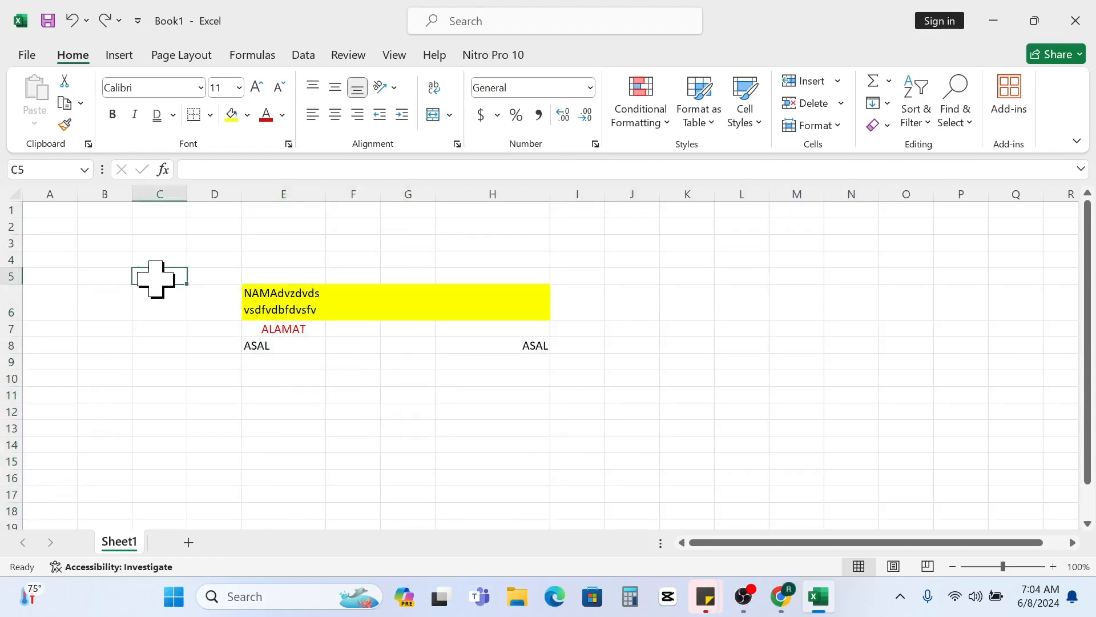
click(374, 237)
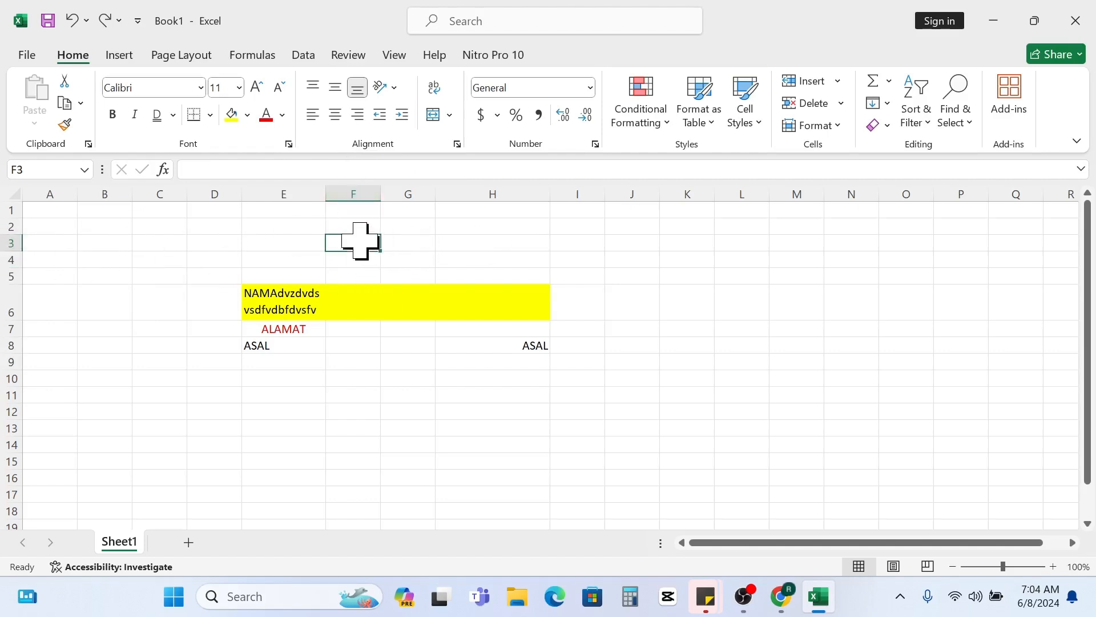
- Set the height of row 6, the yellow-filled row, to 50
click(7, 298)
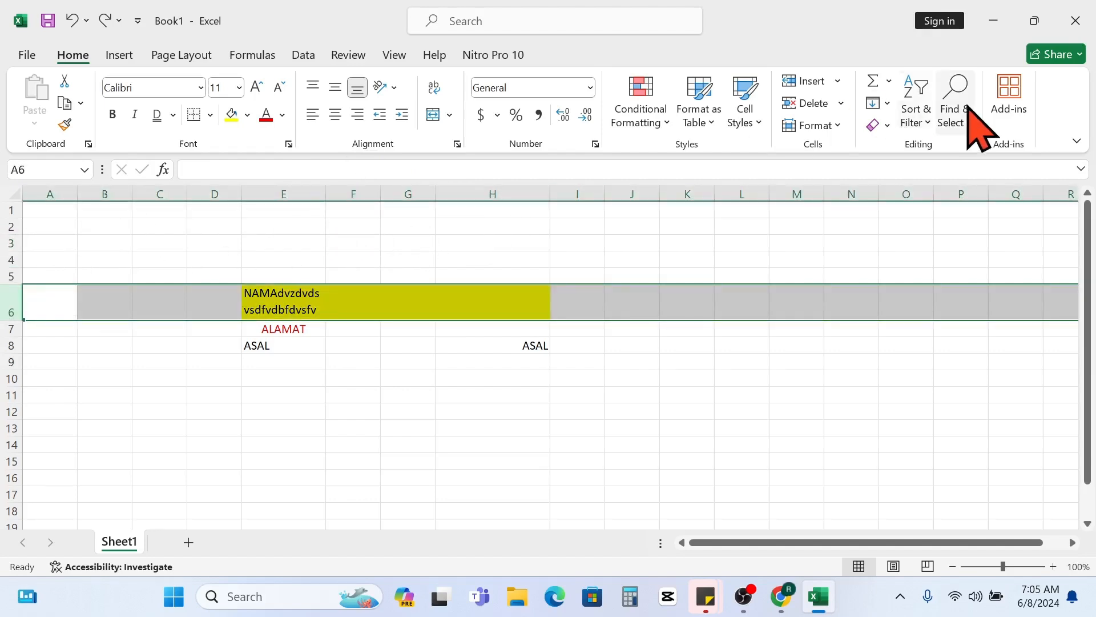
click(822, 125)
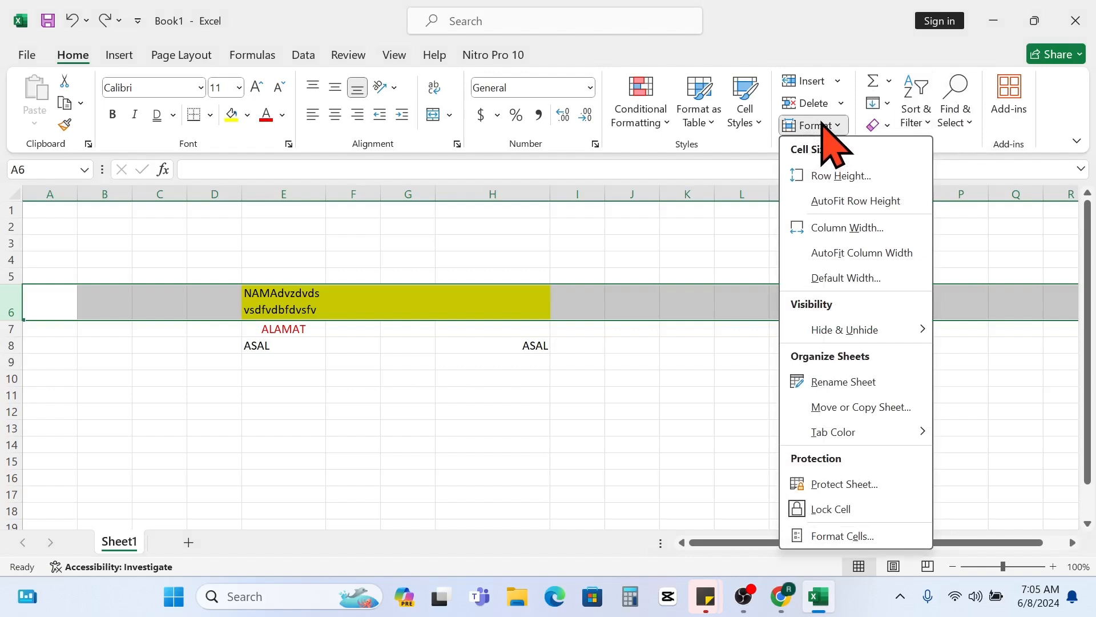
click(821, 175)
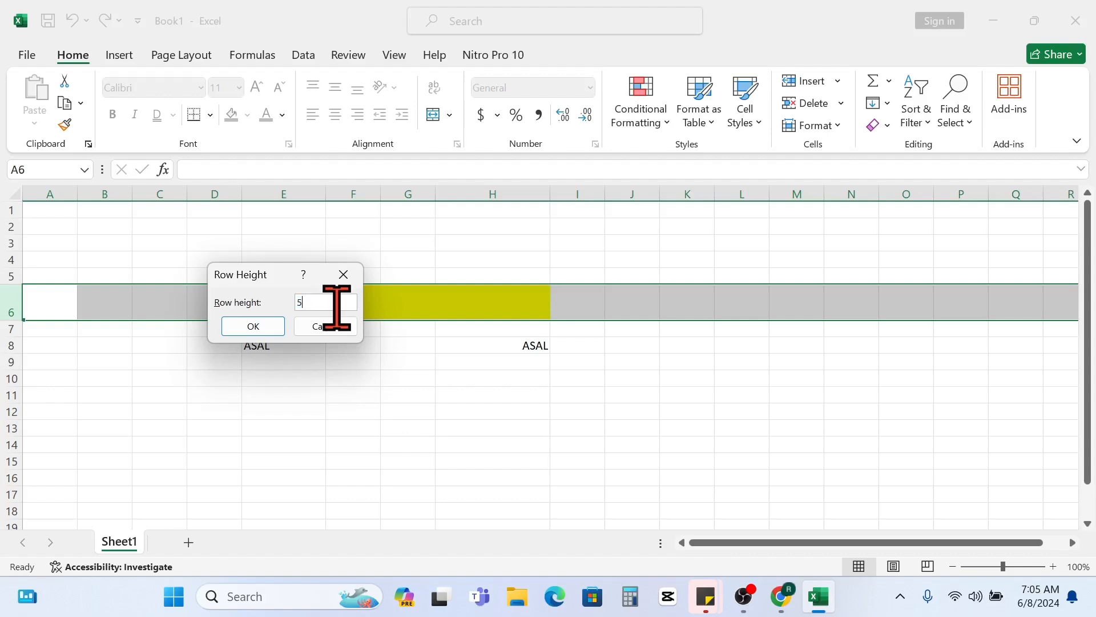
click(257, 324)
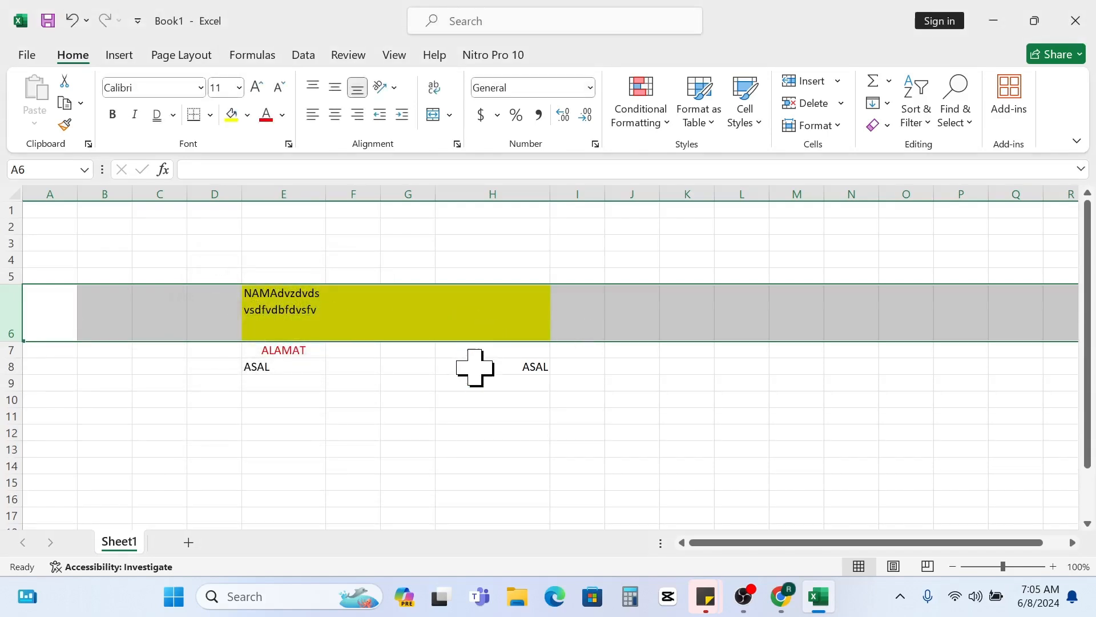
click(475, 323)
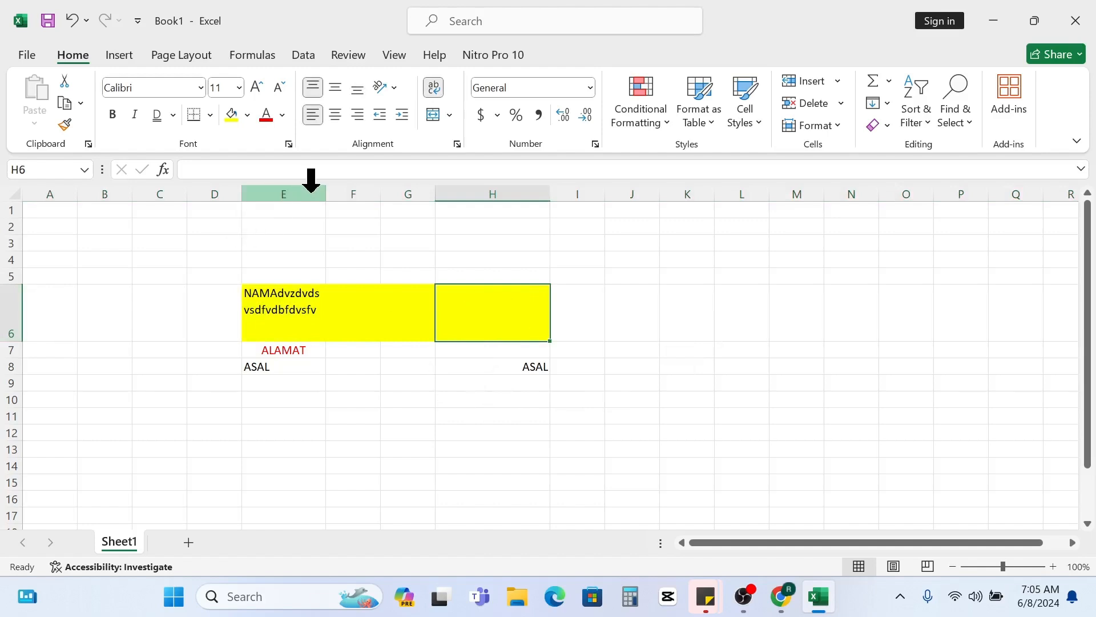
- Check the column width setting of column E and leave it without applying a change
click(287, 191)
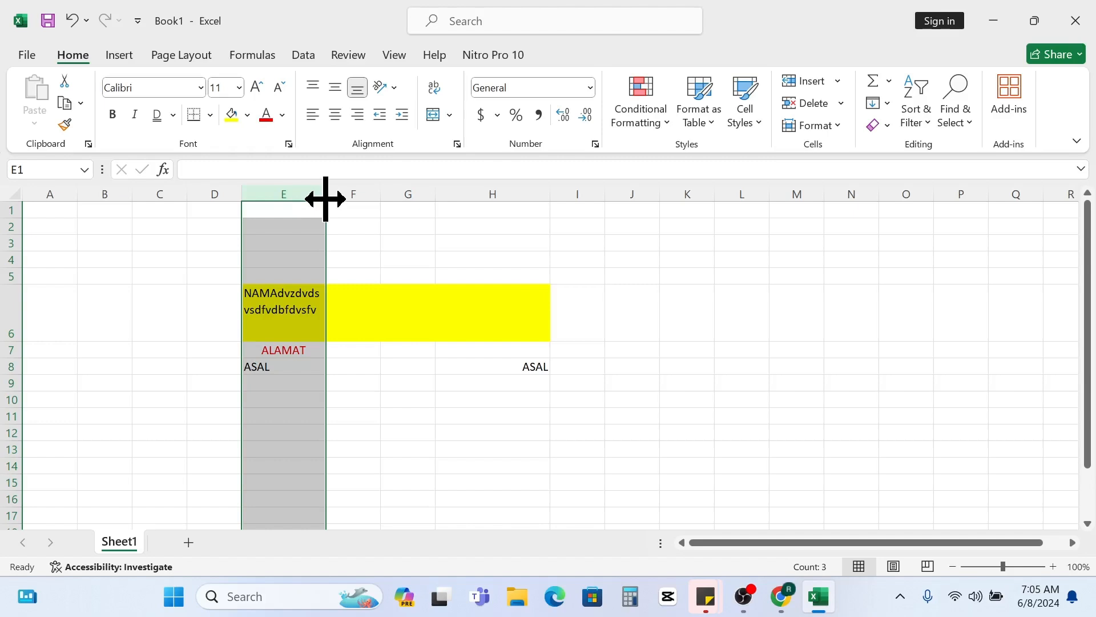
click(814, 126)
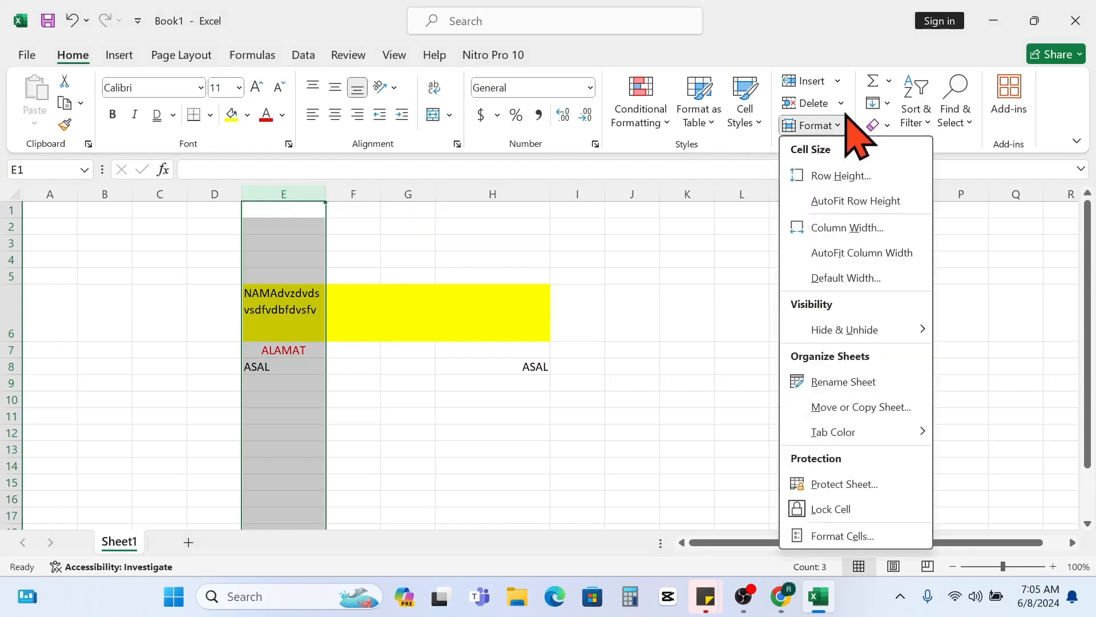
click(843, 228)
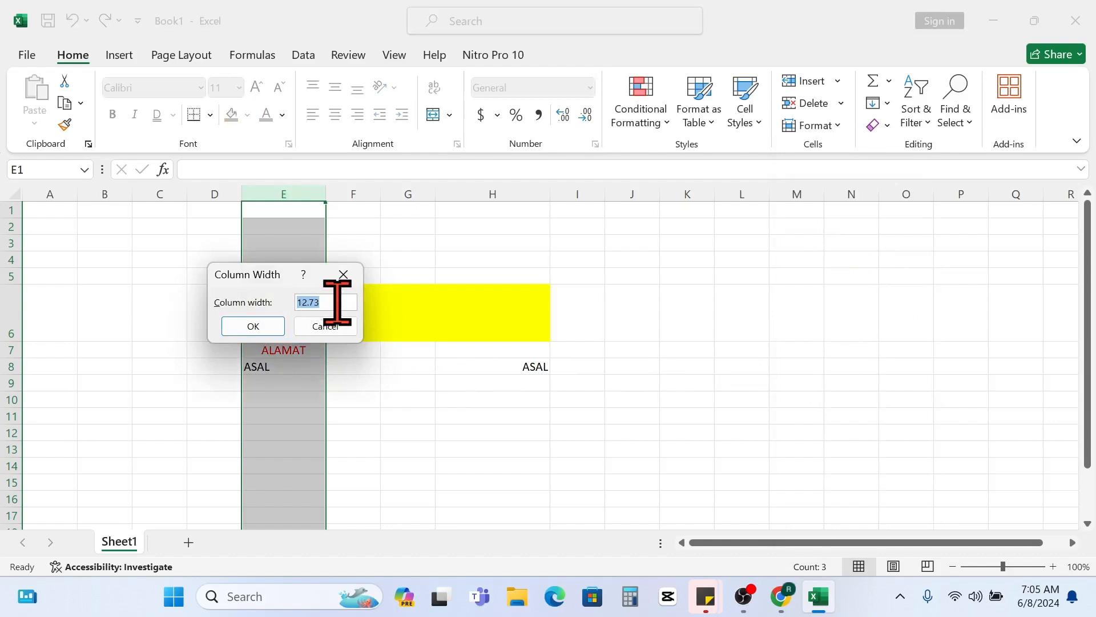
click(320, 325)
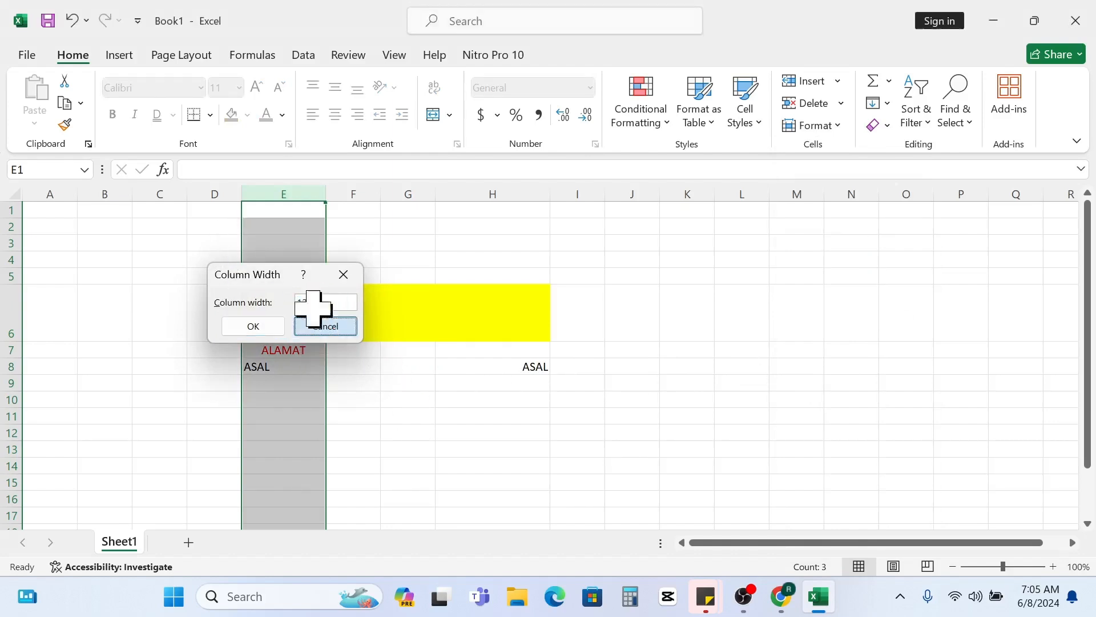
click(217, 194)
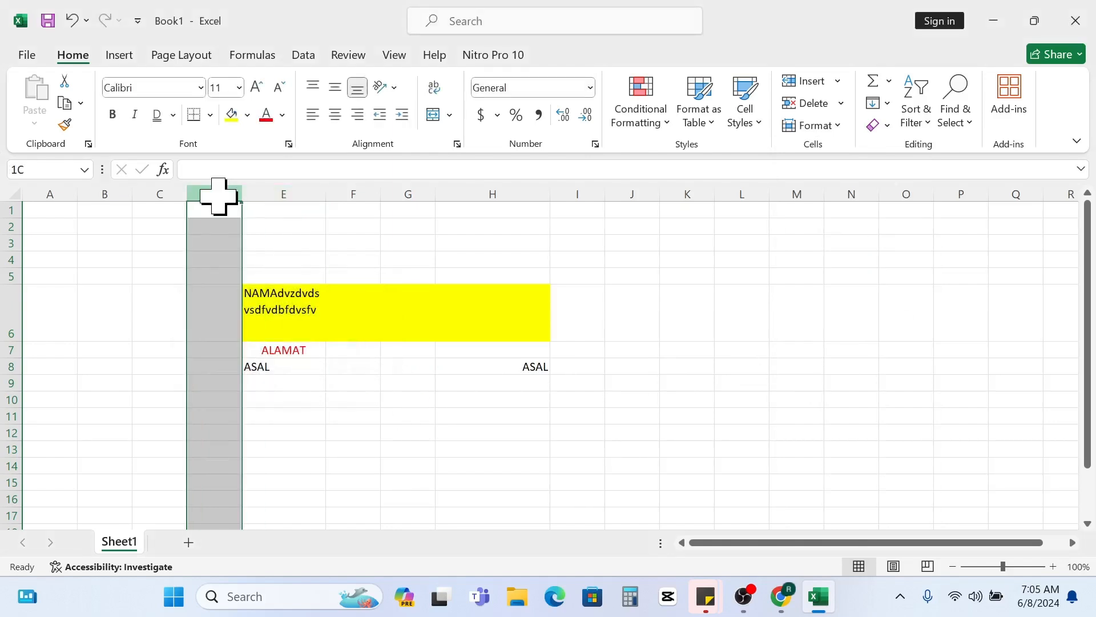
click(282, 193)
click(816, 125)
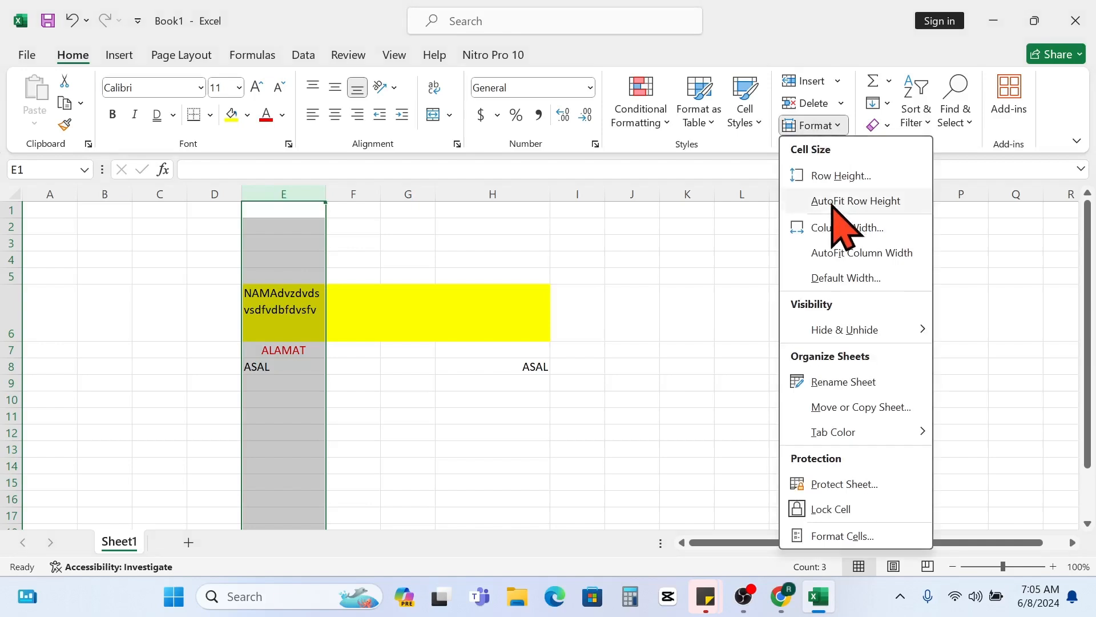
click(839, 226)
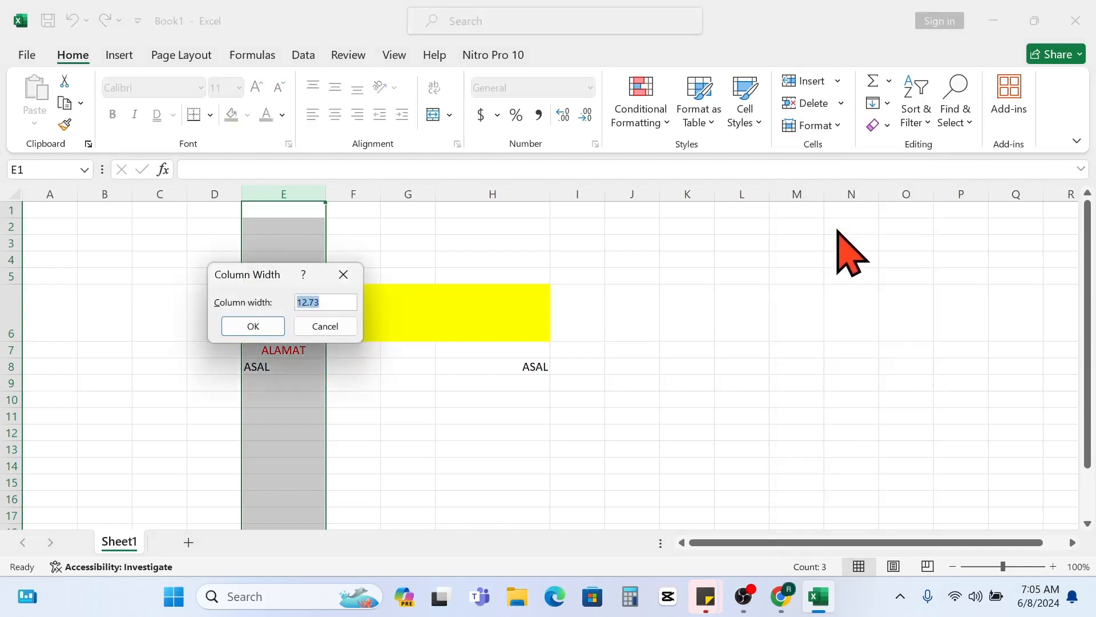
click(344, 277)
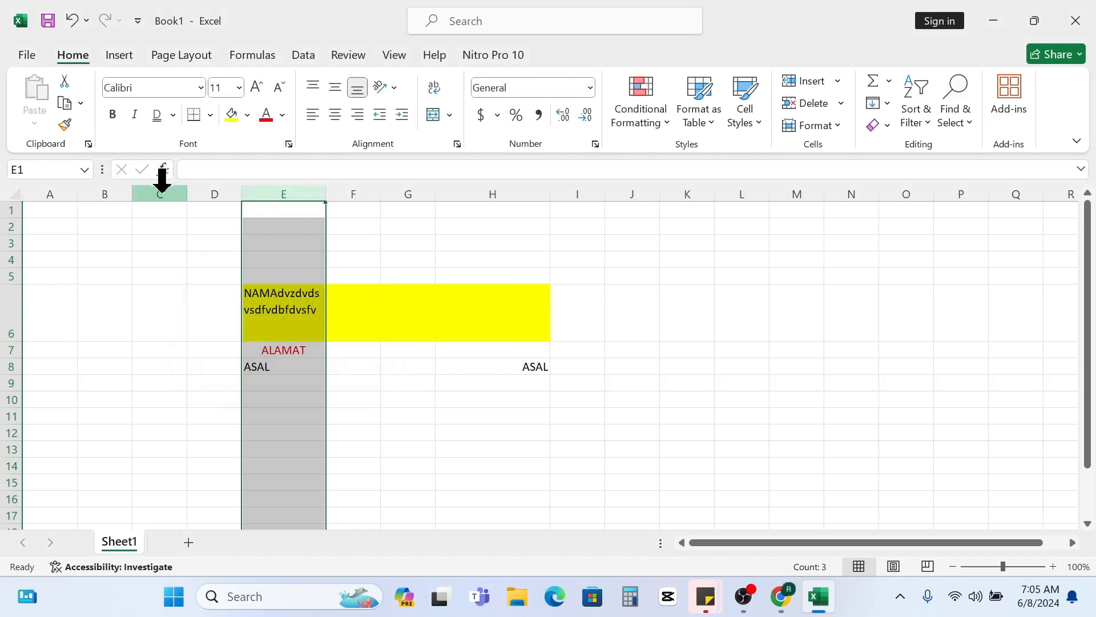
- Set the width of columns C through K to 12
drag(157, 178, 688, 222)
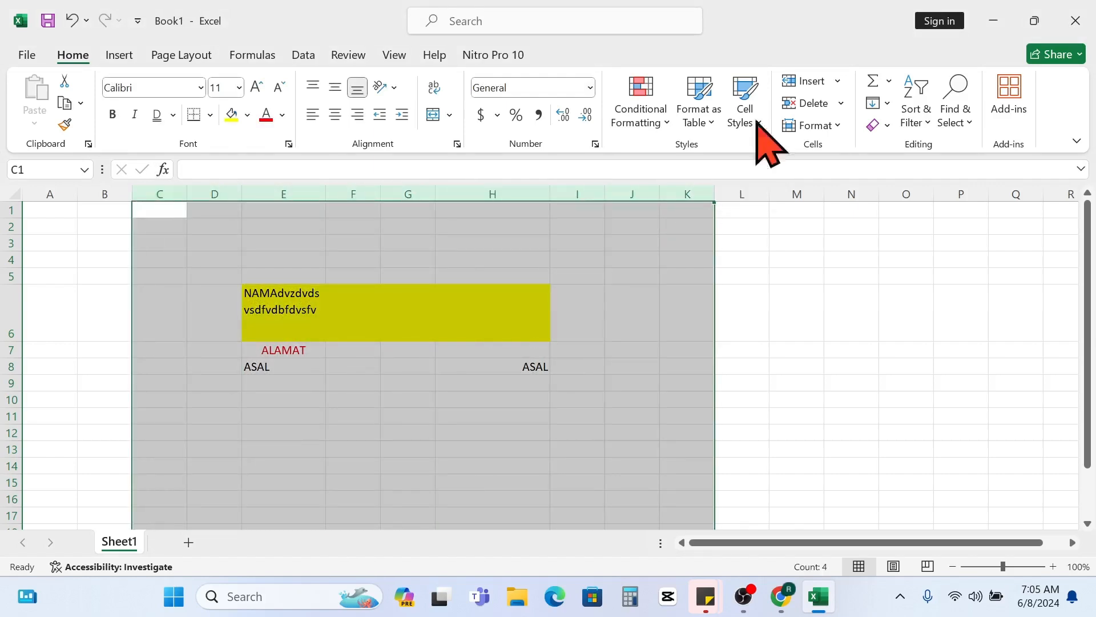
click(827, 127)
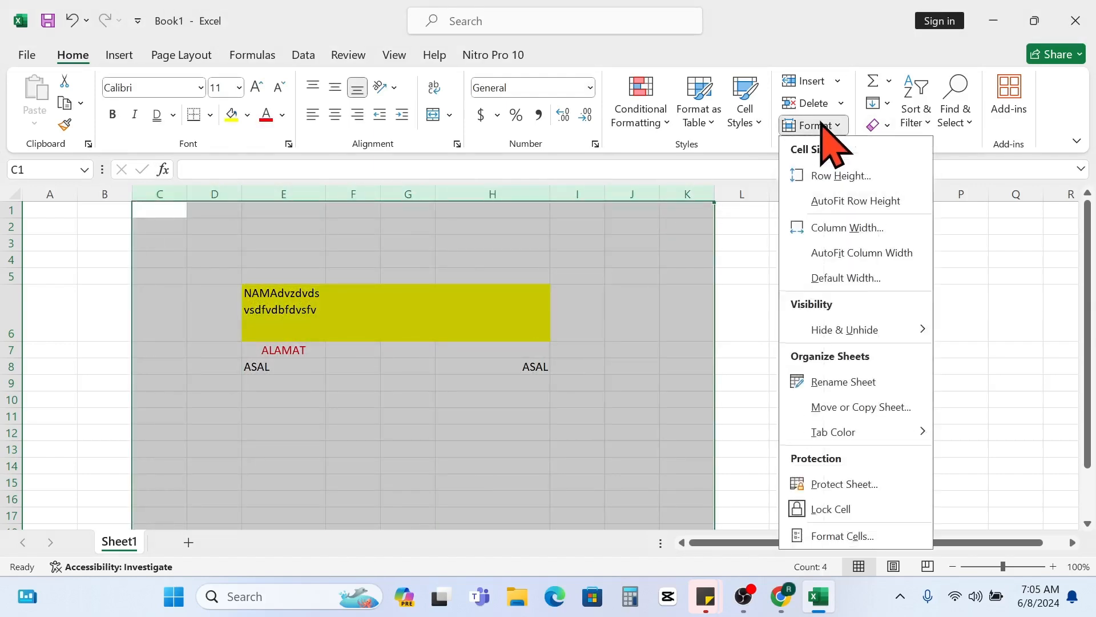
click(847, 229)
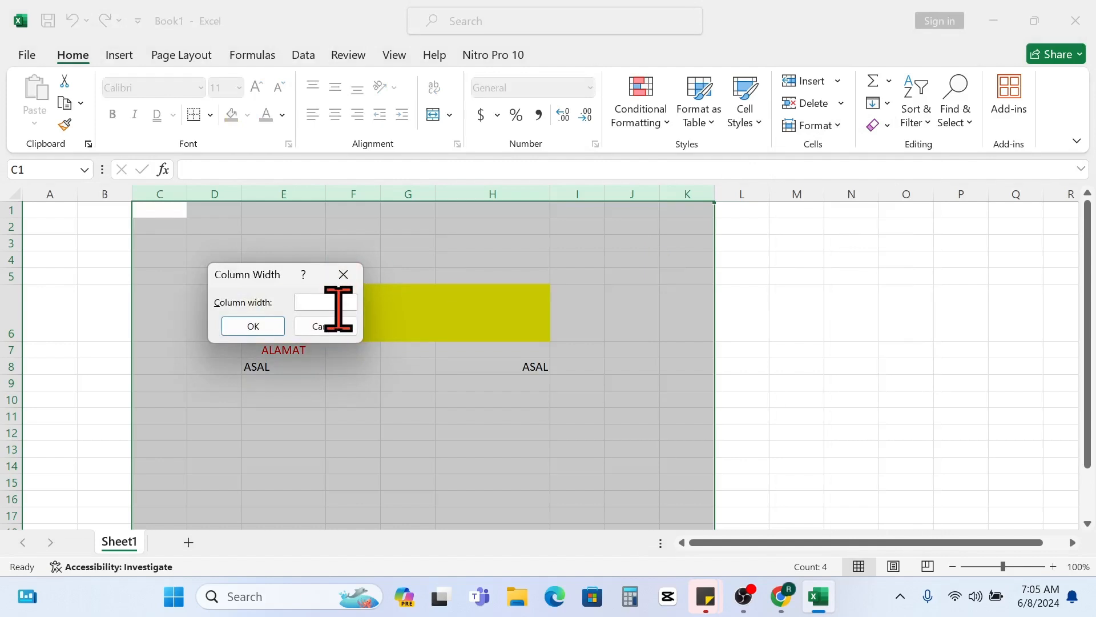
text(12)
click(252, 326)
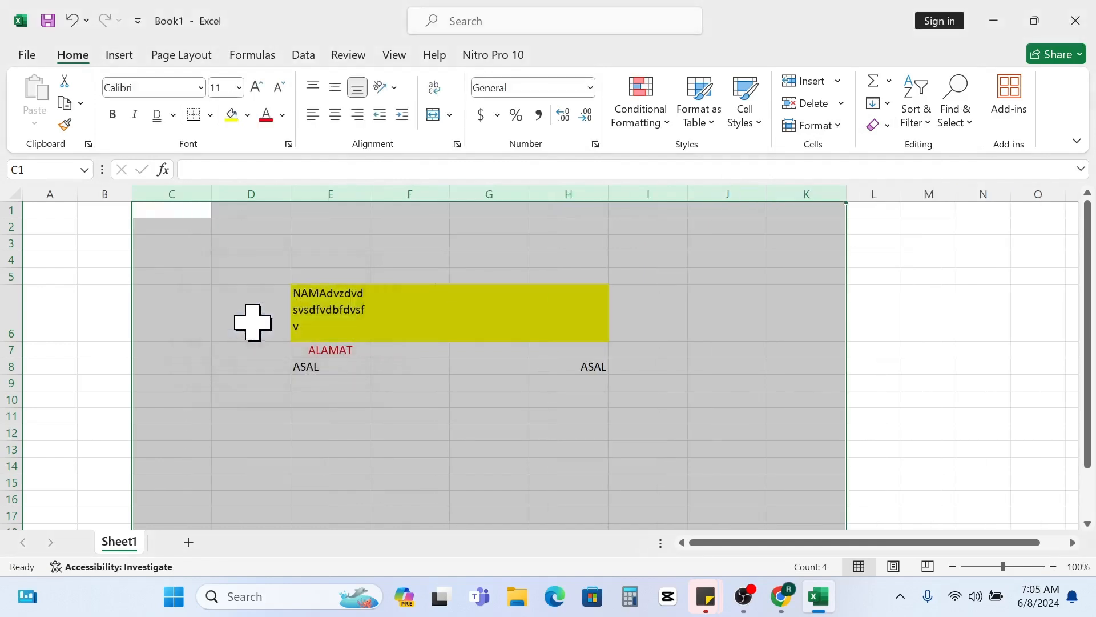
click(588, 423)
drag(175, 193, 766, 199)
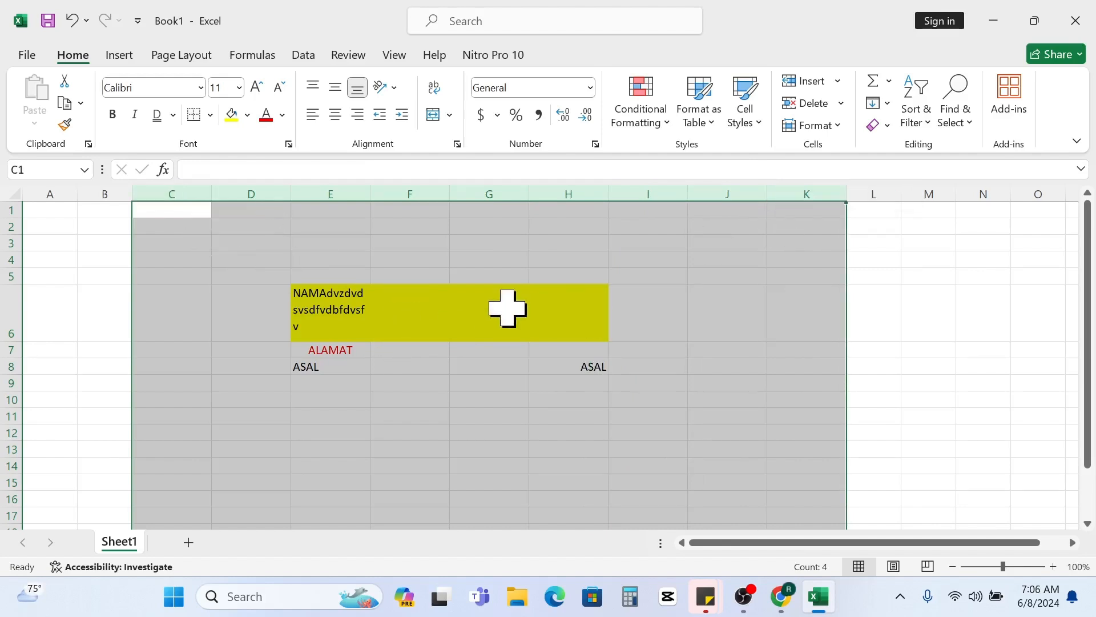
click(357, 403)
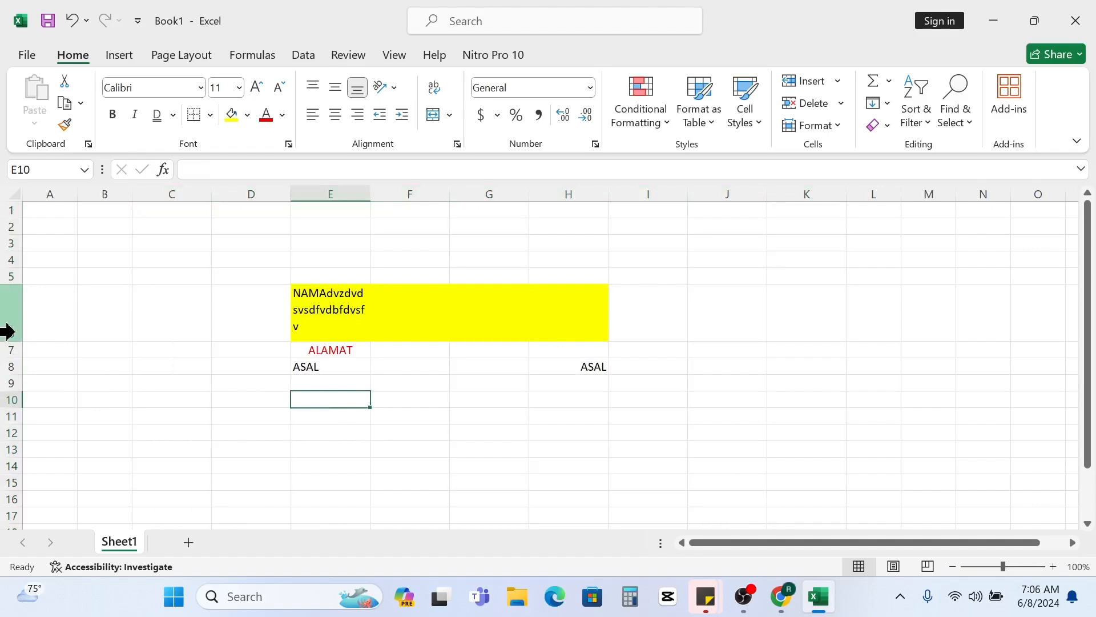
- Set the height of rows 1 through 10 to 30
drag(8, 210, 8, 400)
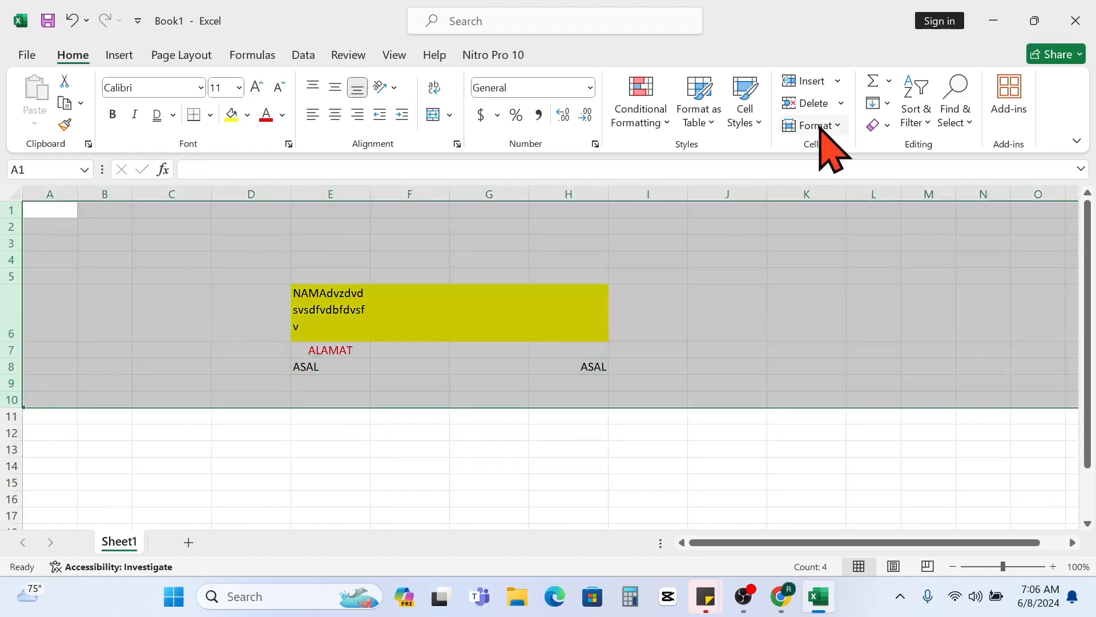
click(824, 127)
click(829, 178)
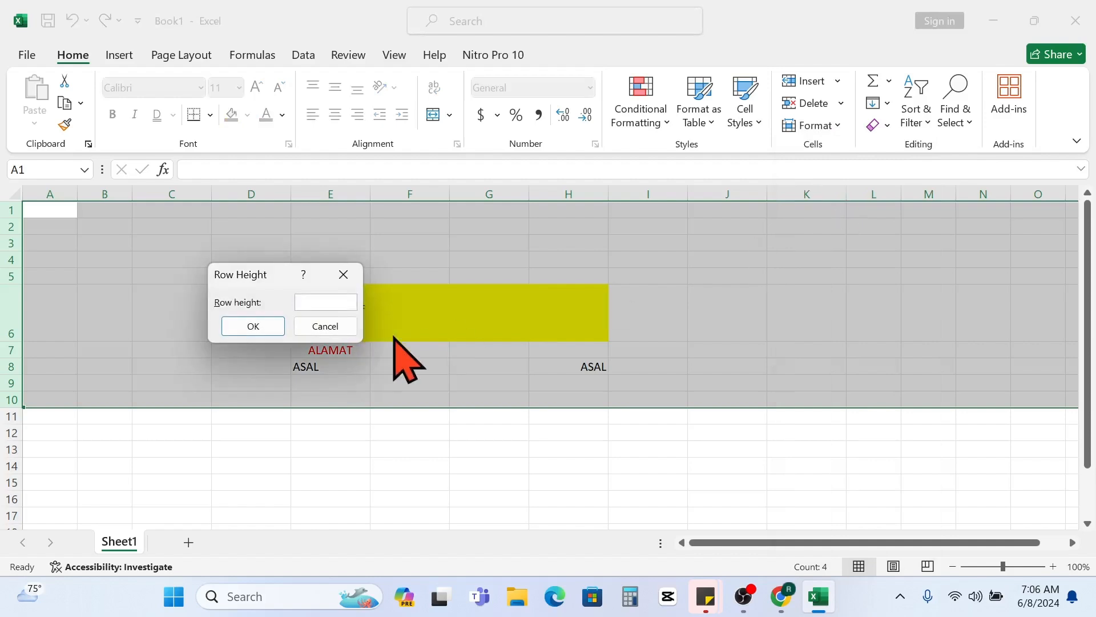
text(3)
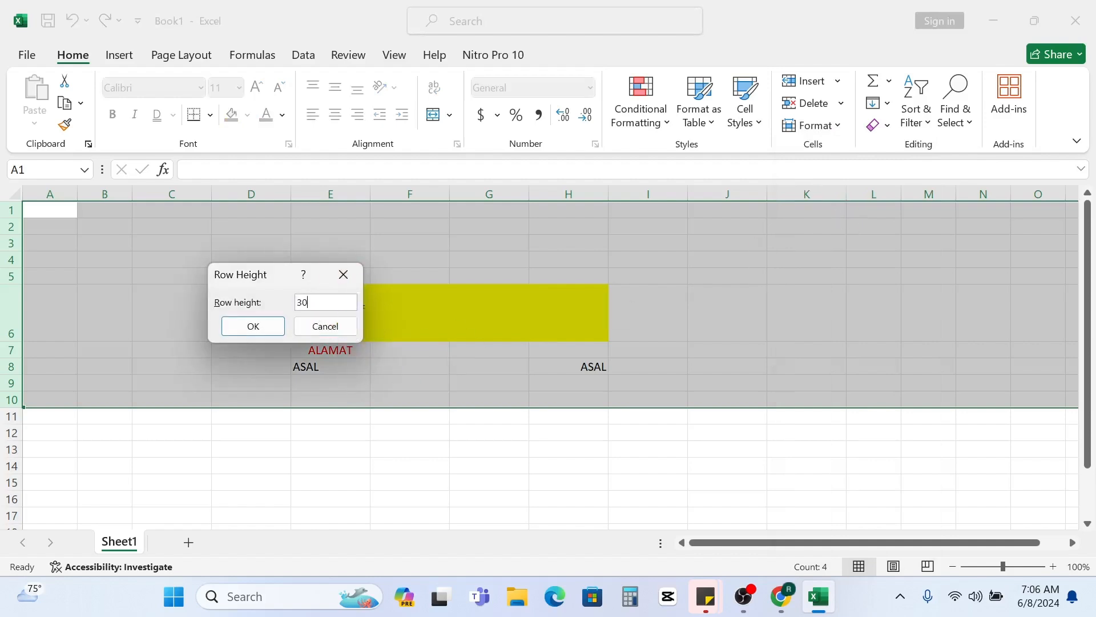
text(0)
click(253, 326)
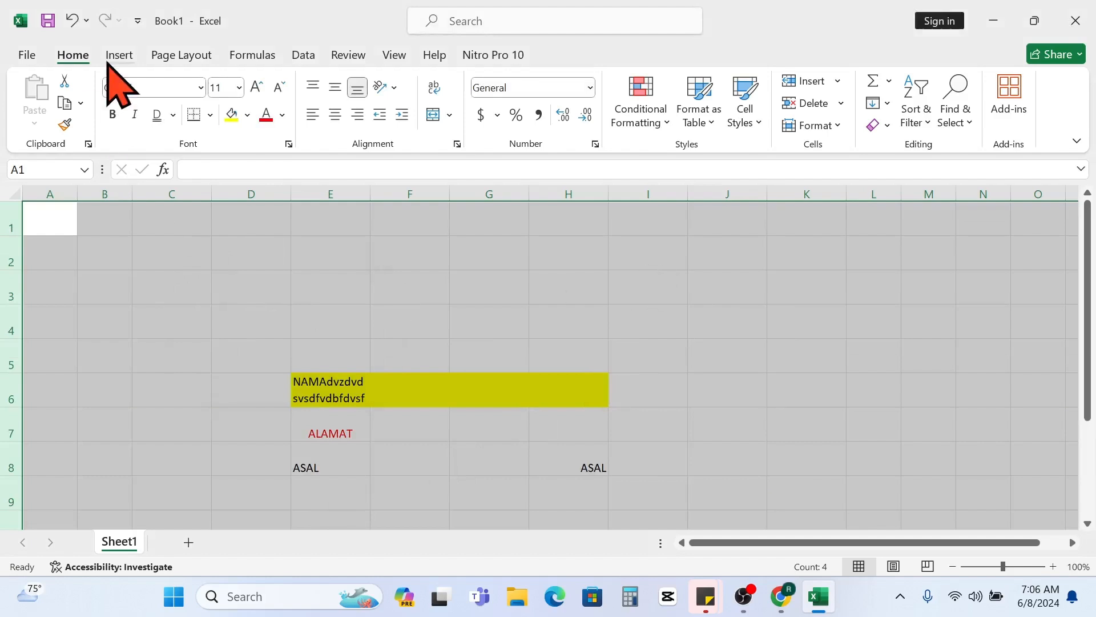
- Undo the height change on rows 1 to 10 and the width change on columns C to K
click(72, 20)
click(72, 22)
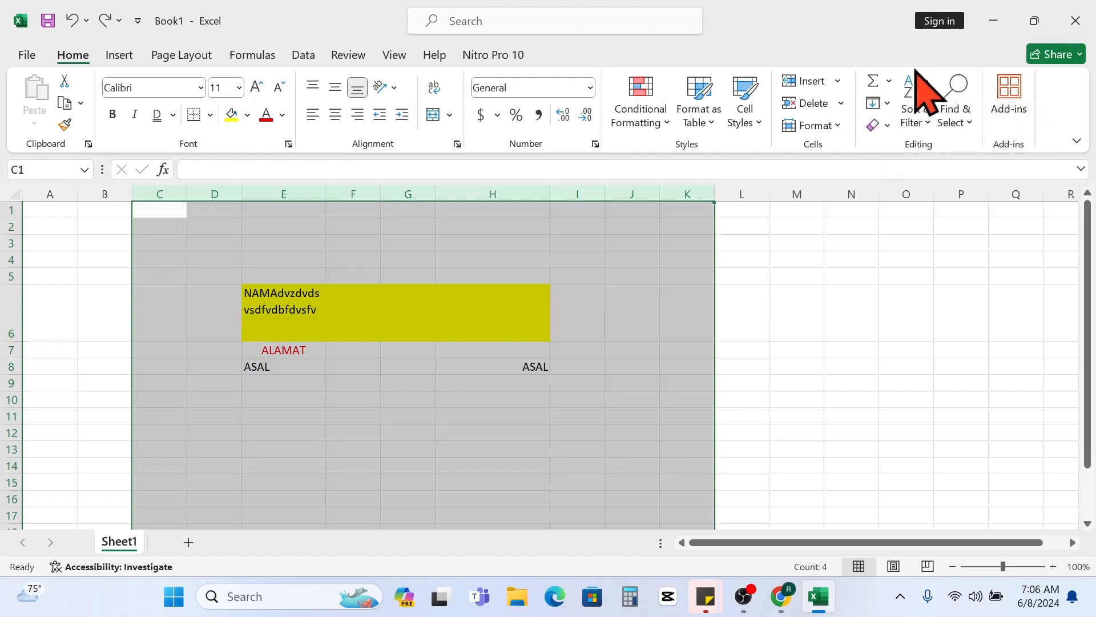
click(462, 420)
drag(665, 346, 667, 342)
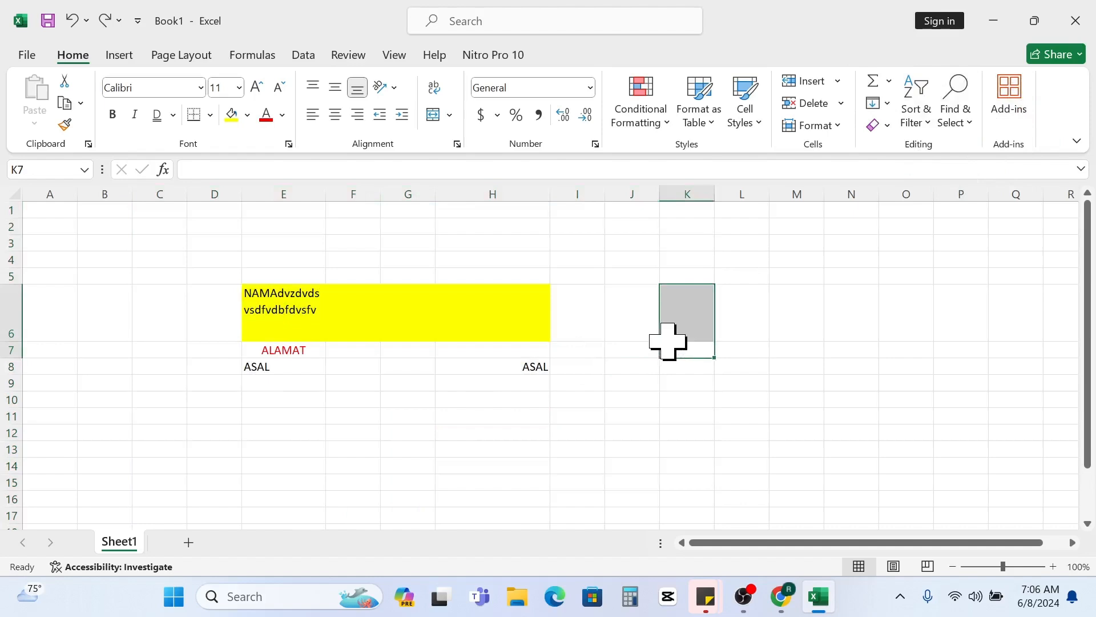
click(341, 398)
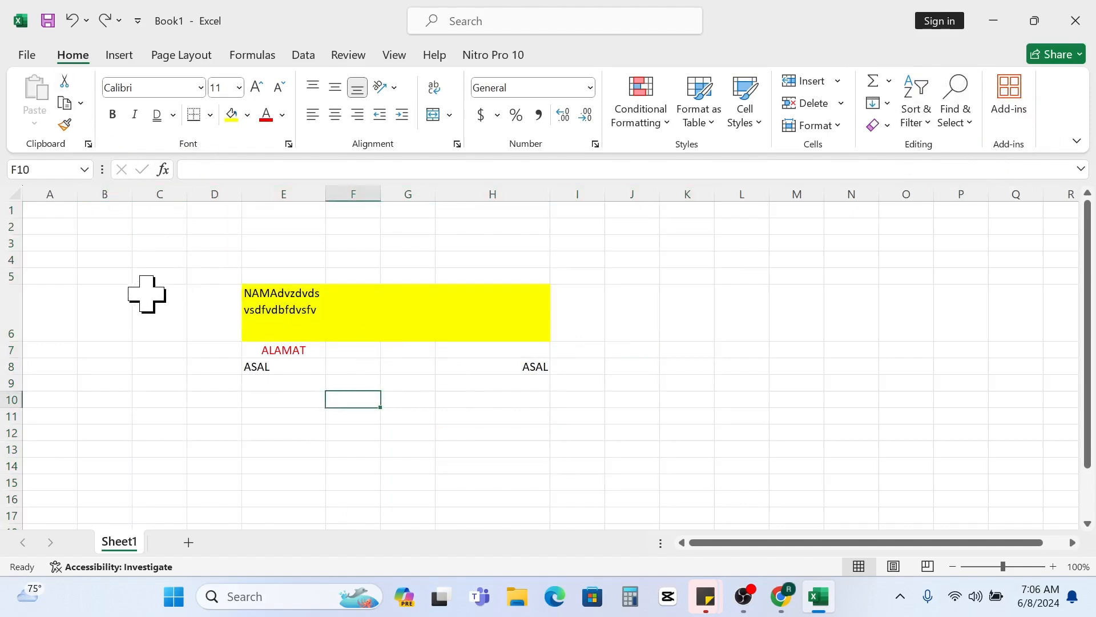
drag(178, 274, 628, 417)
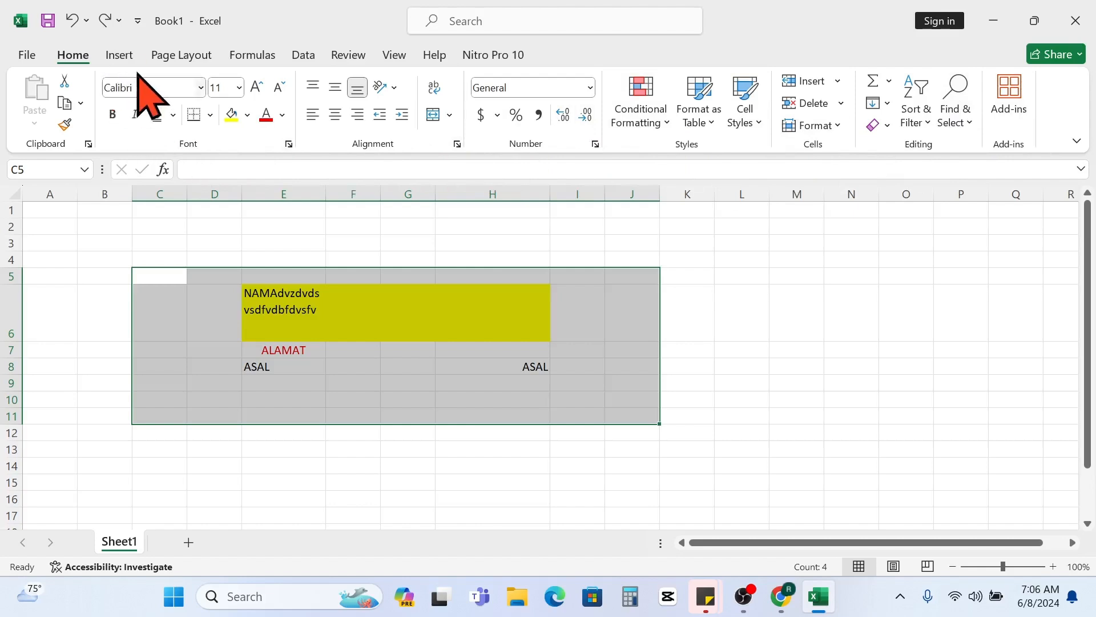
click(119, 56)
click(181, 55)
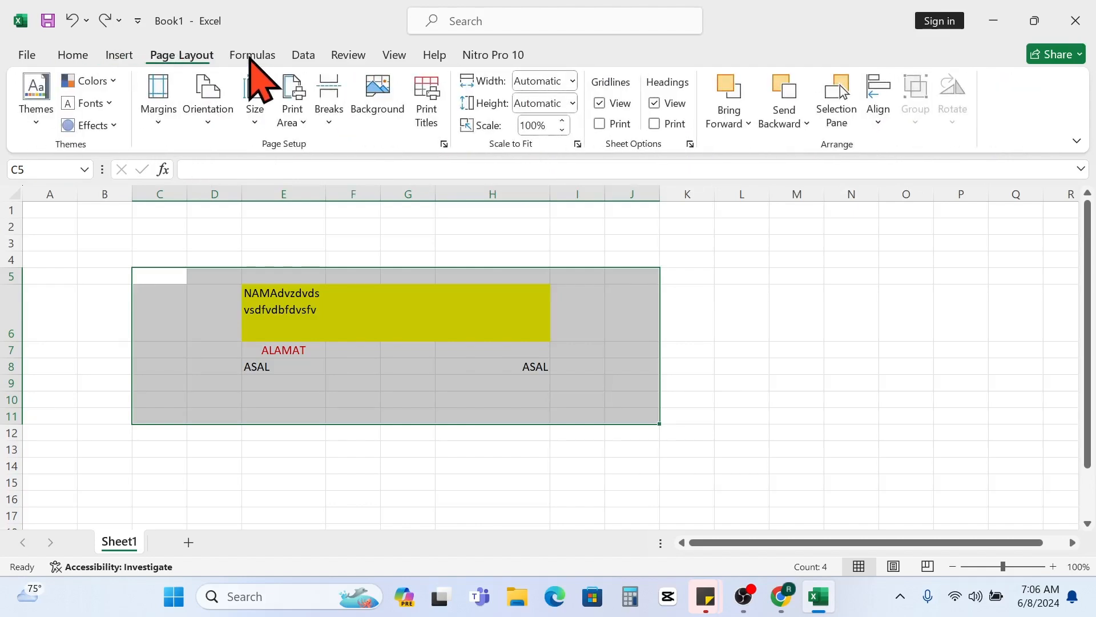
click(260, 57)
click(309, 57)
click(348, 55)
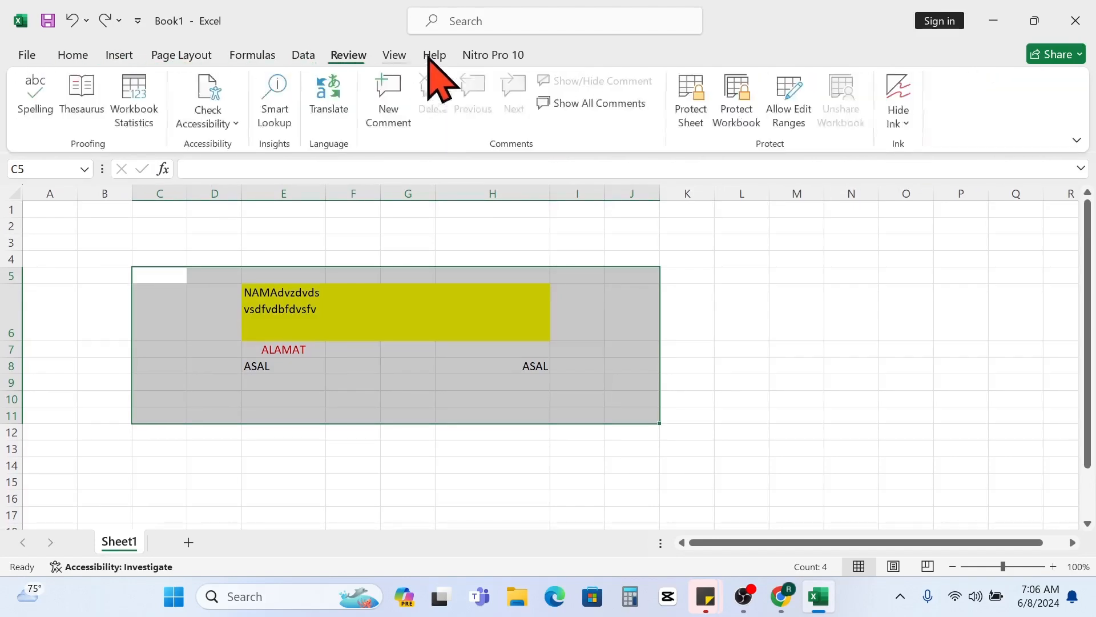
click(668, 353)
click(680, 402)
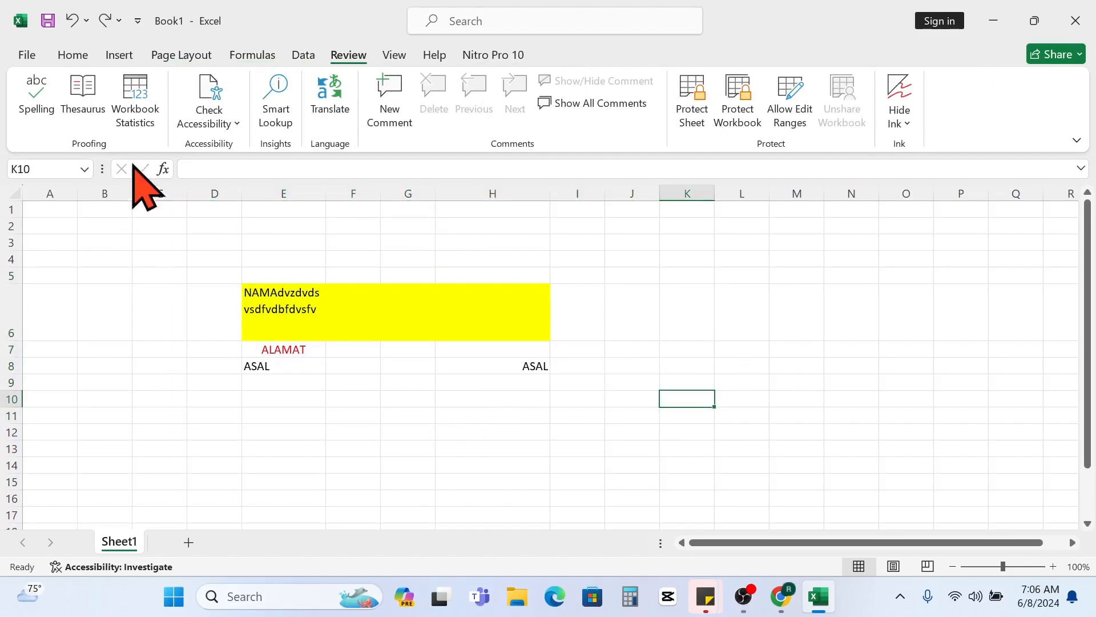
click(74, 54)
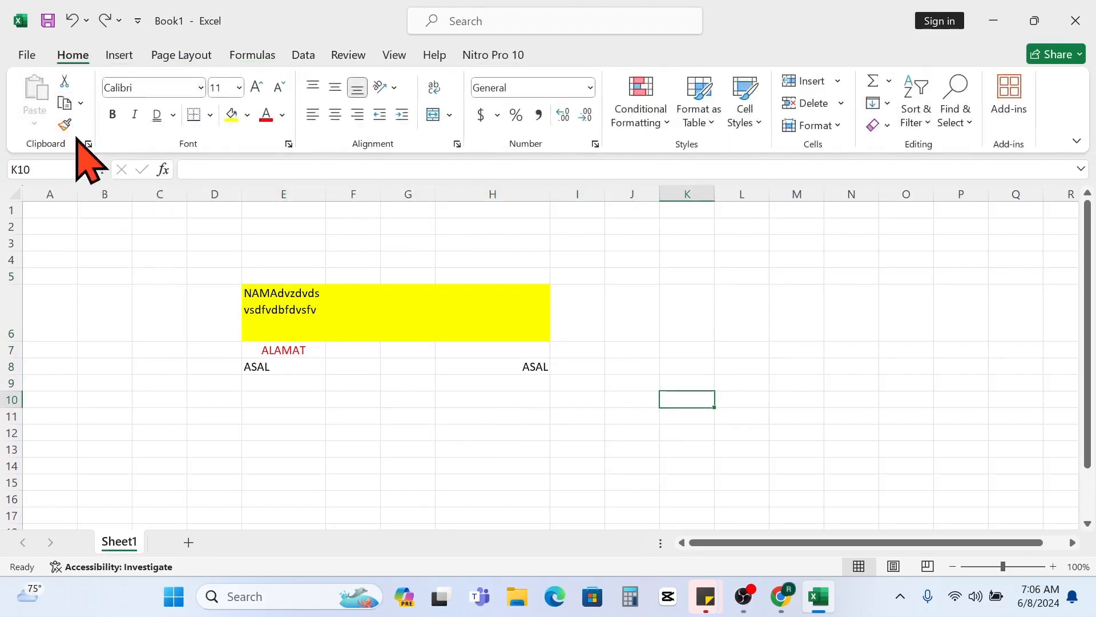